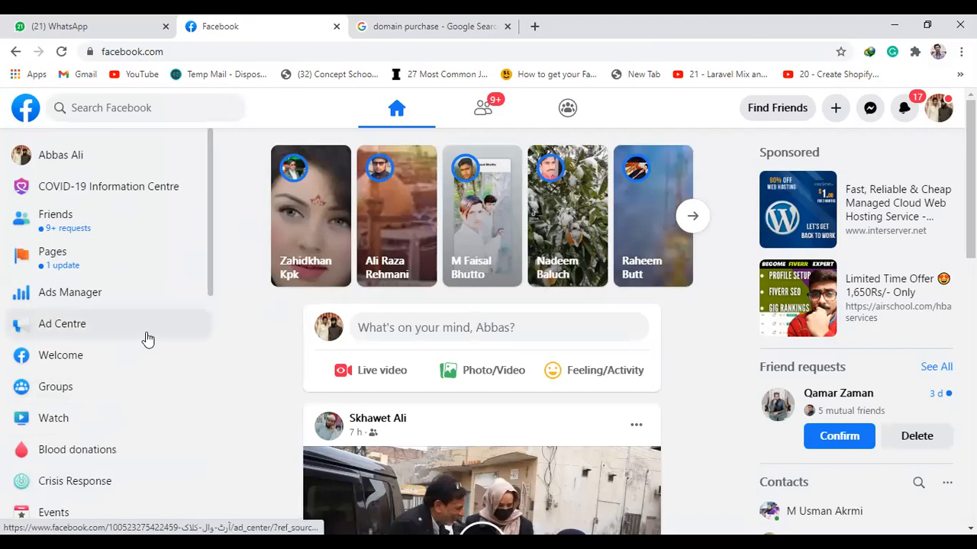
Open the clock shop page you manage from the Pages section
{"action": "scroll", "coordinate": [148, 339], "scroll_direction": "down", "scroll_amount": 1}
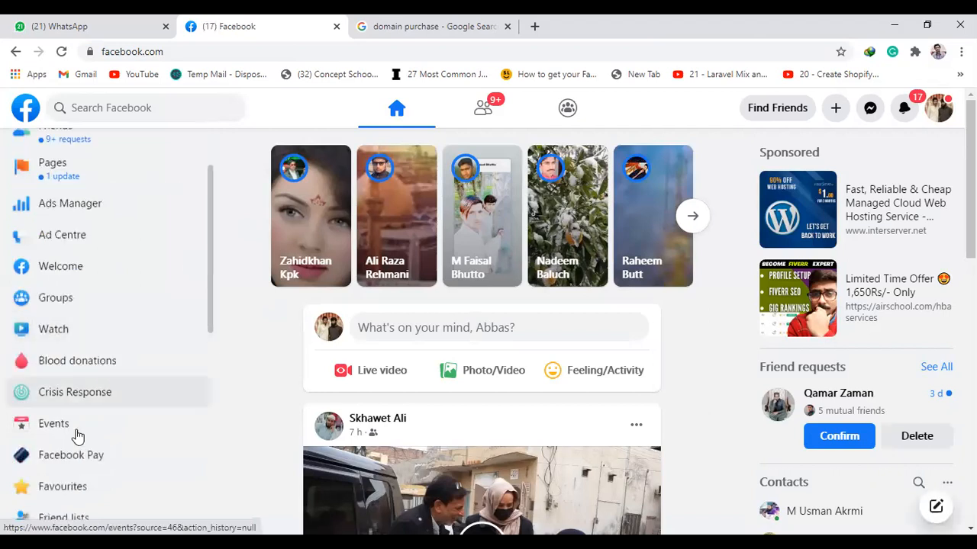
{"action": "scroll", "coordinate": [76, 439], "scroll_direction": "down", "scroll_amount": 1}
{"action": "scroll", "coordinate": [93, 239], "scroll_direction": "up", "scroll_amount": 1}
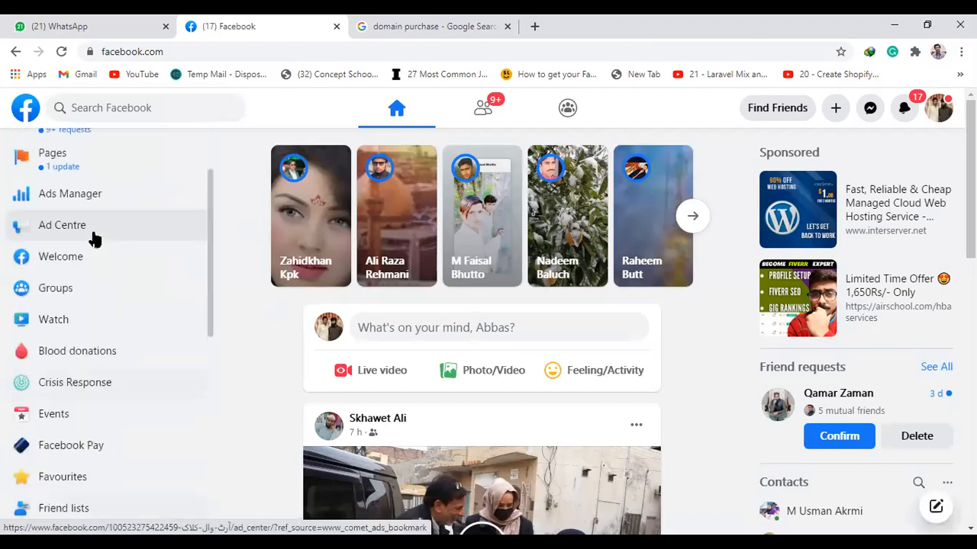
{"action": "scroll", "coordinate": [76, 254], "scroll_direction": "up", "scroll_amount": 1}
{"action": "left_click", "coordinate": [64, 264]}
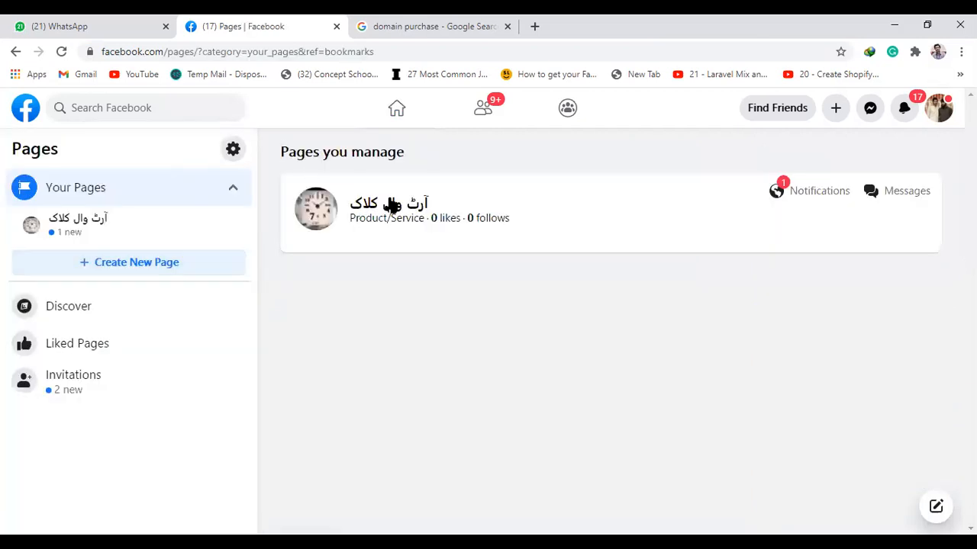
{"action": "left_click", "coordinate": [390, 205]}
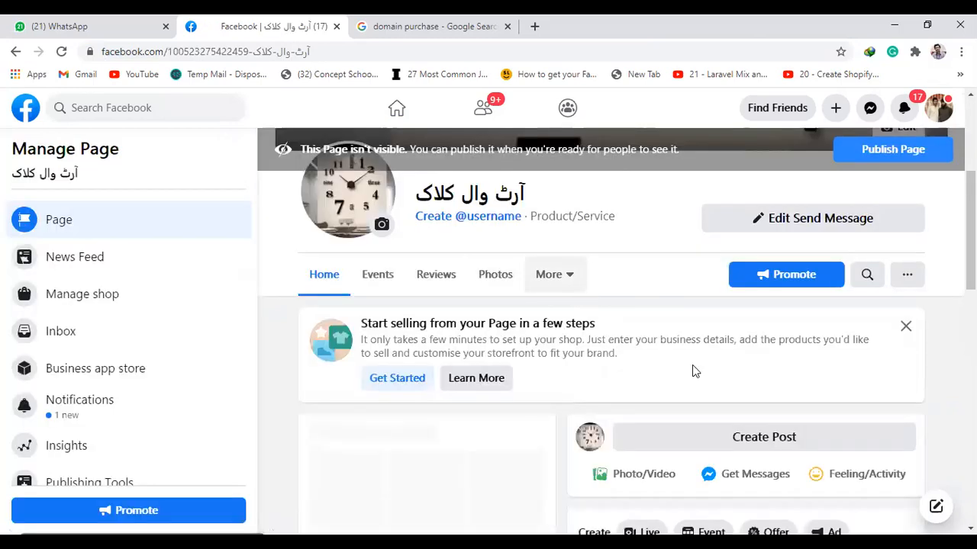
{"action": "left_click", "coordinate": [550, 277]}
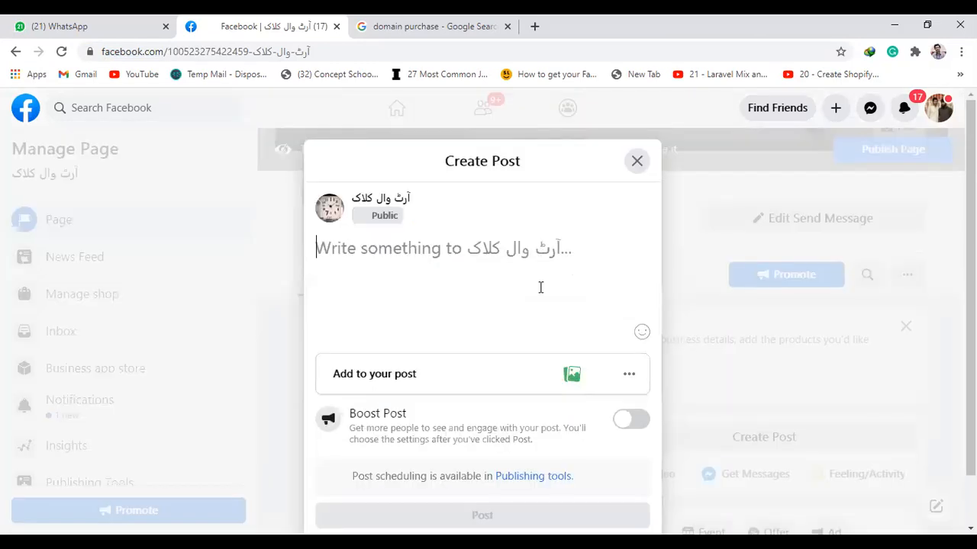
{"action": "left_click", "coordinate": [627, 375]}
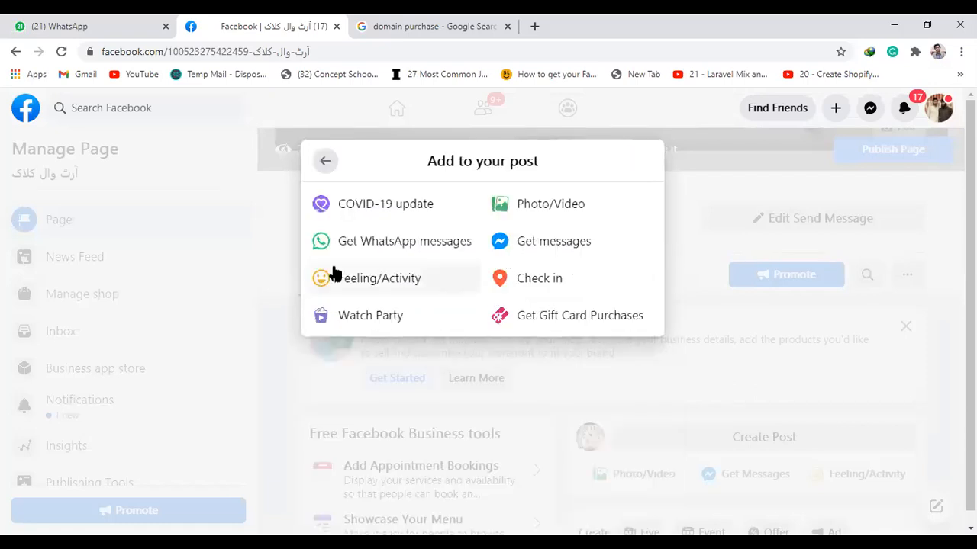
{"action": "left_click", "coordinate": [326, 168]}
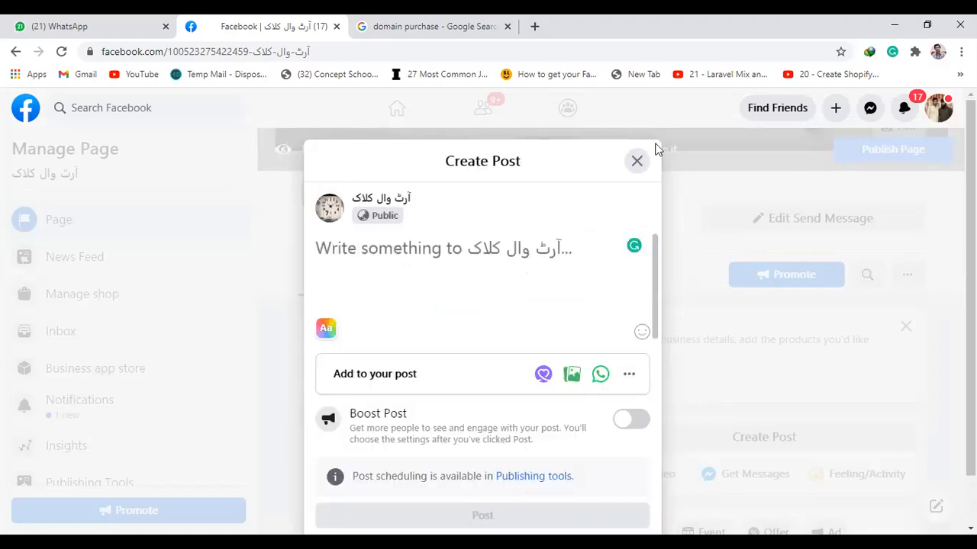
{"action": "left_click", "coordinate": [637, 161]}
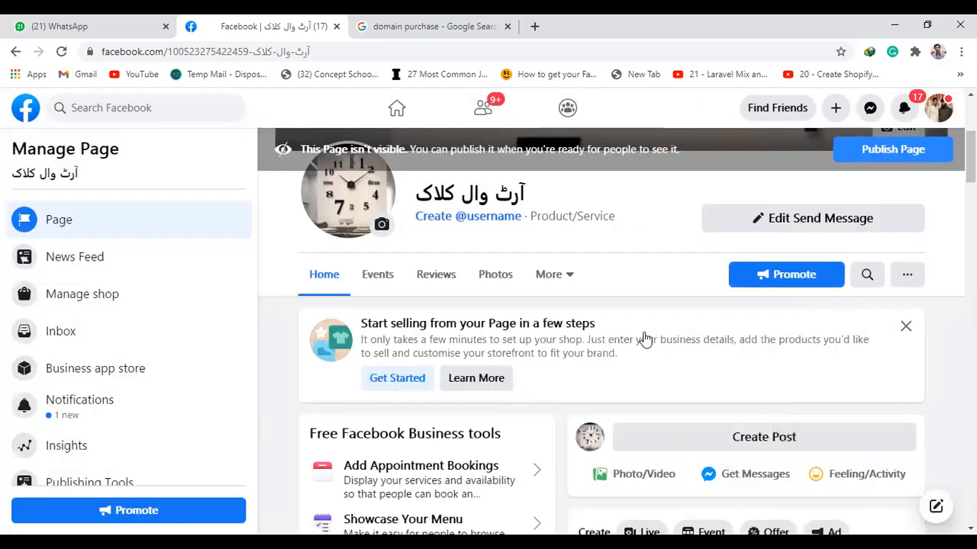
Open the page's jobs section by adding /jobs to the page address
{"action": "scroll", "coordinate": [644, 338], "scroll_direction": "down", "scroll_amount": 3}
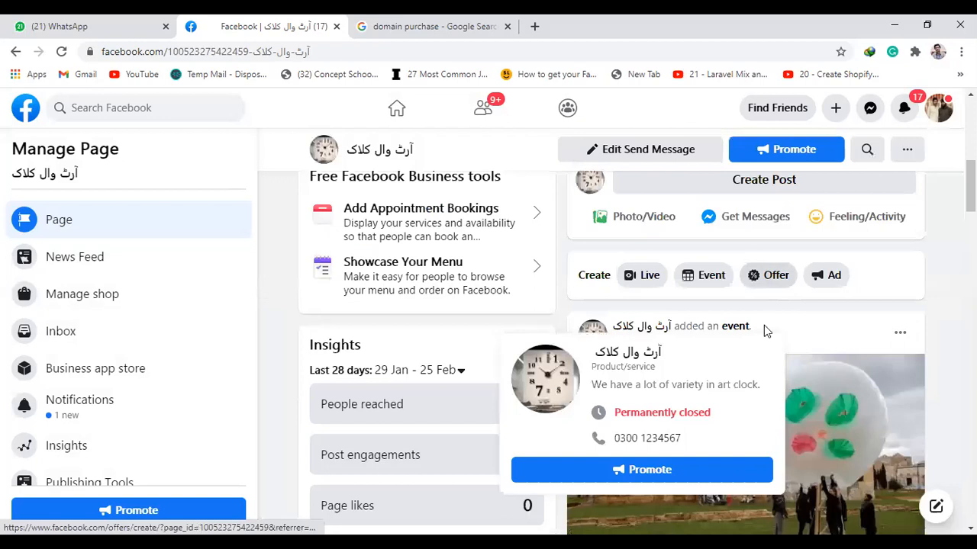
{"action": "scroll", "coordinate": [764, 325], "scroll_direction": "up", "scroll_amount": 1}
{"action": "scroll", "coordinate": [347, 175], "scroll_direction": "up", "scroll_amount": 3}
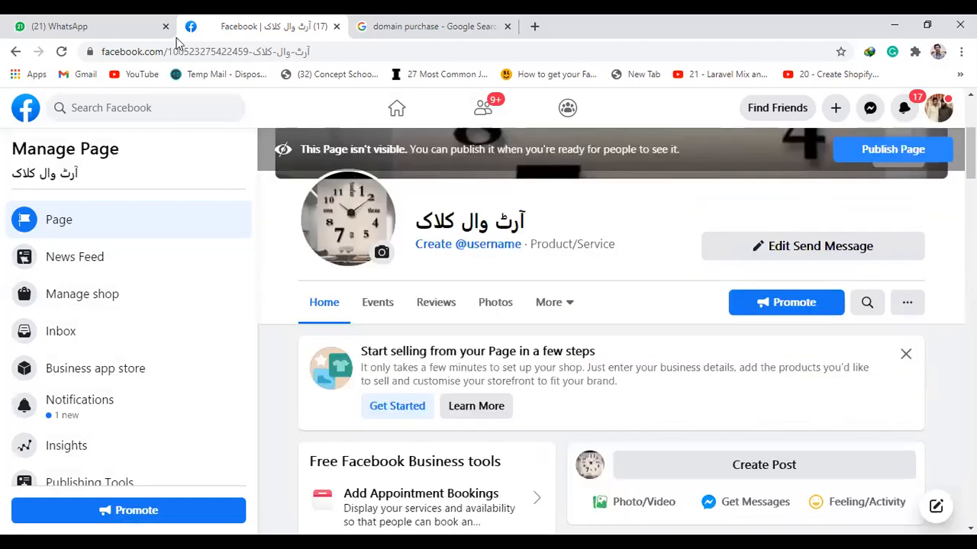
{"action": "double_click", "coordinate": [317, 55]}
{"action": "left_click", "coordinate": [318, 57]}
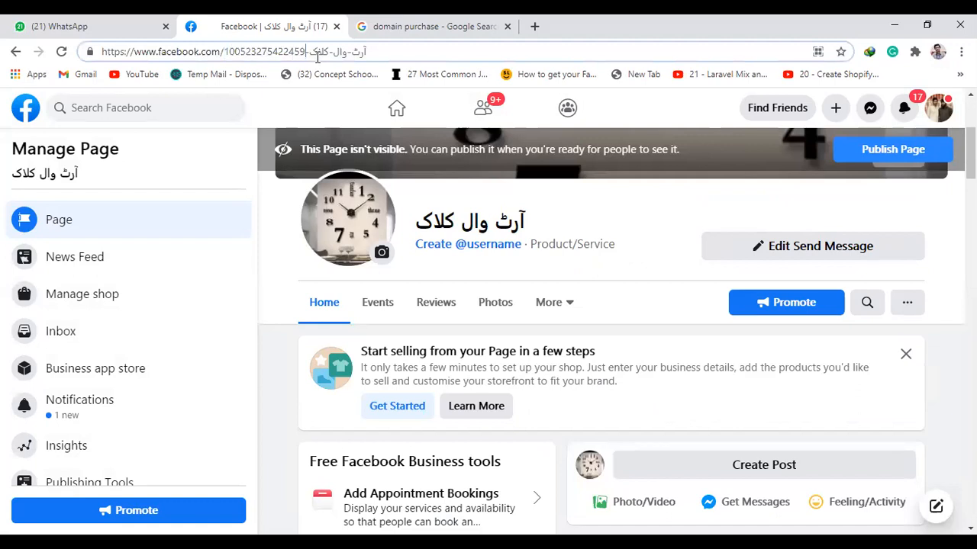
{"action": "type", "text": "/"}
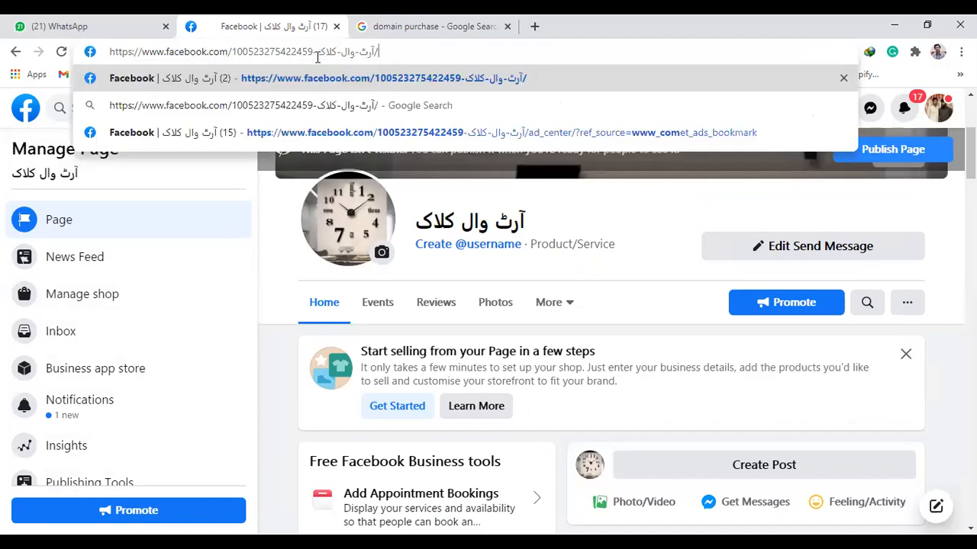
{"action": "type", "text": "jobs"}
{"action": "key", "text": "Return"}
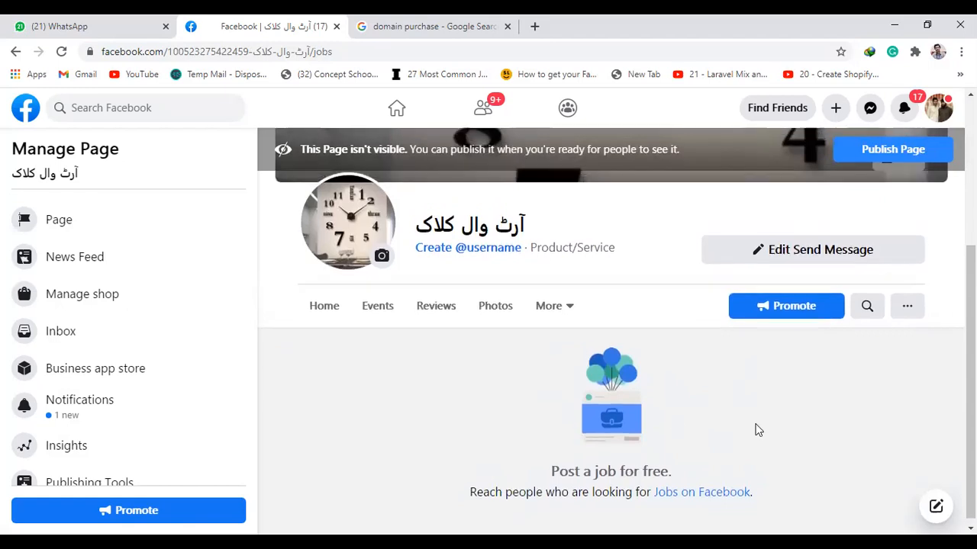
Open Jobs on Facebook in a new tab and return to the page tab
{"action": "left_click", "coordinate": [717, 492]}
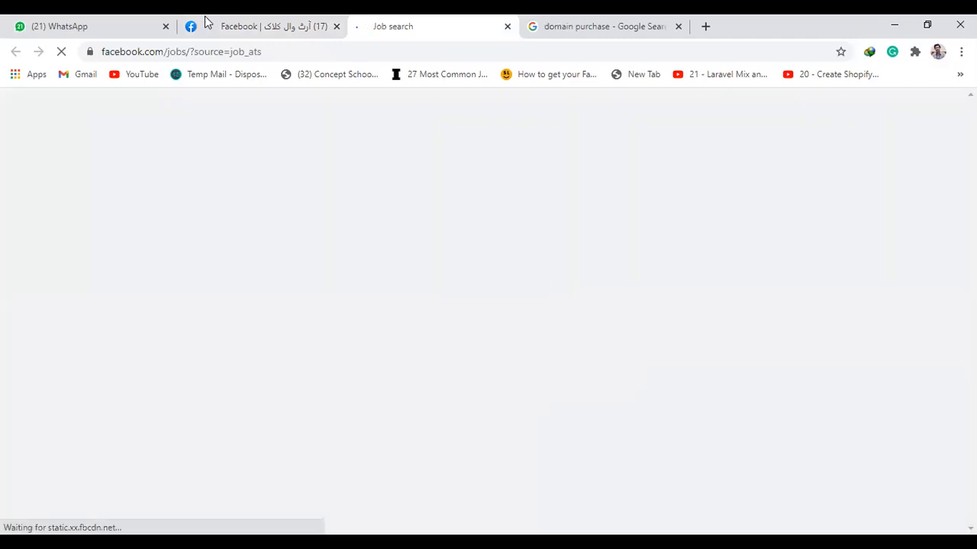
{"action": "left_click", "coordinate": [209, 24]}
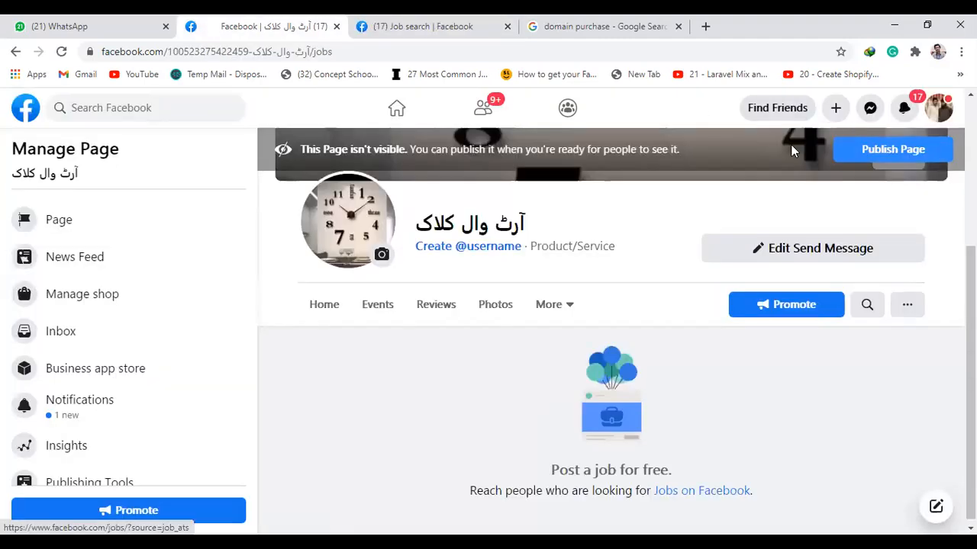
Publish the page and reload it
{"action": "left_click", "coordinate": [842, 149]}
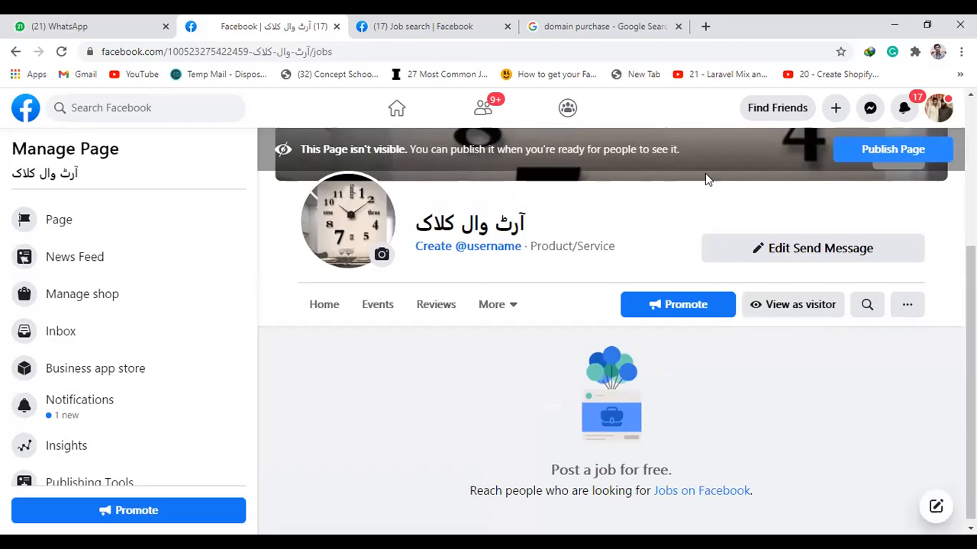
{"action": "left_click", "coordinate": [887, 153]}
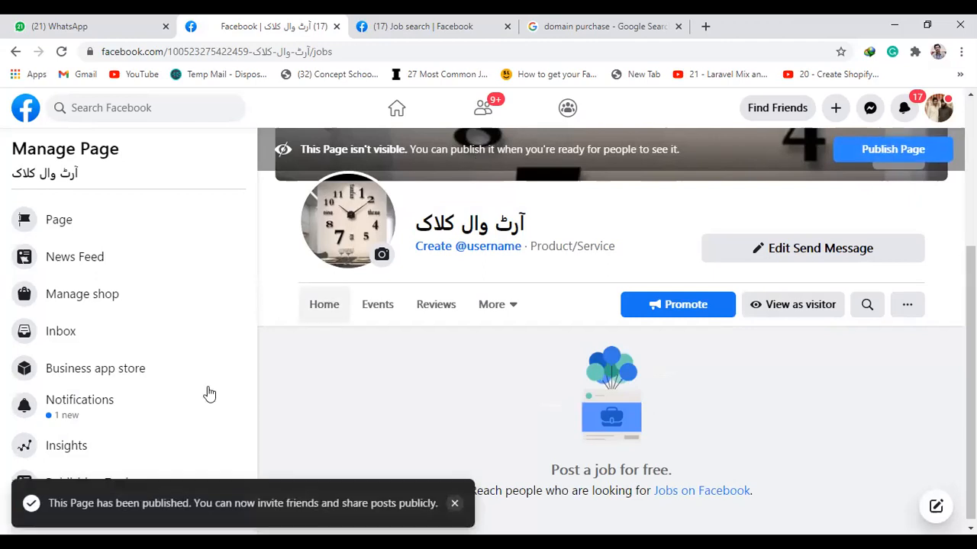
{"action": "left_click", "coordinate": [61, 51]}
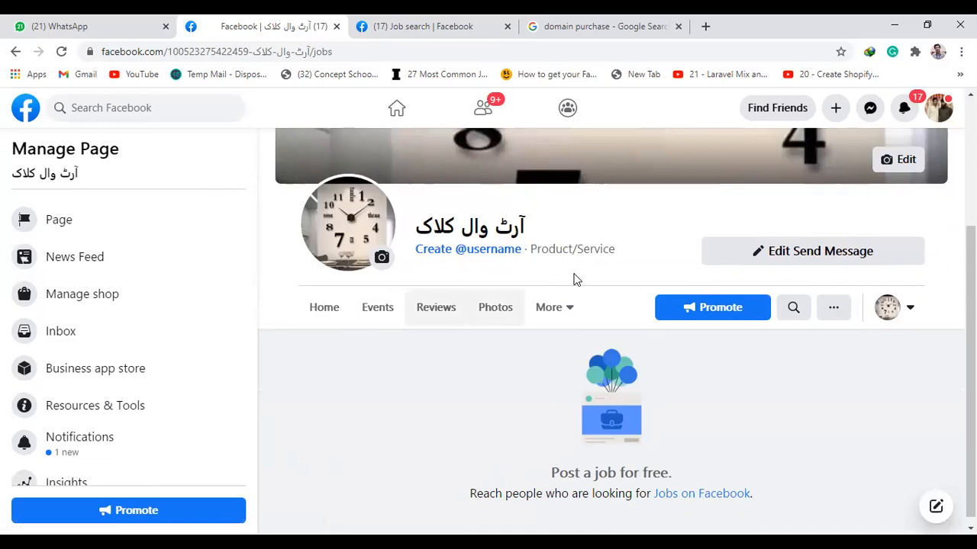
Open Jobs on Facebook again from the page's jobs section
{"action": "left_click", "coordinate": [563, 310]}
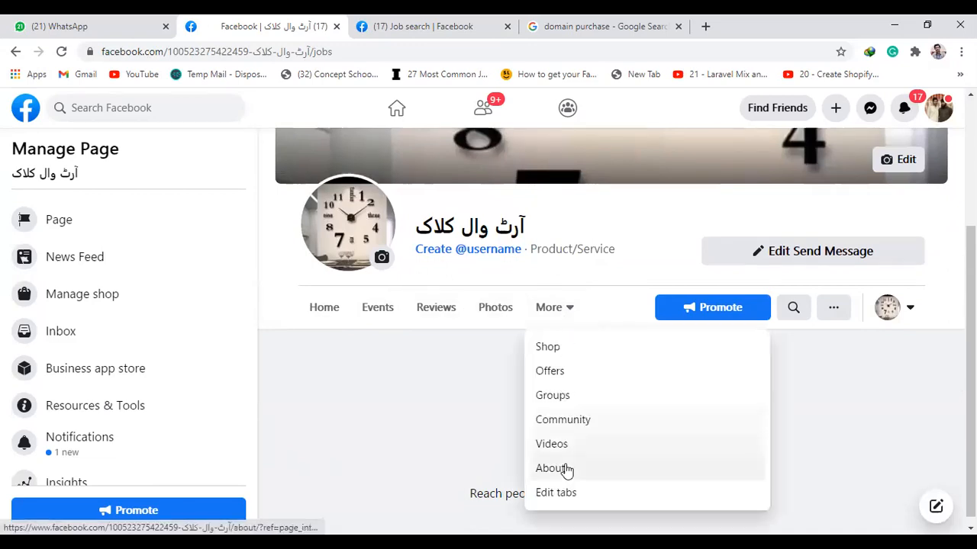
{"action": "left_click", "coordinate": [568, 311]}
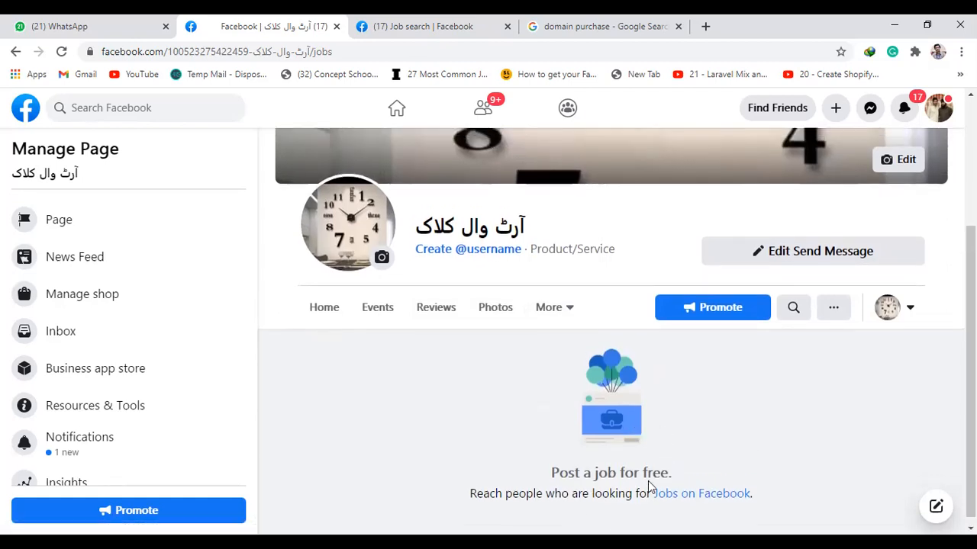
{"action": "scroll", "coordinate": [771, 446], "scroll_direction": "down", "scroll_amount": 1}
{"action": "left_click", "coordinate": [698, 495]}
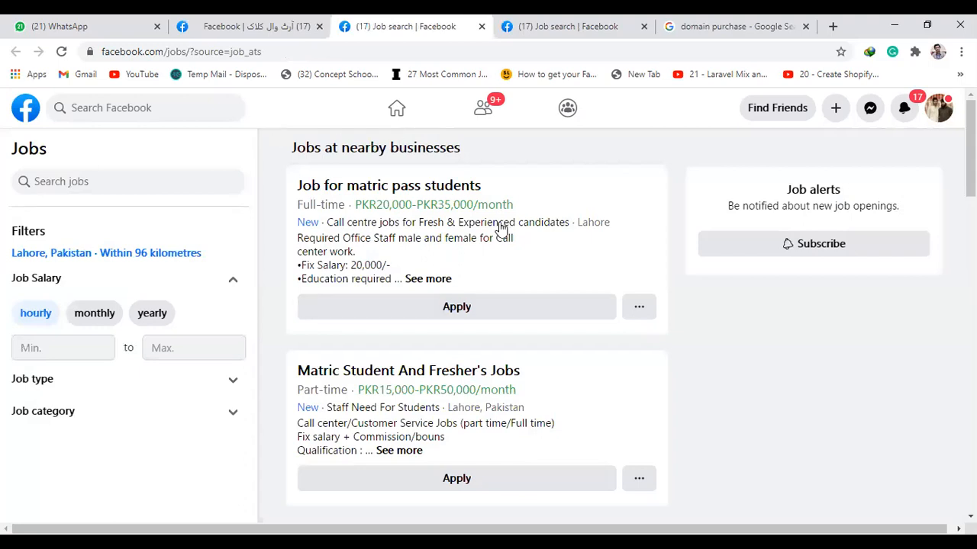
Open facebook.com/jobs from the page tab's address bar
{"action": "scroll", "coordinate": [501, 229], "scroll_direction": "down", "scroll_amount": 10}
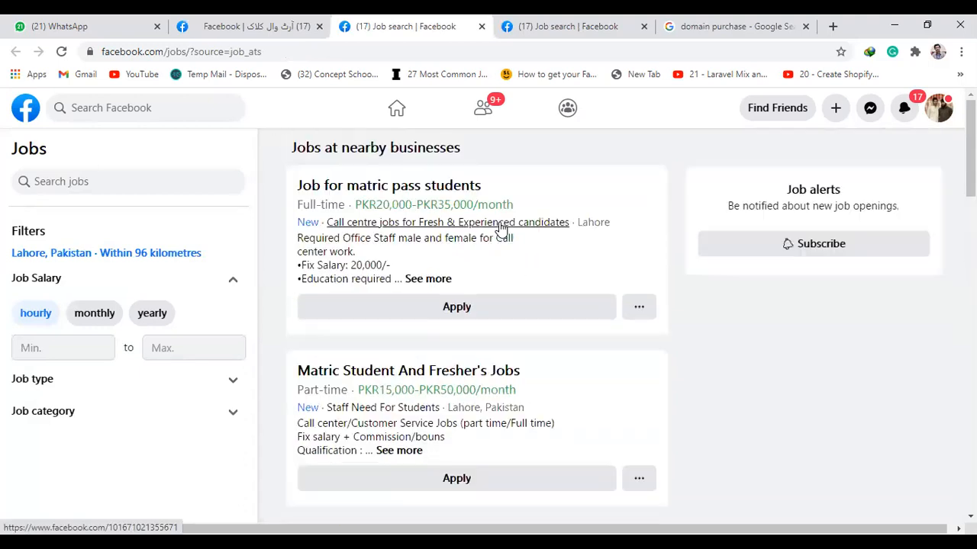
{"action": "left_click", "coordinate": [27, 115]}
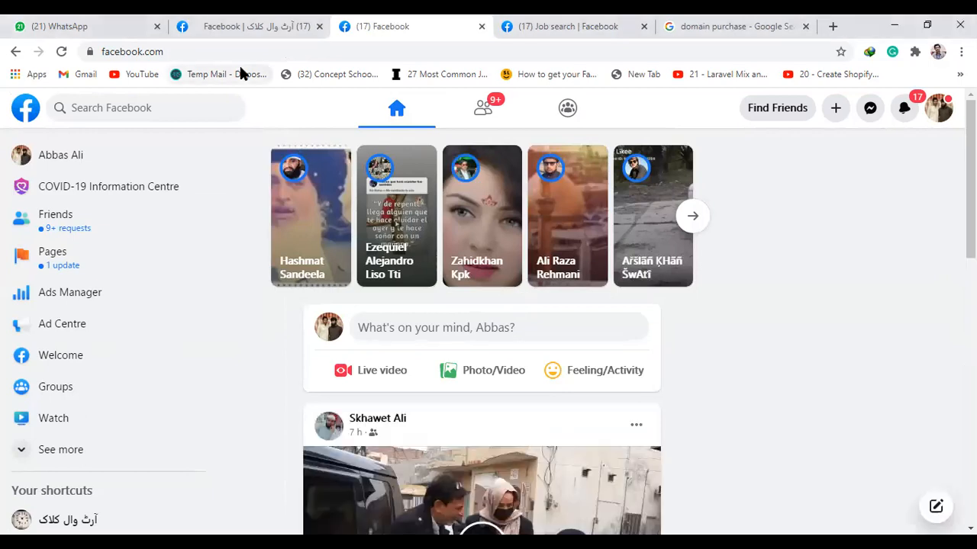
{"action": "left_click", "coordinate": [278, 21]}
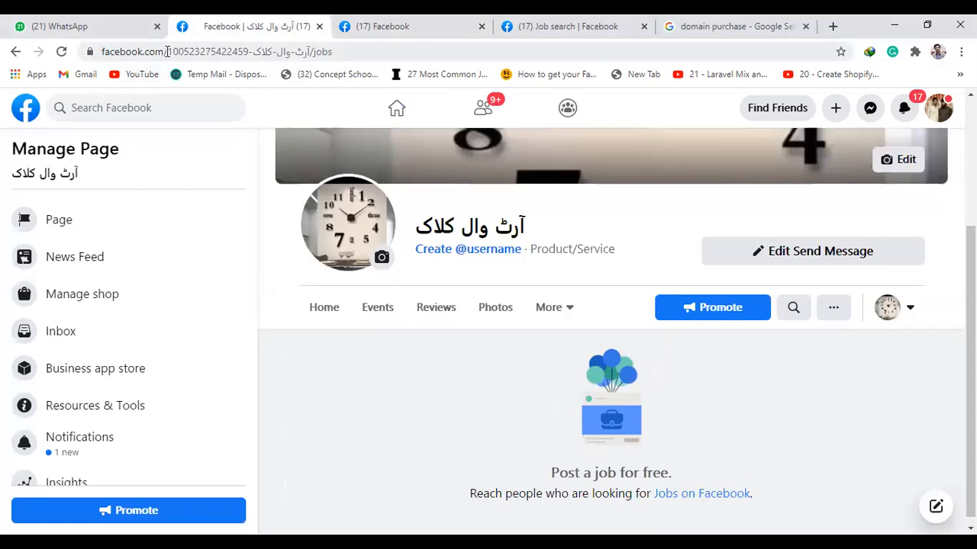
{"action": "key", "text": "ctrl+l"}
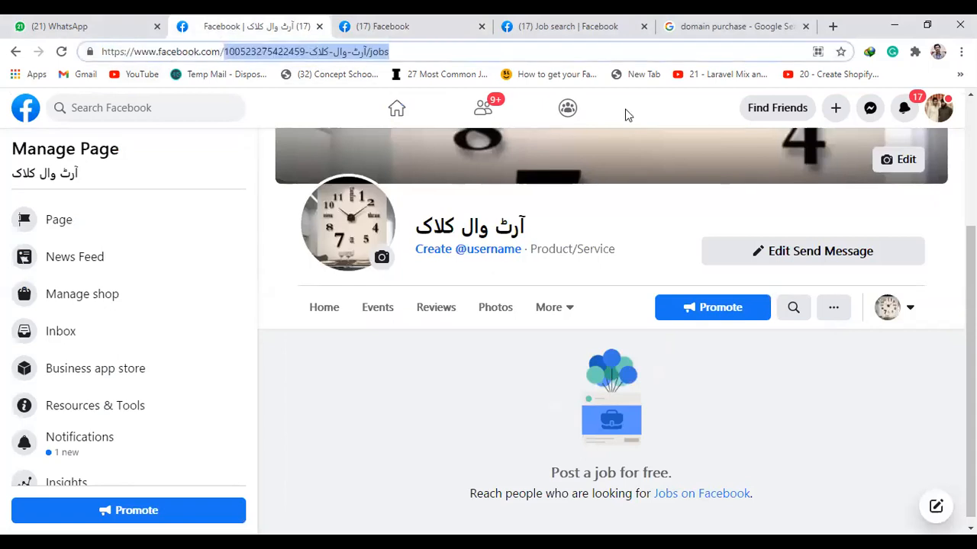
{"action": "key", "text": "BackSpace"}
{"action": "type", "text": "jobs"}
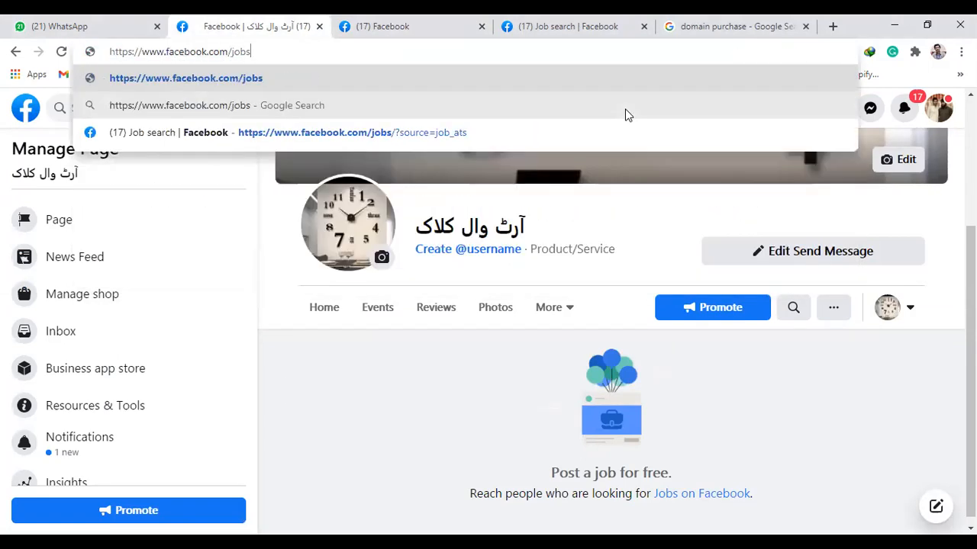
{"action": "key", "text": "Return"}
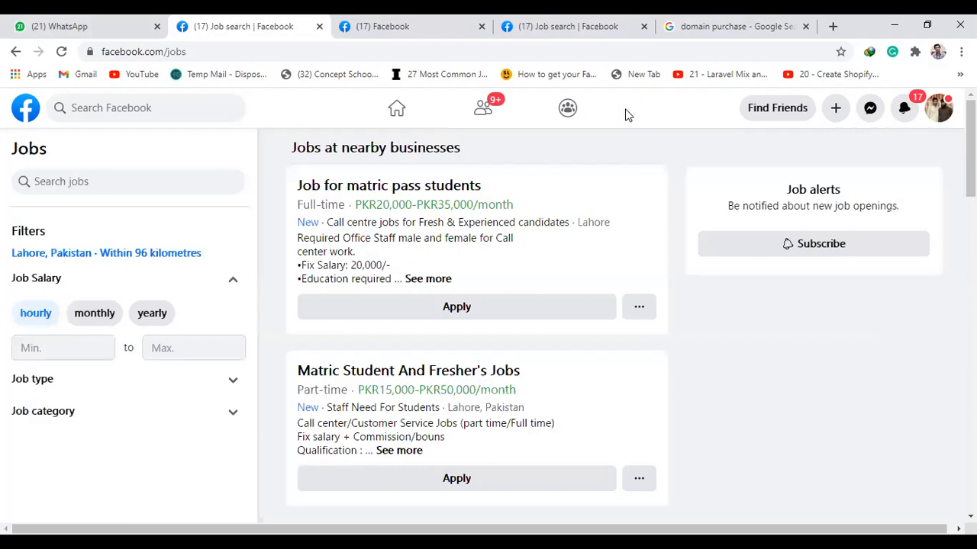
Search Facebook for jobs and open the Jobs on Facebook shortcut
{"action": "left_click", "coordinate": [177, 52]}
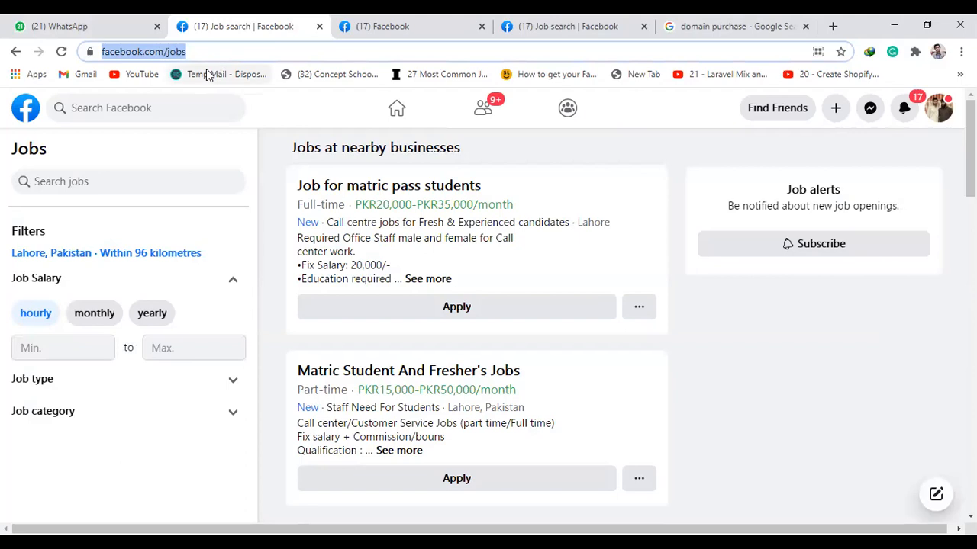
{"action": "left_click", "coordinate": [173, 112]}
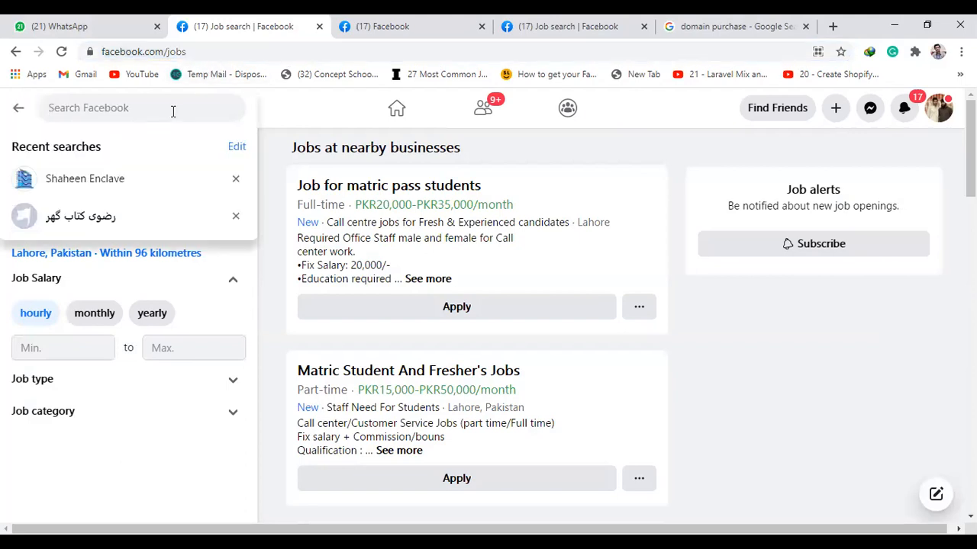
{"action": "type", "text": "jobs"}
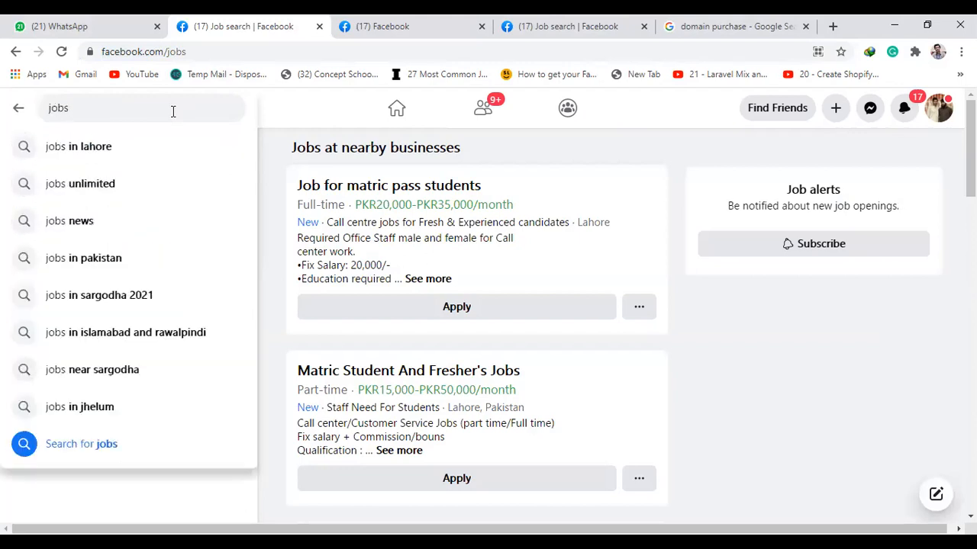
{"action": "key", "text": "Return"}
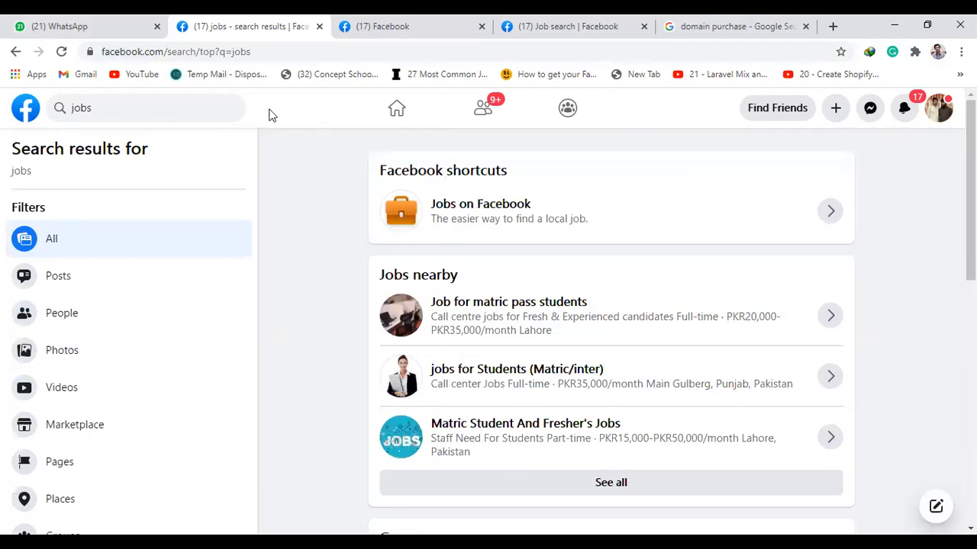
{"action": "left_click", "coordinate": [503, 208]}
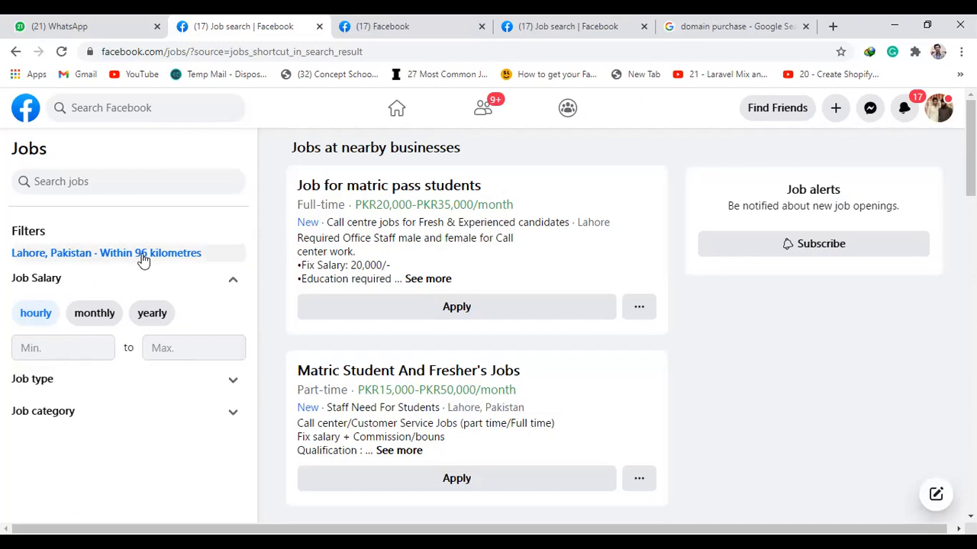
Change the job location filter to Mirpur, Azad Kashmir with a 20 kilometre radius and apply it
{"action": "left_click", "coordinate": [209, 255]}
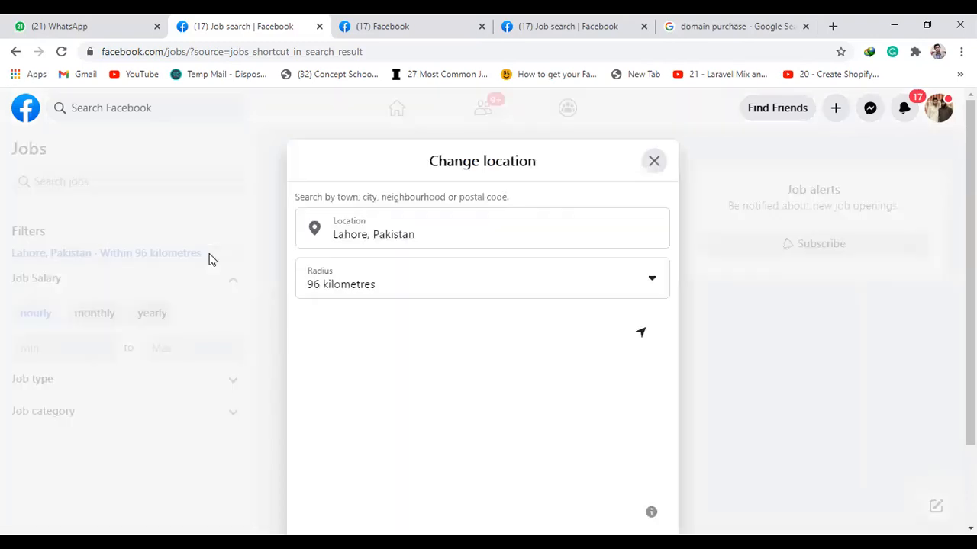
{"action": "triple_click", "coordinate": [447, 236]}
{"action": "type", "text": "a"}
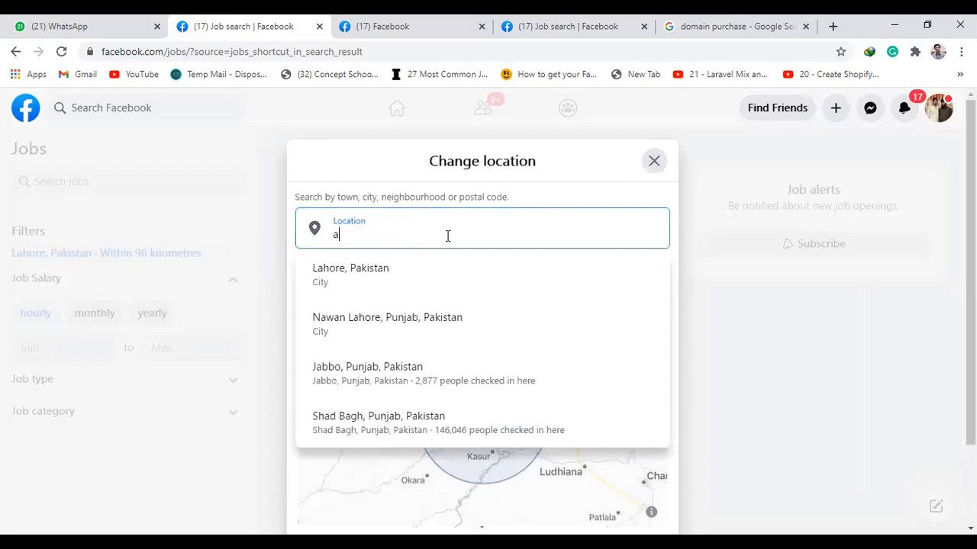
{"action": "type", "text": "zad kah"}
{"action": "type", "text": "hmir"}
{"action": "left_click", "coordinate": [392, 283]}
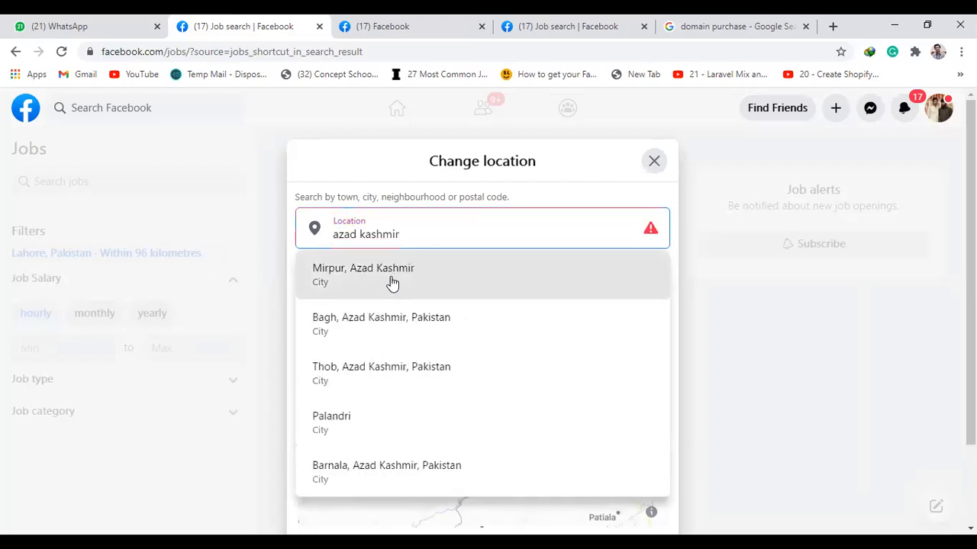
{"action": "left_click", "coordinate": [539, 283]}
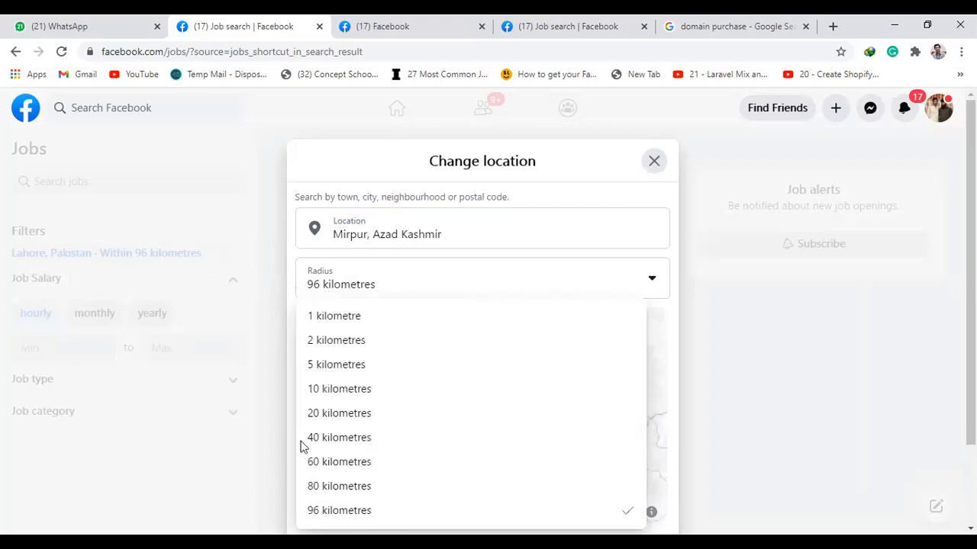
{"action": "left_click", "coordinate": [343, 413]}
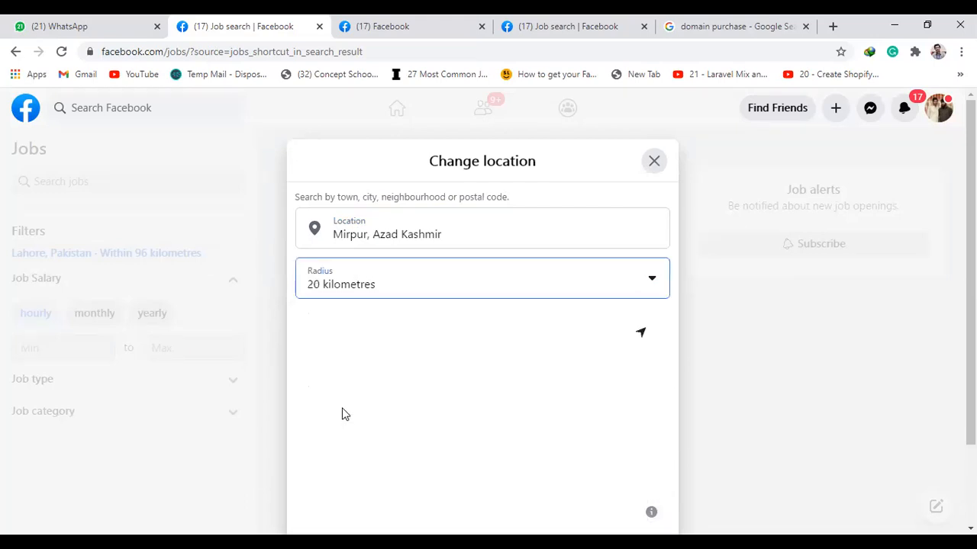
{"action": "scroll", "coordinate": [555, 353], "scroll_direction": "down", "scroll_amount": 2}
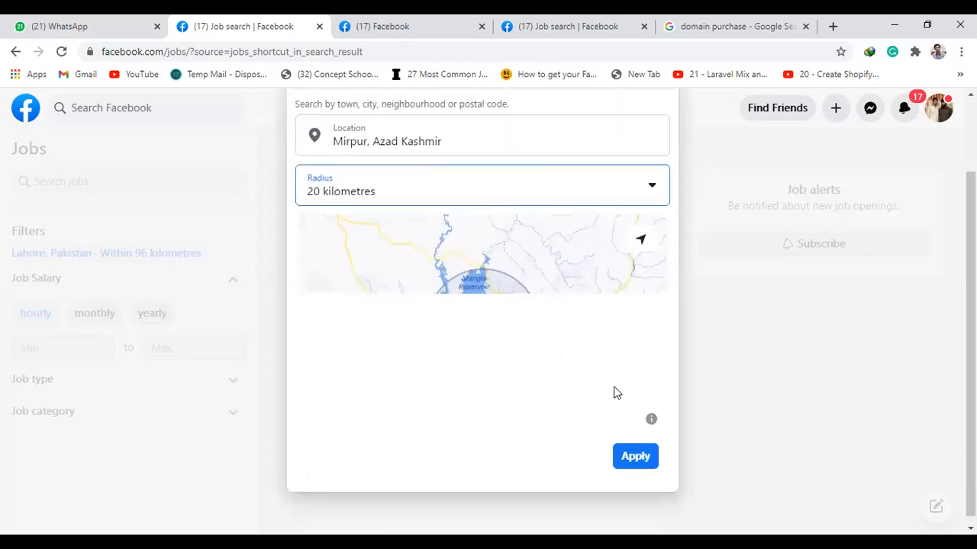
{"action": "left_click", "coordinate": [633, 458]}
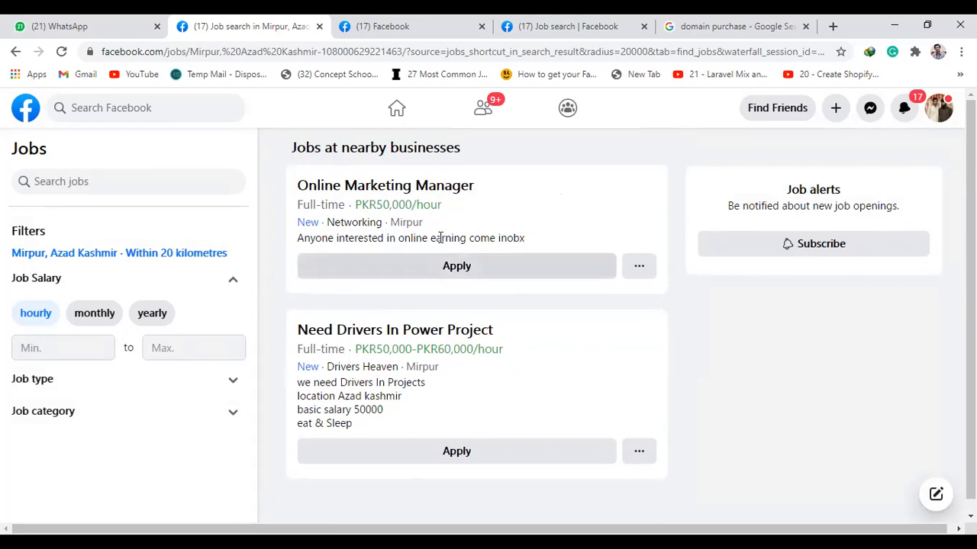
Search the job listings for Social Media Manager using the suggested search term
{"action": "left_click_drag", "start_coordinate": [471, 238], "coordinate": [502, 236]}
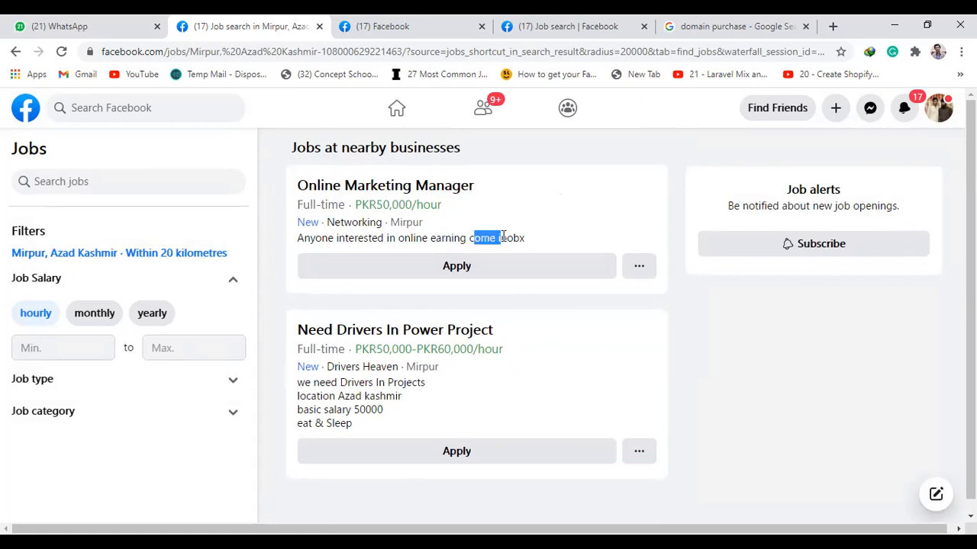
{"action": "left_click", "coordinate": [583, 145]}
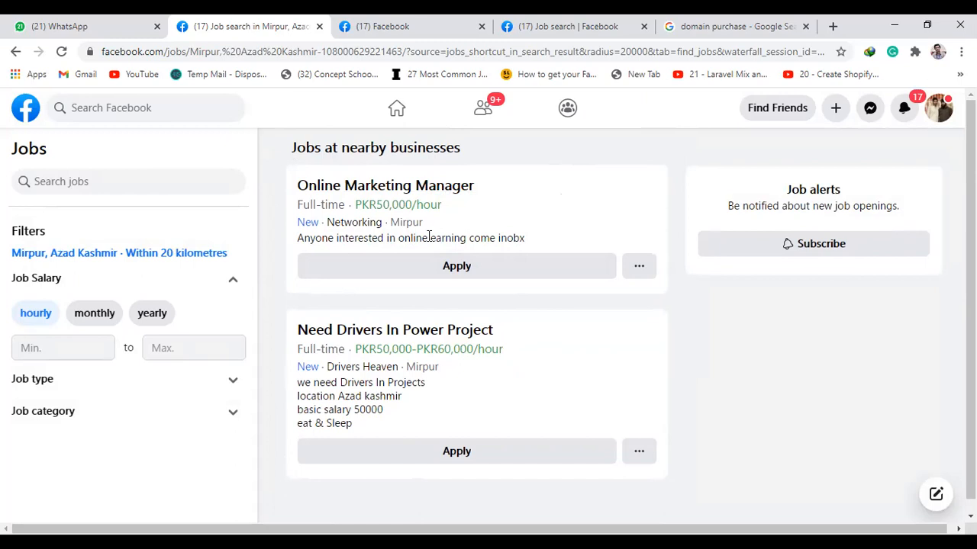
{"action": "left_click", "coordinate": [129, 180]}
{"action": "type", "text": "social "}
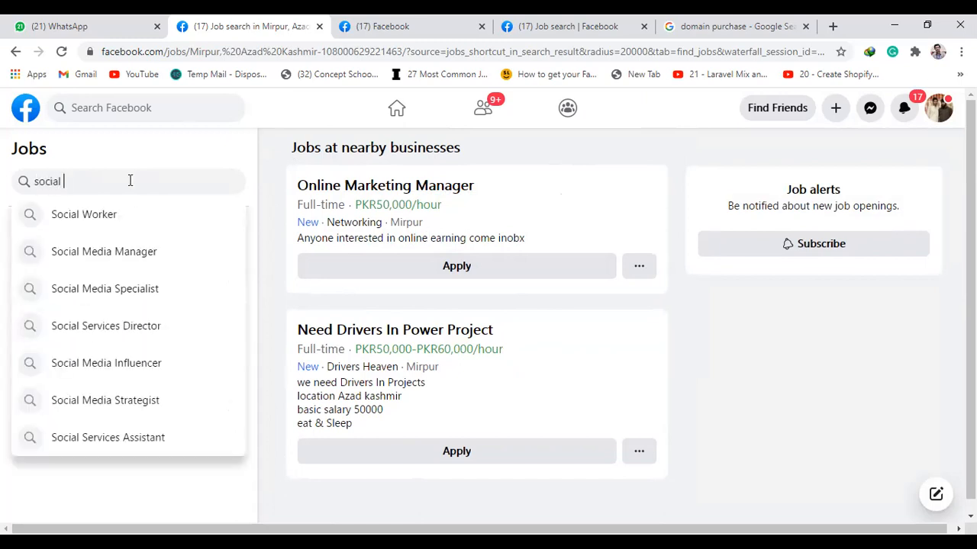
{"action": "type", "text": "media "}
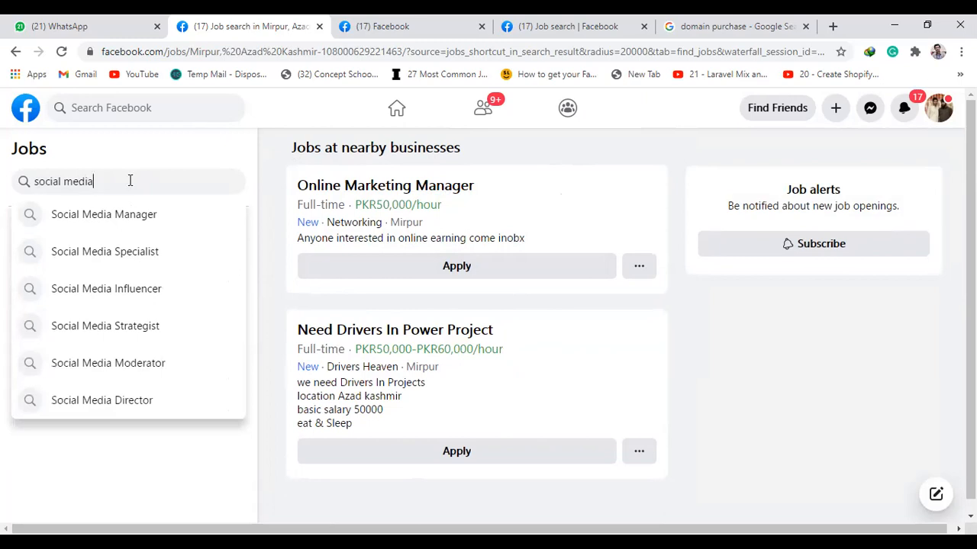
{"action": "type", "text": "ma"}
{"action": "key", "text": "BackSpace"}
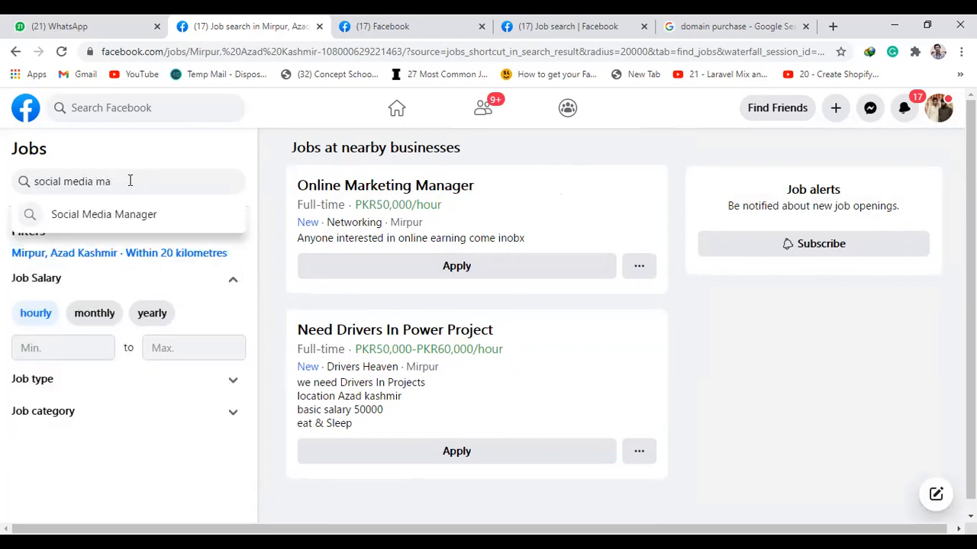
{"action": "type", "text": "a"}
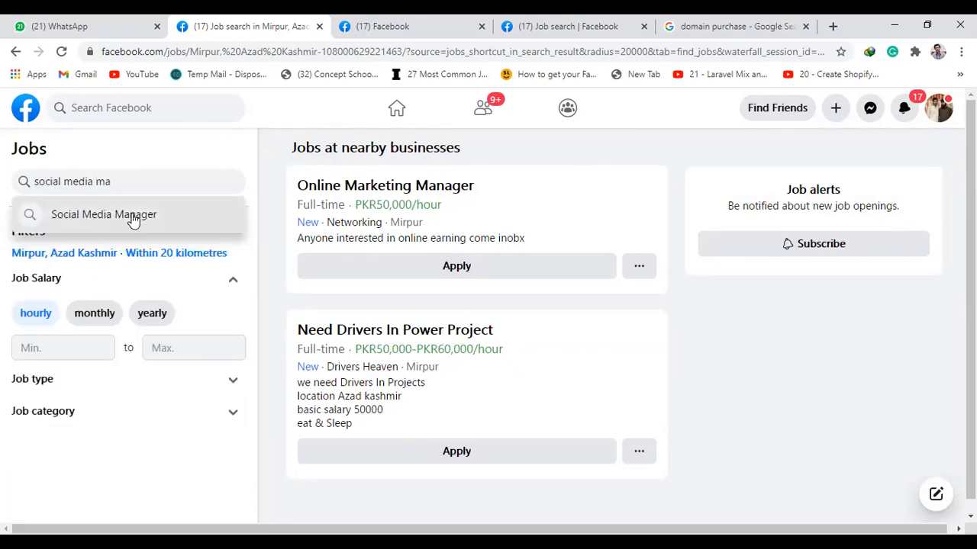
{"action": "left_click", "coordinate": [132, 219]}
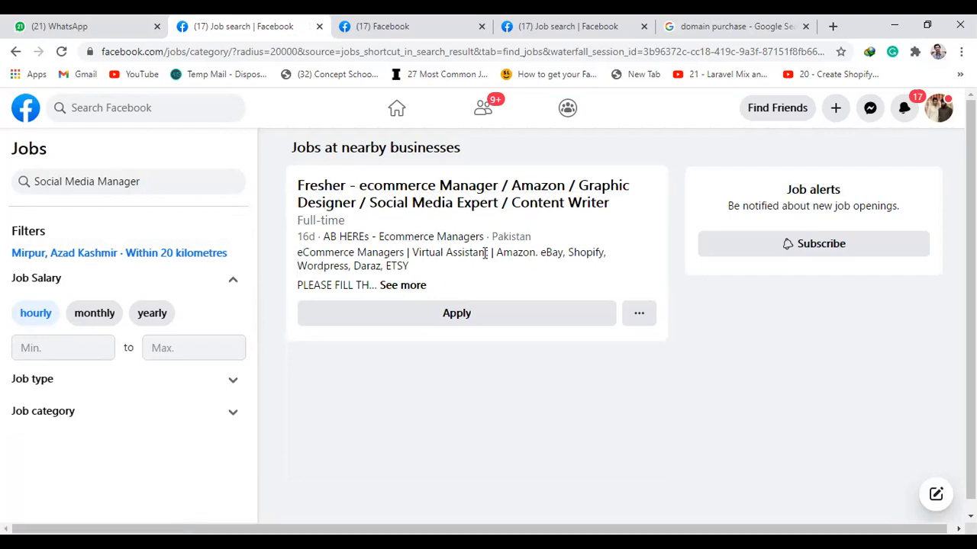
Expand the ecommerce manager listing, open its full job page to read the details, then close that tab
{"action": "left_click", "coordinate": [402, 285]}
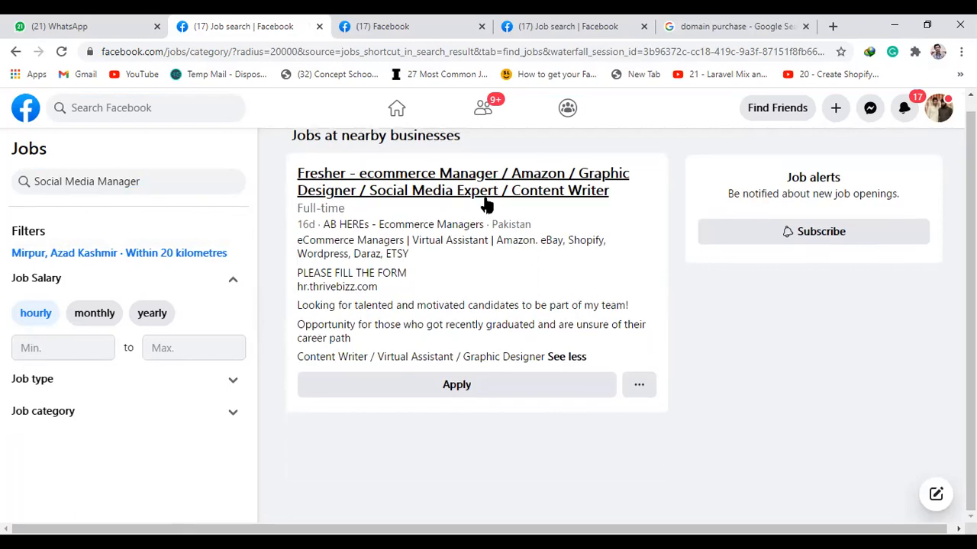
{"action": "left_click", "coordinate": [484, 203]}
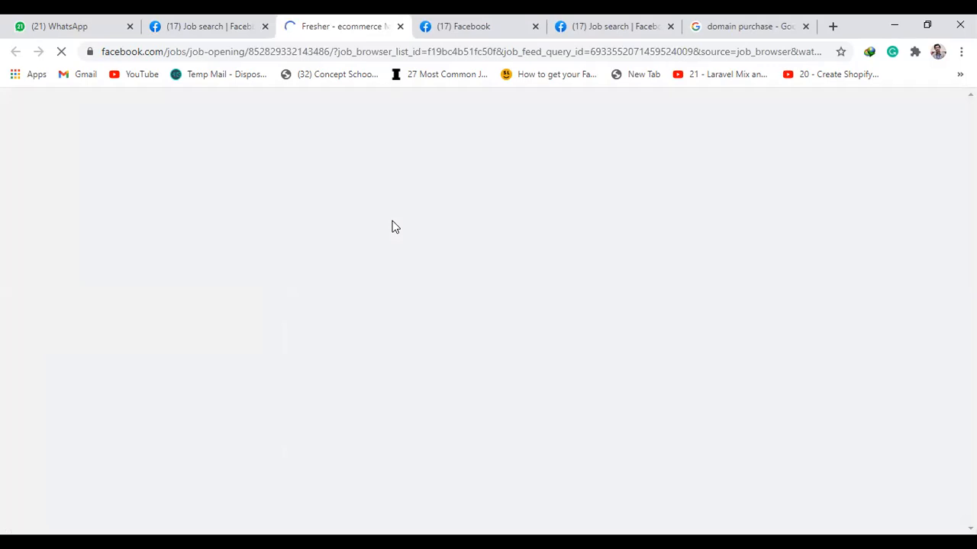
{"action": "scroll", "coordinate": [489, 183], "scroll_direction": "down", "scroll_amount": 3}
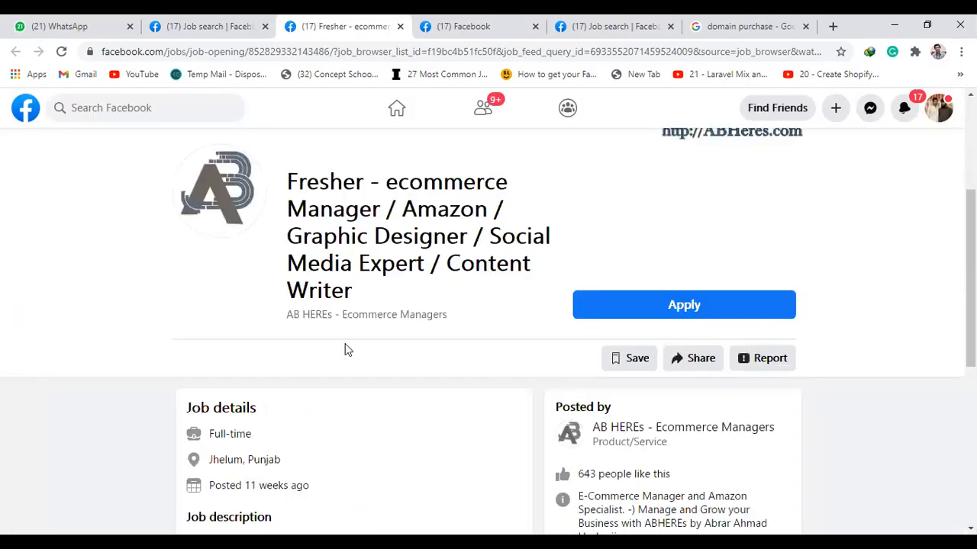
{"action": "scroll", "coordinate": [344, 349], "scroll_direction": "down", "scroll_amount": 2}
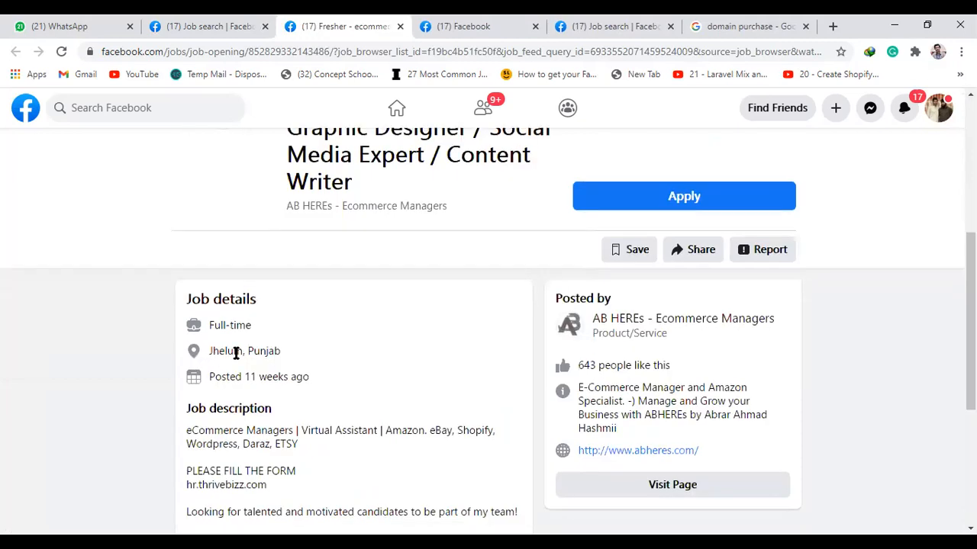
{"action": "left_click_drag", "start_coordinate": [209, 350], "coordinate": [233, 350]}
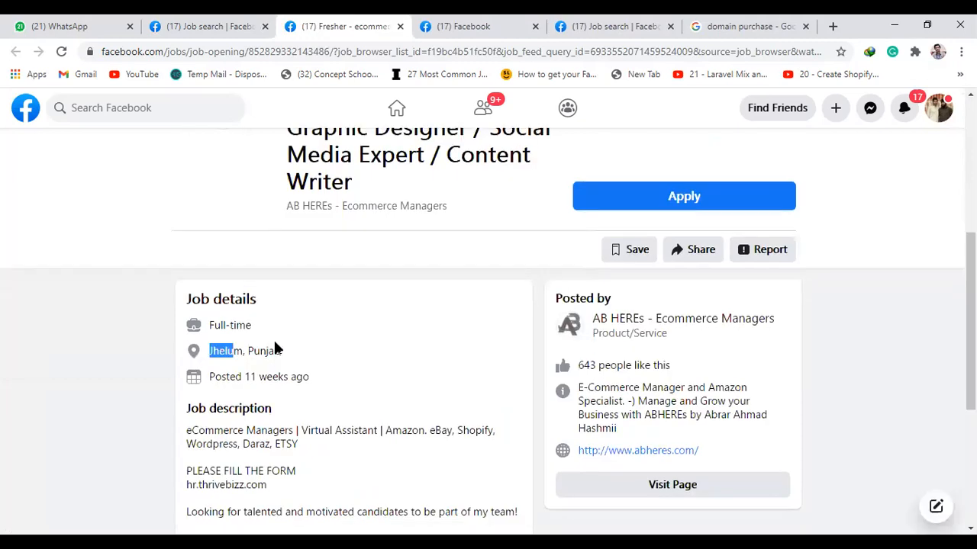
{"action": "scroll", "coordinate": [275, 343], "scroll_direction": "down", "scroll_amount": 4}
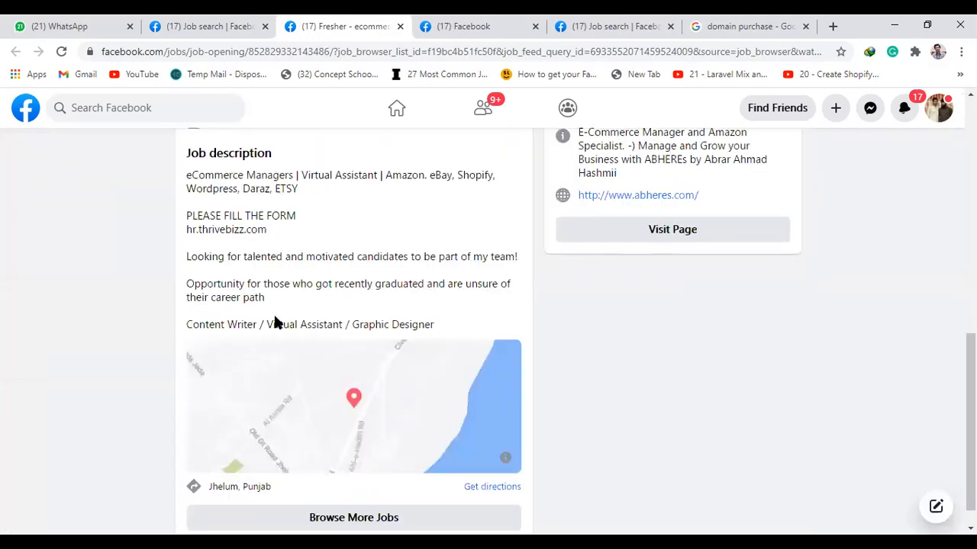
{"action": "middle_click", "coordinate": [325, 21]}
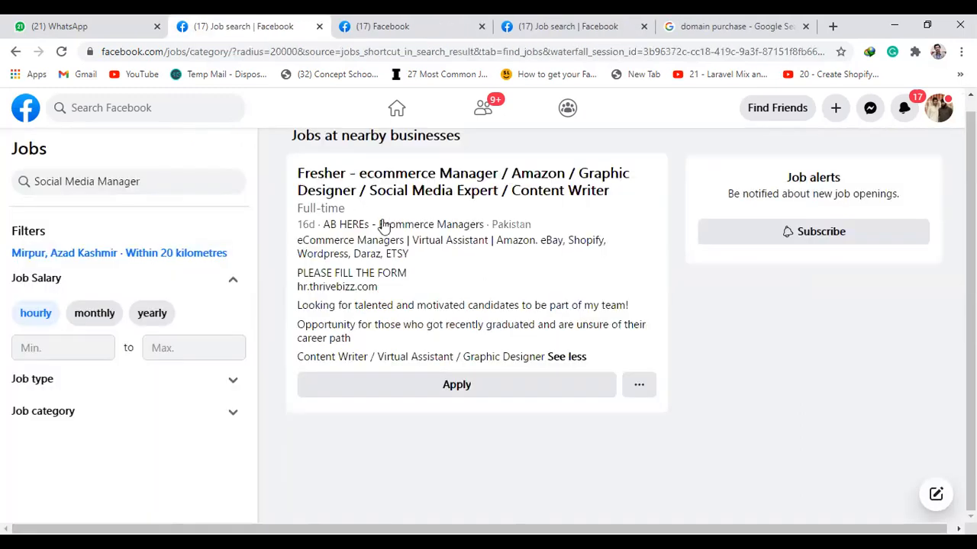
{"action": "scroll", "coordinate": [321, 275], "scroll_direction": "up", "scroll_amount": 1}
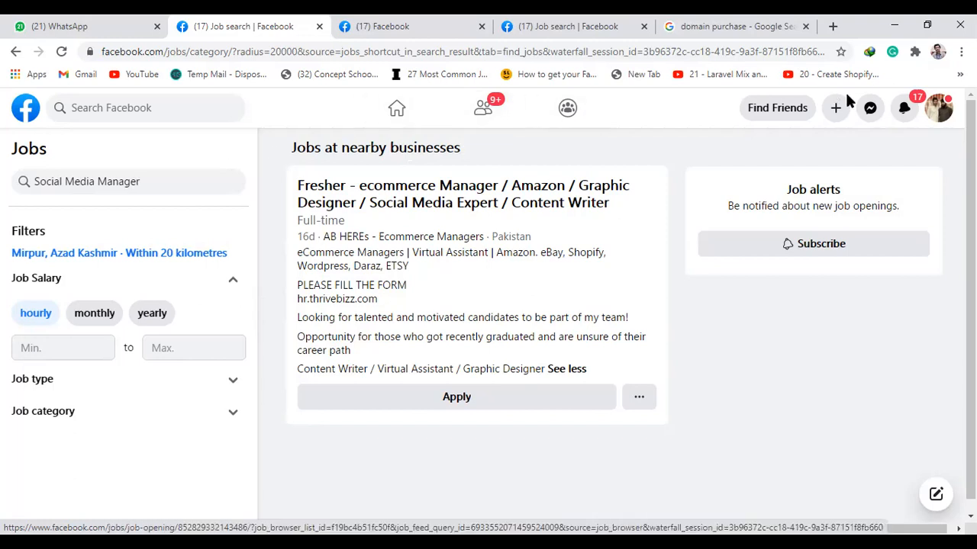
Read through the Facebook for Business post-a-job page, then close its tab
{"action": "left_click", "coordinate": [939, 111]}
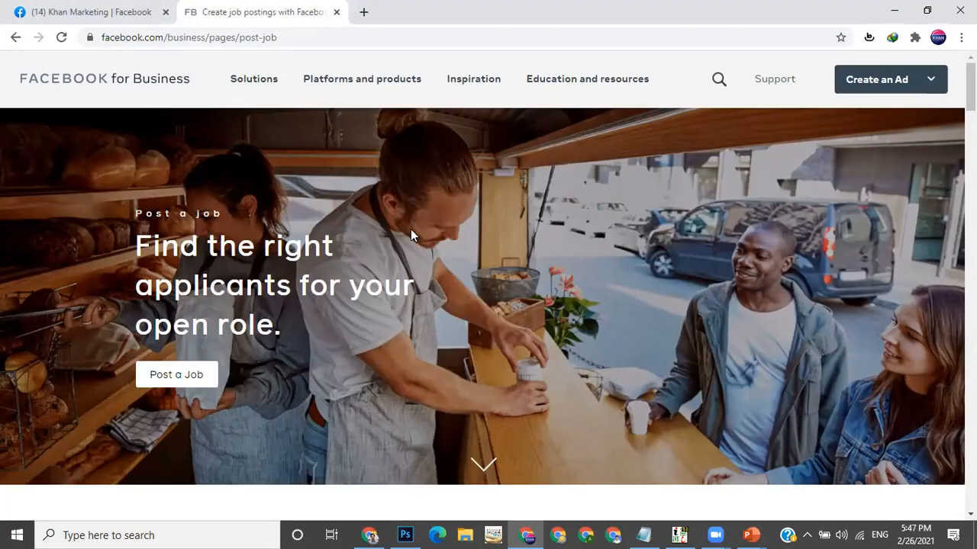
{"action": "scroll", "coordinate": [410, 230], "scroll_direction": "down", "scroll_amount": 5}
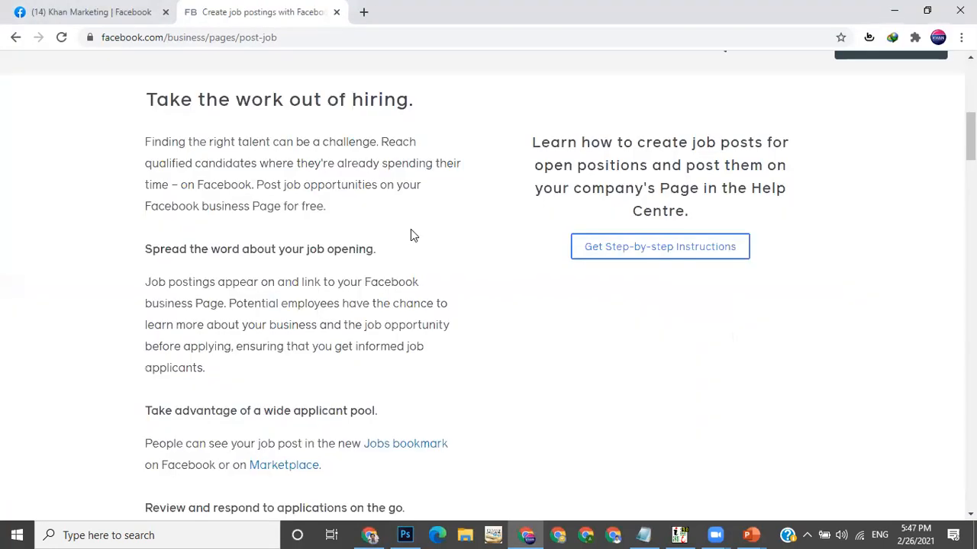
{"action": "scroll", "coordinate": [410, 231], "scroll_direction": "up", "scroll_amount": 5}
{"action": "scroll", "coordinate": [410, 237], "scroll_direction": "down", "scroll_amount": 5}
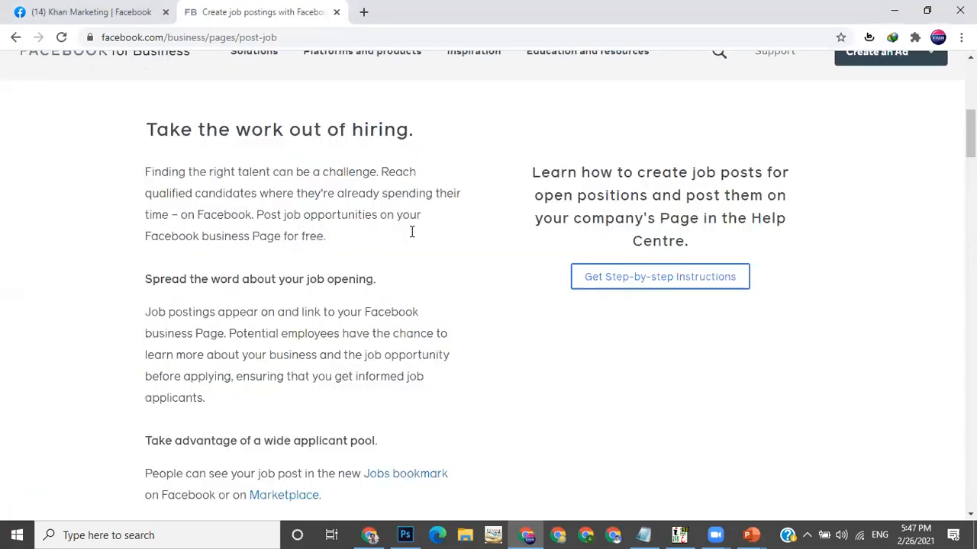
{"action": "scroll", "coordinate": [411, 236], "scroll_direction": "up", "scroll_amount": 4}
{"action": "scroll", "coordinate": [411, 238], "scroll_direction": "up", "scroll_amount": 2}
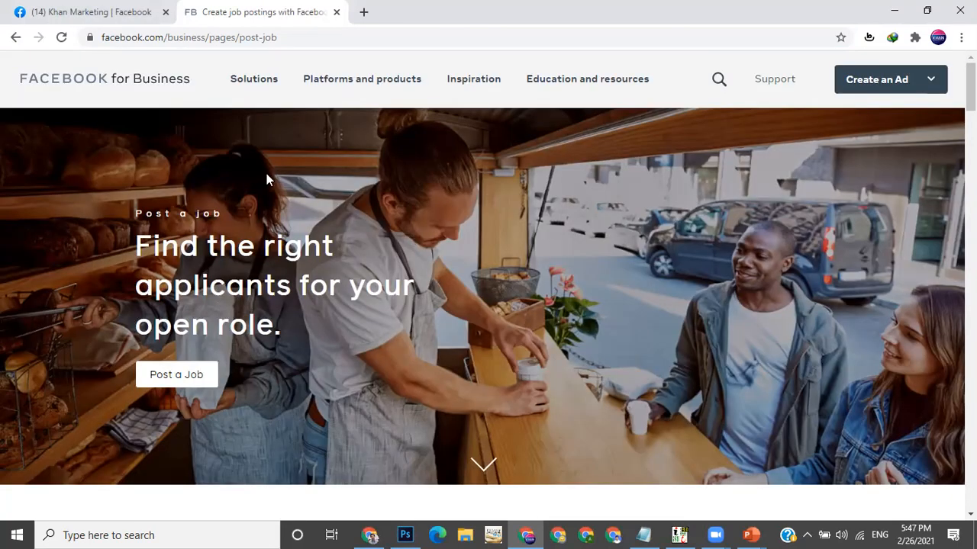
{"action": "scroll", "coordinate": [341, 189], "scroll_direction": "down", "scroll_amount": 2}
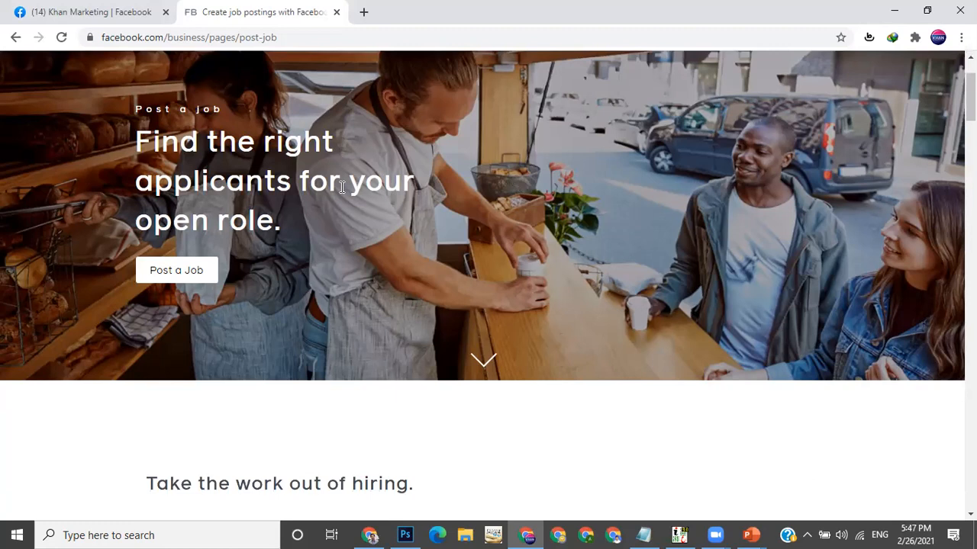
{"action": "scroll", "coordinate": [341, 191], "scroll_direction": "down", "scroll_amount": 4}
{"action": "scroll", "coordinate": [341, 199], "scroll_direction": "down", "scroll_amount": 1}
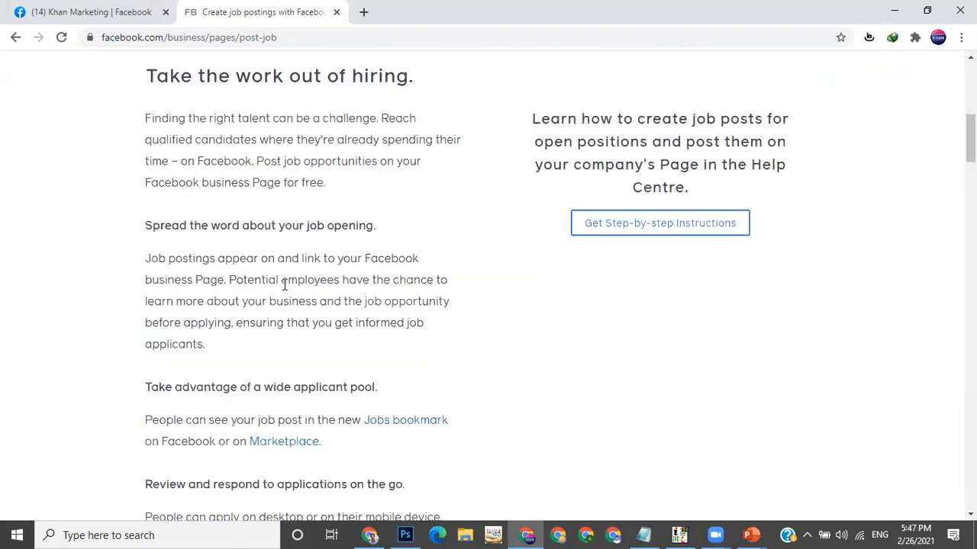
{"action": "scroll", "coordinate": [285, 284], "scroll_direction": "down", "scroll_amount": 3}
{"action": "scroll", "coordinate": [285, 284], "scroll_direction": "down", "scroll_amount": 1}
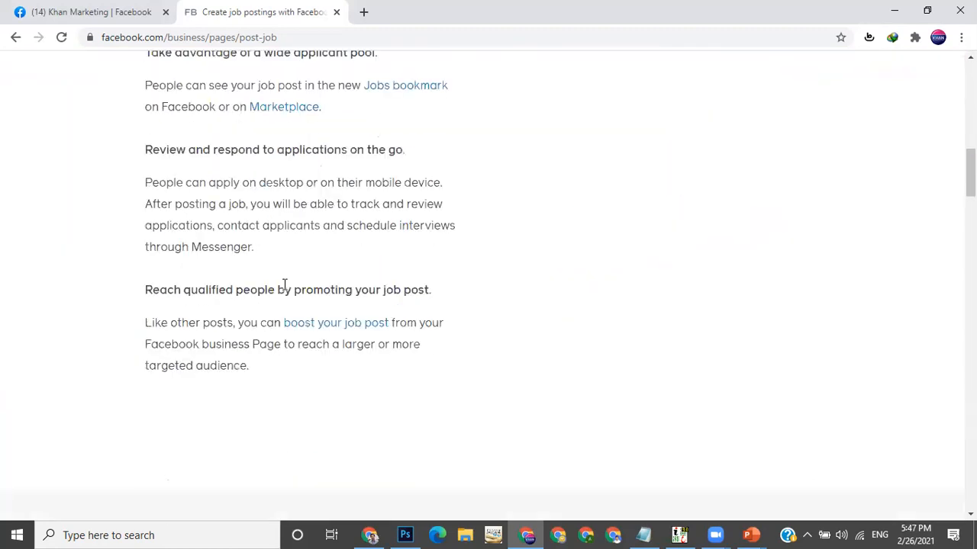
{"action": "scroll", "coordinate": [284, 283], "scroll_direction": "down", "scroll_amount": 3}
{"action": "scroll", "coordinate": [283, 284], "scroll_direction": "down", "scroll_amount": 2}
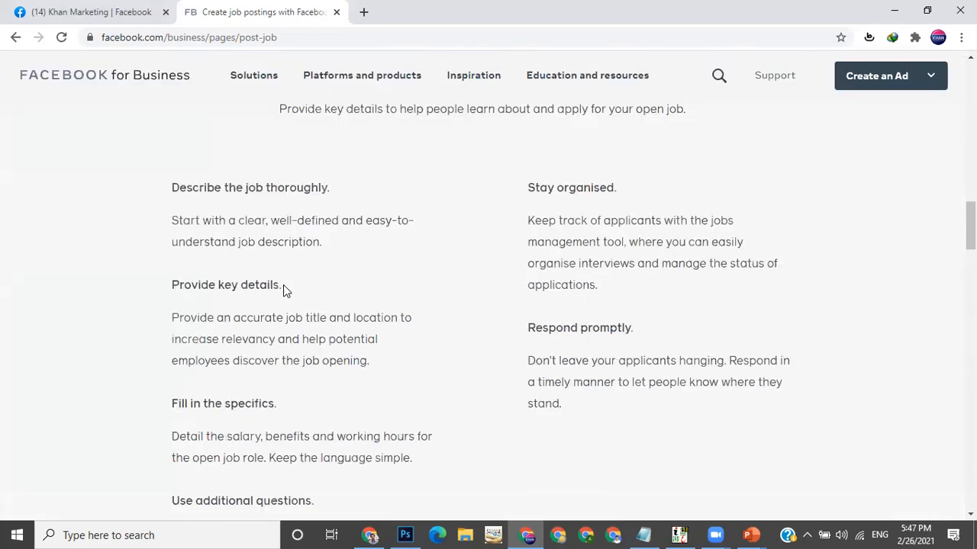
{"action": "scroll", "coordinate": [284, 287], "scroll_direction": "up", "scroll_amount": 10}
{"action": "scroll", "coordinate": [284, 287], "scroll_direction": "up", "scroll_amount": 5}
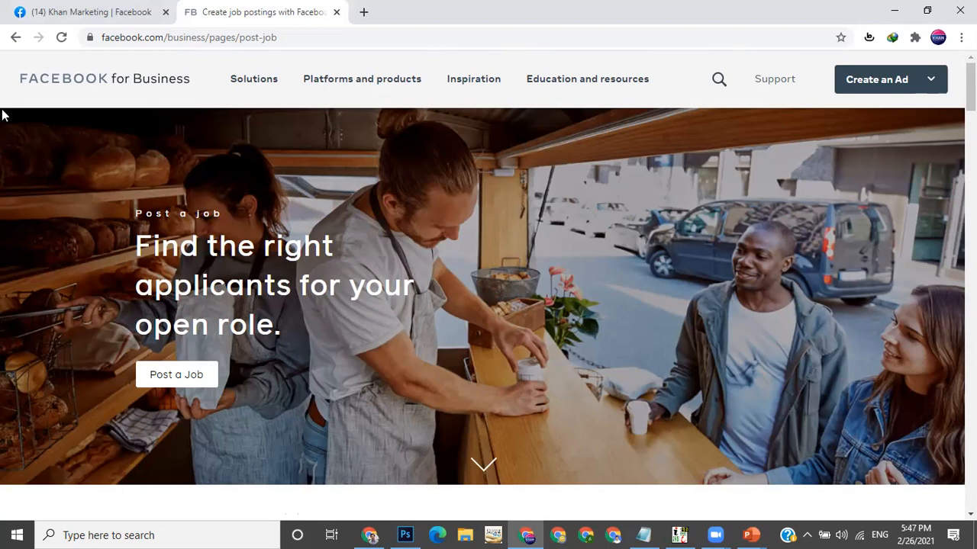
{"action": "left_click", "coordinate": [333, 13]}
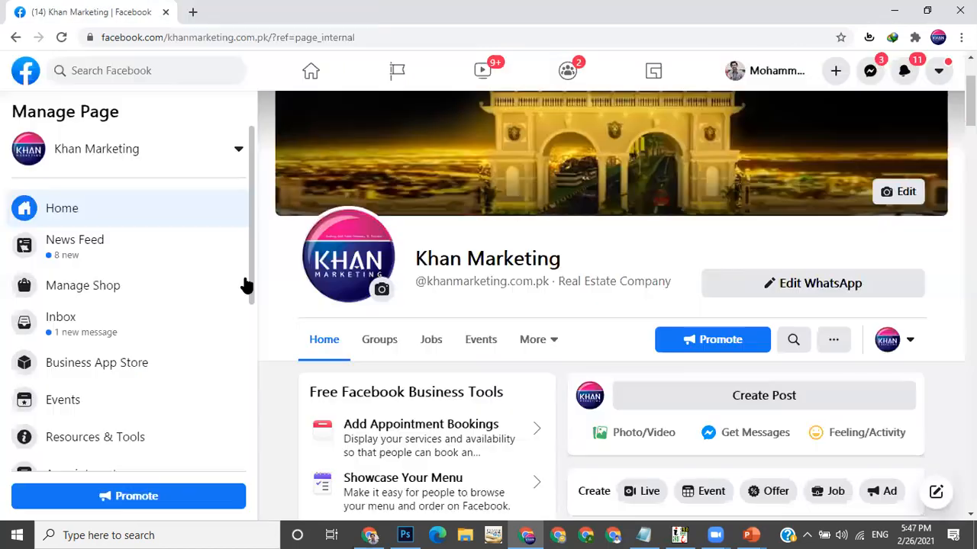
Open the Khan Marketing page's Jobs tab and look through the More tabs list
{"action": "scroll", "coordinate": [441, 246], "scroll_direction": "down", "scroll_amount": 2}
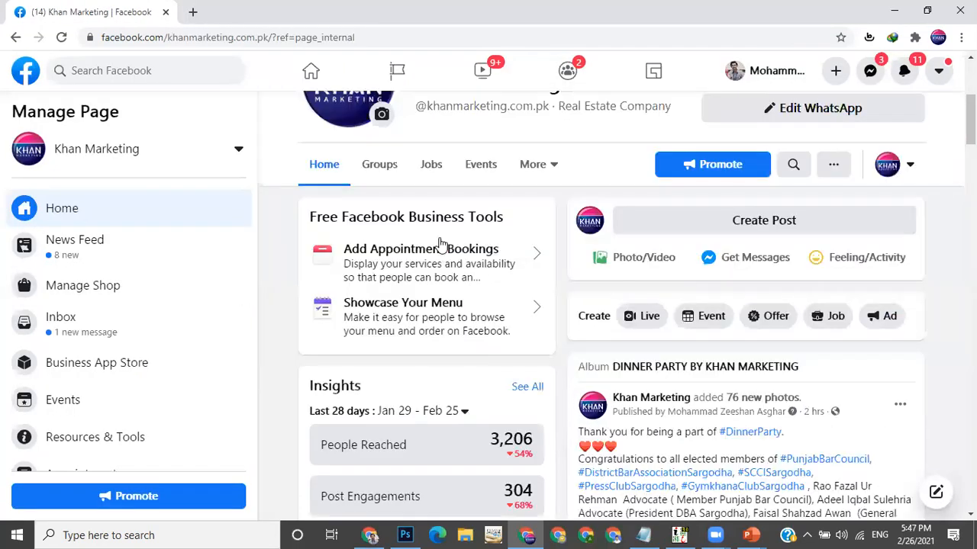
{"action": "left_click", "coordinate": [432, 171]}
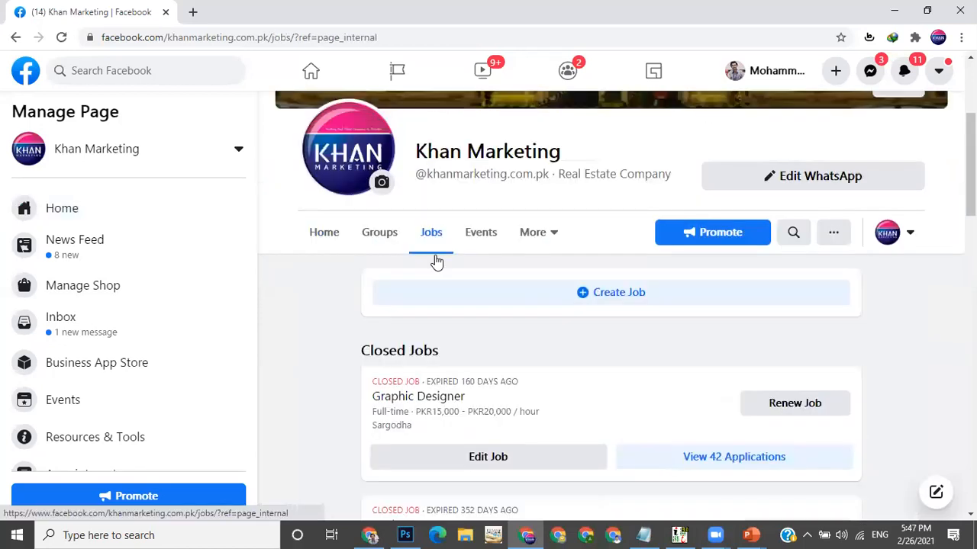
{"action": "left_click", "coordinate": [541, 244]}
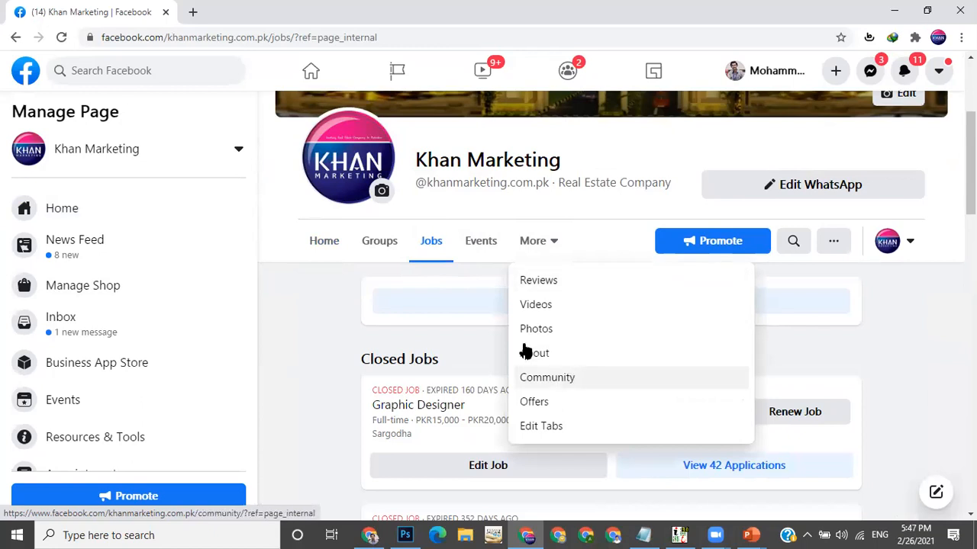
{"action": "left_click", "coordinate": [545, 250]}
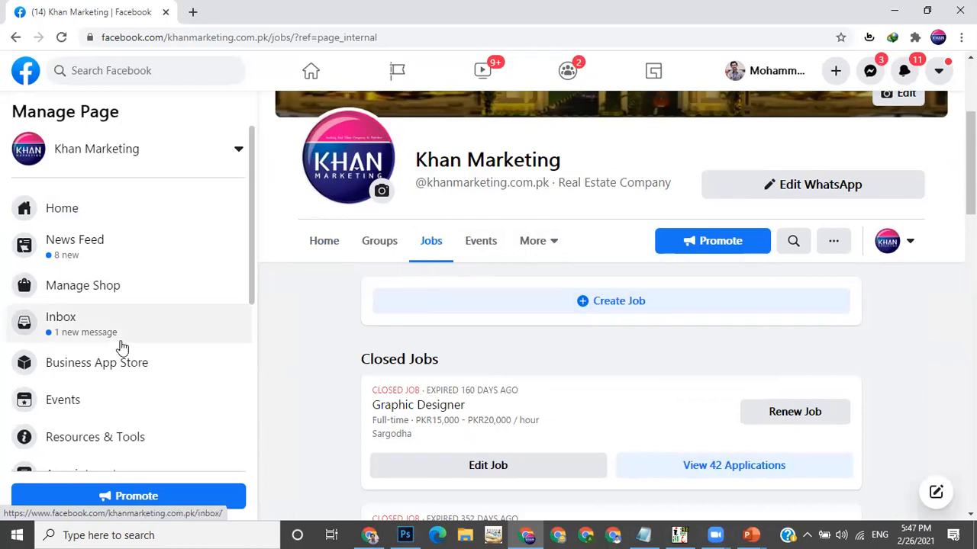
In the page's Templates and Tabs settings, switch the Jobs tab off and back on
{"action": "scroll", "coordinate": [122, 348], "scroll_direction": "down", "scroll_amount": 5}
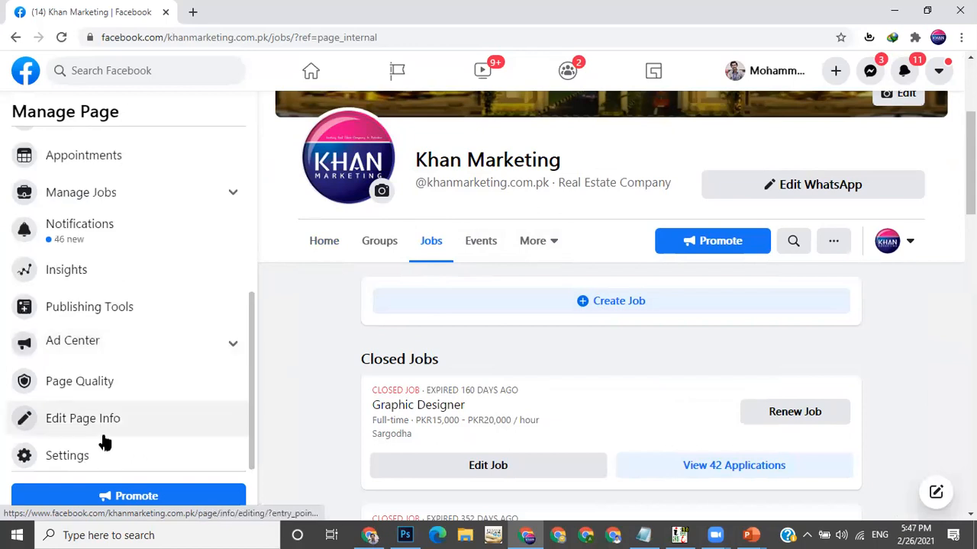
{"action": "left_click", "coordinate": [92, 458]}
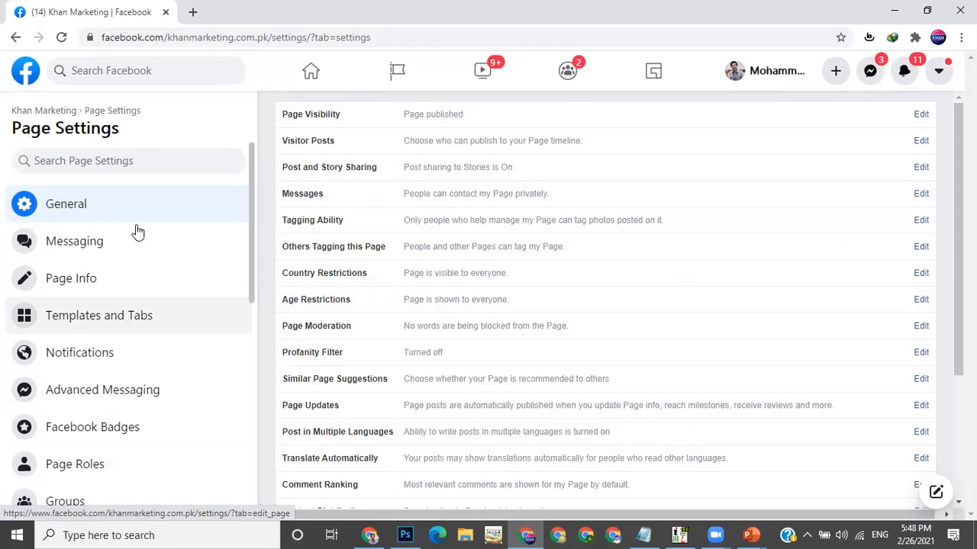
{"action": "left_click", "coordinate": [119, 325]}
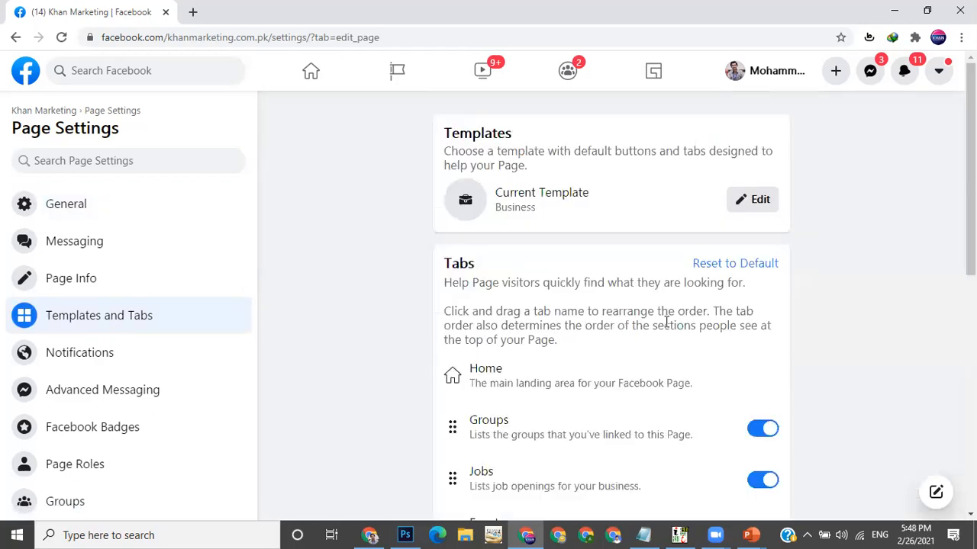
{"action": "scroll", "coordinate": [663, 319], "scroll_direction": "down", "scroll_amount": 2}
{"action": "scroll", "coordinate": [663, 319], "scroll_direction": "down", "scroll_amount": 1}
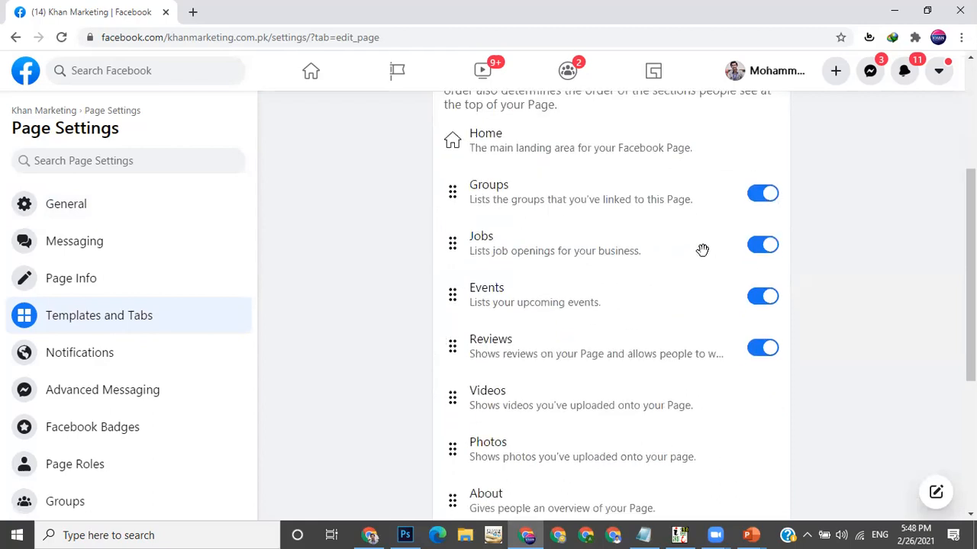
{"action": "left_click", "coordinate": [763, 245]}
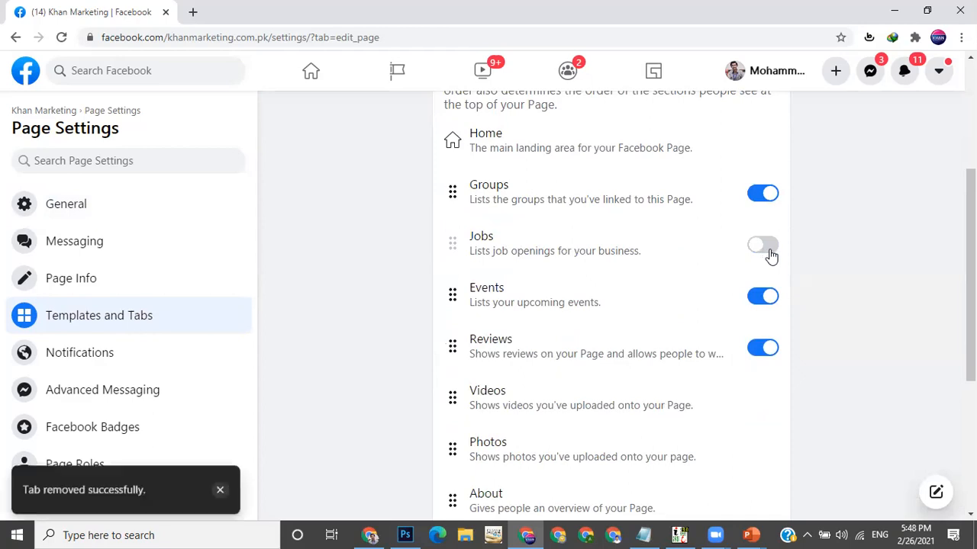
{"action": "left_click", "coordinate": [767, 248]}
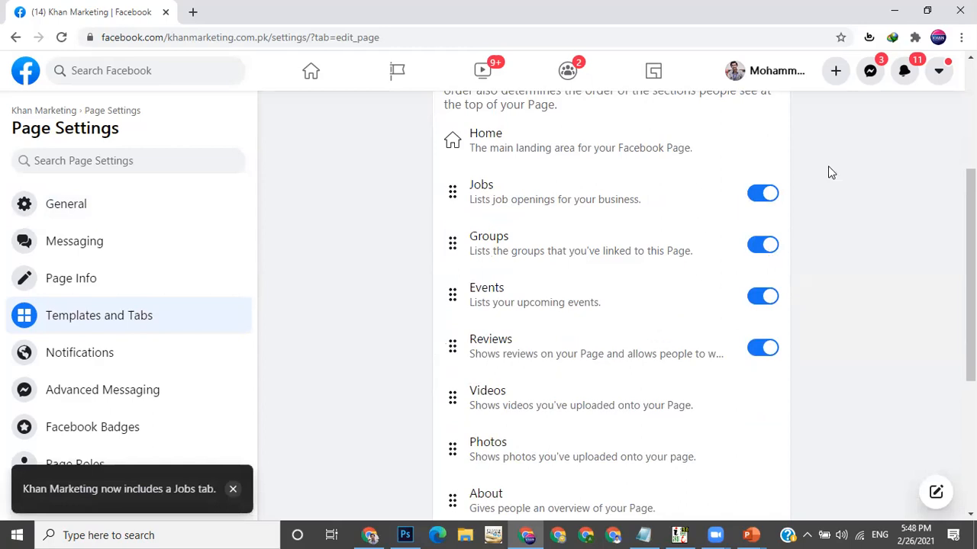
Return to the page, open its Jobs tab and start creating a new job
{"action": "scroll", "coordinate": [310, 204], "scroll_direction": "up", "scroll_amount": 3}
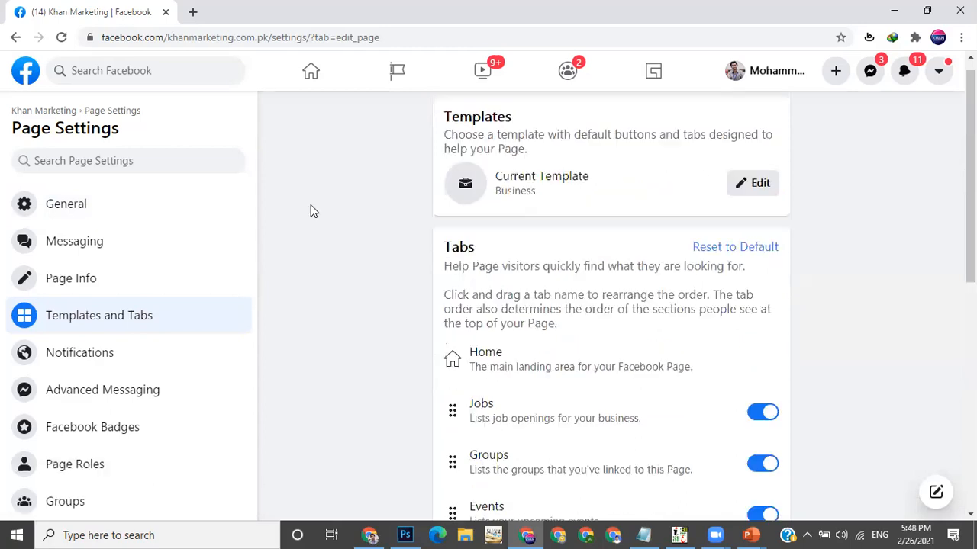
{"action": "left_click", "coordinate": [49, 113]}
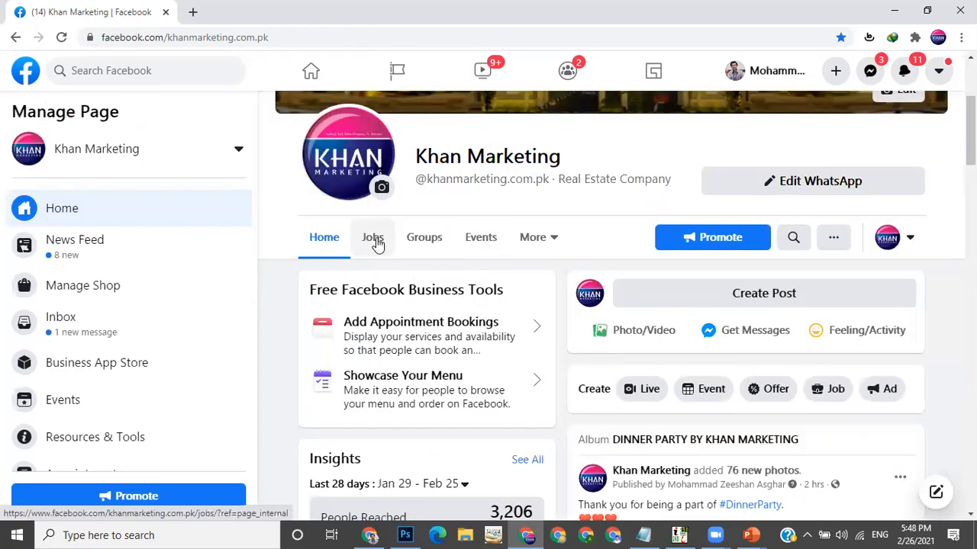
{"action": "left_click", "coordinate": [374, 239]}
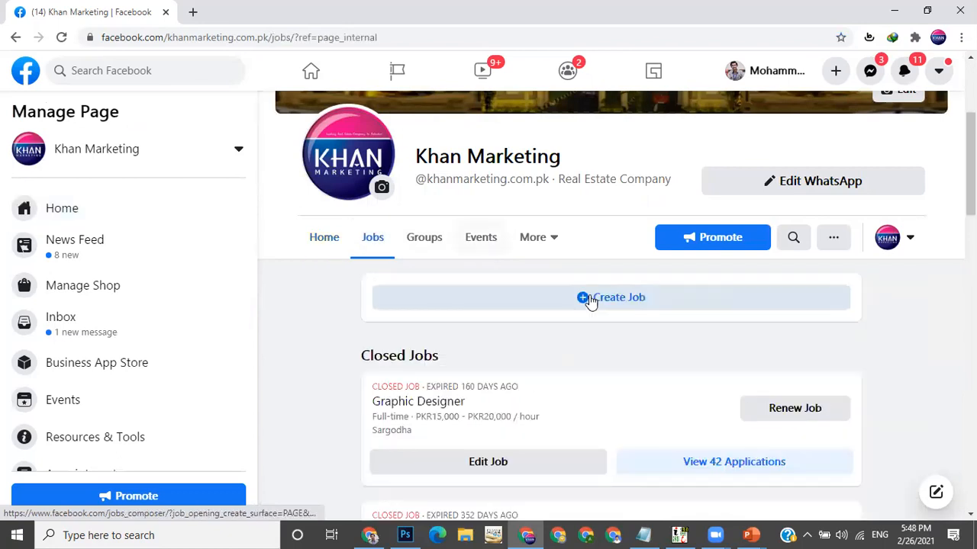
{"action": "scroll", "coordinate": [602, 251], "scroll_direction": "down", "scroll_amount": 1}
{"action": "left_click", "coordinate": [618, 197]}
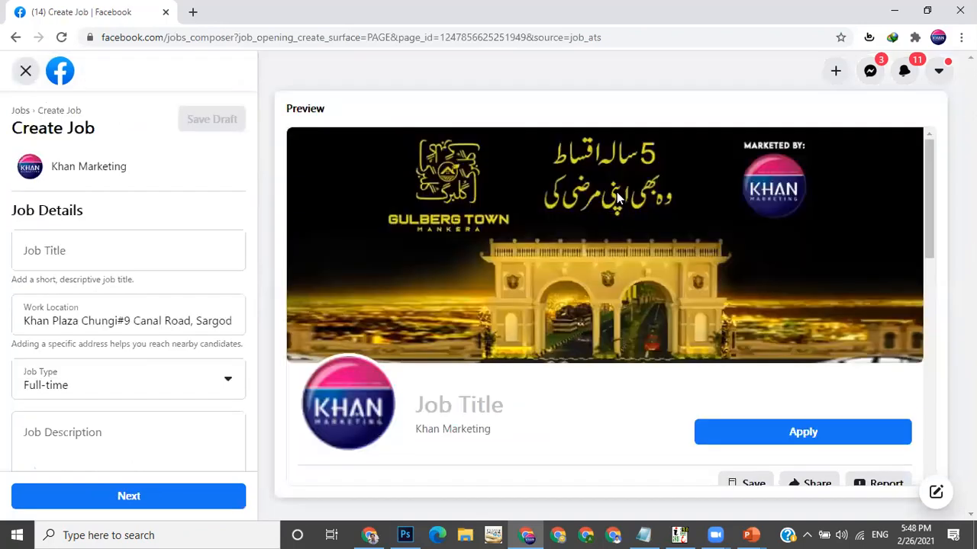
Set the job title to Operations Manager using the suggested title
{"action": "scroll", "coordinate": [616, 196], "scroll_direction": "down", "scroll_amount": 1}
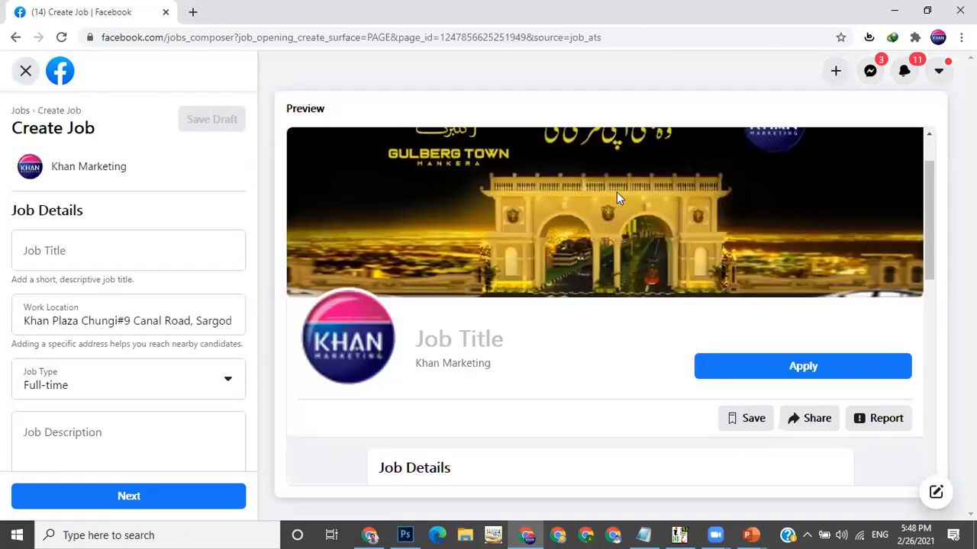
{"action": "scroll", "coordinate": [617, 196], "scroll_direction": "up", "scroll_amount": 1}
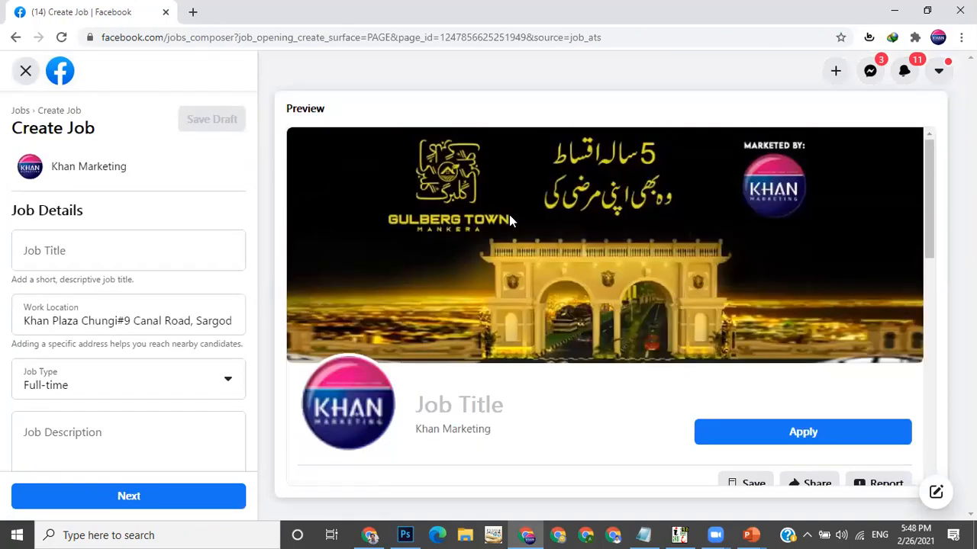
{"action": "left_click", "coordinate": [91, 252]}
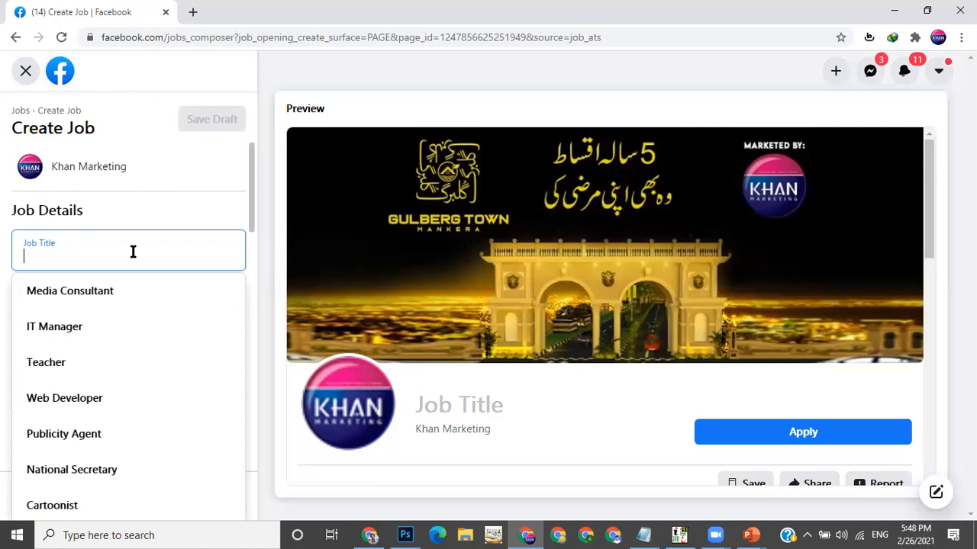
{"action": "left_click", "coordinate": [159, 200]}
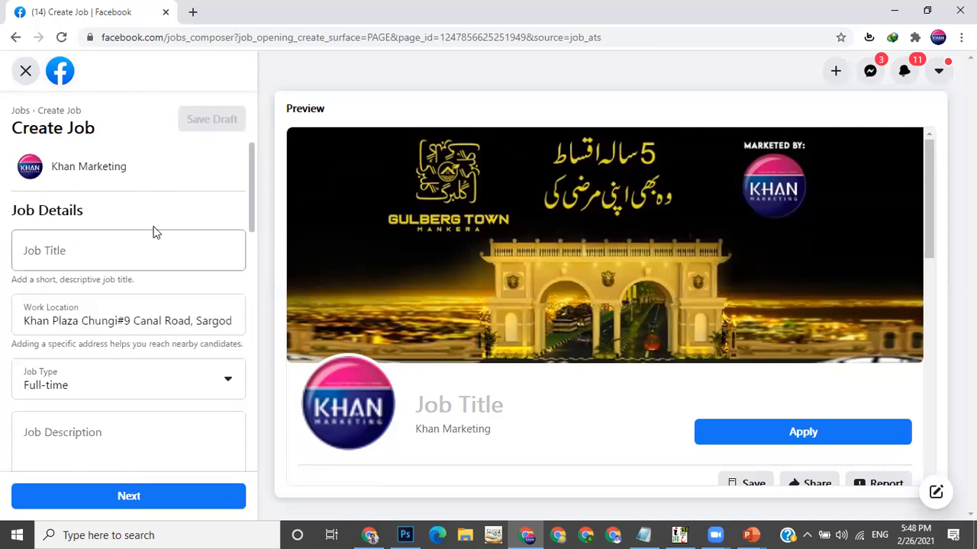
{"action": "left_click", "coordinate": [134, 257]}
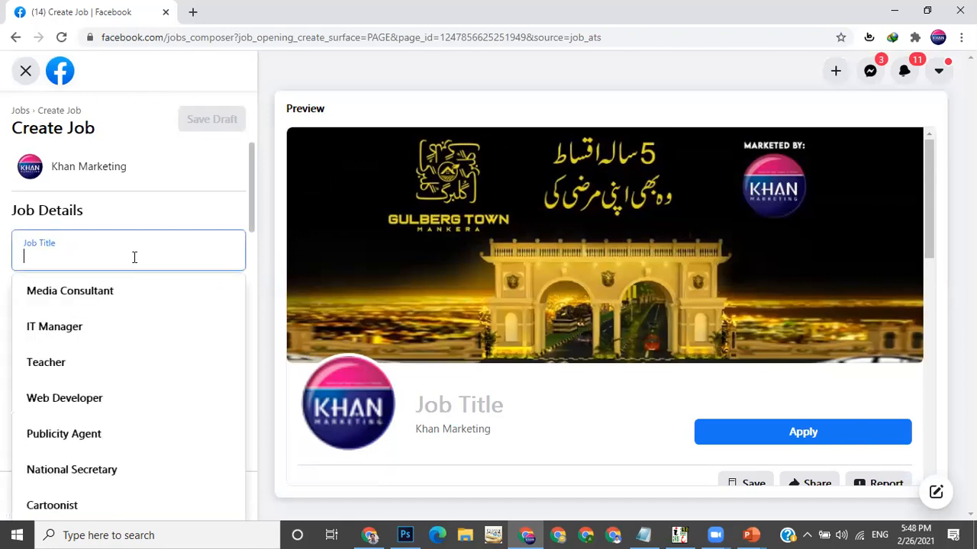
{"action": "left_click", "coordinate": [173, 210]}
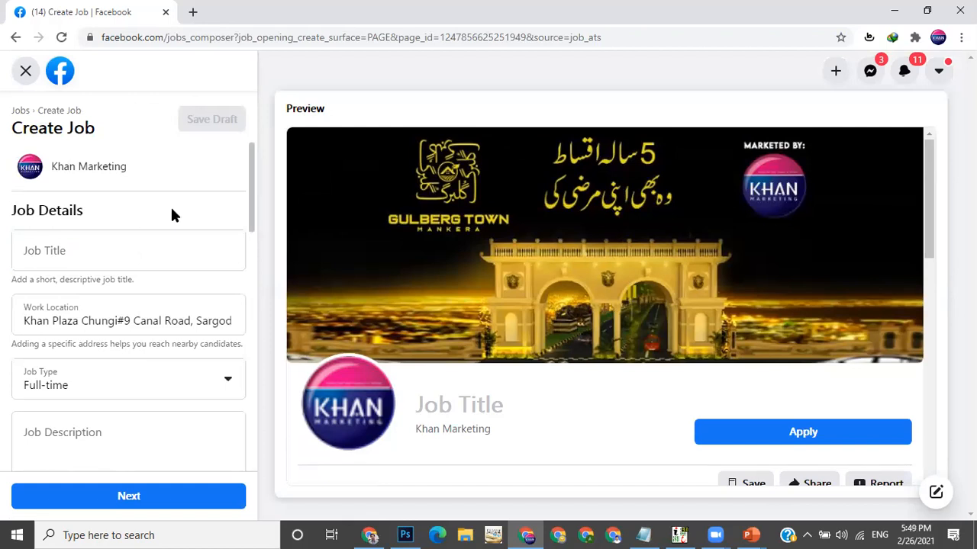
{"action": "left_click", "coordinate": [117, 258]}
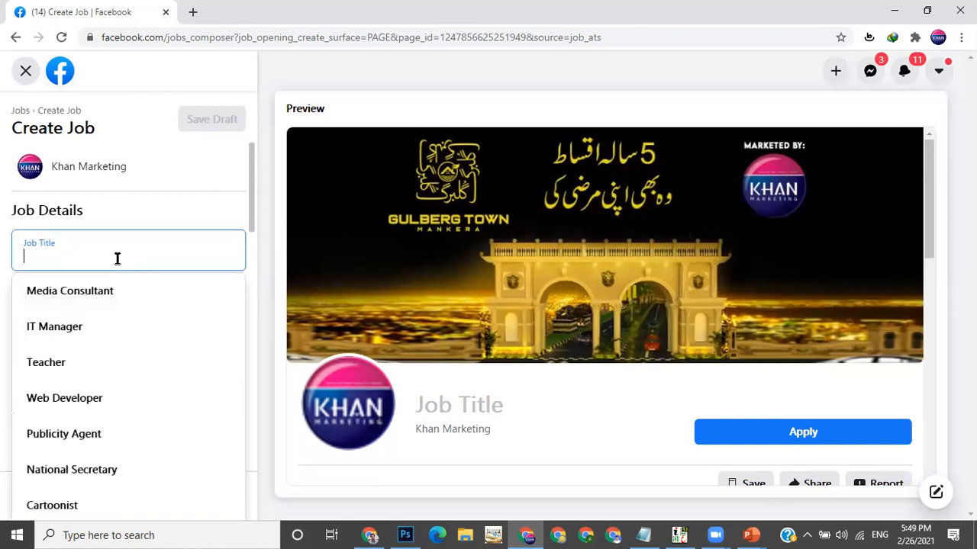
{"action": "type", "text": "Oper"}
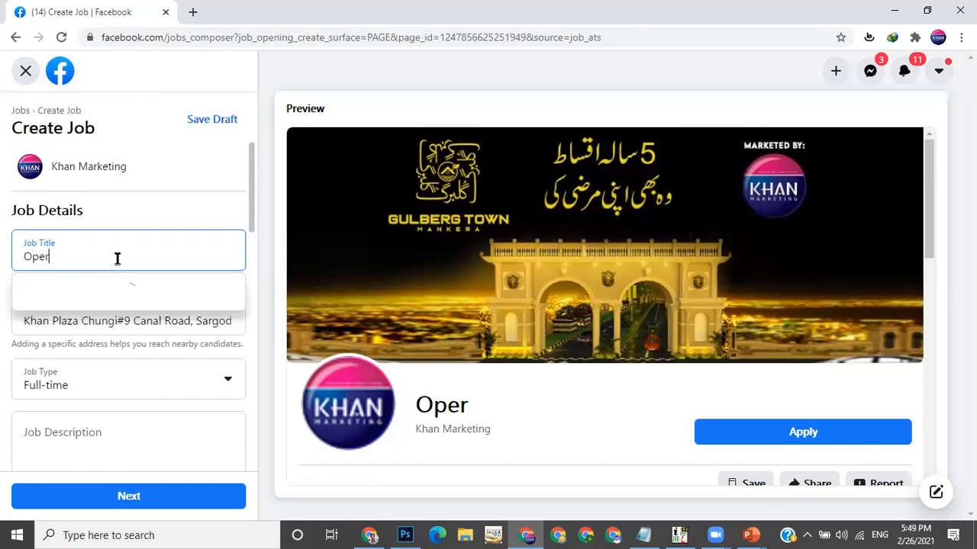
{"action": "type", "text": "ation"}
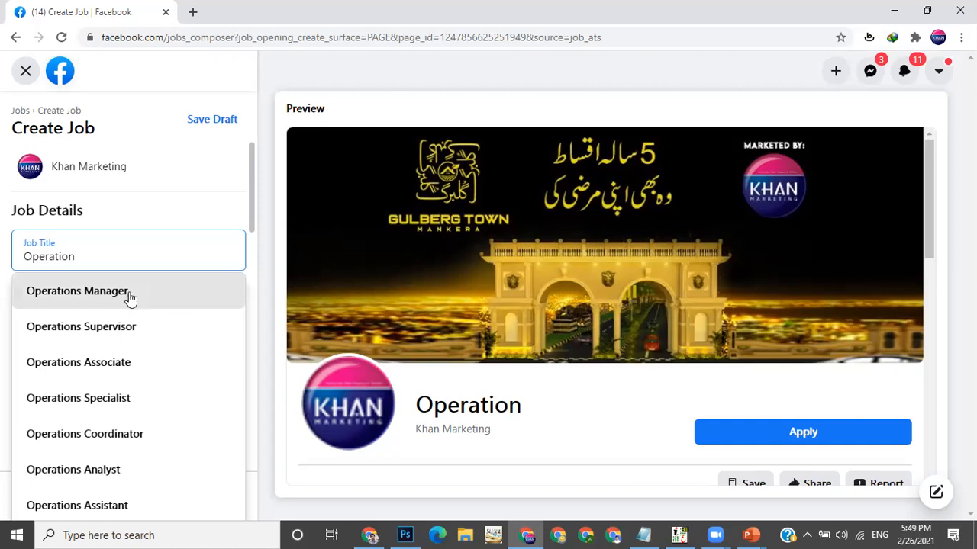
{"action": "left_click", "coordinate": [153, 280]}
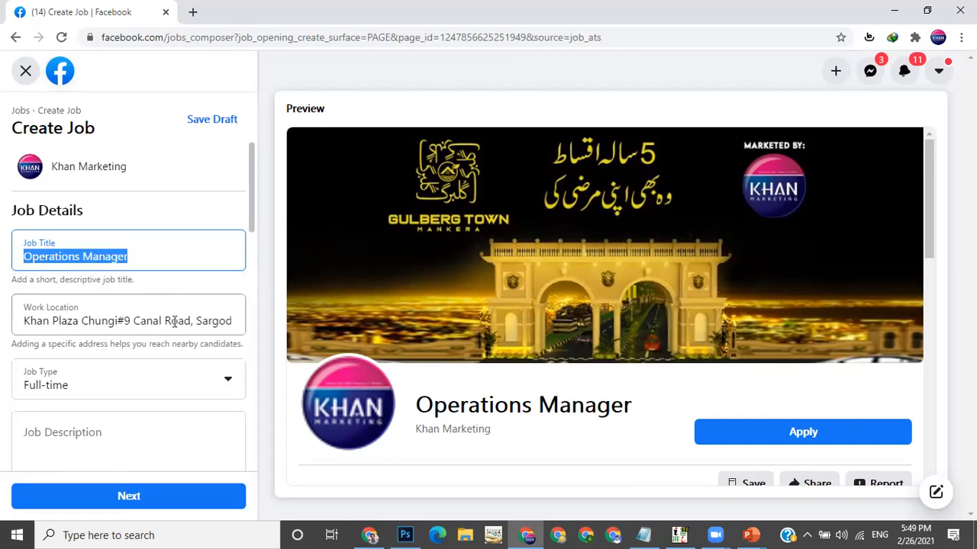
Replace the work location with Mirpur, Azad Kashmir from the location suggestions
{"action": "left_click", "coordinate": [148, 320]}
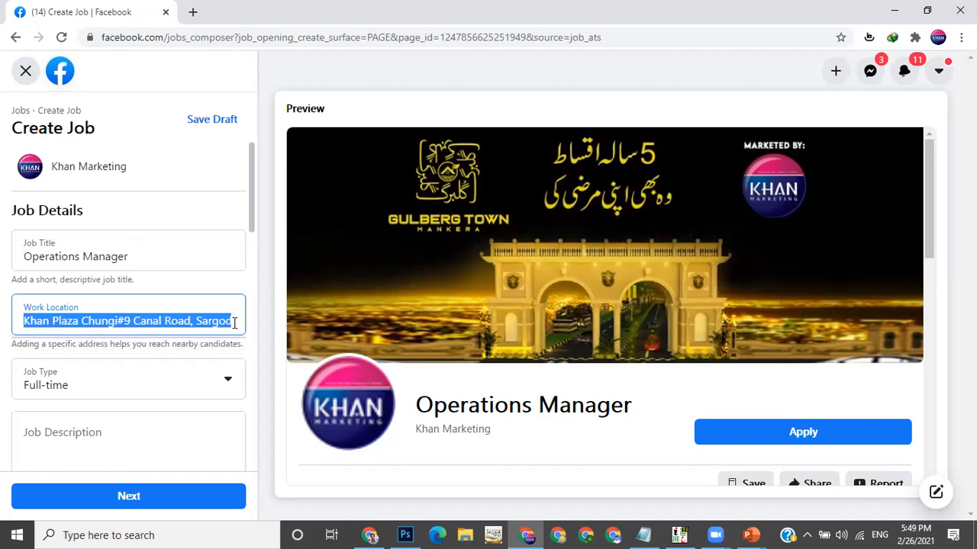
{"action": "key", "text": "BackSpace"}
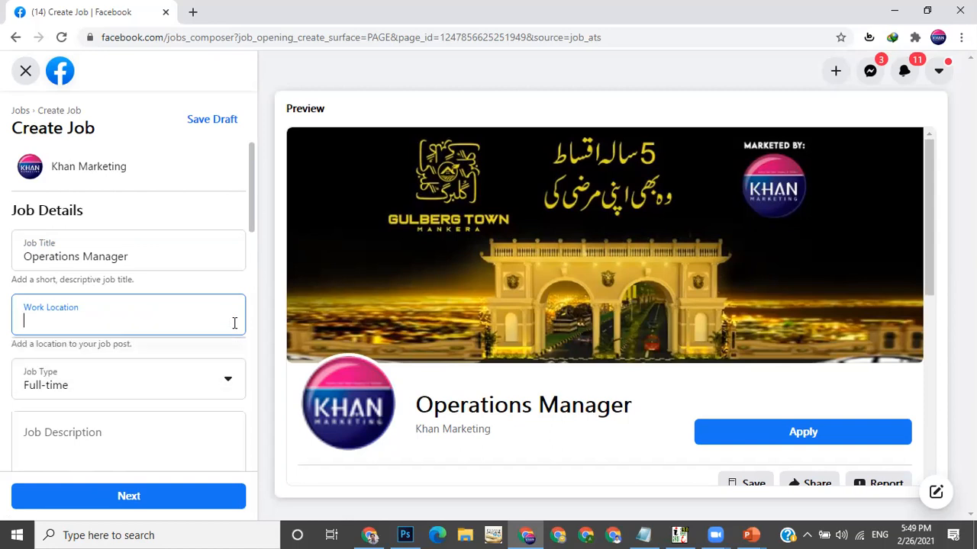
{"action": "type", "text": "Mi"}
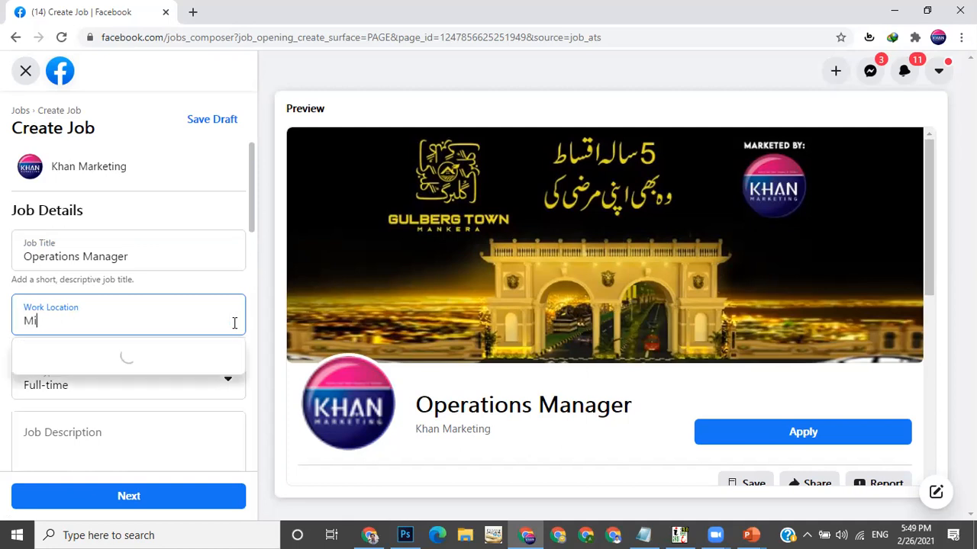
{"action": "type", "text": "rupur City"}
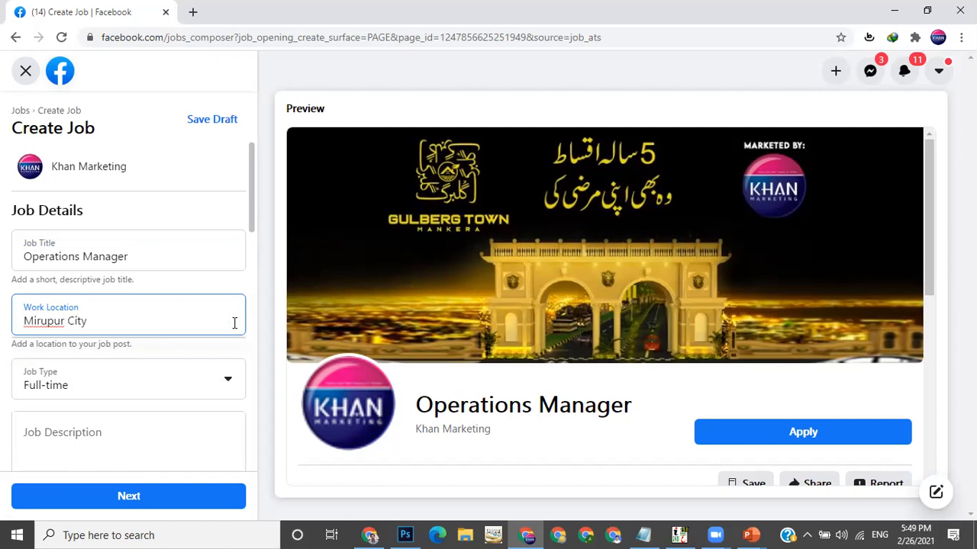
{"action": "type", "text": "n"}
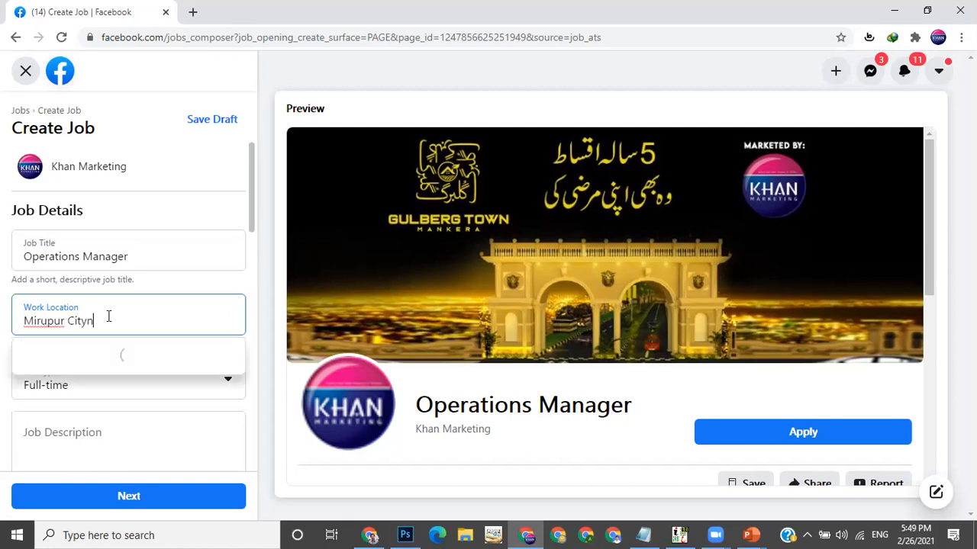
{"action": "key", "text": "BackSpace"}
{"action": "type", "text": "Aza"}
{"action": "key", "text": "BackSpace"}
{"action": "key", "text": "BackSpace"}
{"action": "key", "text": "BackSpace"}
{"action": "key", "text": "BackSpace"}
{"action": "key", "text": "BackSpace"}
{"action": "key", "text": "BackSpace"}
{"action": "key", "text": "BackSpace"}
{"action": "key", "text": "BackSpace"}
{"action": "type", "text": "Azad Kashmr"}
{"action": "key", "text": "BackSpace"}
{"action": "type", "text": "ir"}
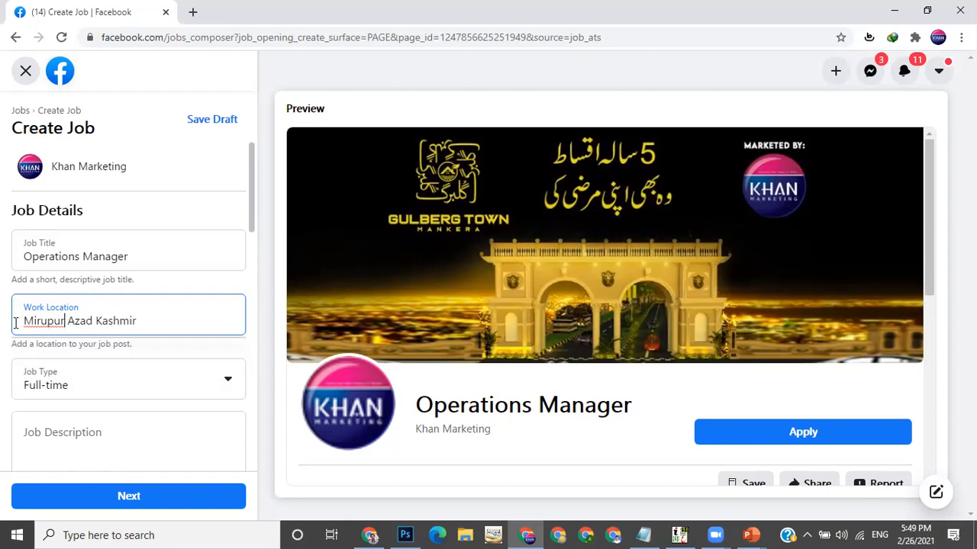
{"action": "key", "text": "ctrl+BackSpace"}
{"action": "key", "text": "Delete"}
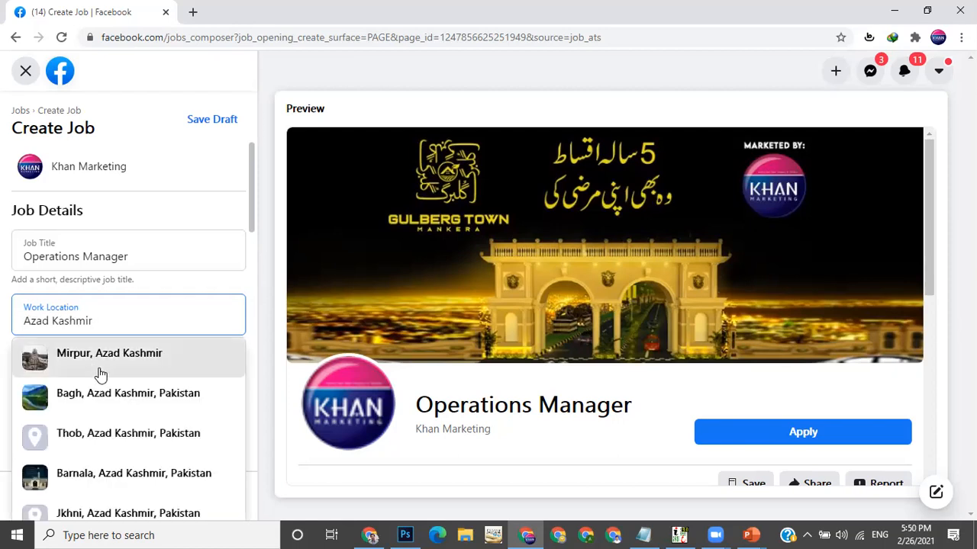
{"action": "left_click", "coordinate": [136, 353]}
Keep the job type as Full-time and place the cursor in the empty job description field
{"action": "scroll", "coordinate": [177, 344], "scroll_direction": "down", "scroll_amount": 1}
{"action": "scroll", "coordinate": [177, 343], "scroll_direction": "down", "scroll_amount": 1}
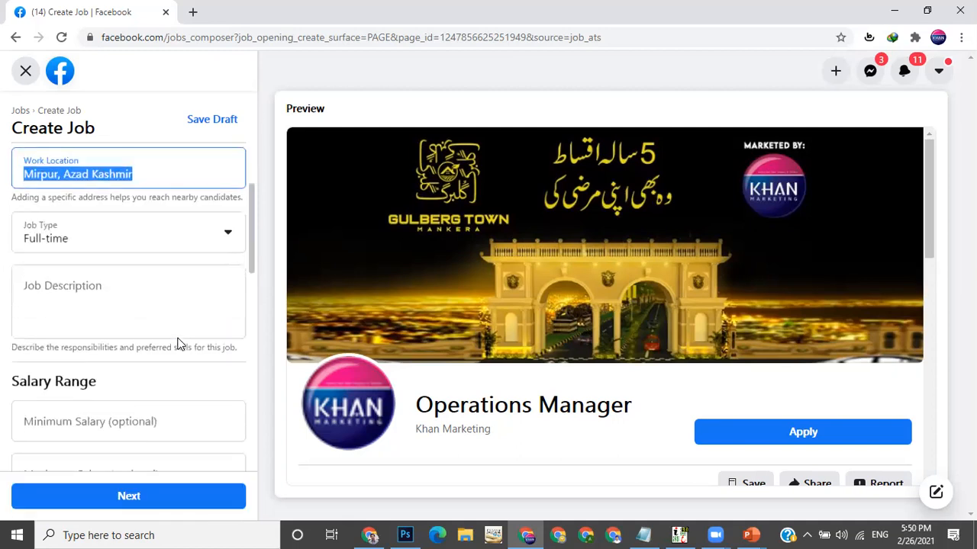
{"action": "left_click", "coordinate": [190, 239]}
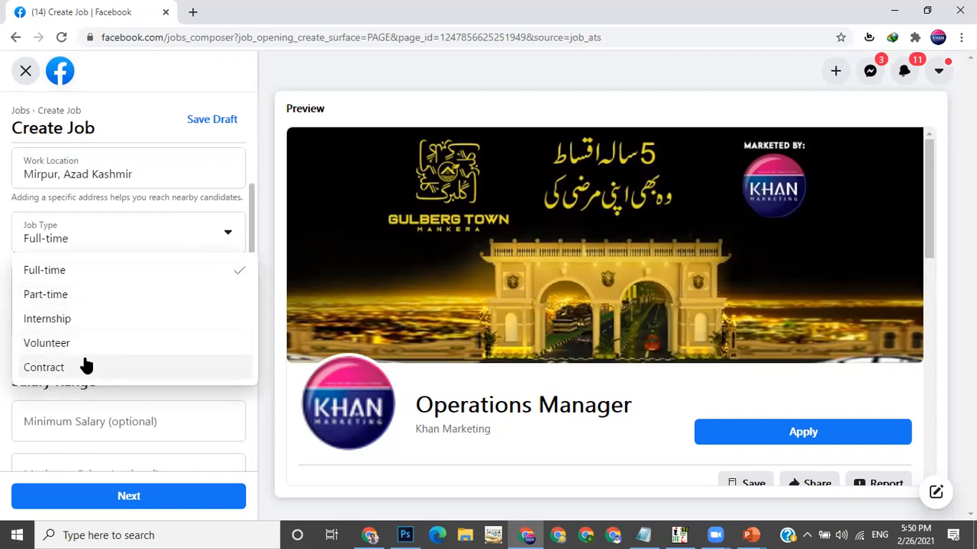
{"action": "left_click", "coordinate": [93, 271]}
{"action": "left_click", "coordinate": [115, 287]}
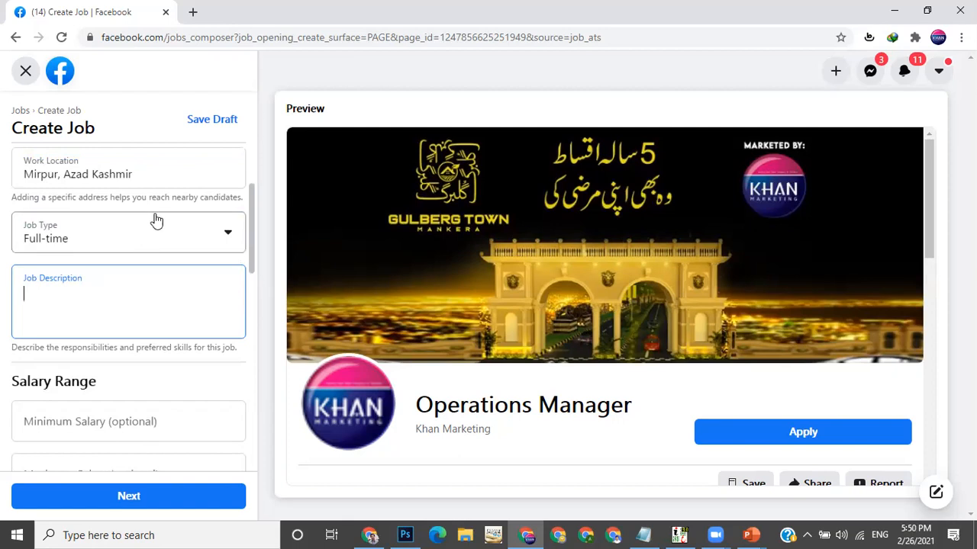
{"action": "scroll", "coordinate": [157, 221], "scroll_direction": "up", "scroll_amount": 2}
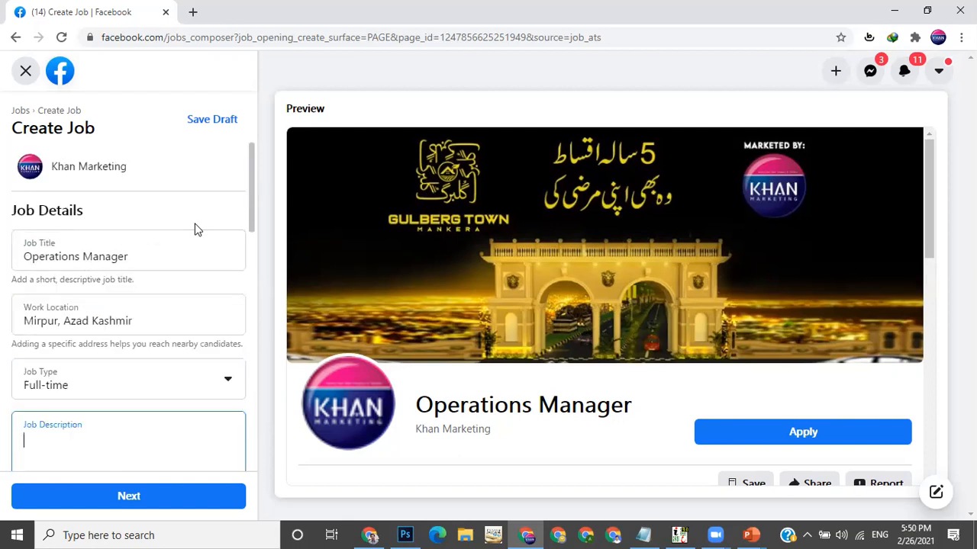
{"action": "scroll", "coordinate": [195, 228], "scroll_direction": "down", "scroll_amount": 1}
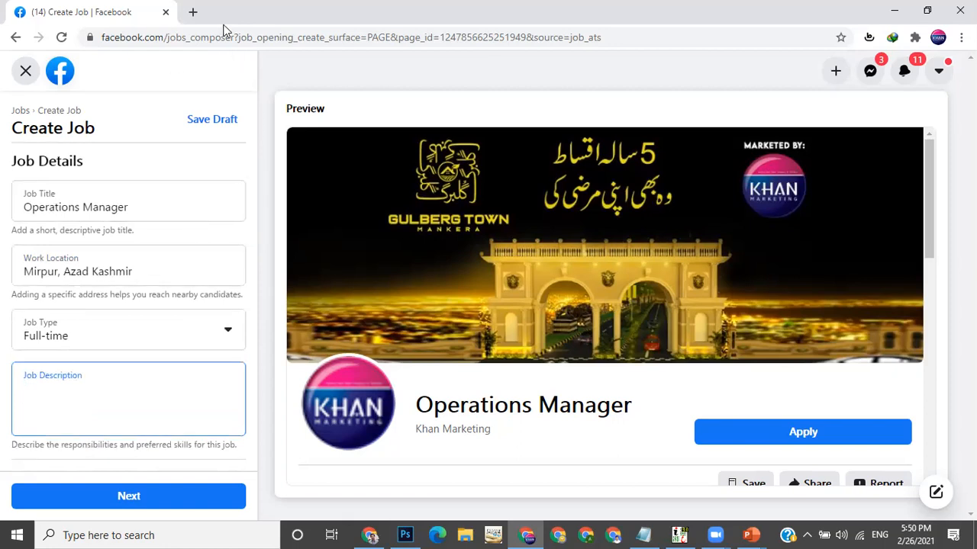
Open a new browser tab and search Google for operations manager job description
{"action": "left_click", "coordinate": [192, 11]}
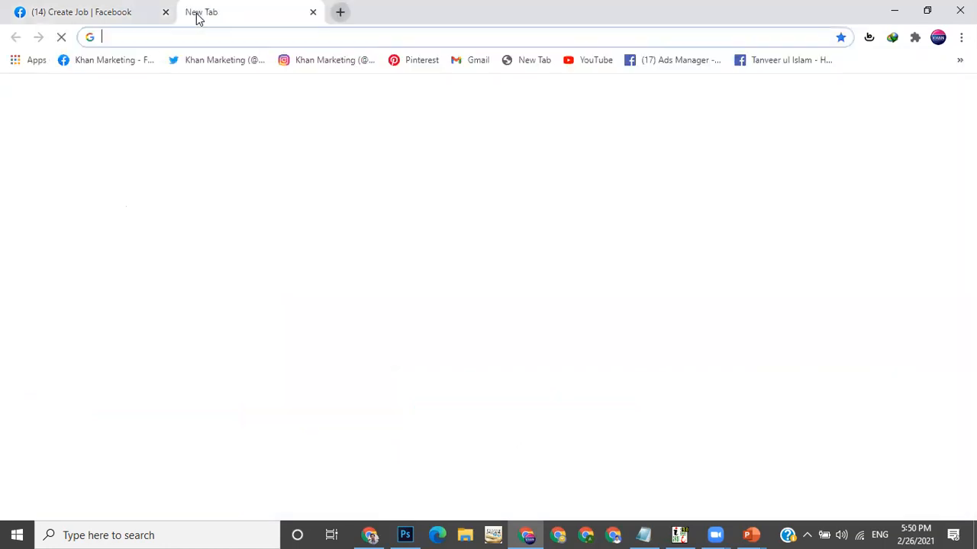
{"action": "type", "text": "operations manager job"}
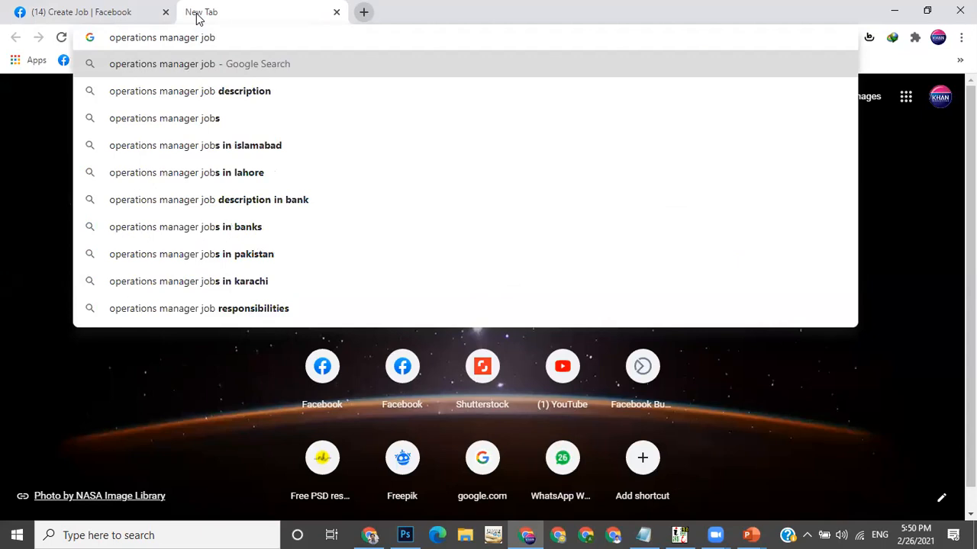
{"action": "key", "text": "Return"}
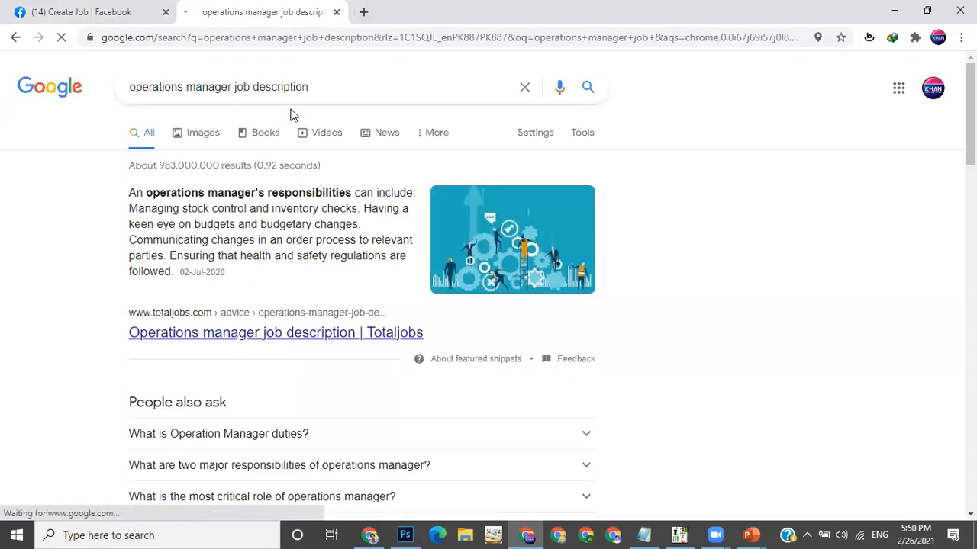
Refine the search query to operations manager job description sample
{"action": "left_click", "coordinate": [338, 81]}
{"action": "type", "text": "samp"}
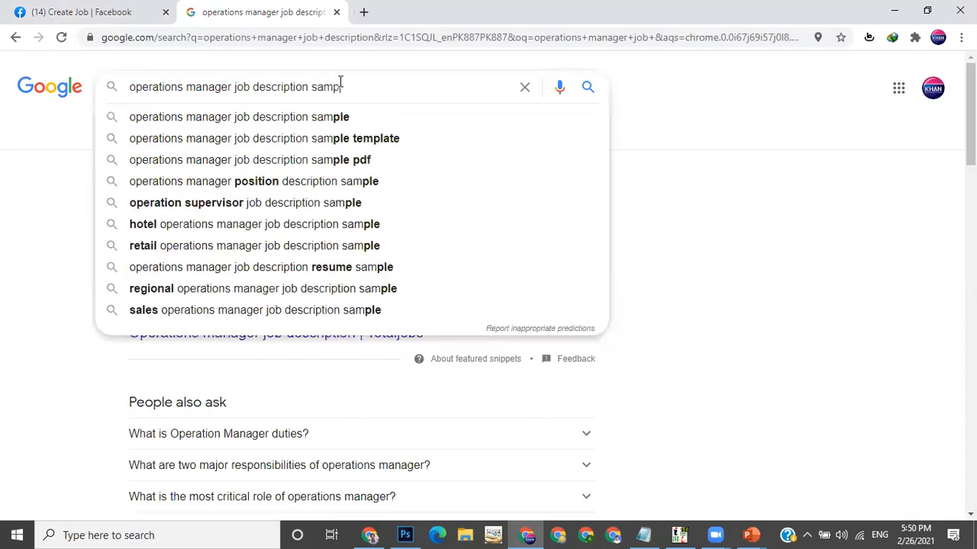
{"action": "type", "text": "le"}
{"action": "key", "text": "Return"}
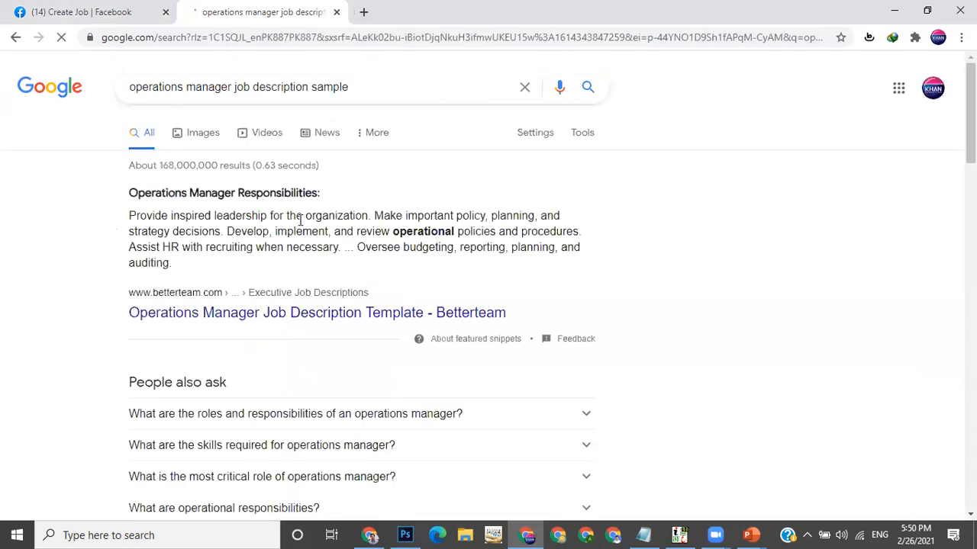
Open the Betterteam Operations Manager Job Description Template in a new tab and review its responsibilities list
{"action": "middle_click", "coordinate": [274, 314]}
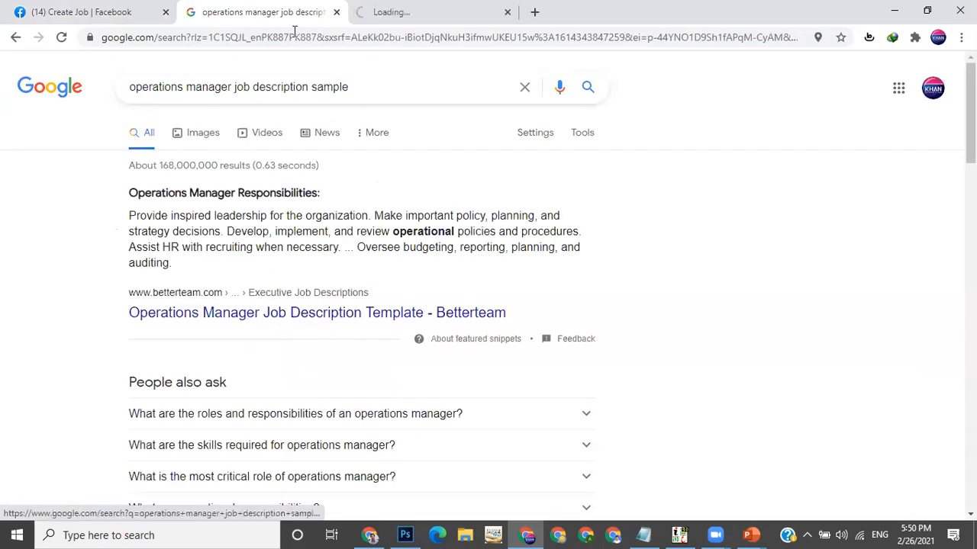
{"action": "left_click", "coordinate": [412, 12]}
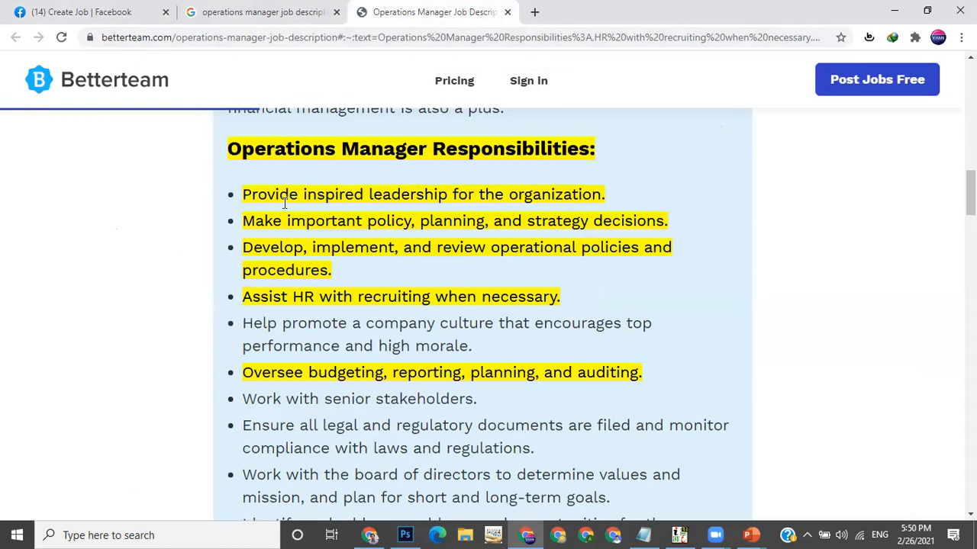
{"action": "left_click_drag", "start_coordinate": [424, 193], "coordinate": [518, 194]}
{"action": "left_click_drag", "start_coordinate": [305, 220], "coordinate": [546, 219]}
{"action": "left_click_drag", "start_coordinate": [284, 247], "coordinate": [355, 251]}
{"action": "scroll", "coordinate": [357, 252], "scroll_direction": "down", "scroll_amount": 2}
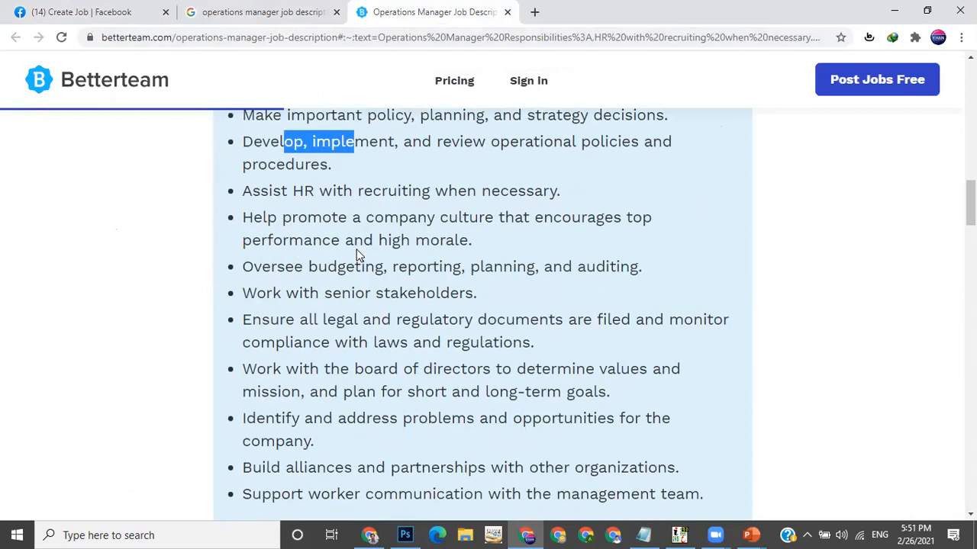
{"action": "scroll", "coordinate": [358, 256], "scroll_direction": "up", "scroll_amount": 2}
Select the first six responsibilities, from Provide inspired leadership through Oversee budgeting, reporting, planning, and auditing
{"action": "left_click", "coordinate": [267, 221]}
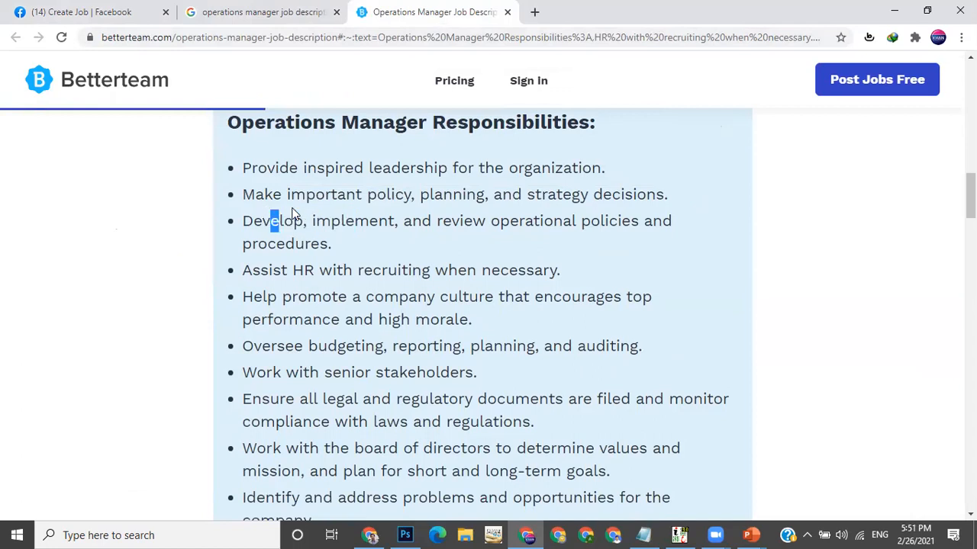
{"action": "left_click_drag", "start_coordinate": [267, 194], "coordinate": [296, 195]}
{"action": "left_click_drag", "start_coordinate": [371, 298], "coordinate": [426, 318]}
{"action": "left_click", "coordinate": [332, 352]}
{"action": "left_click_drag", "start_coordinate": [271, 347], "coordinate": [448, 403]}
{"action": "left_click_drag", "start_coordinate": [261, 419], "coordinate": [325, 400]}
{"action": "left_click_drag", "start_coordinate": [253, 270], "coordinate": [292, 270]}
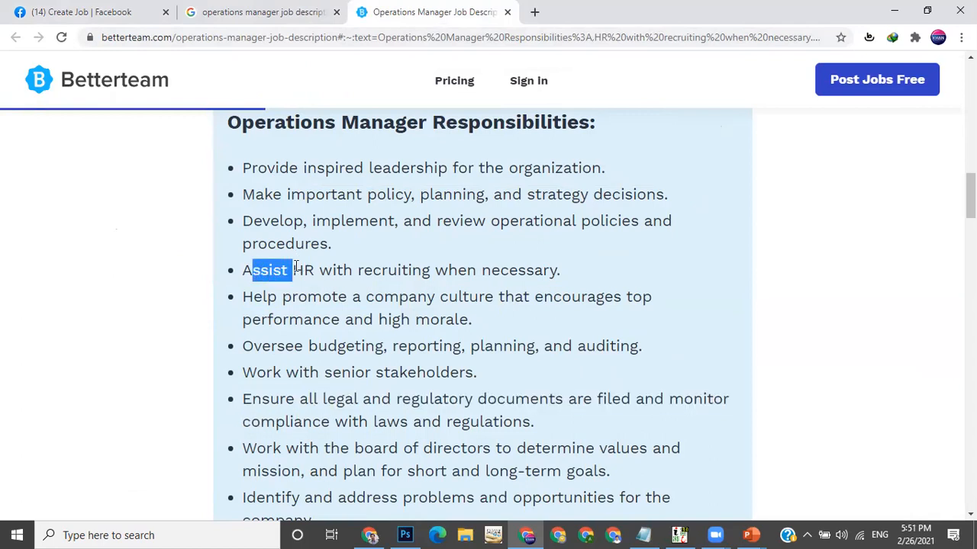
{"action": "left_click_drag", "start_coordinate": [383, 347], "coordinate": [433, 357]}
{"action": "left_click_drag", "start_coordinate": [238, 271], "coordinate": [570, 277]}
{"action": "left_click_drag", "start_coordinate": [236, 167], "coordinate": [653, 360]}
{"action": "key", "text": "ctrl+c"}
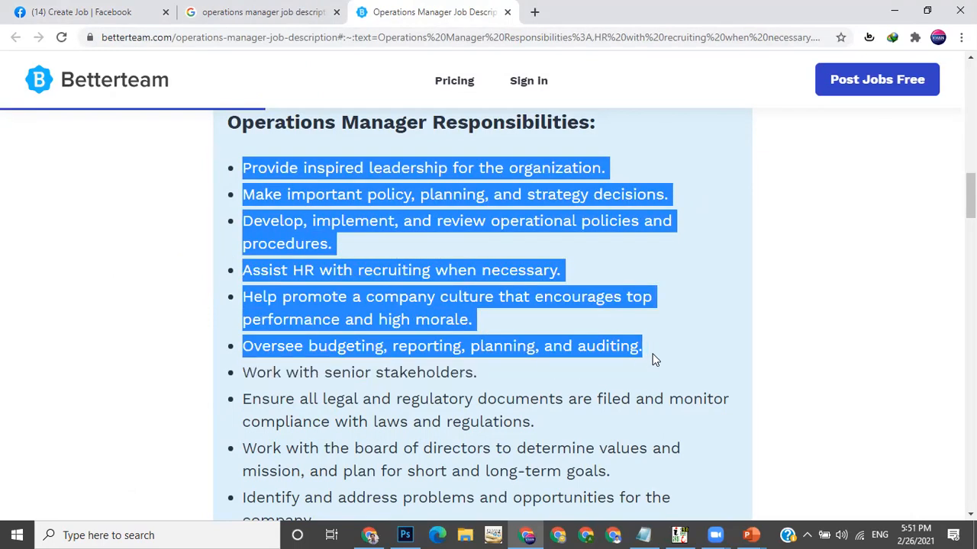
Return to the Create Job tab and paste the copied responsibilities into the job description
{"action": "left_click", "coordinate": [280, 7]}
{"action": "left_click", "coordinate": [116, 9]}
{"action": "left_click", "coordinate": [159, 366]}
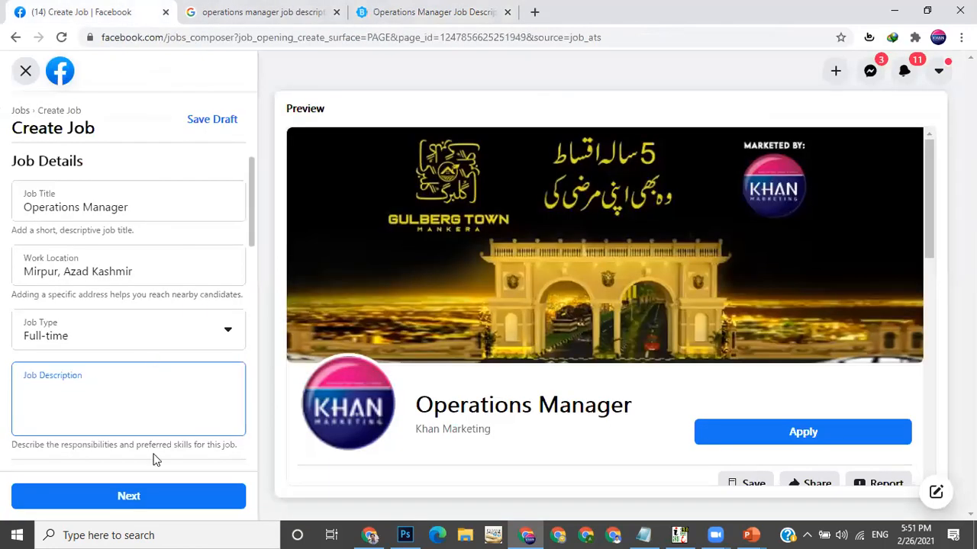
{"action": "key", "text": "ctrl+v"}
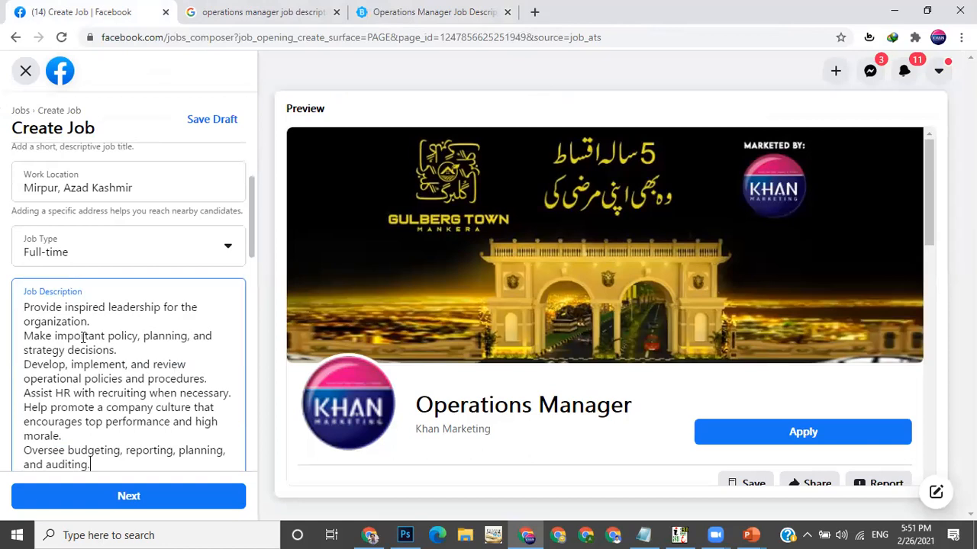
Add a new line reading For more details: at the end of the job description
{"action": "scroll", "coordinate": [126, 362], "scroll_direction": "down", "scroll_amount": 2}
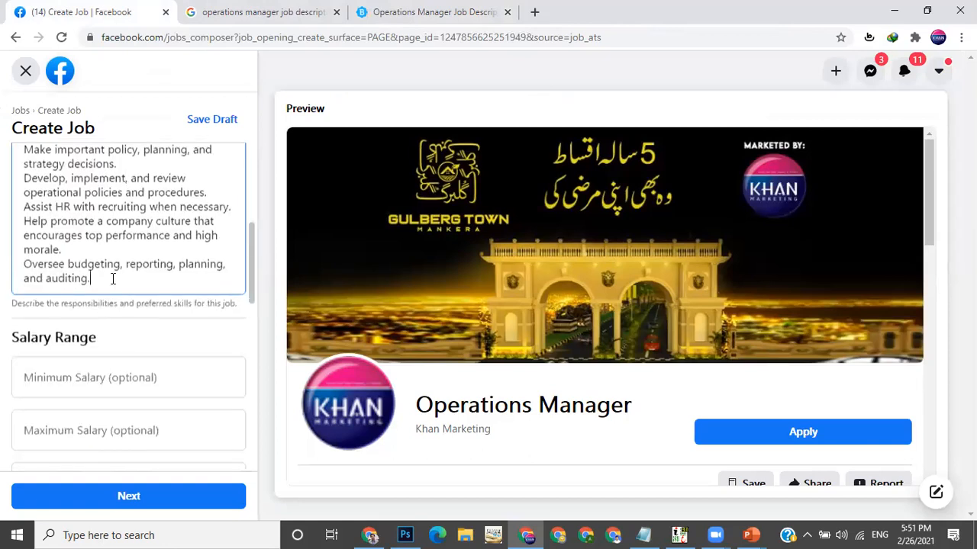
{"action": "key", "text": "Return"}
{"action": "type", "text": "F"}
{"action": "key", "text": "BackSpace"}
{"action": "type", "text": "Form"}
{"action": "key", "text": "BackSpace"}
{"action": "type", "text": "more details :"}
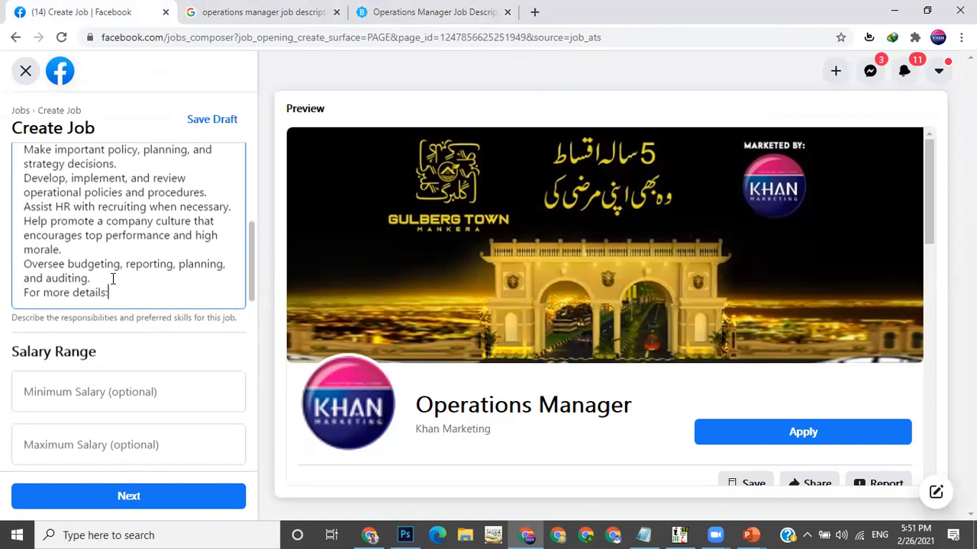
Add a Call/ Whatsapp: line followed by the contact phone number below it
{"action": "key", "text": "Return"}
{"action": "type", "text": "Call/"}
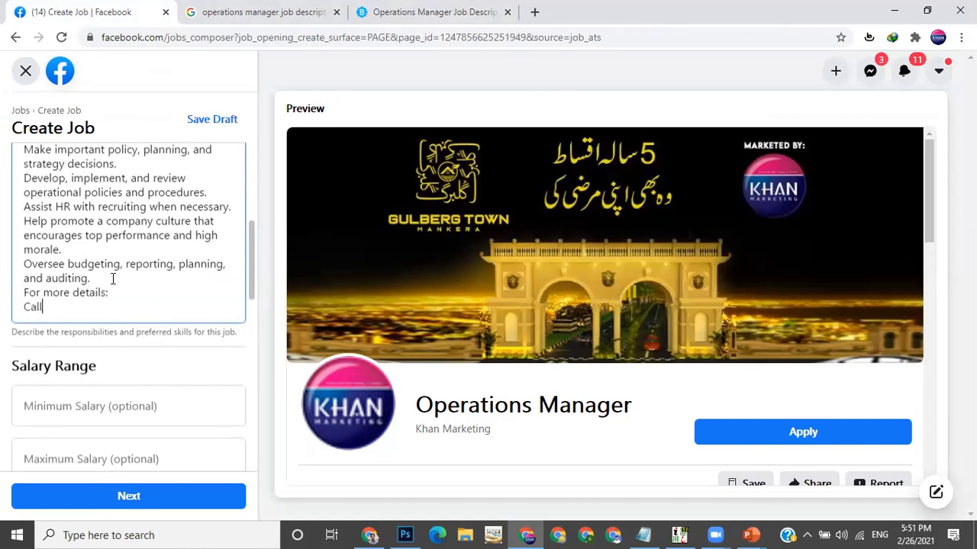
{"action": "type", "text": " Whatsapp:"}
{"action": "key", "text": "BackSpace"}
{"action": "type", "text": ":"}
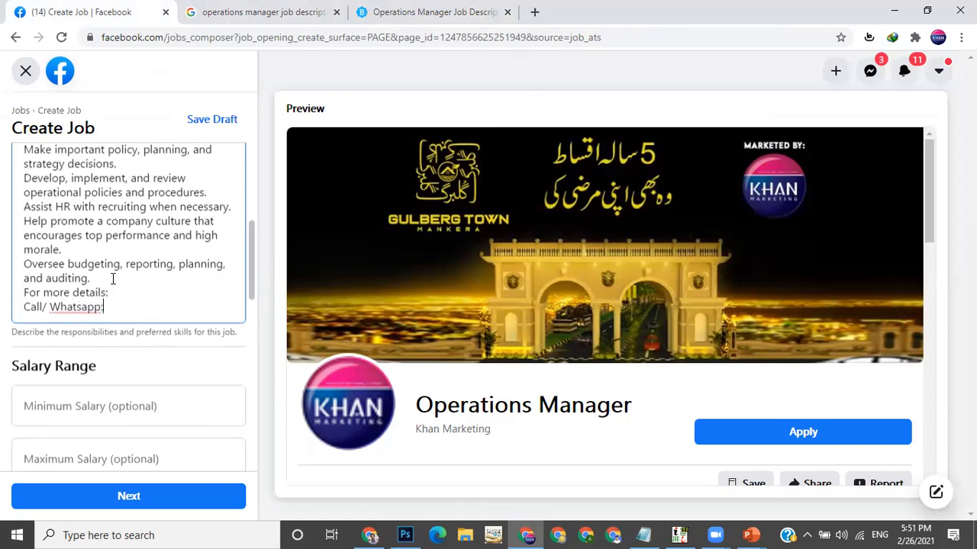
{"action": "scroll", "coordinate": [253, 260], "scroll_direction": "down", "scroll_amount": 3}
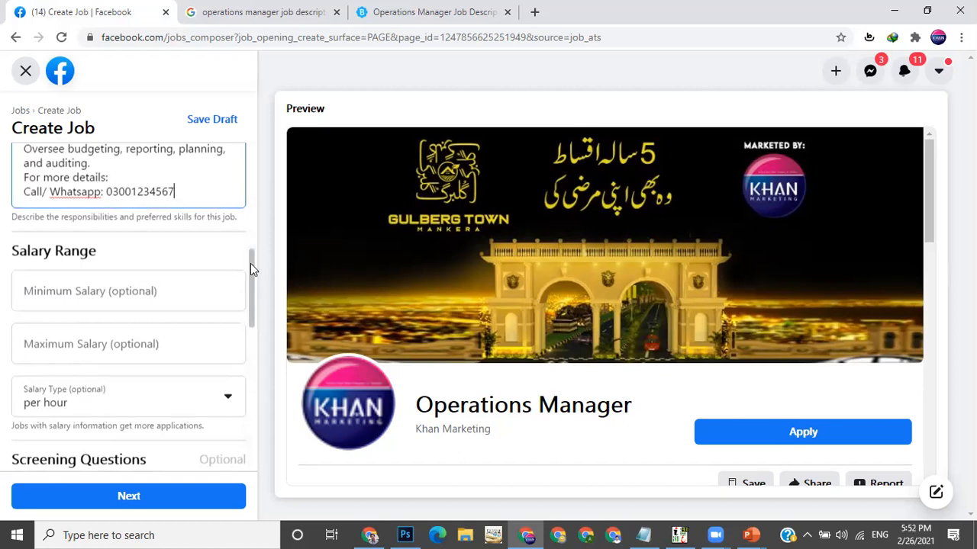
{"action": "scroll", "coordinate": [251, 265], "scroll_direction": "down", "scroll_amount": 1}
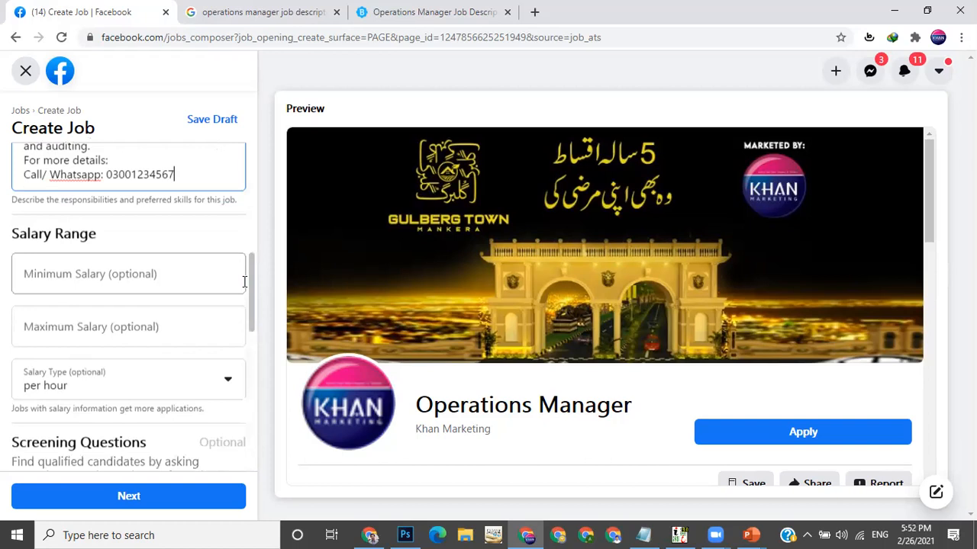
{"action": "scroll", "coordinate": [250, 281], "scroll_direction": "down", "scroll_amount": 1}
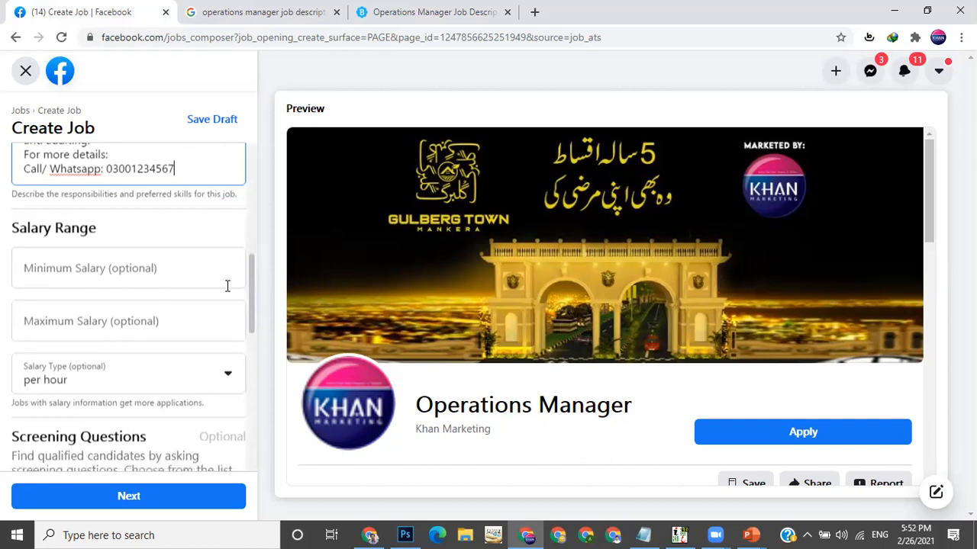
{"action": "left_click", "coordinate": [145, 276]}
{"action": "left_click", "coordinate": [163, 318]}
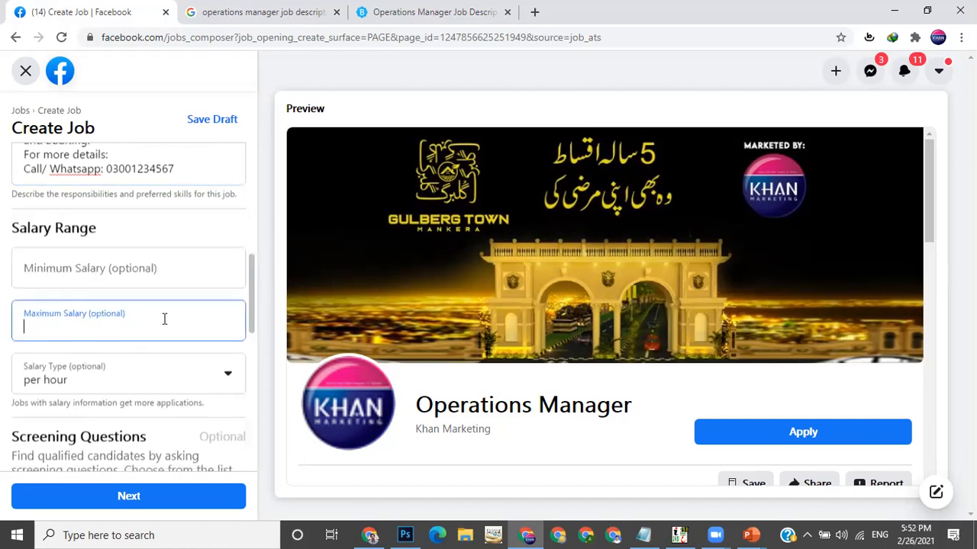
{"action": "left_click", "coordinate": [114, 277]}
{"action": "left_click", "coordinate": [125, 334]}
{"action": "left_click", "coordinate": [144, 277]}
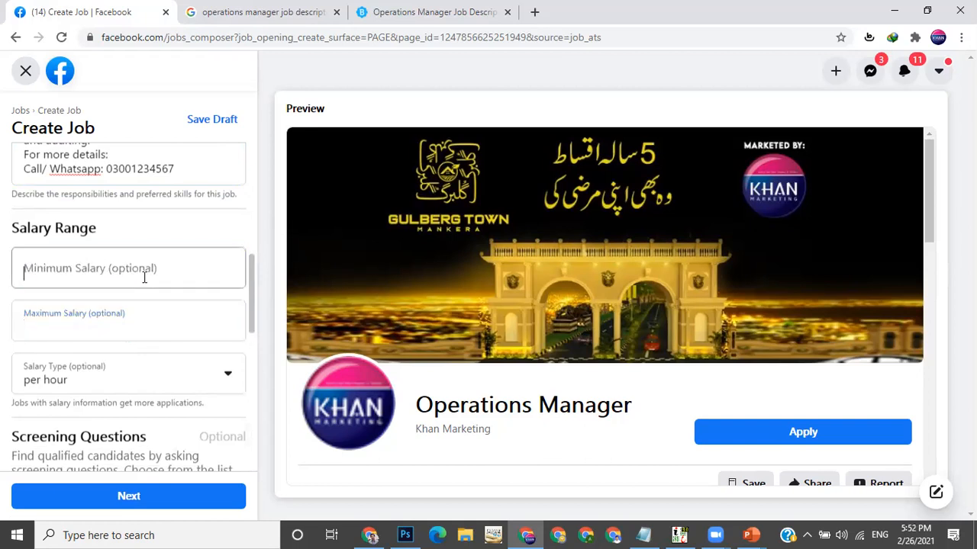
{"action": "left_click", "coordinate": [151, 319]}
{"action": "scroll", "coordinate": [251, 278], "scroll_direction": "down", "scroll_amount": 2}
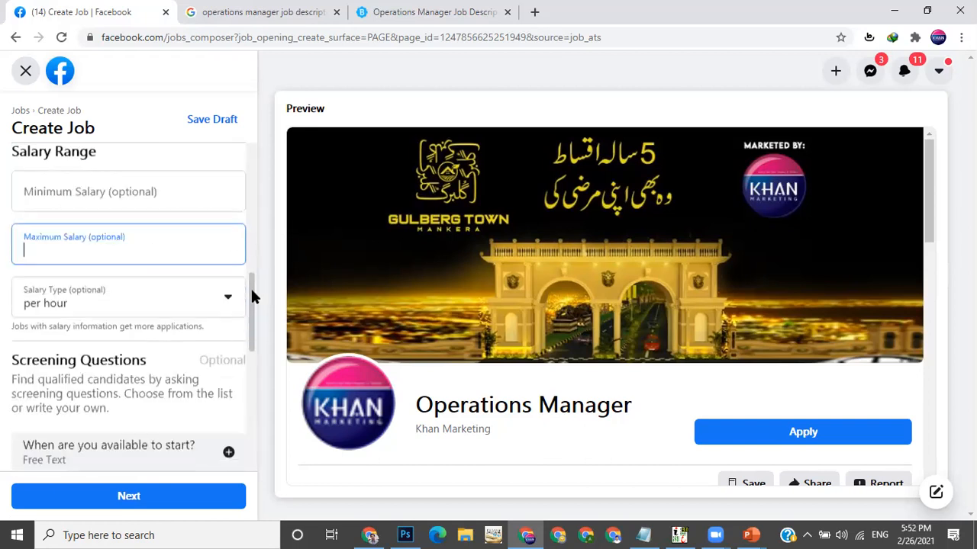
Set the salary type to per month
{"action": "left_click", "coordinate": [149, 291]}
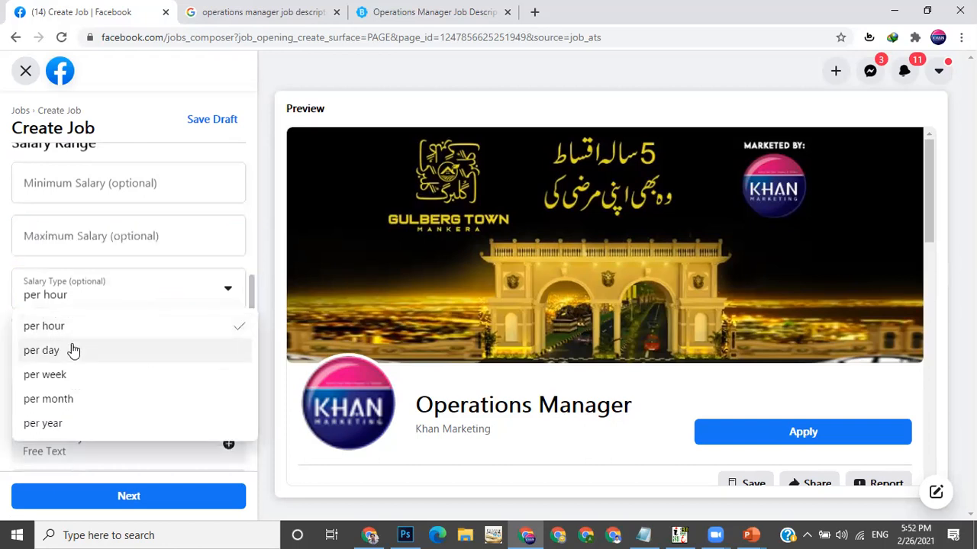
{"action": "left_click", "coordinate": [77, 399]}
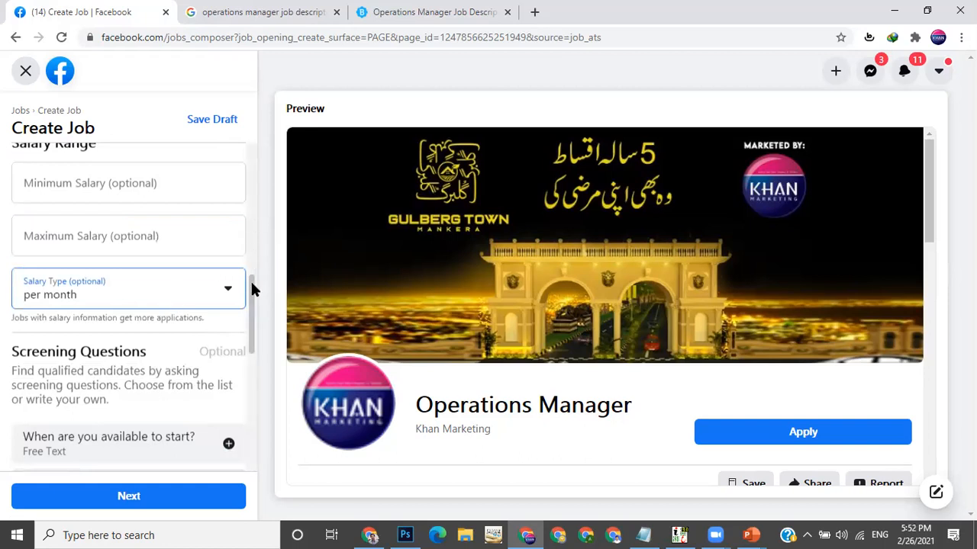
{"action": "scroll", "coordinate": [251, 279], "scroll_direction": "down", "scroll_amount": 1}
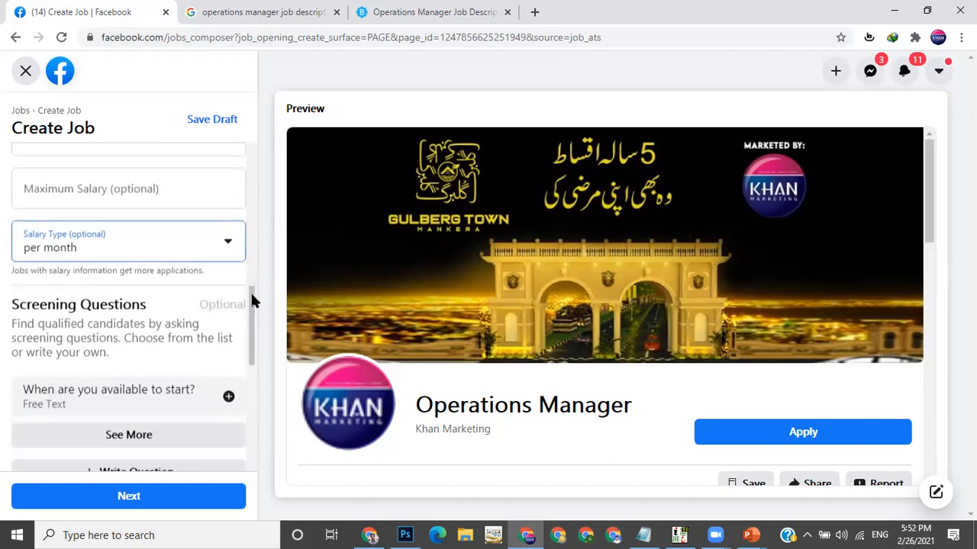
{"action": "left_click", "coordinate": [192, 252]}
{"action": "left_click", "coordinate": [238, 240]}
Add and remove the When are you available to start? screening question
{"action": "left_click_drag", "start_coordinate": [247, 305], "coordinate": [250, 331]}
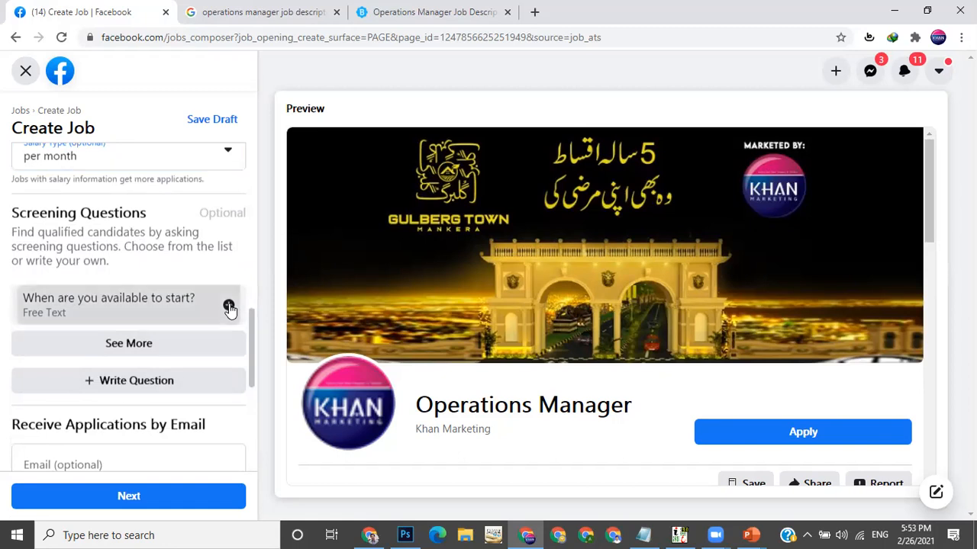
{"action": "left_click", "coordinate": [228, 306]}
{"action": "scroll", "coordinate": [114, 351], "scroll_direction": "down", "scroll_amount": 1}
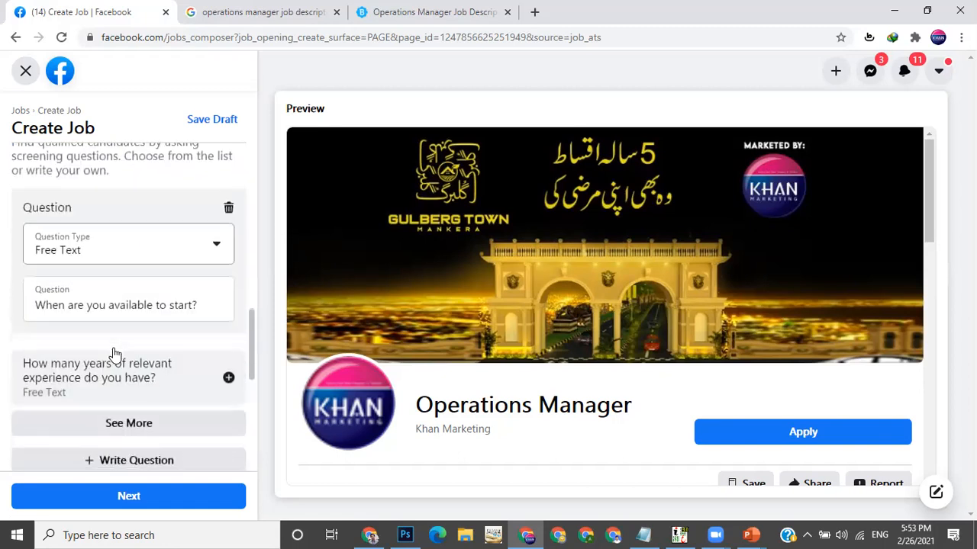
{"action": "left_click", "coordinate": [228, 208]}
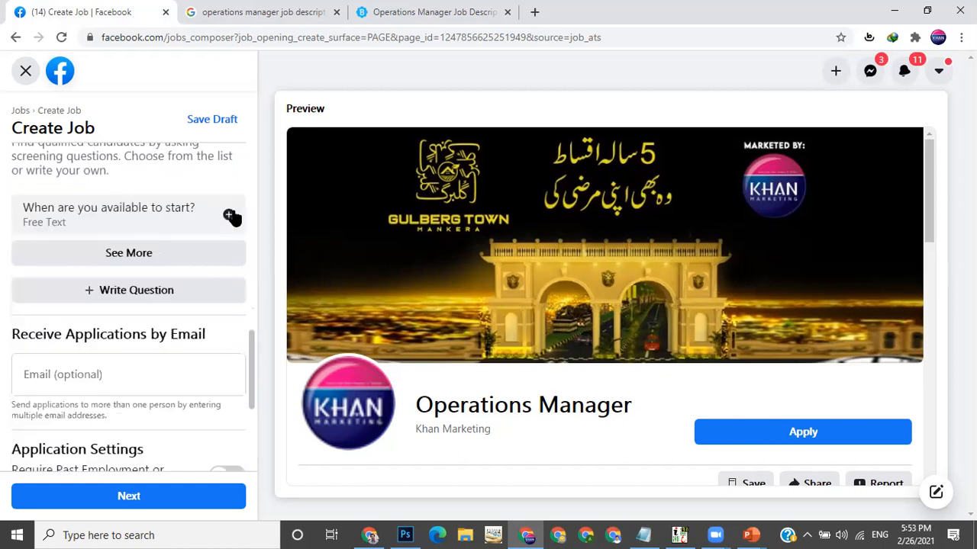
Write a custom free-text screening question reading How many work experience you have?
{"action": "left_click", "coordinate": [136, 295]}
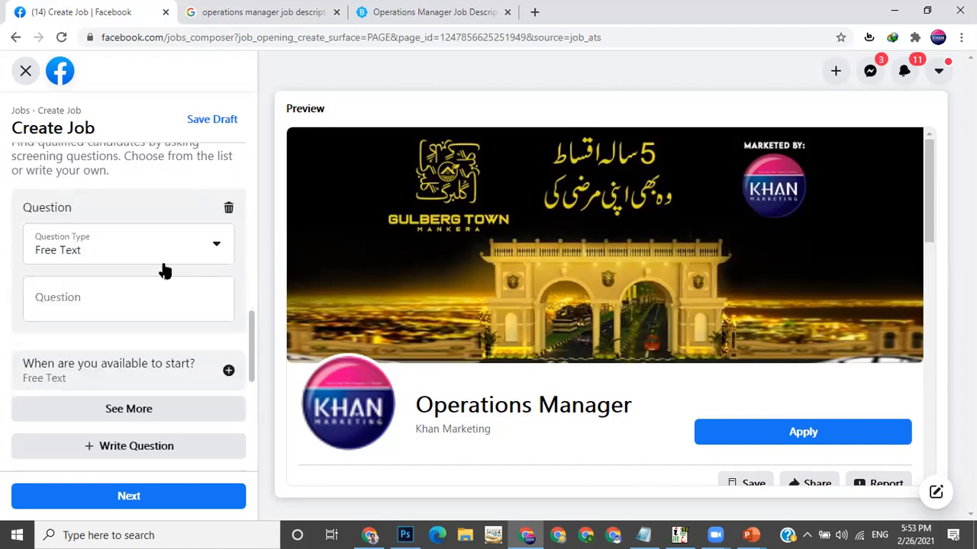
{"action": "left_click", "coordinate": [208, 252]}
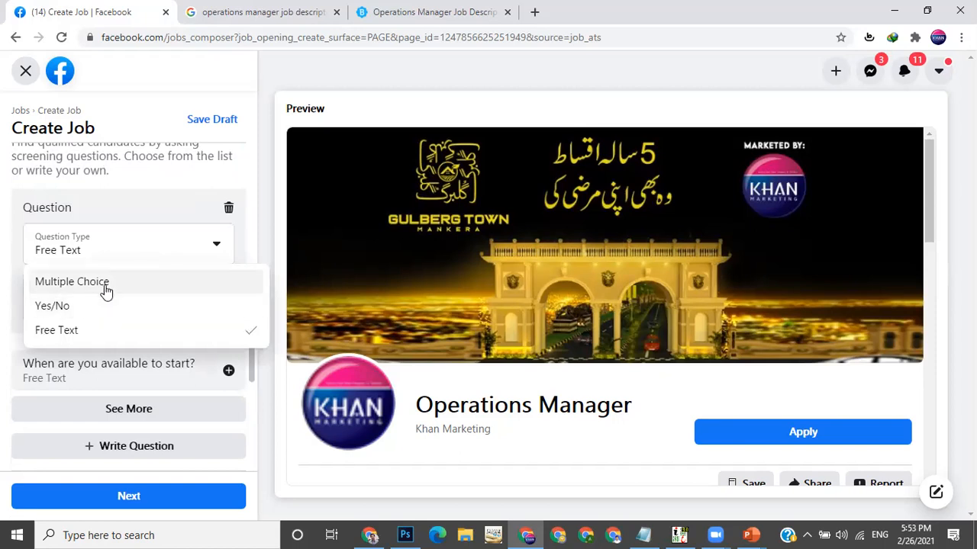
{"action": "left_click", "coordinate": [94, 336]}
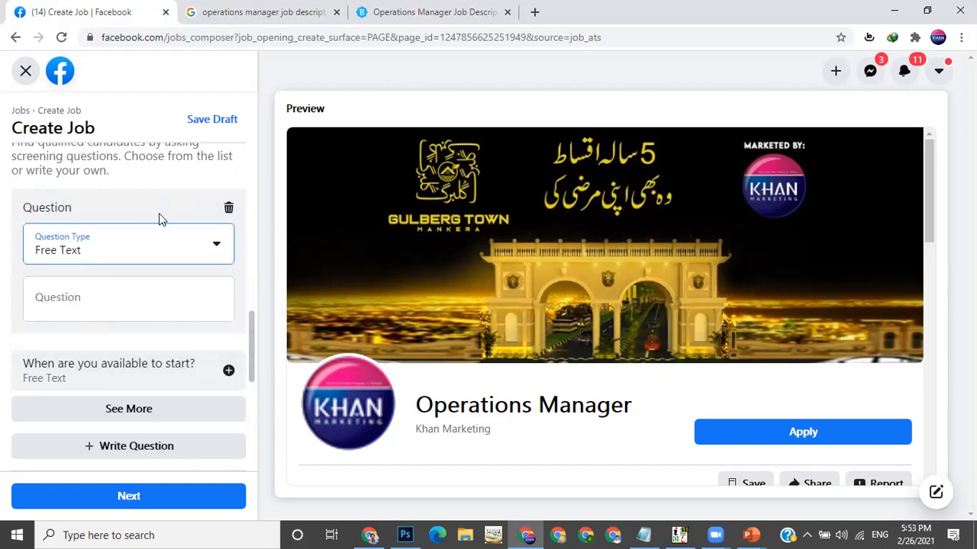
{"action": "left_click", "coordinate": [142, 253]}
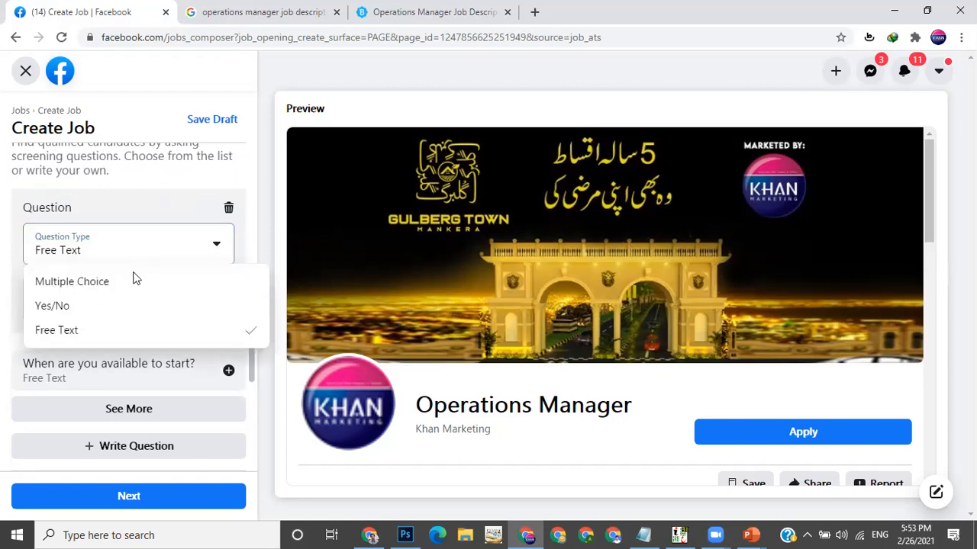
{"action": "left_click", "coordinate": [99, 342]}
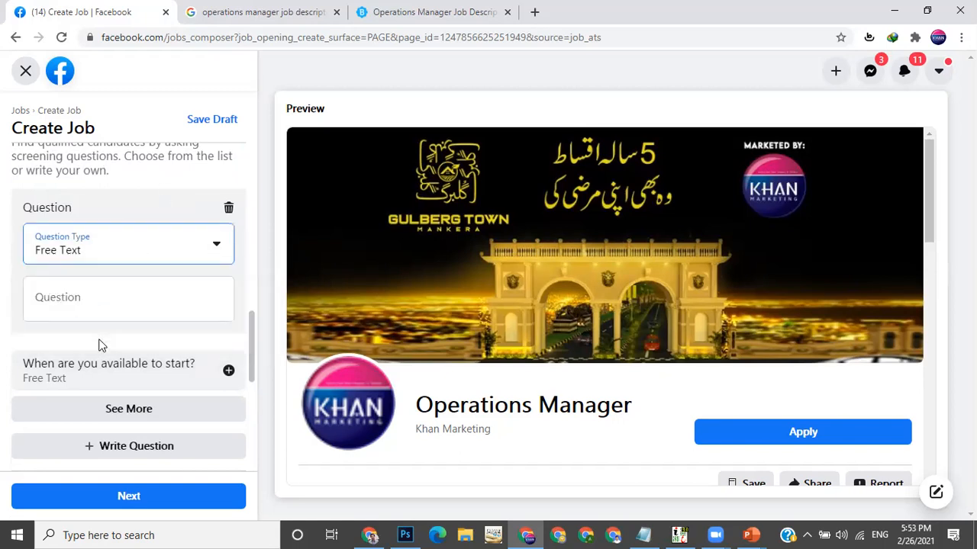
{"action": "left_click", "coordinate": [130, 308]}
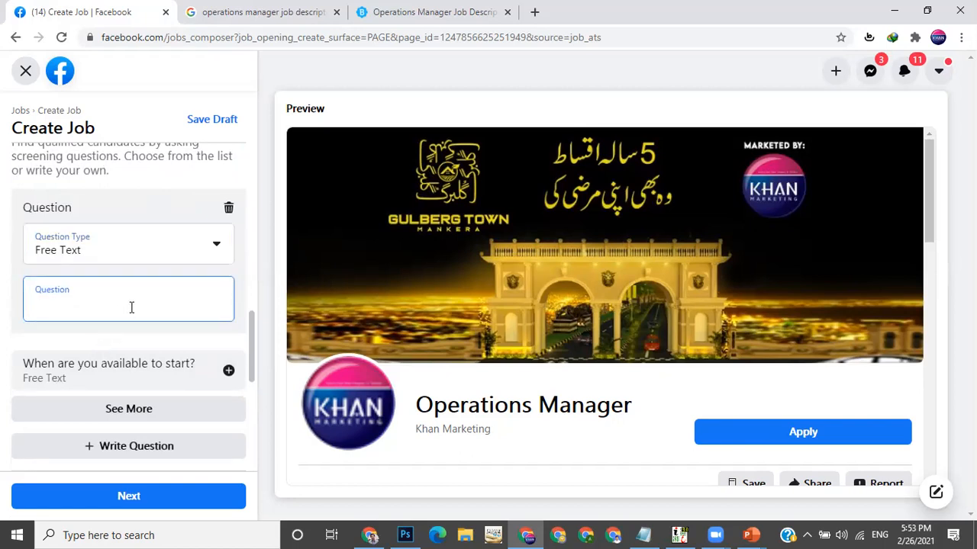
{"action": "type", "text": "Wh"}
{"action": "key", "text": "BackSpace"}
{"action": "key", "text": "BackSpace"}
{"action": "type", "text": "How many work experienc"}
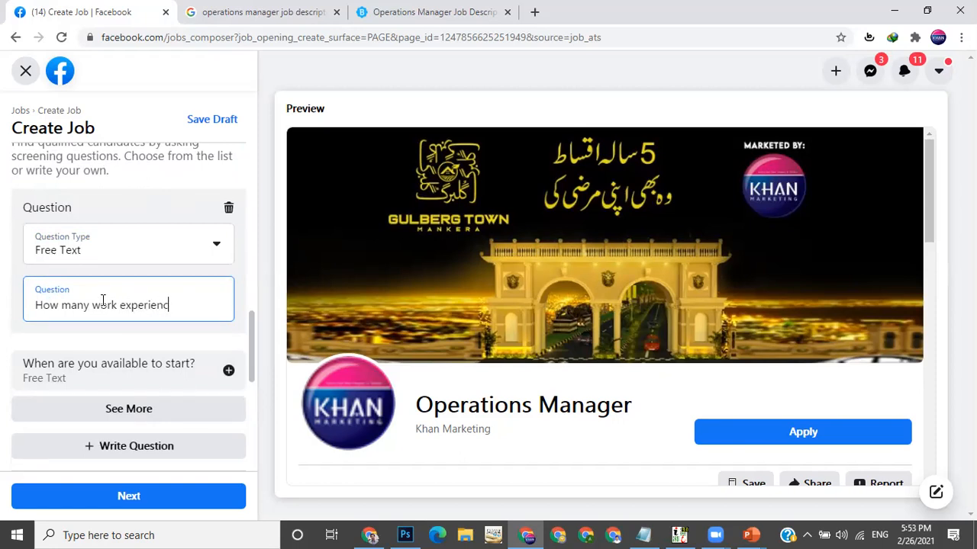
{"action": "type", "text": "e you have?"}
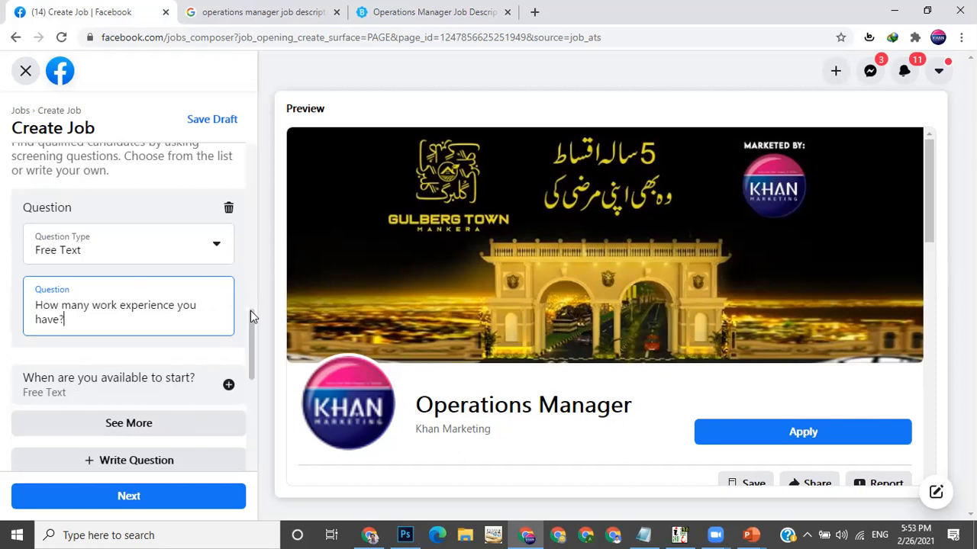
{"action": "scroll", "coordinate": [252, 322], "scroll_direction": "down", "scroll_amount": 1}
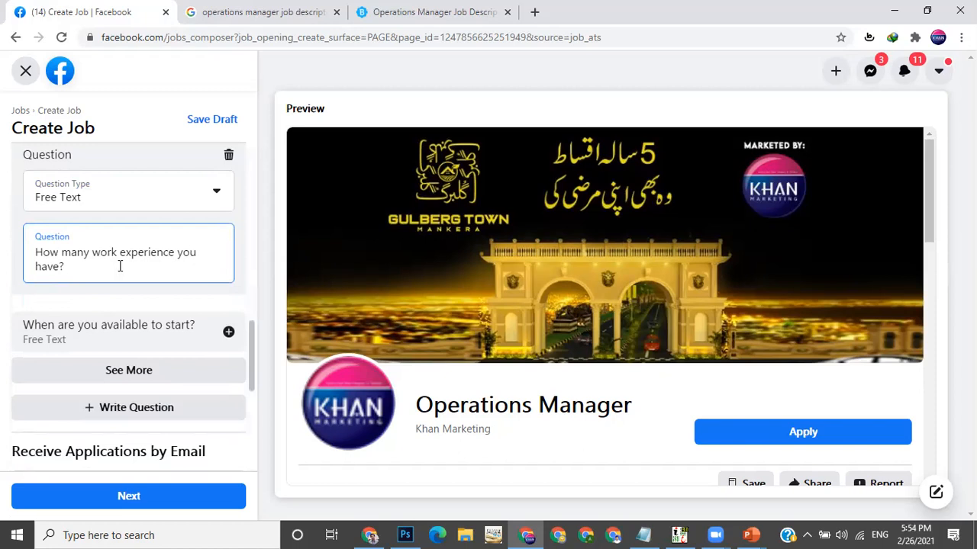
Clear the custom question's text and delete the question
{"action": "left_click_drag", "start_coordinate": [79, 269], "coordinate": [37, 253]}
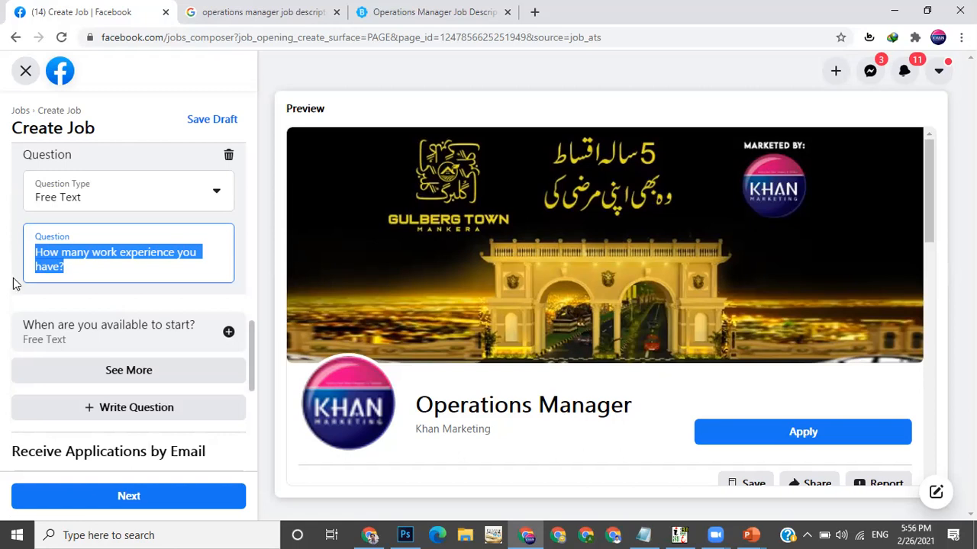
{"action": "left_click", "coordinate": [85, 266]}
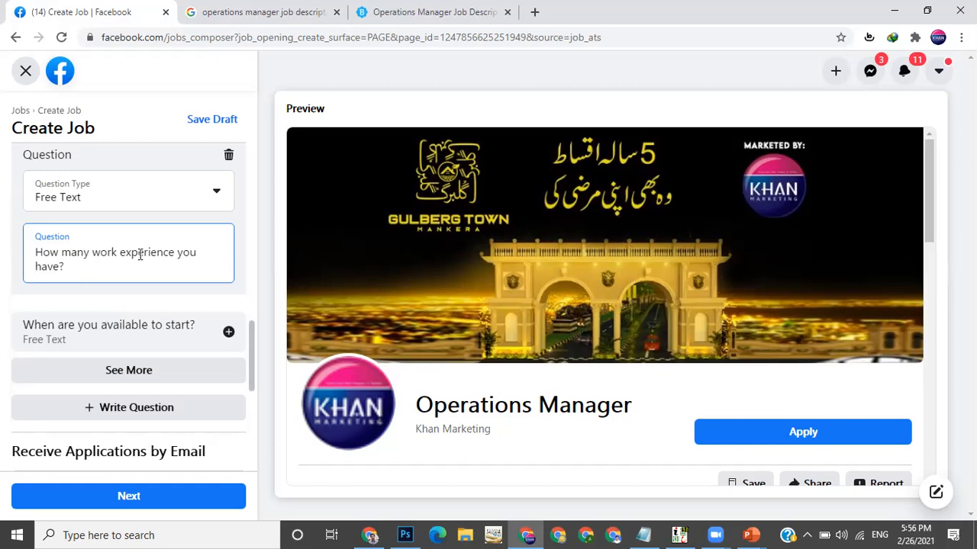
{"action": "left_click_drag", "start_coordinate": [88, 264], "coordinate": [34, 250]}
{"action": "key", "text": "BackSpace"}
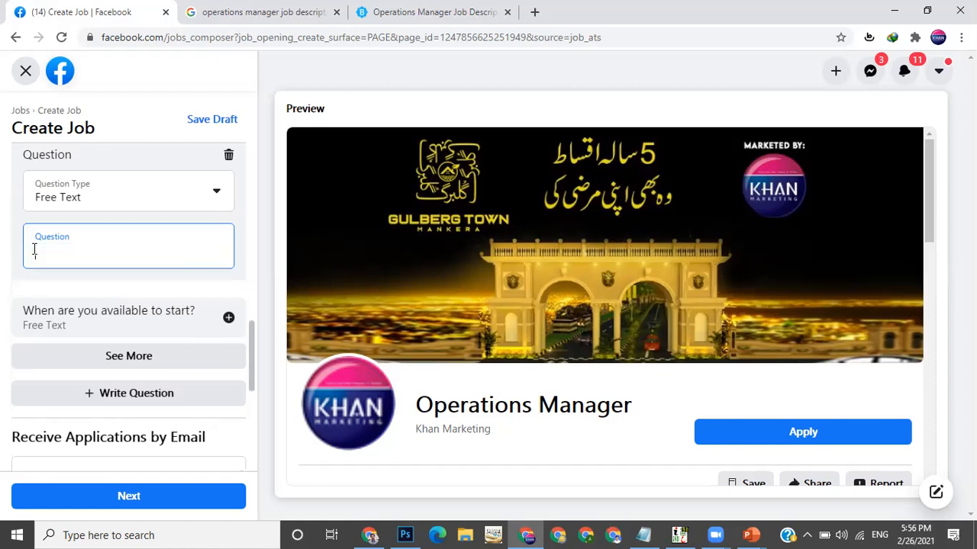
{"action": "left_click", "coordinate": [229, 155]}
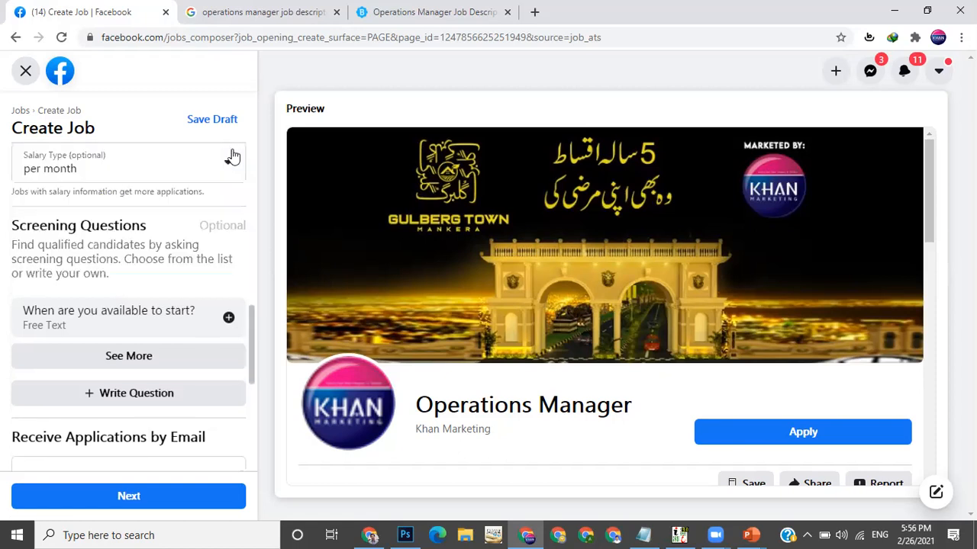
Enter the contact e-mail address for receiving applications by email
{"action": "left_click_drag", "start_coordinate": [250, 322], "coordinate": [250, 376]}
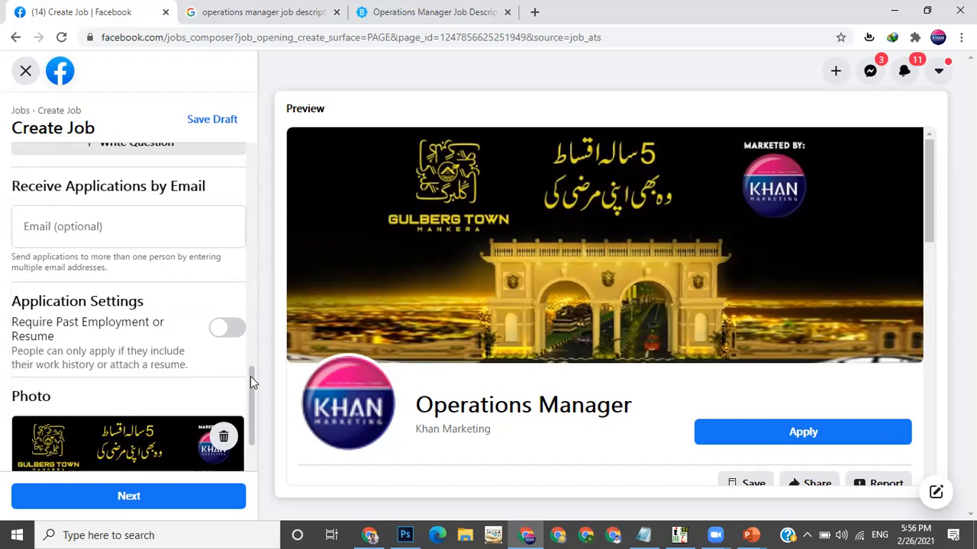
{"action": "left_click", "coordinate": [151, 228]}
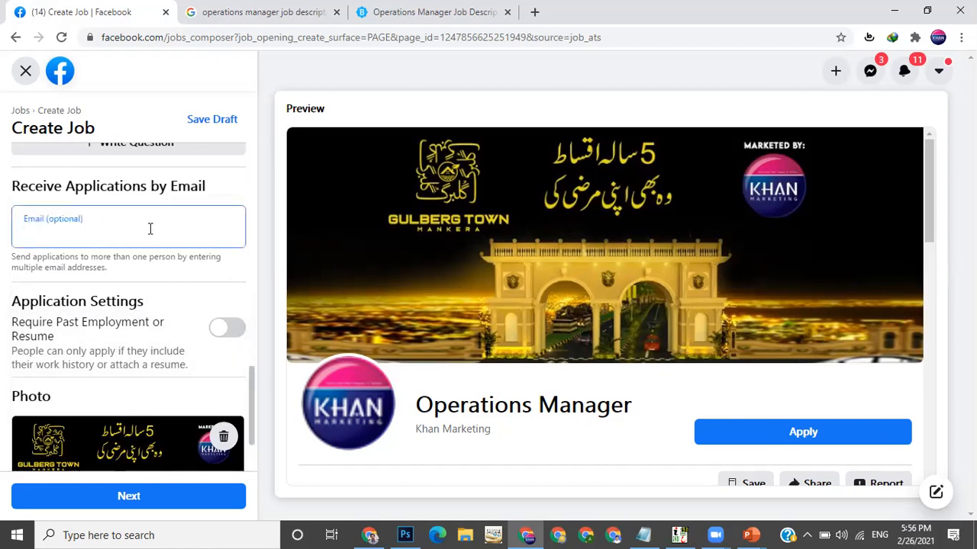
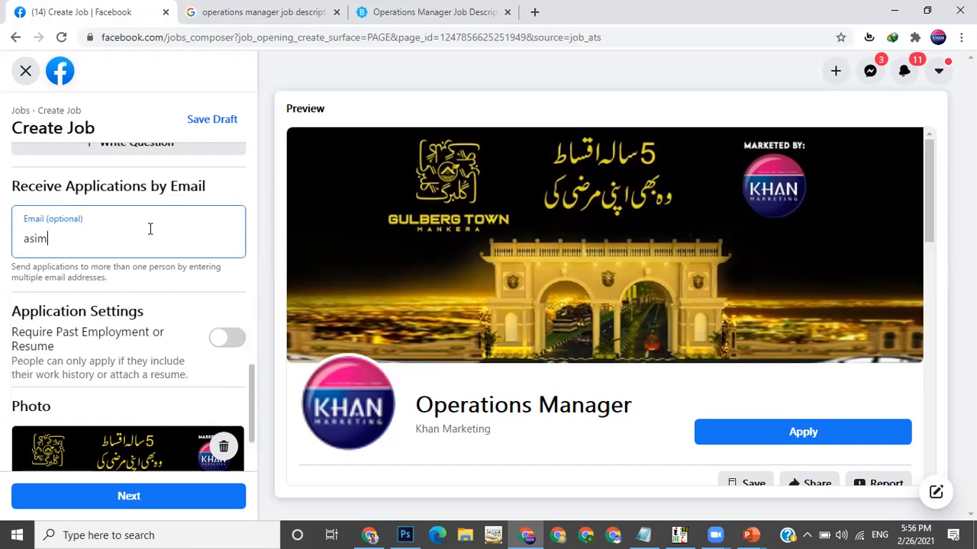
{"action": "scroll", "coordinate": [150, 229], "scroll_direction": "down", "scroll_amount": 2}
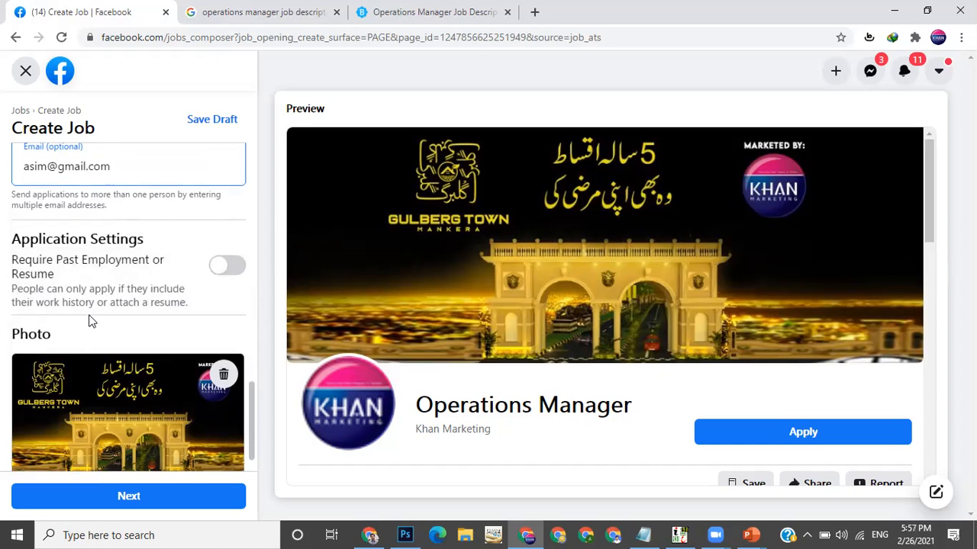
Toggle the Require Past Employment or Resume setting on and back off
{"action": "left_click", "coordinate": [228, 269]}
{"action": "scroll", "coordinate": [227, 273], "scroll_direction": "down", "scroll_amount": 1}
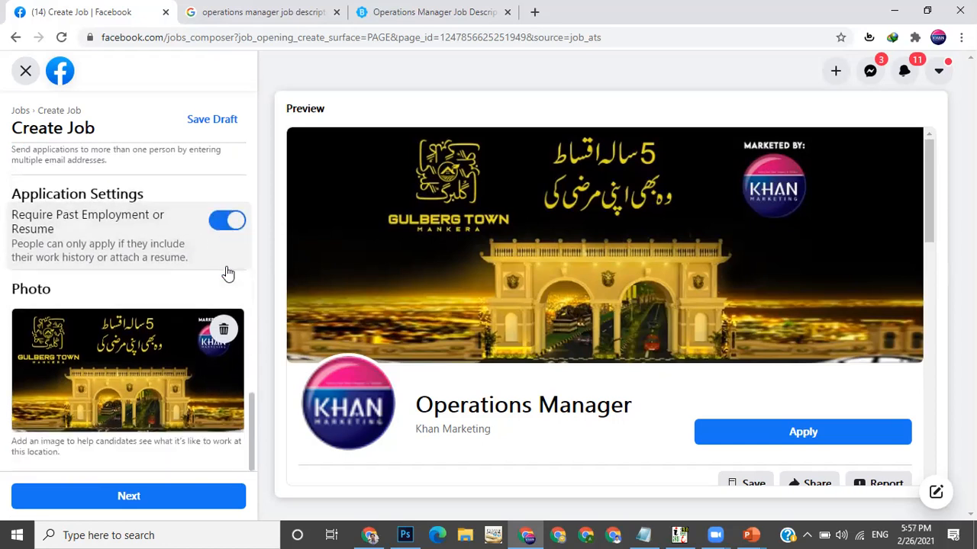
{"action": "scroll", "coordinate": [227, 273], "scroll_direction": "up", "scroll_amount": 2}
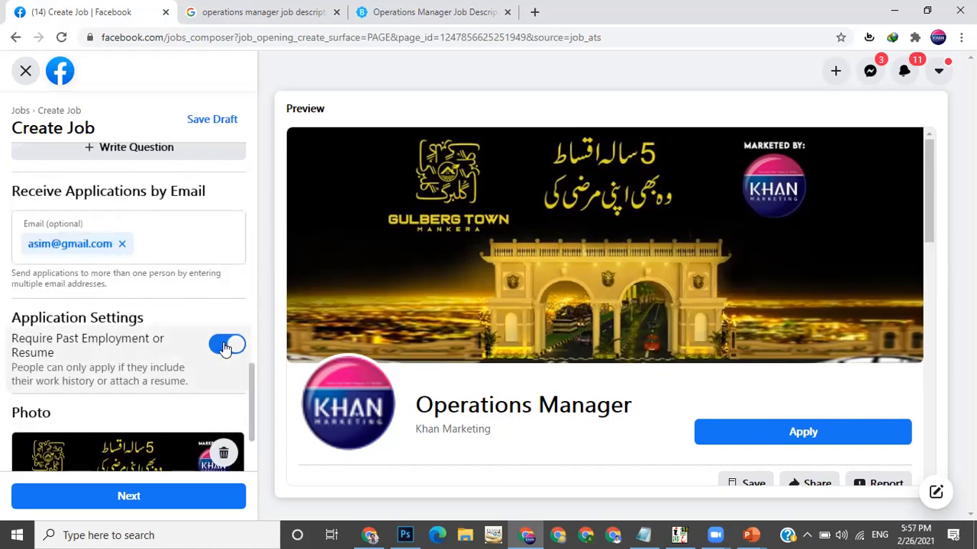
{"action": "left_click", "coordinate": [229, 347]}
{"action": "left_click", "coordinate": [234, 348]}
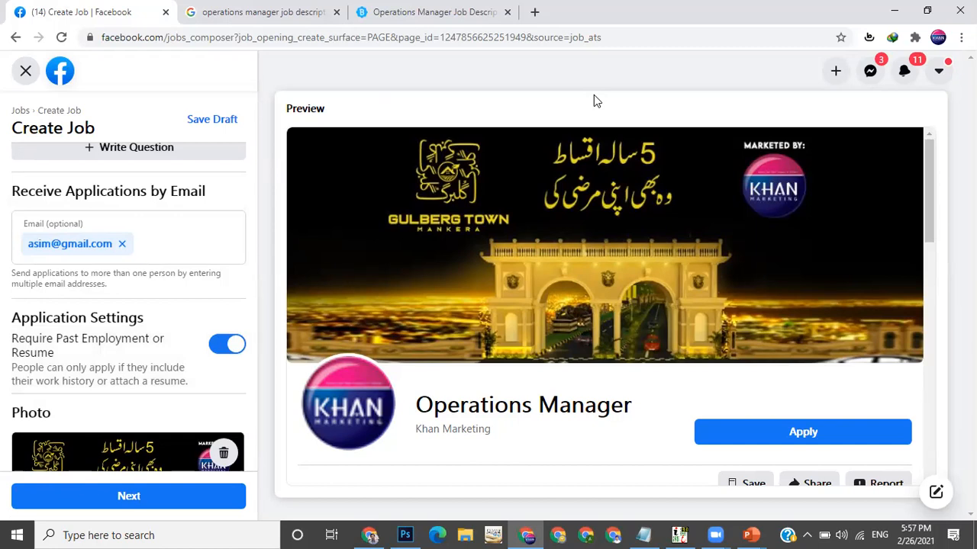
{"action": "left_click", "coordinate": [222, 347]}
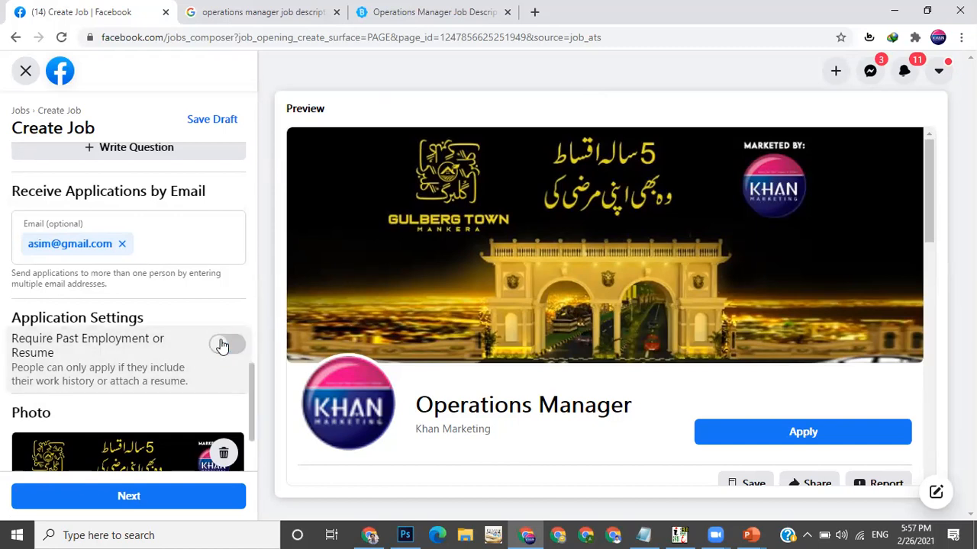
{"action": "left_click", "coordinate": [223, 347]}
{"action": "left_click", "coordinate": [226, 349]}
{"action": "left_click", "coordinate": [232, 349]}
{"action": "left_click", "coordinate": [218, 350]}
{"action": "scroll", "coordinate": [218, 350], "scroll_direction": "down", "scroll_amount": 3}
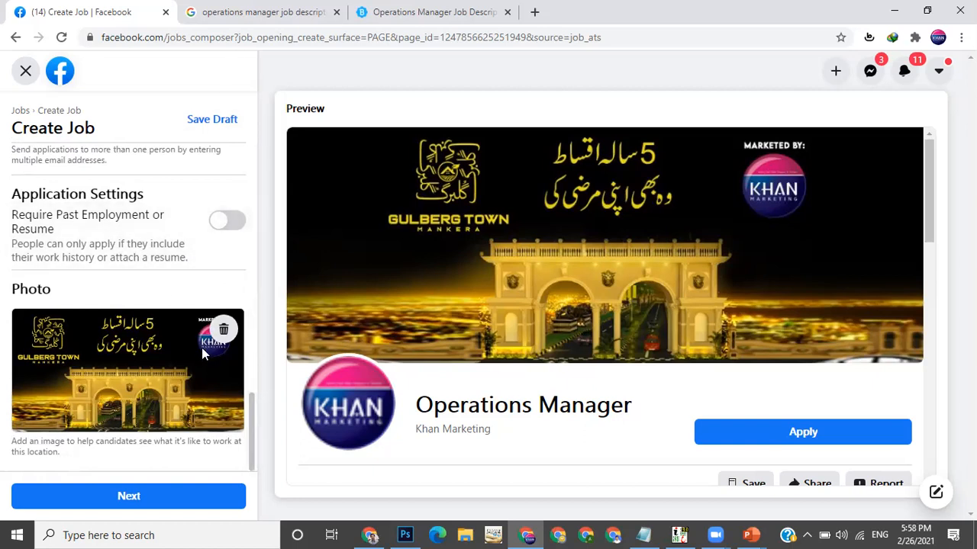
Switch to the Google tab and search images for operations manager job
{"action": "left_click", "coordinate": [251, 12]}
{"action": "left_click", "coordinate": [255, 38]}
{"action": "type", "text": "operat"}
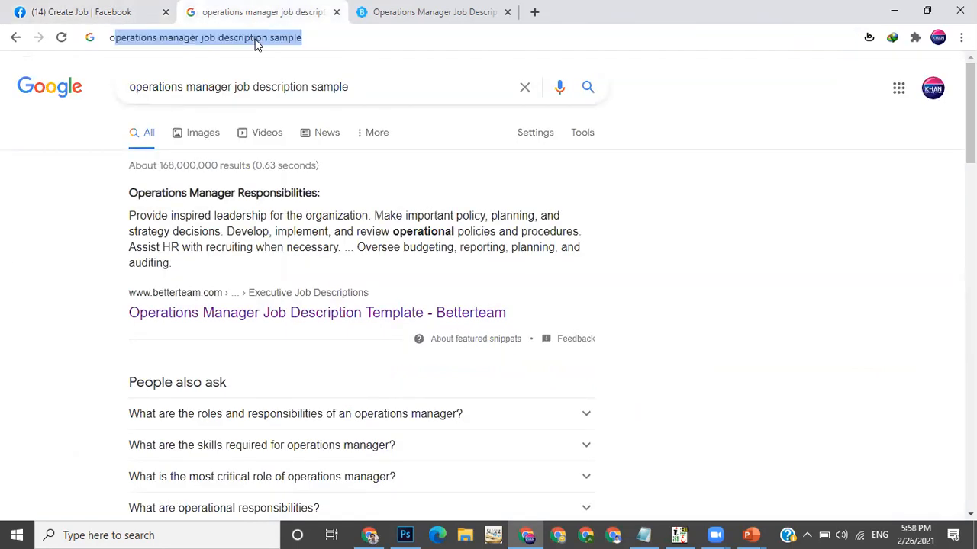
{"action": "type", "text": "ions"}
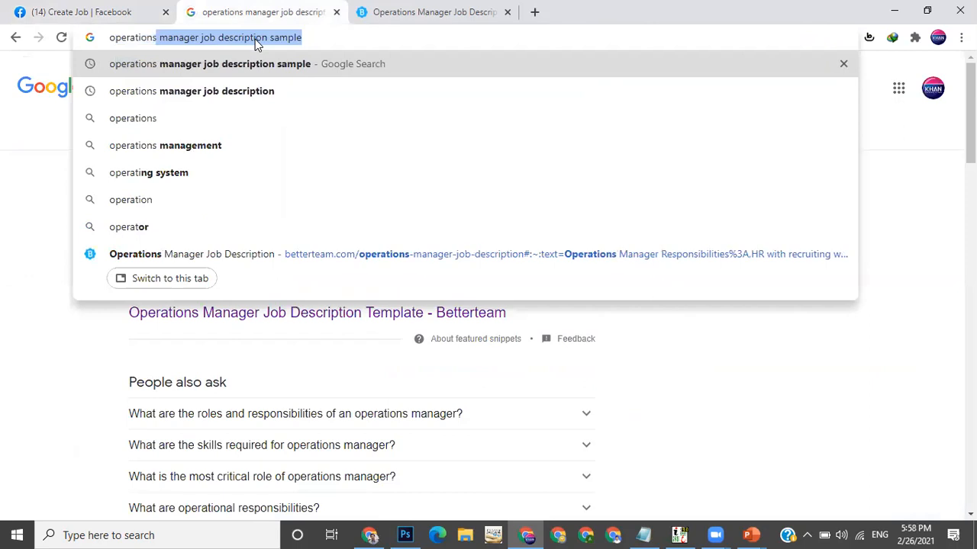
{"action": "type", "text": " manager job"}
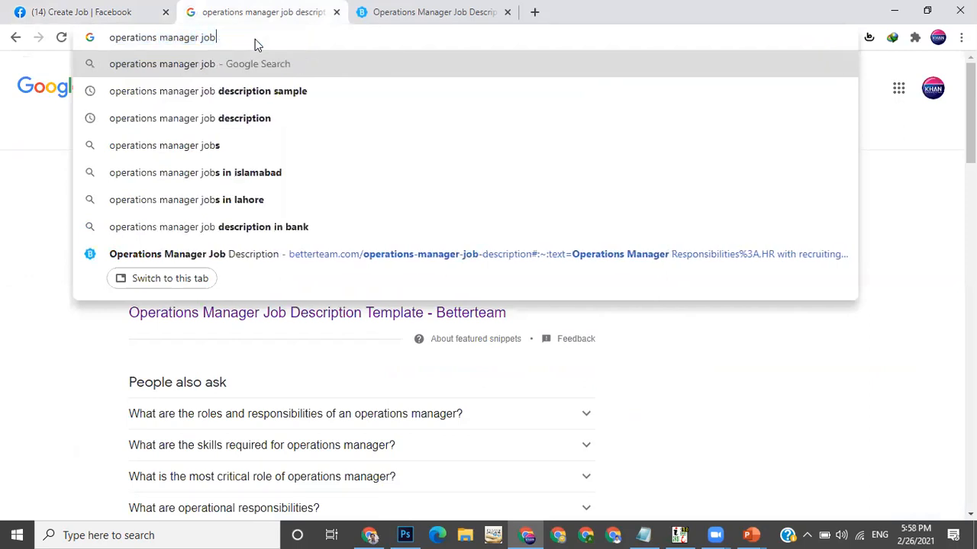
{"action": "key", "text": "Return"}
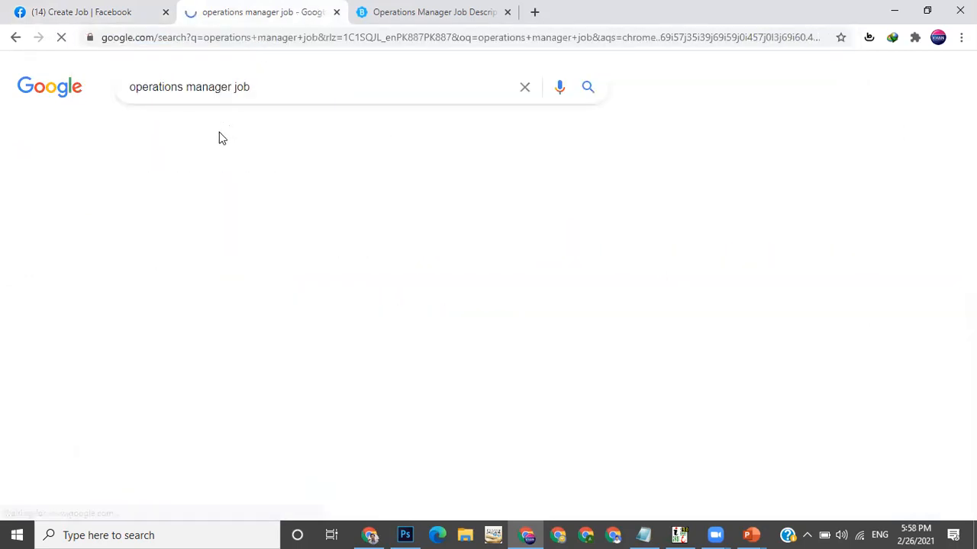
{"action": "left_click", "coordinate": [196, 141]}
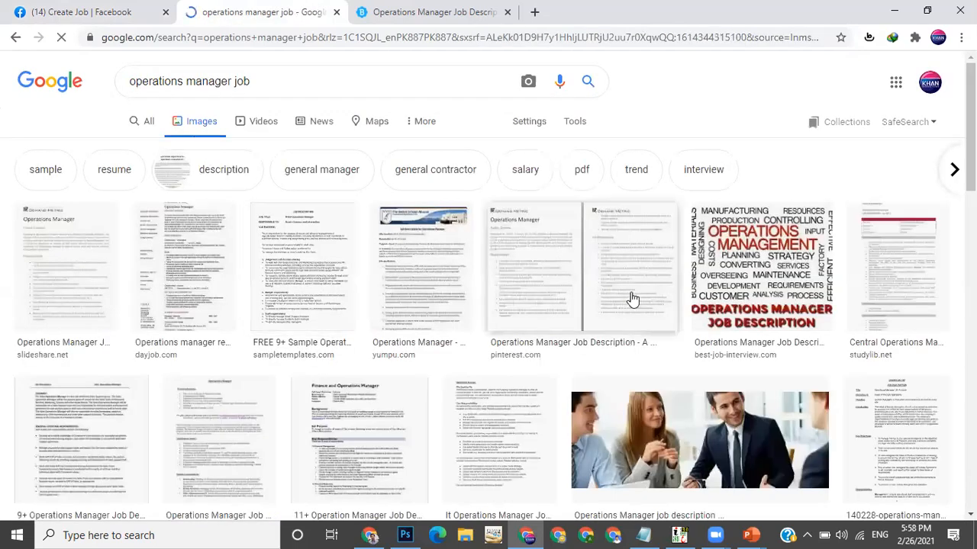
Browse the image results and change the image search to operations manager
{"action": "scroll", "coordinate": [630, 299], "scroll_direction": "down", "scroll_amount": 3}
{"action": "scroll", "coordinate": [632, 299], "scroll_direction": "down", "scroll_amount": 3}
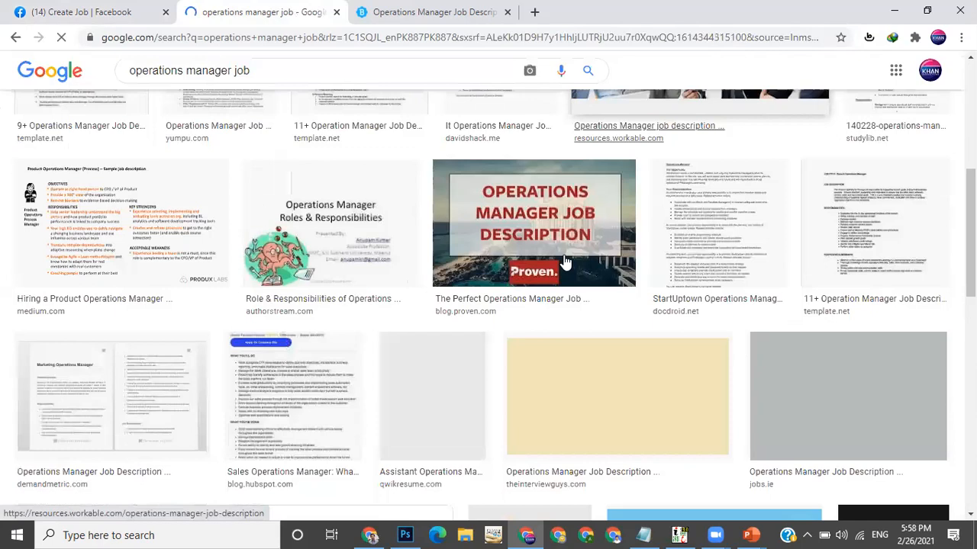
{"action": "left_click", "coordinate": [565, 263]}
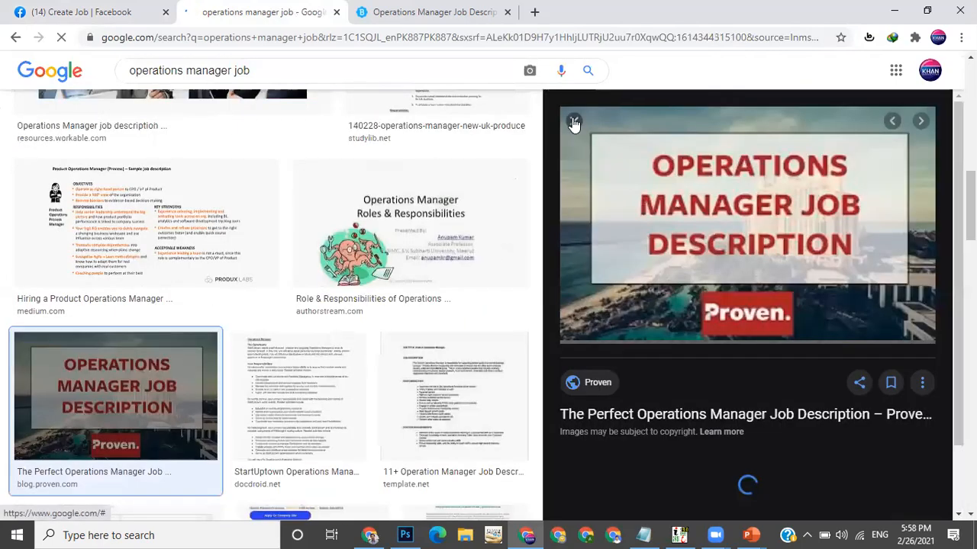
{"action": "left_click", "coordinate": [573, 124]}
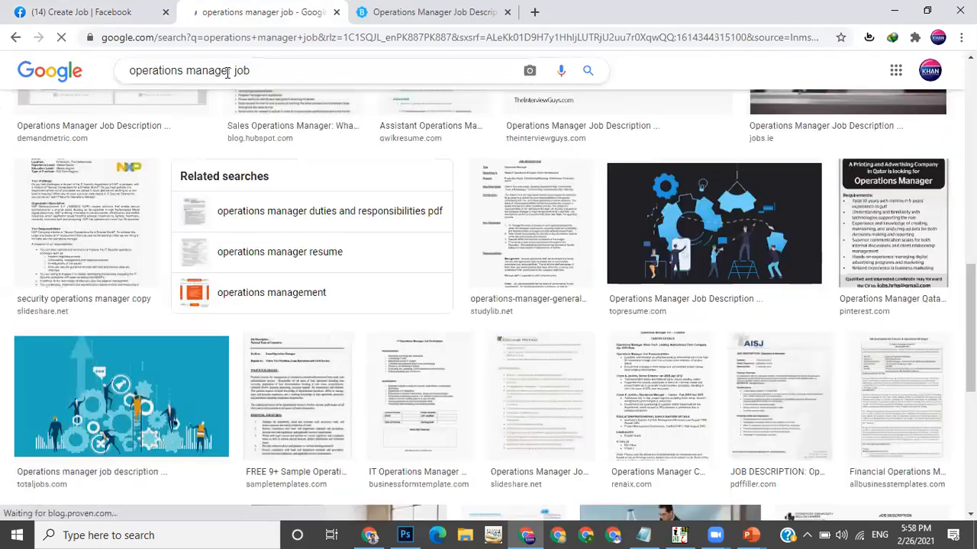
{"action": "left_click", "coordinate": [384, 71]}
{"action": "key", "text": "BackSpace"}
{"action": "key", "text": "BackSpace"}
{"action": "key", "text": "BackSpace"}
{"action": "key", "text": "BackSpace"}
{"action": "key", "text": "BackSpace"}
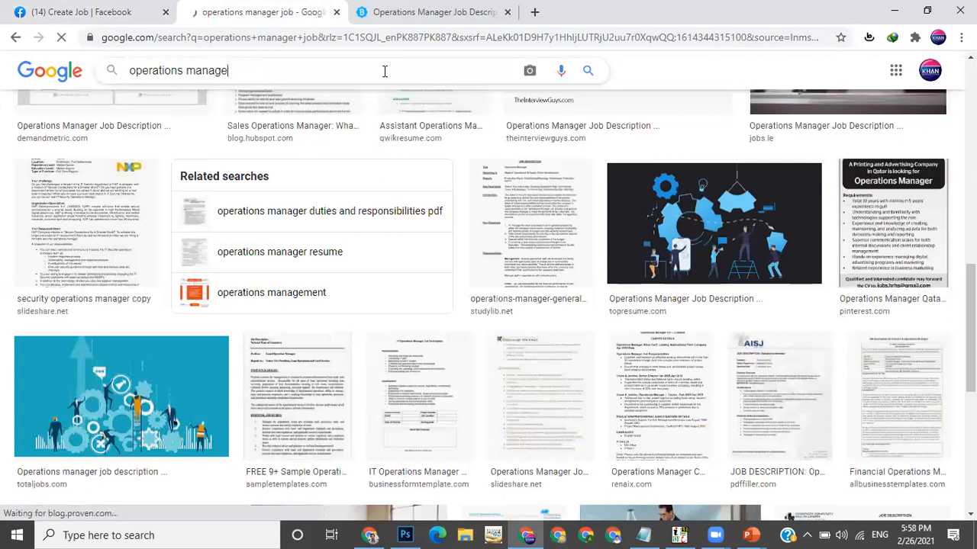
{"action": "type", "text": "r"}
{"action": "key", "text": "Return"}
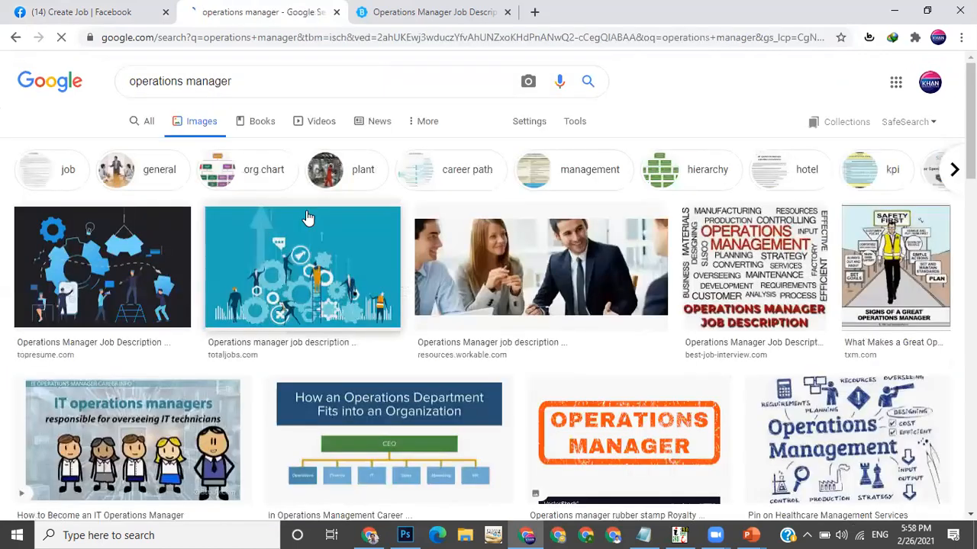
{"action": "scroll", "coordinate": [499, 237], "scroll_direction": "down", "scroll_amount": 3}
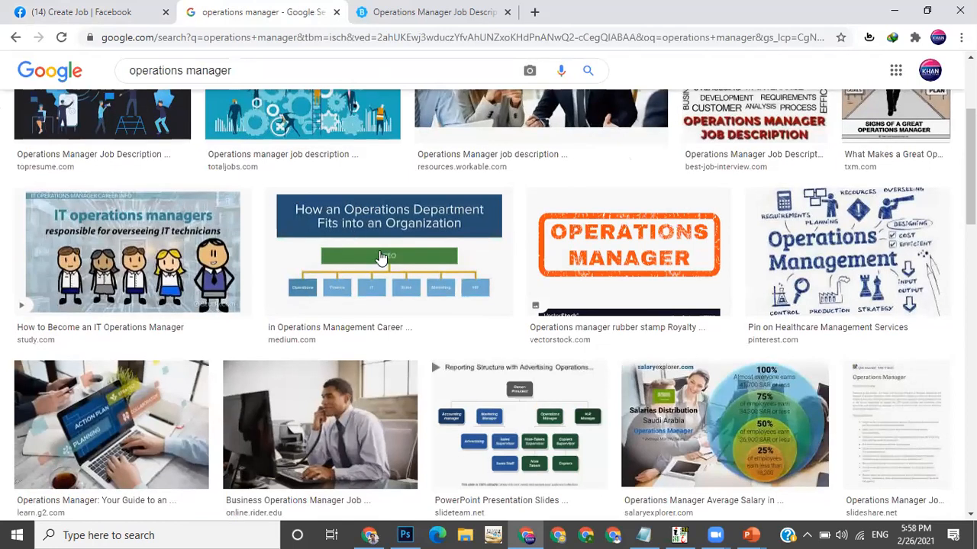
{"action": "scroll", "coordinate": [180, 78], "scroll_direction": "up", "scroll_amount": 3}
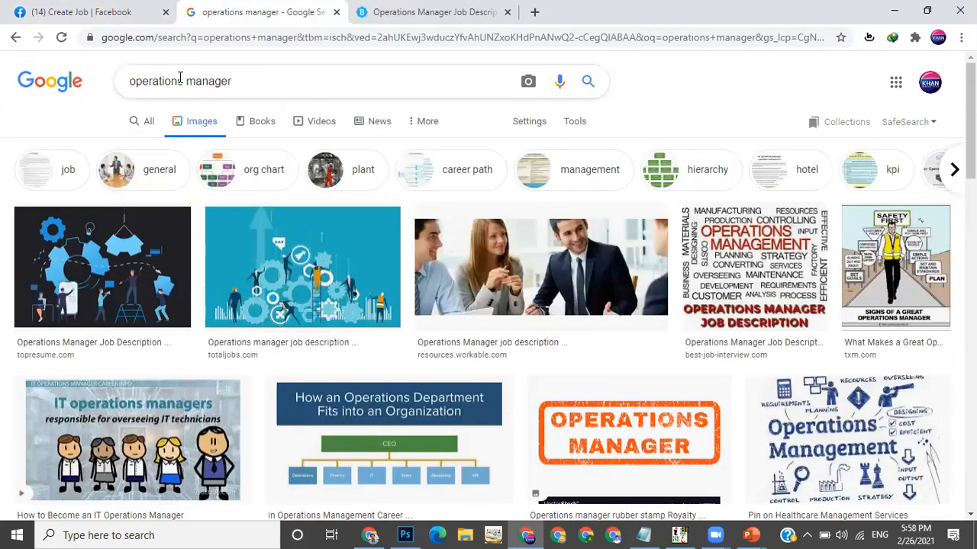
Change the image search to "we are hiring operations manager"
{"action": "left_click", "coordinate": [180, 78]}
{"action": "key", "text": "Home"}
{"action": "type", "text": "we"}
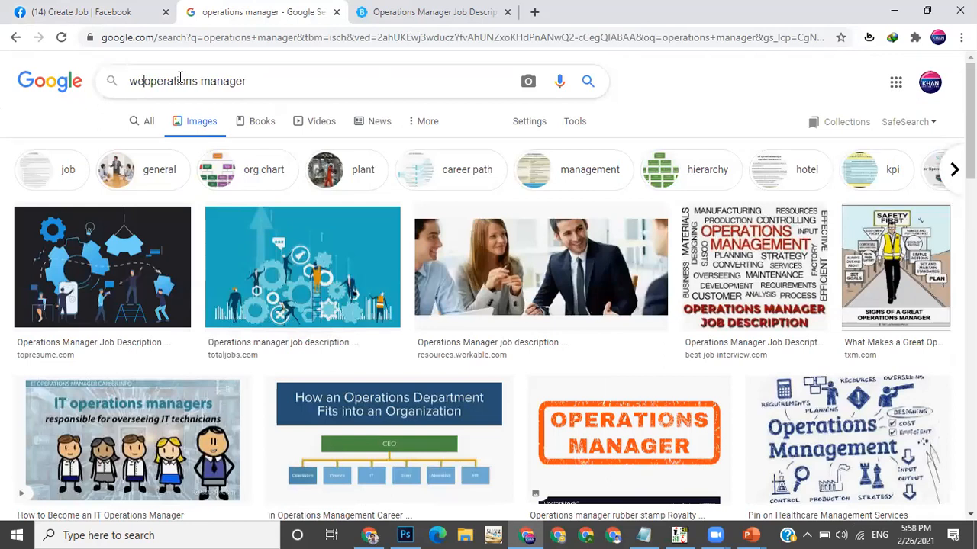
{"action": "type", "text": " are hir"}
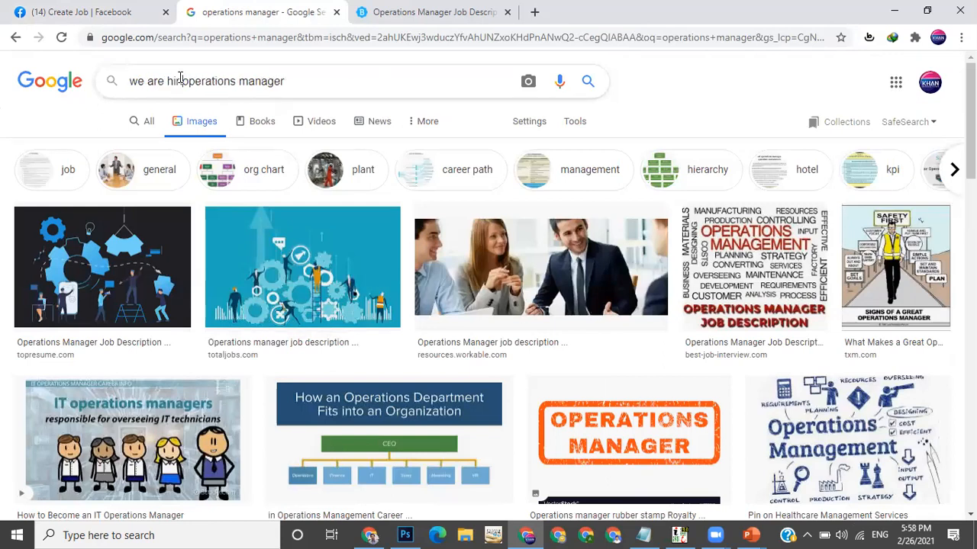
{"action": "type", "text": "ing"}
{"action": "key", "text": "Return"}
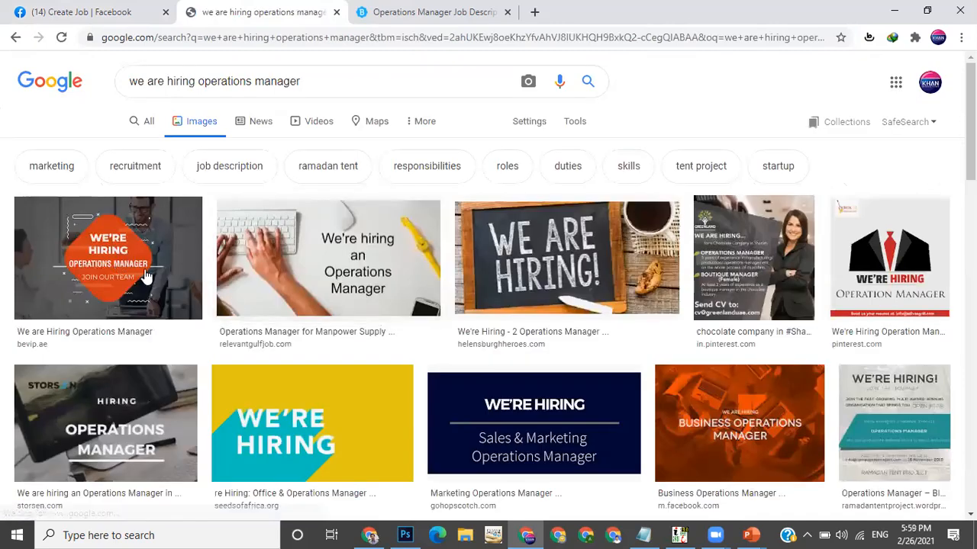
Save the "We are Hiring Operations Manager" result image to the desktop as operations-Manager
{"action": "left_click", "coordinate": [145, 277]}
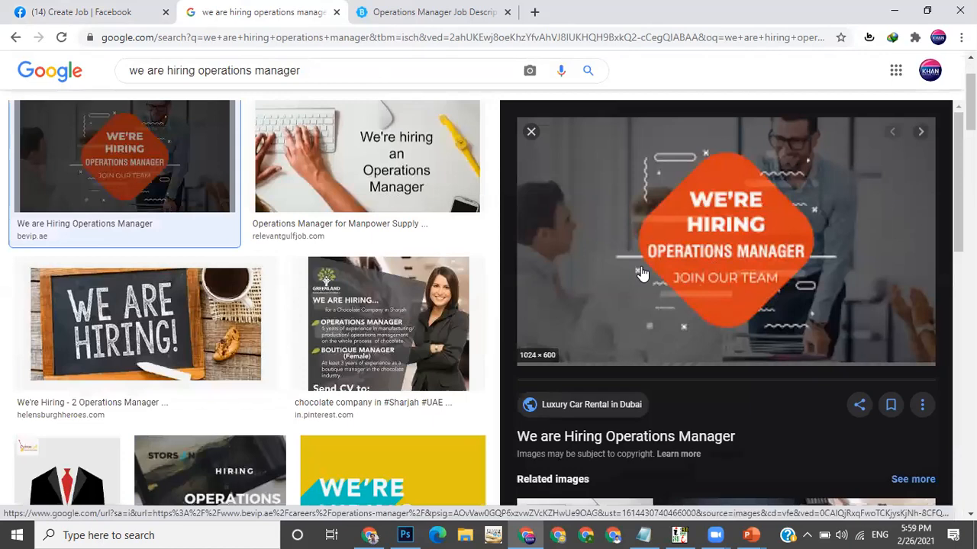
{"action": "right_click", "coordinate": [641, 273]}
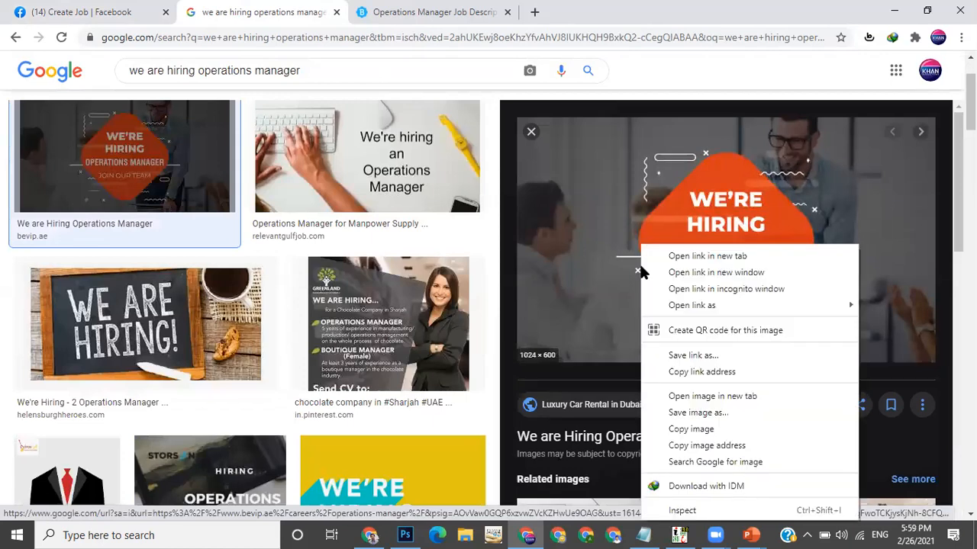
{"action": "left_click", "coordinate": [693, 412]}
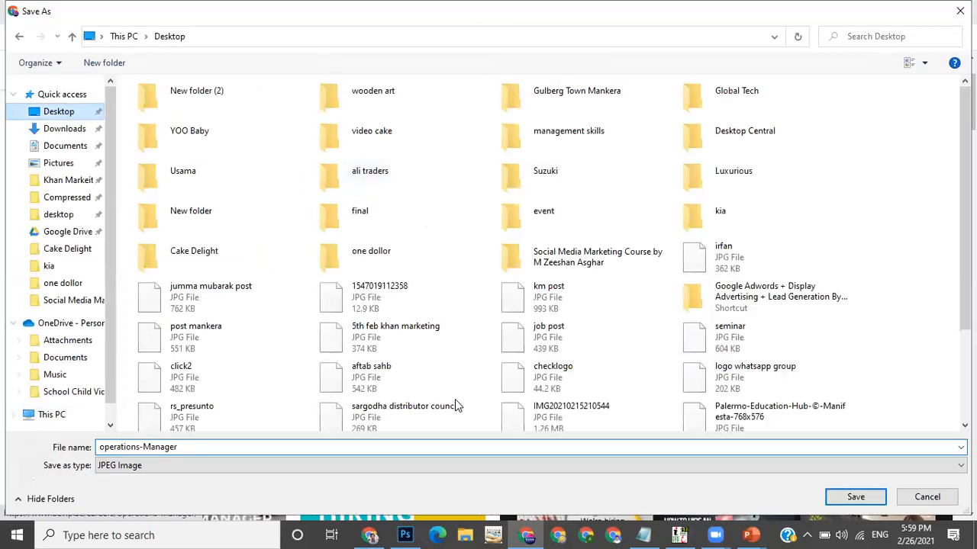
{"action": "key", "text": "Return"}
Back in the job form, remove the current photo and upload operations-Manager from the desktop
{"action": "left_click", "coordinate": [107, 9]}
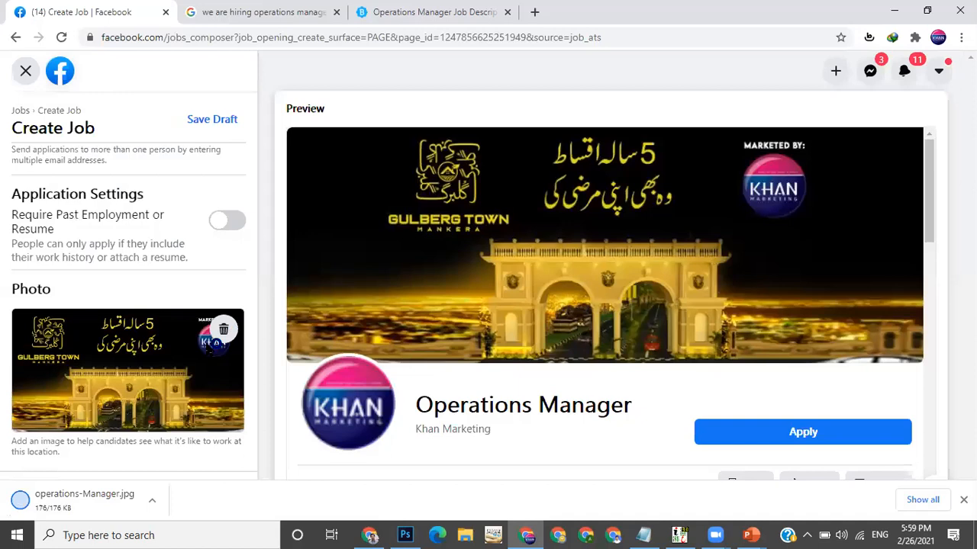
{"action": "left_click", "coordinate": [222, 338]}
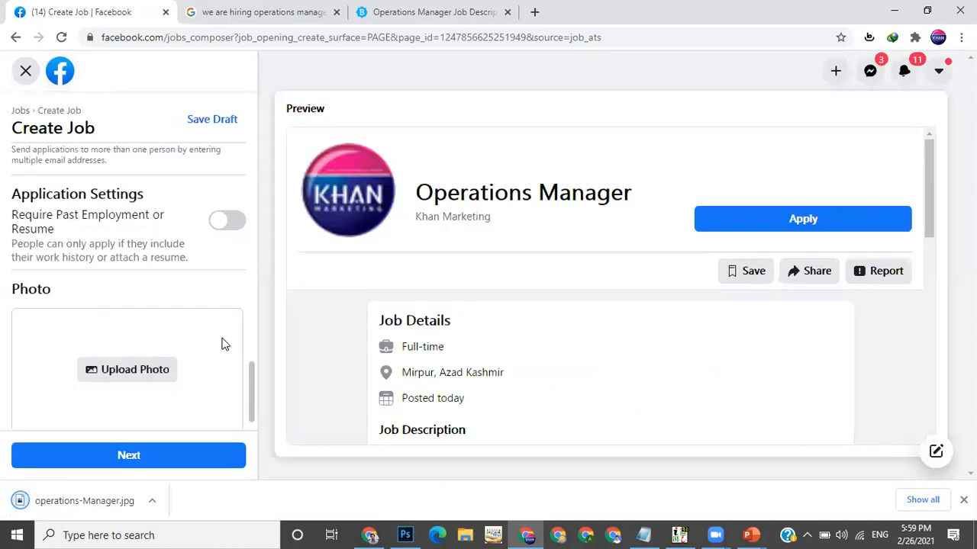
{"action": "left_click", "coordinate": [133, 372]}
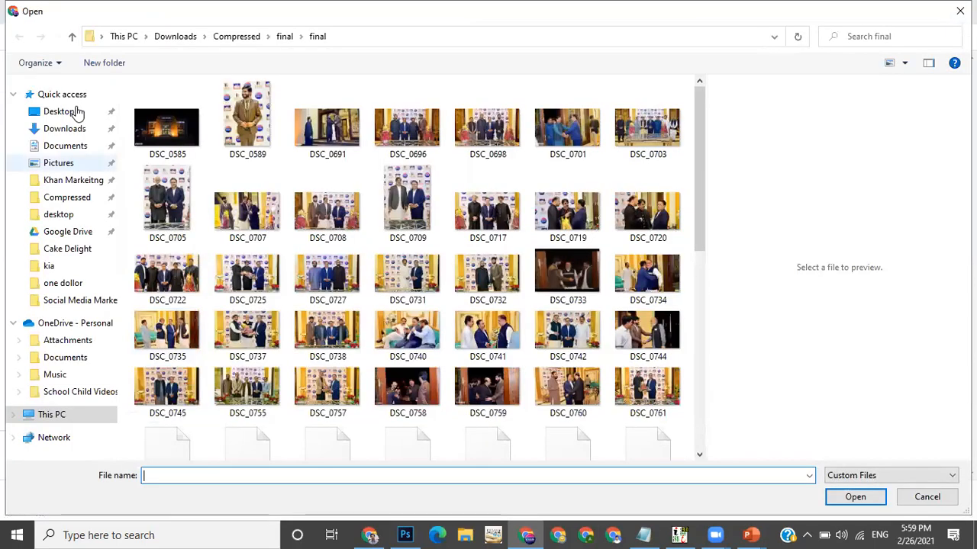
{"action": "left_click", "coordinate": [59, 111]}
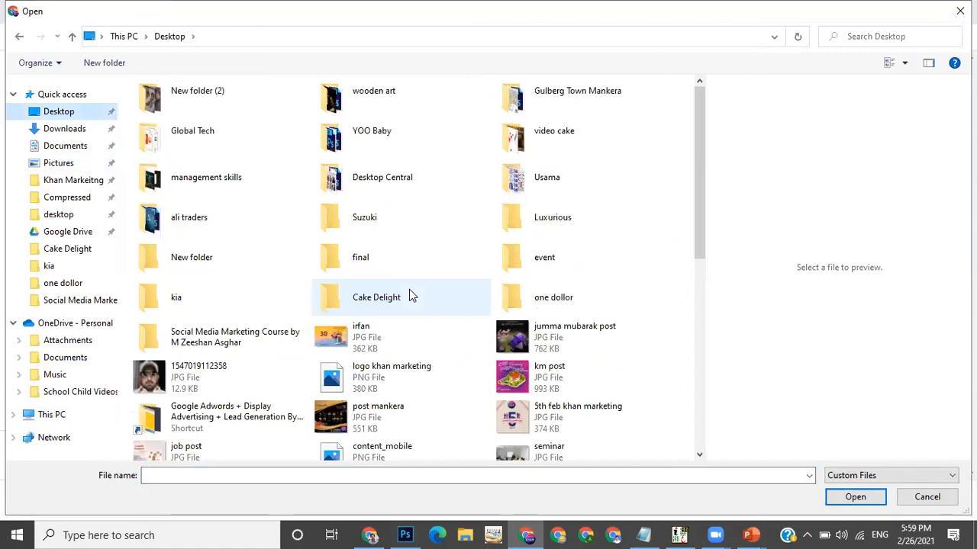
{"action": "scroll", "coordinate": [409, 297], "scroll_direction": "down", "scroll_amount": 10}
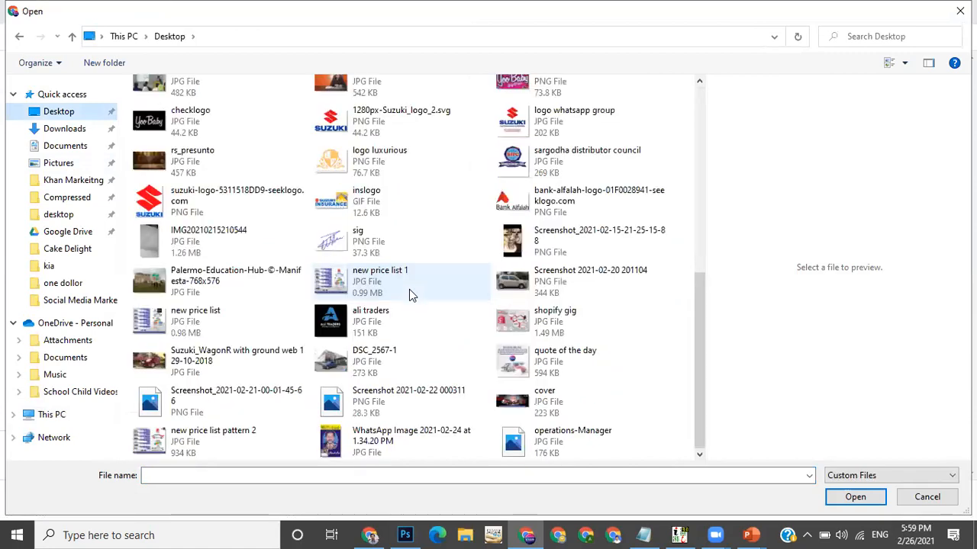
{"action": "double_click", "coordinate": [568, 436]}
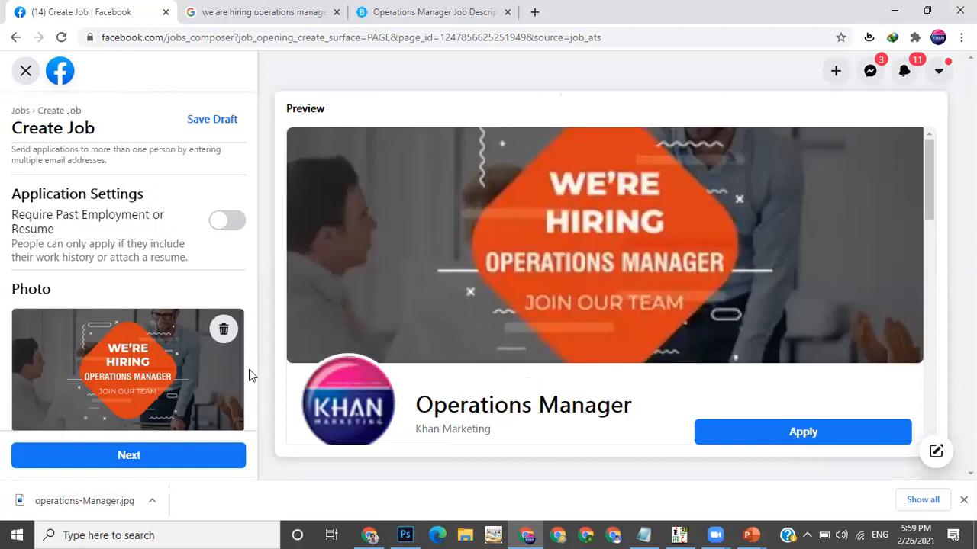
Review the completed job form fields from job title down to application settings
{"action": "scroll", "coordinate": [249, 369], "scroll_direction": "down", "scroll_amount": 1}
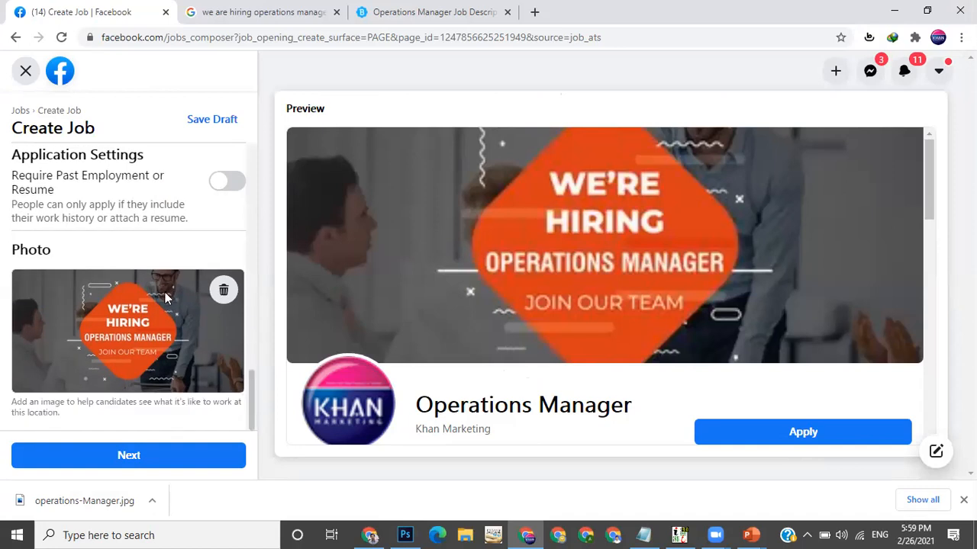
{"action": "scroll", "coordinate": [165, 298], "scroll_direction": "up", "scroll_amount": 5}
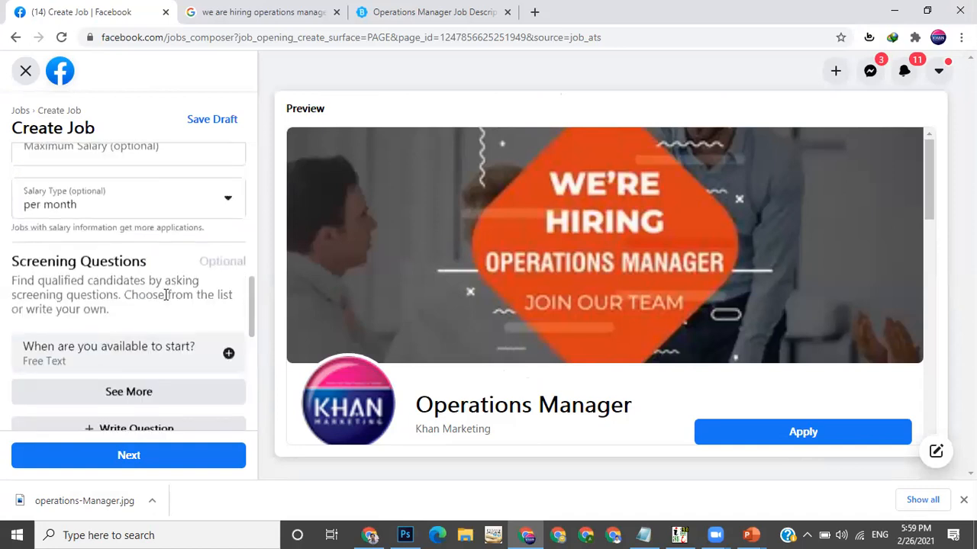
{"action": "scroll", "coordinate": [165, 295], "scroll_direction": "up", "scroll_amount": 6}
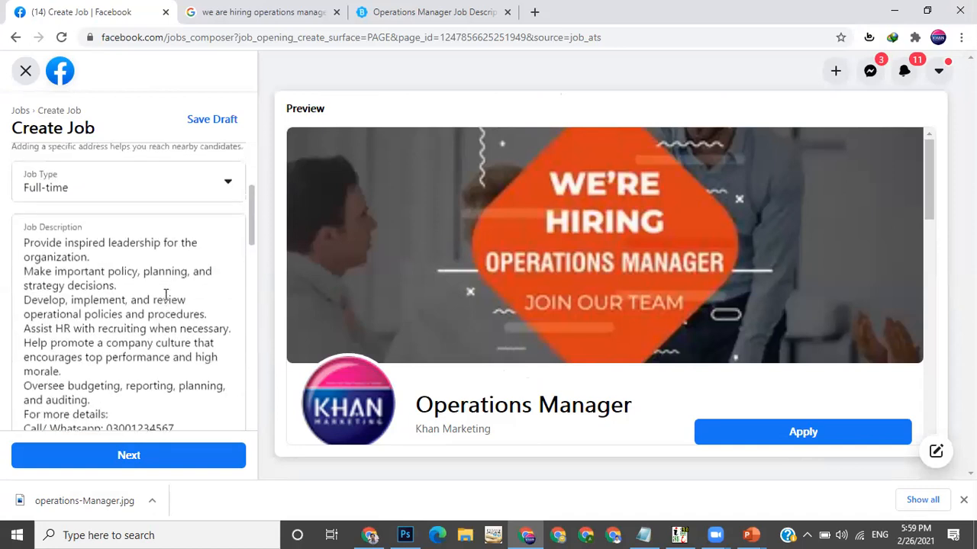
{"action": "scroll", "coordinate": [166, 295], "scroll_direction": "up", "scroll_amount": 2}
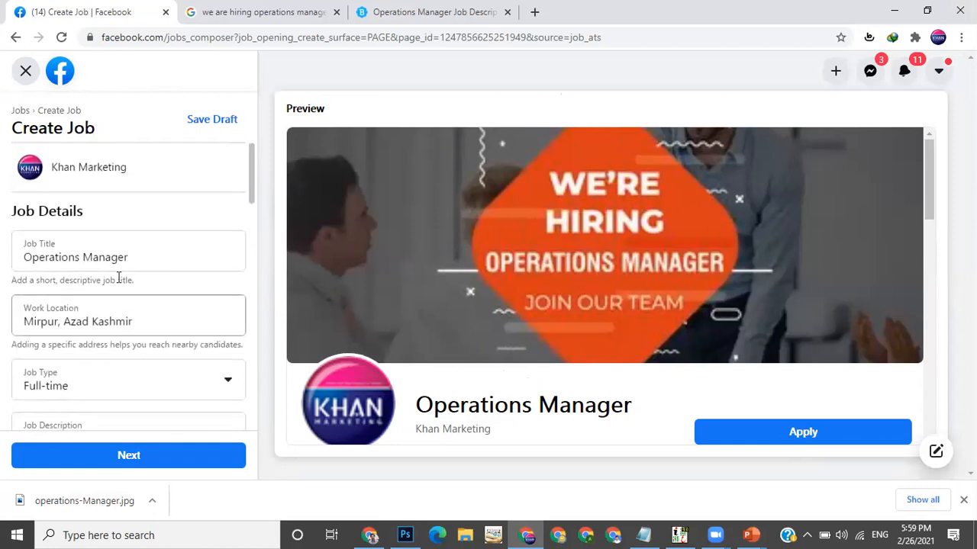
{"action": "scroll", "coordinate": [144, 313], "scroll_direction": "down", "scroll_amount": 2}
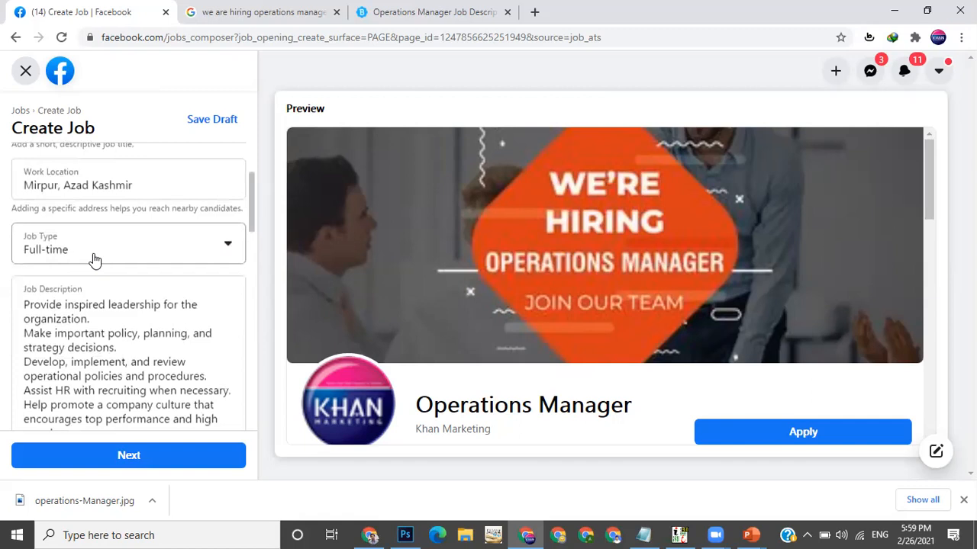
{"action": "scroll", "coordinate": [96, 259], "scroll_direction": "down", "scroll_amount": 1}
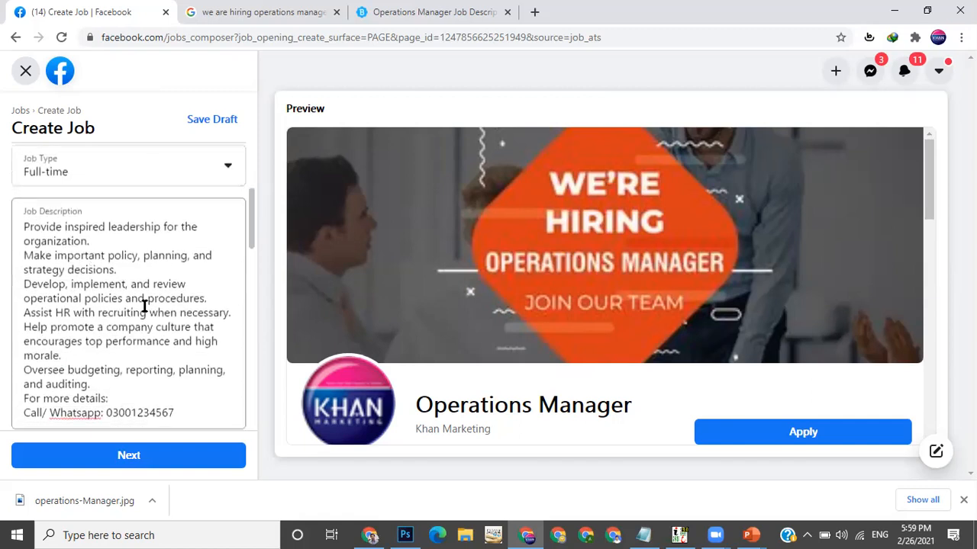
{"action": "scroll", "coordinate": [145, 306], "scroll_direction": "down", "scroll_amount": 1}
{"action": "scroll", "coordinate": [145, 306], "scroll_direction": "down", "scroll_amount": 3}
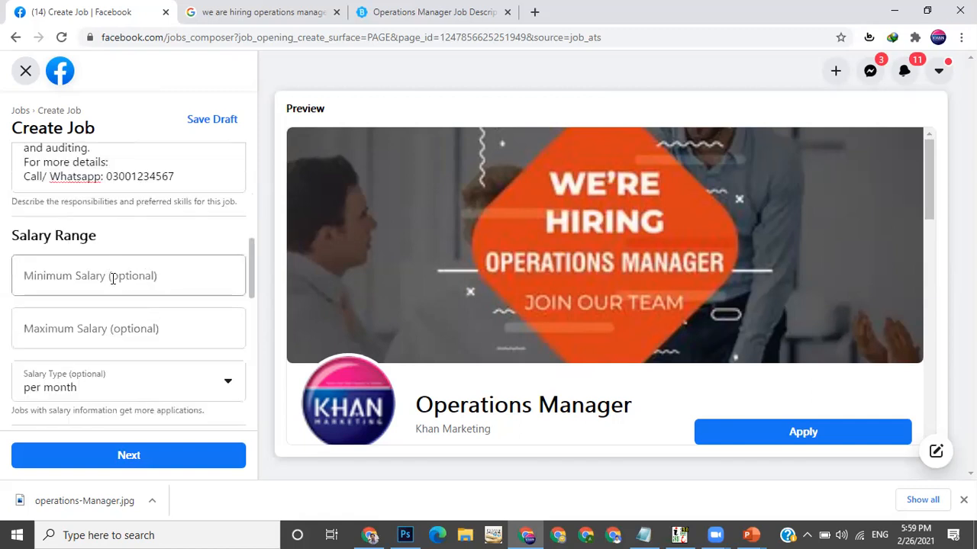
{"action": "scroll", "coordinate": [113, 279], "scroll_direction": "down", "scroll_amount": 1}
{"action": "scroll", "coordinate": [113, 278], "scroll_direction": "down", "scroll_amount": 1}
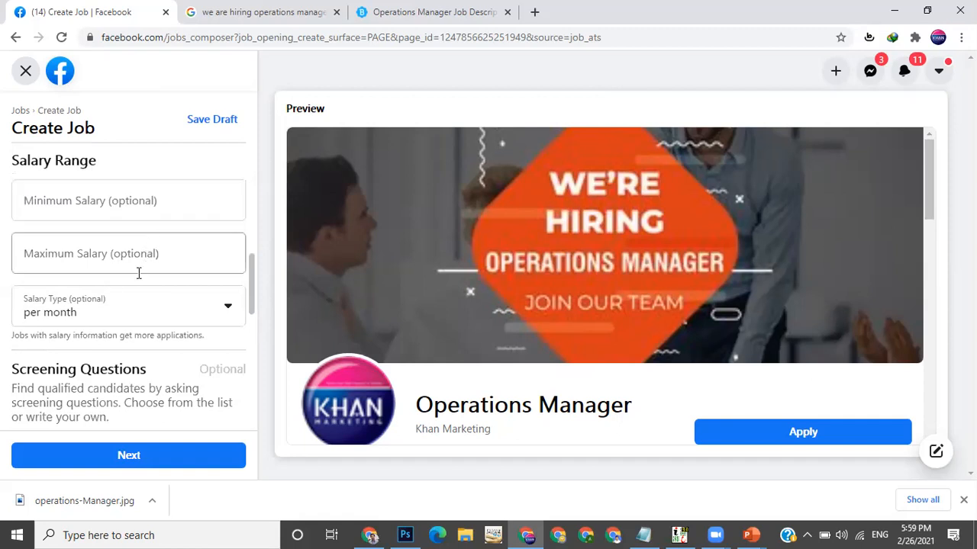
{"action": "scroll", "coordinate": [138, 273], "scroll_direction": "down", "scroll_amount": 1}
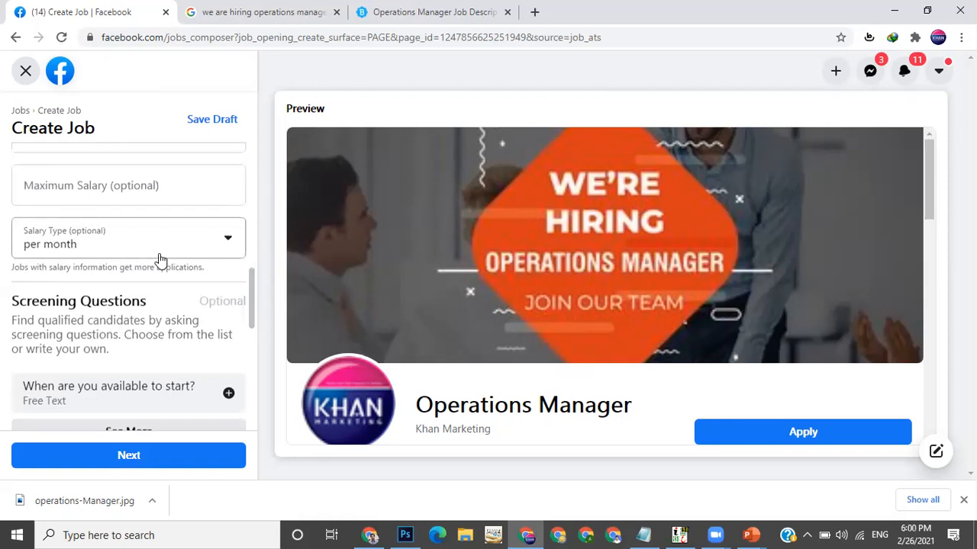
{"action": "scroll", "coordinate": [161, 260], "scroll_direction": "down", "scroll_amount": 2}
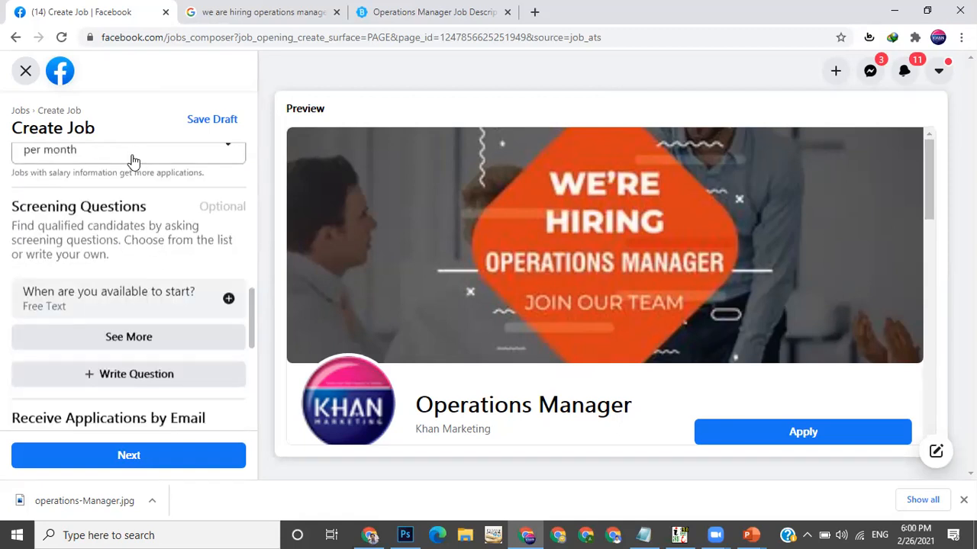
{"action": "left_click", "coordinate": [133, 161]}
{"action": "left_click", "coordinate": [131, 159]}
{"action": "scroll", "coordinate": [138, 240], "scroll_direction": "down", "scroll_amount": 2}
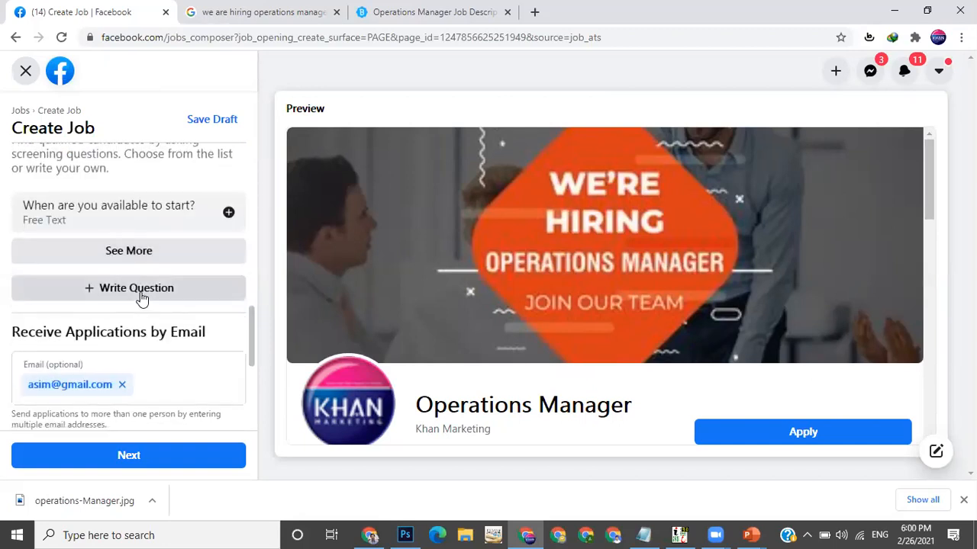
{"action": "scroll", "coordinate": [183, 251], "scroll_direction": "down", "scroll_amount": 2}
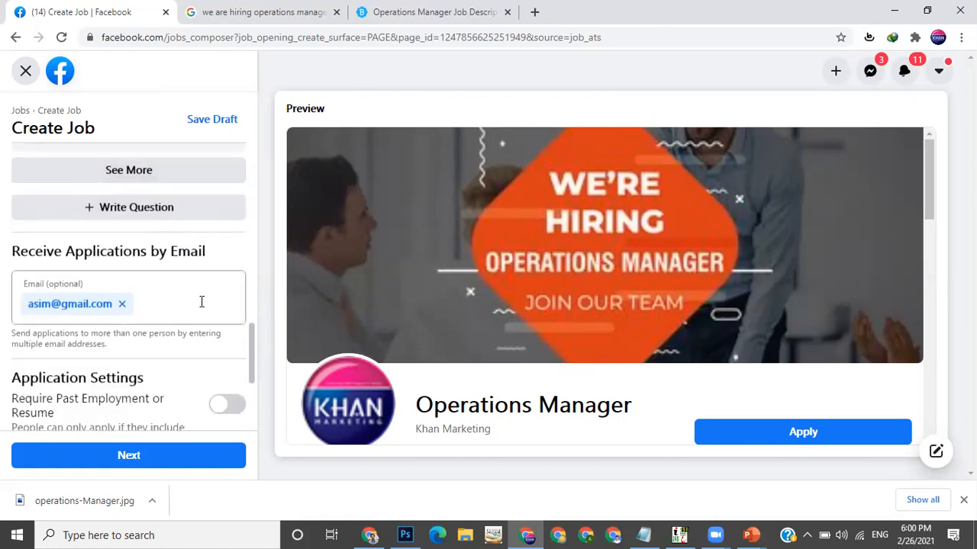
{"action": "scroll", "coordinate": [202, 302], "scroll_direction": "down", "scroll_amount": 4}
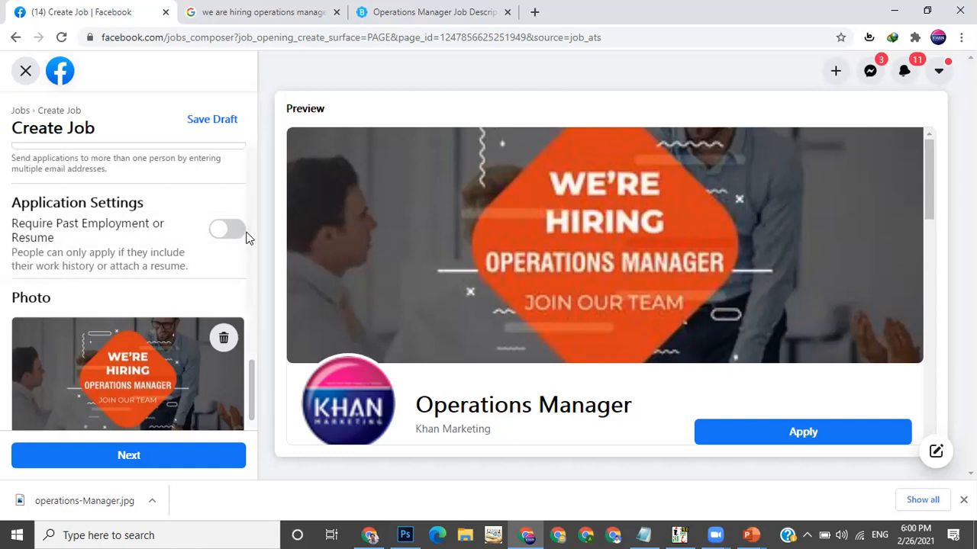
Leave Require Past Employment or Resume off and continue to the Select Audience step
{"action": "left_click", "coordinate": [222, 237]}
{"action": "left_click", "coordinate": [223, 239]}
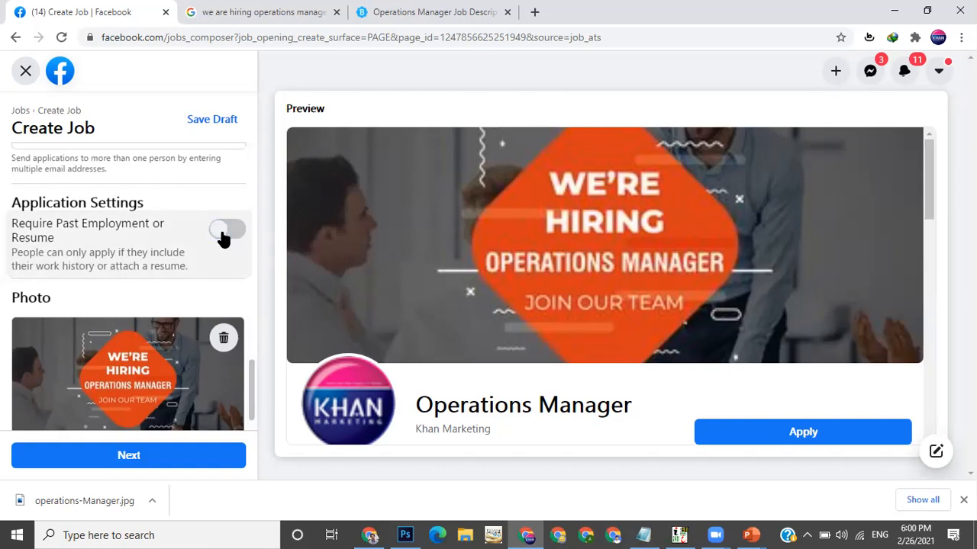
{"action": "scroll", "coordinate": [222, 239], "scroll_direction": "down", "scroll_amount": 1}
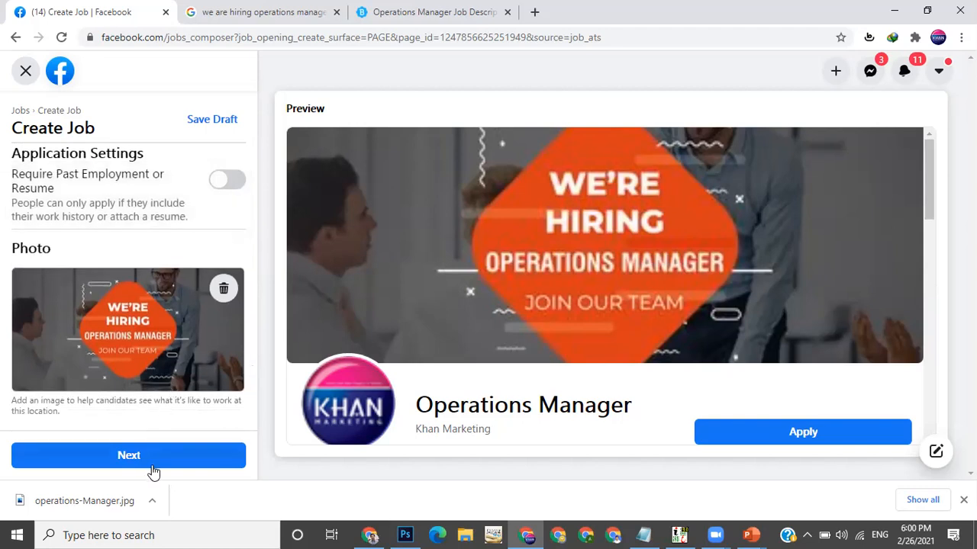
{"action": "left_click", "coordinate": [152, 457]}
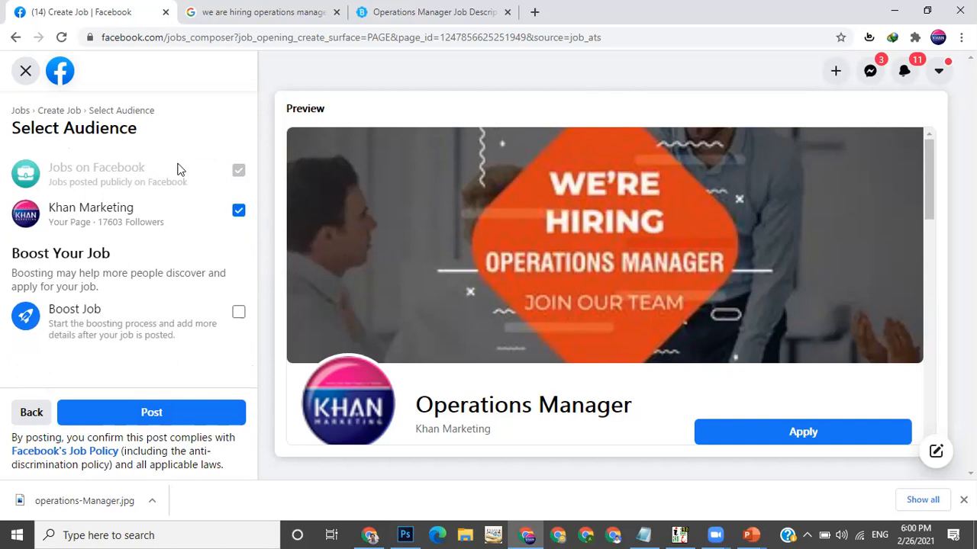
Toggle the Boost Job option on and back off
{"action": "left_click_drag", "start_coordinate": [178, 164], "coordinate": [223, 166]}
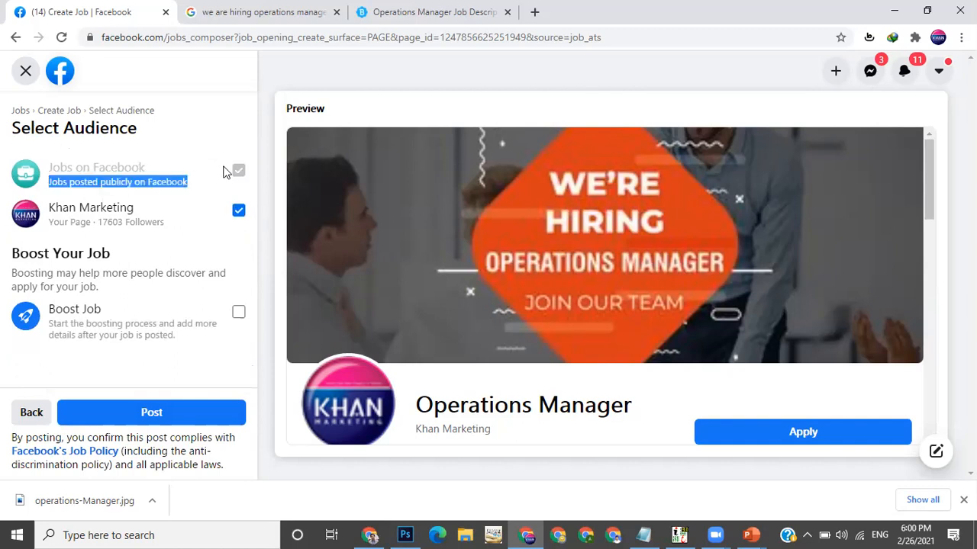
{"action": "left_click", "coordinate": [238, 314]}
{"action": "left_click", "coordinate": [239, 314]}
{"action": "left_click", "coordinate": [211, 242]}
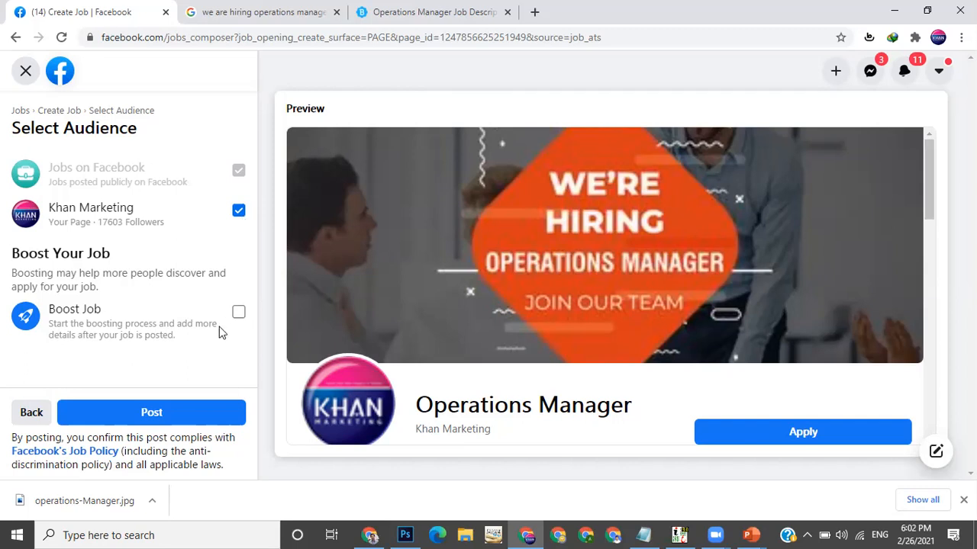
Post the job to Jobs on Facebook and the Khan Marketing page, then review the published listing
{"action": "left_click", "coordinate": [166, 413]}
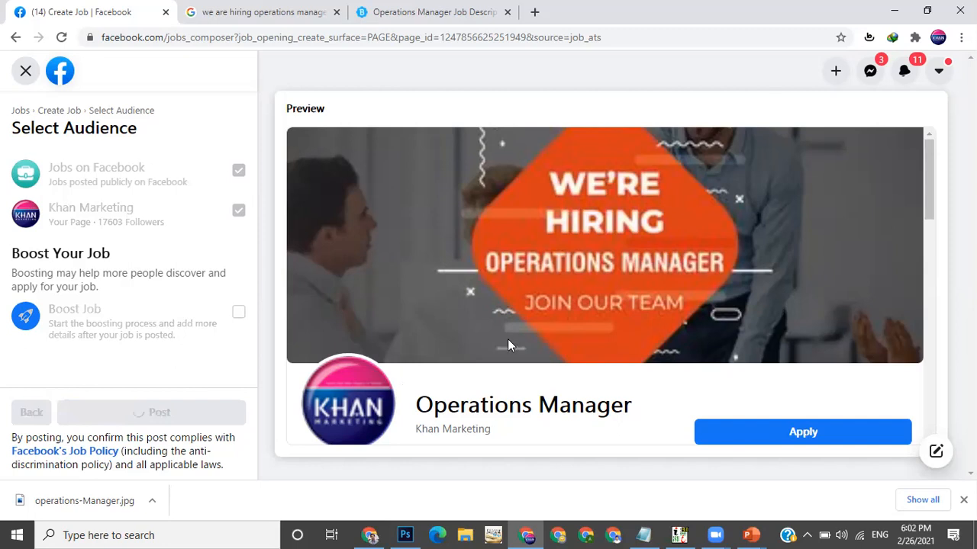
{"action": "scroll", "coordinate": [512, 345], "scroll_direction": "down", "scroll_amount": 1}
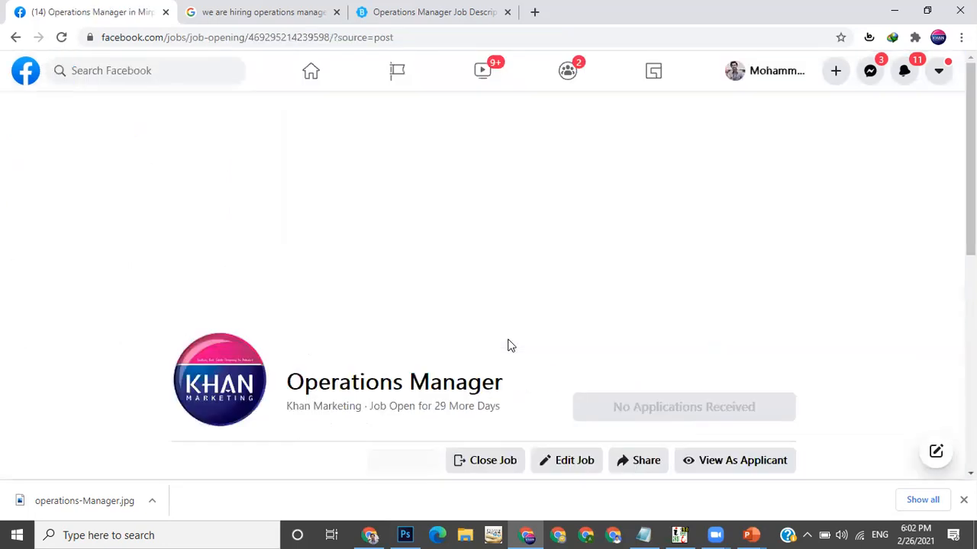
{"action": "scroll", "coordinate": [511, 345], "scroll_direction": "down", "scroll_amount": 5}
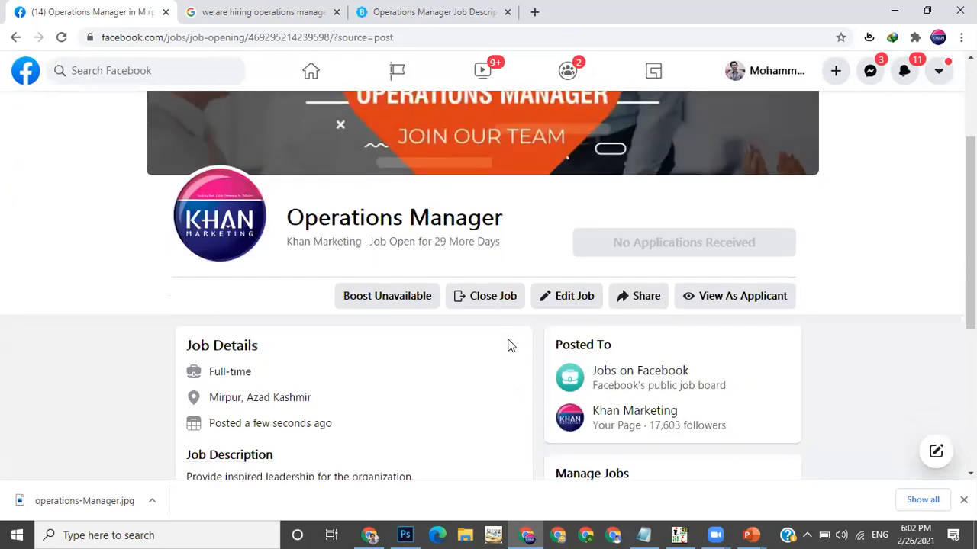
{"action": "scroll", "coordinate": [511, 345], "scroll_direction": "up", "scroll_amount": 1}
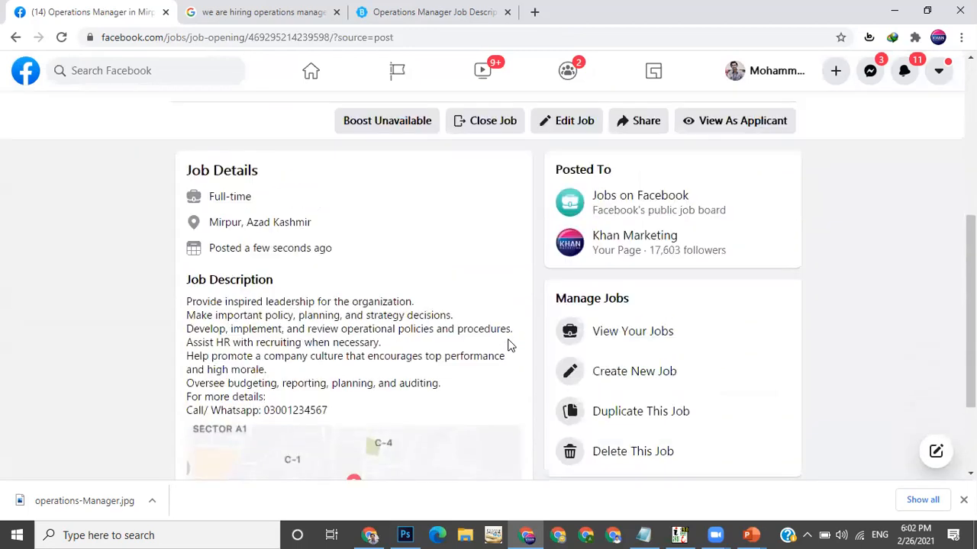
{"action": "scroll", "coordinate": [510, 345], "scroll_direction": "up", "scroll_amount": 4}
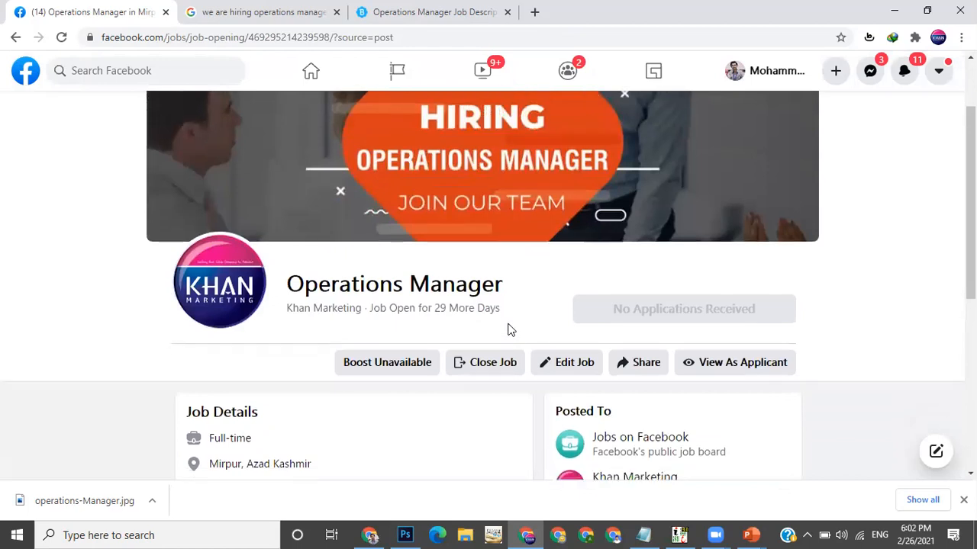
Return to the Khan Marketing page's Home and scroll through its timeline and page information
{"action": "scroll", "coordinate": [507, 324], "scroll_direction": "down", "scroll_amount": 1}
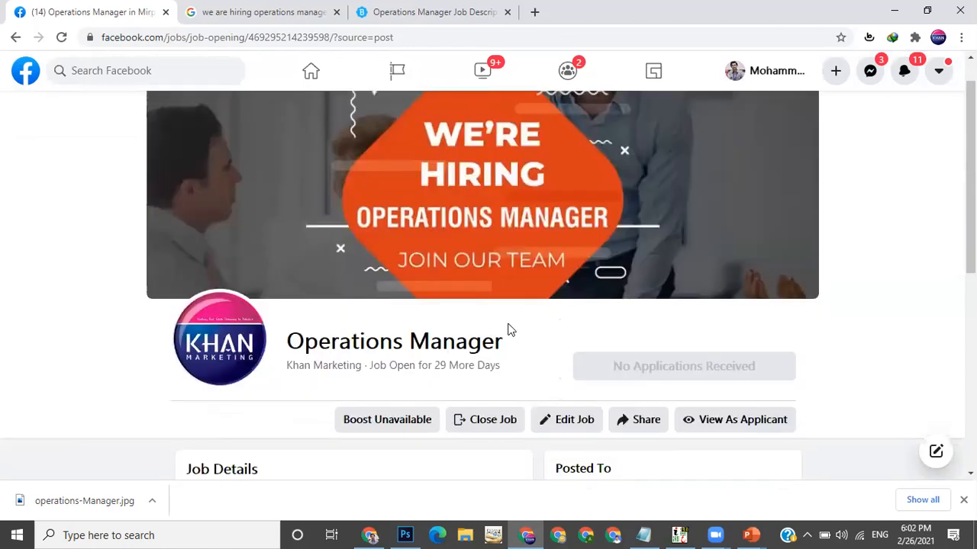
{"action": "scroll", "coordinate": [244, 190], "scroll_direction": "up", "scroll_amount": 1}
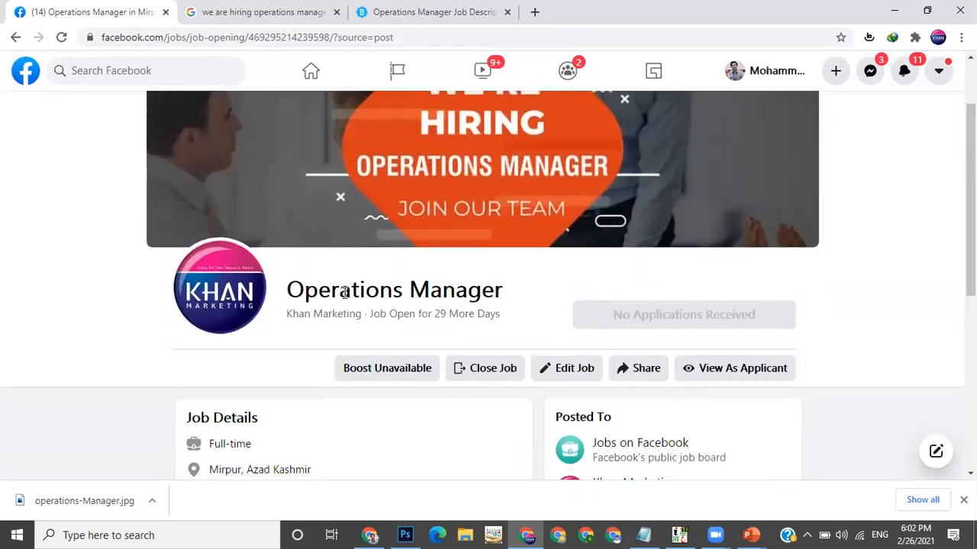
{"action": "left_click", "coordinate": [15, 39]}
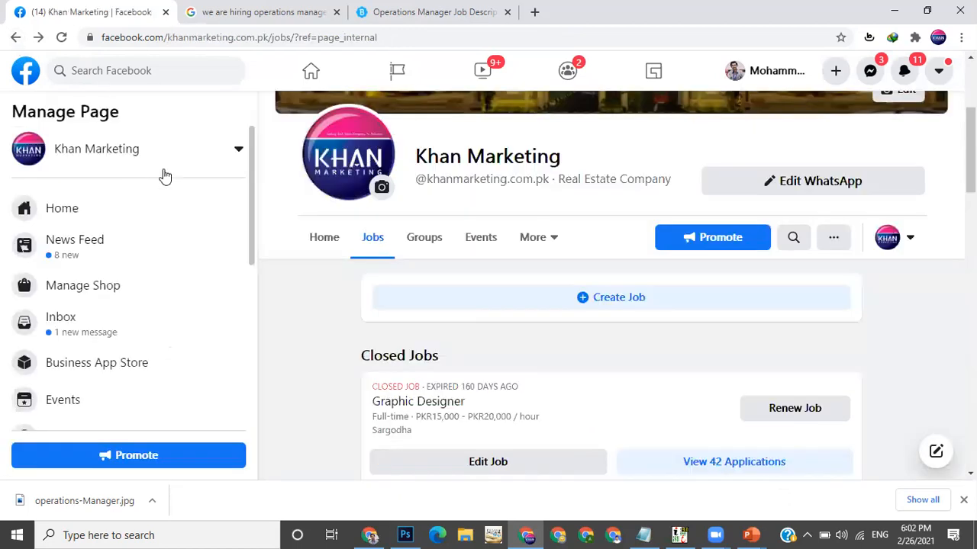
{"action": "left_click", "coordinate": [96, 220]}
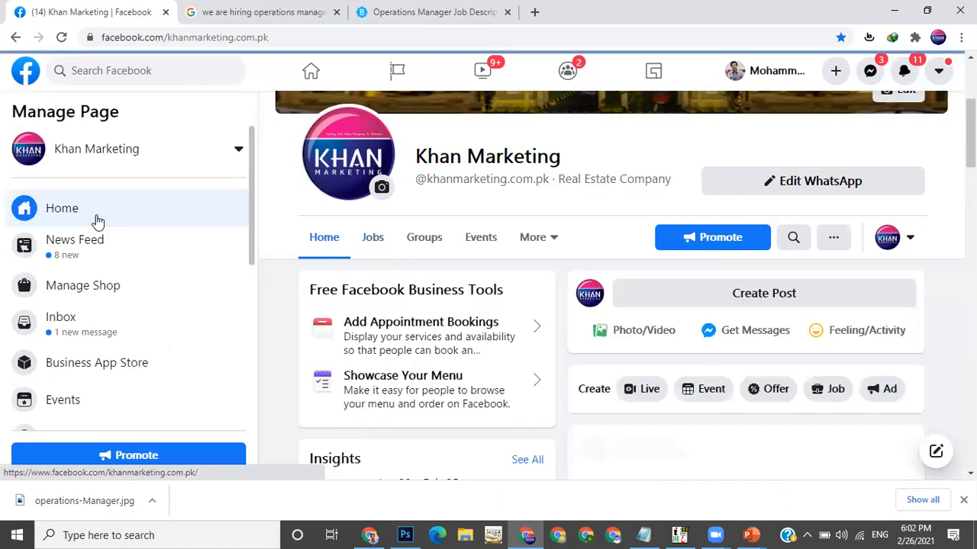
{"action": "scroll", "coordinate": [773, 268], "scroll_direction": "down", "scroll_amount": 2}
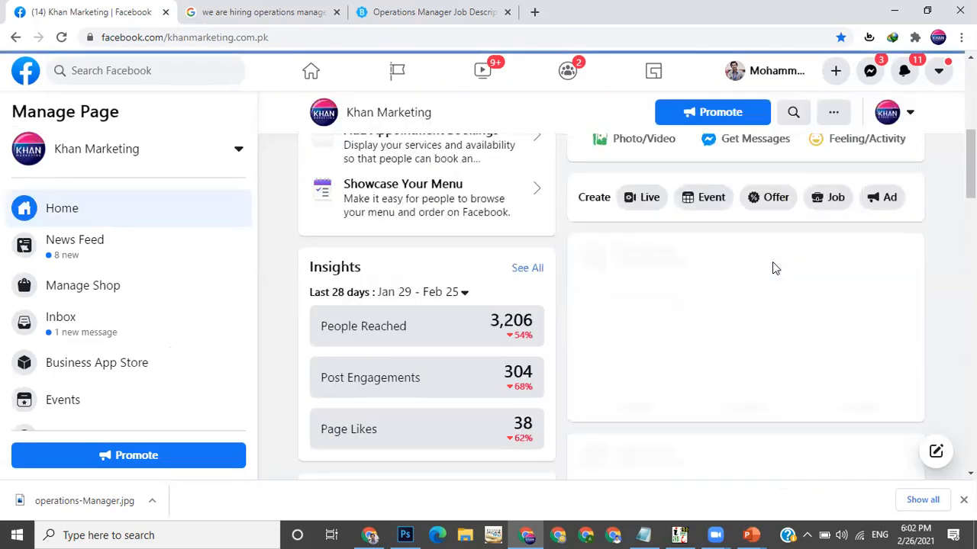
{"action": "scroll", "coordinate": [773, 262], "scroll_direction": "down", "scroll_amount": 6}
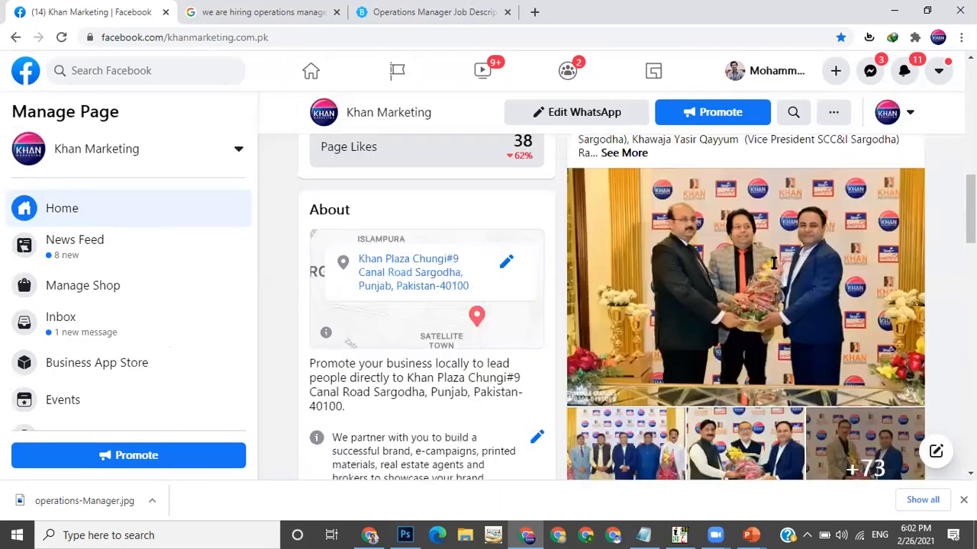
{"action": "scroll", "coordinate": [774, 264], "scroll_direction": "down", "scroll_amount": 2}
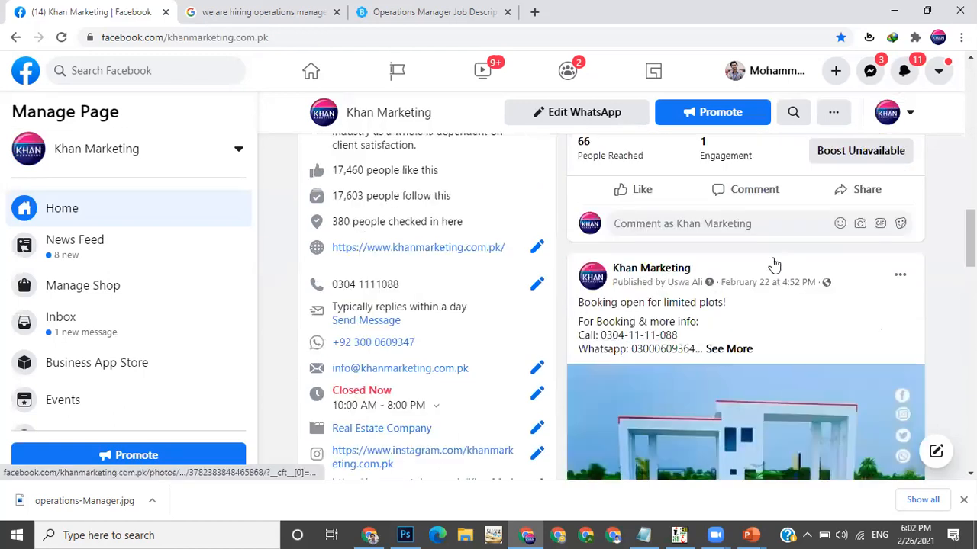
{"action": "scroll", "coordinate": [774, 264], "scroll_direction": "up", "scroll_amount": 5}
{"action": "scroll", "coordinate": [63, 114], "scroll_direction": "up", "scroll_amount": 3}
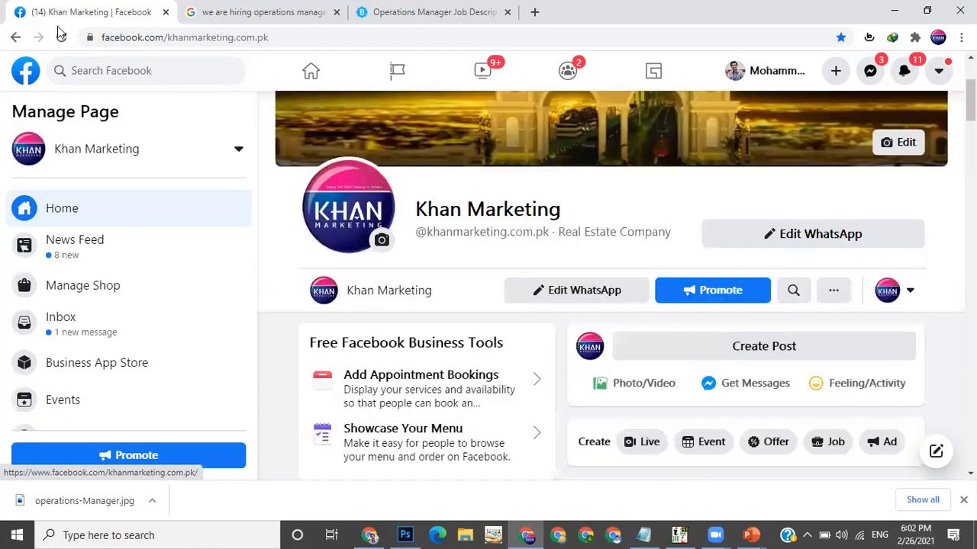
{"action": "left_click", "coordinate": [62, 37]}
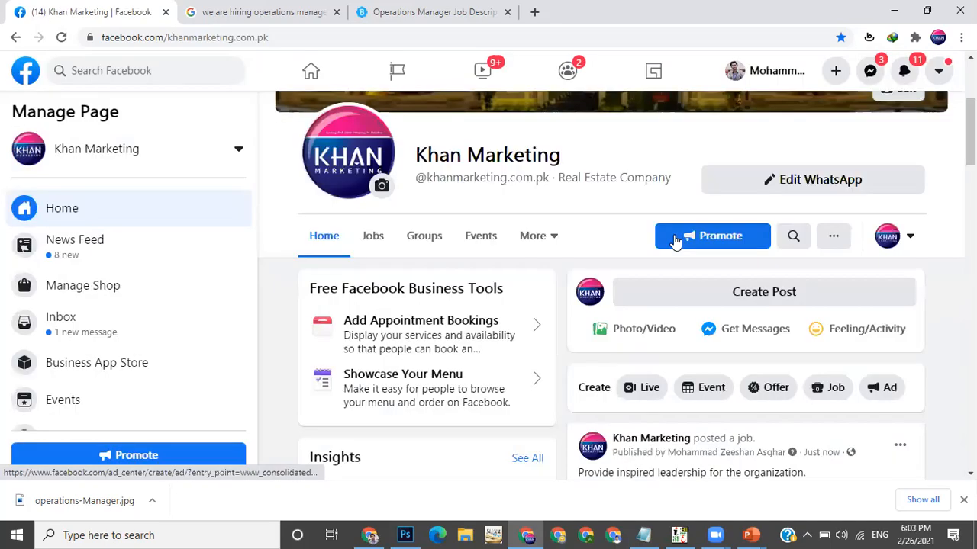
Open the Operations Manager job from its timeline post and review the listing's details
{"action": "scroll", "coordinate": [674, 240], "scroll_direction": "down", "scroll_amount": 2}
{"action": "scroll", "coordinate": [674, 240], "scroll_direction": "down", "scroll_amount": 2}
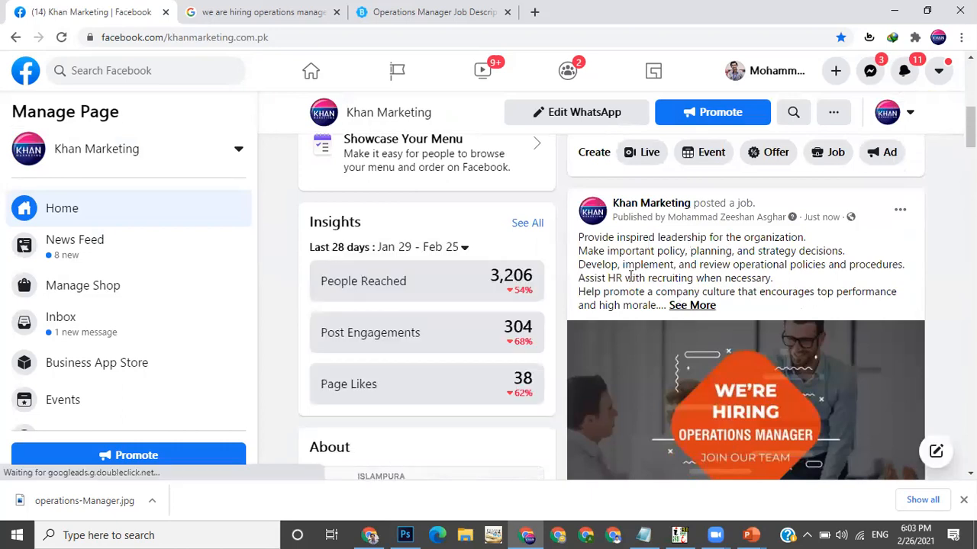
{"action": "scroll", "coordinate": [867, 377], "scroll_direction": "down", "scroll_amount": 2}
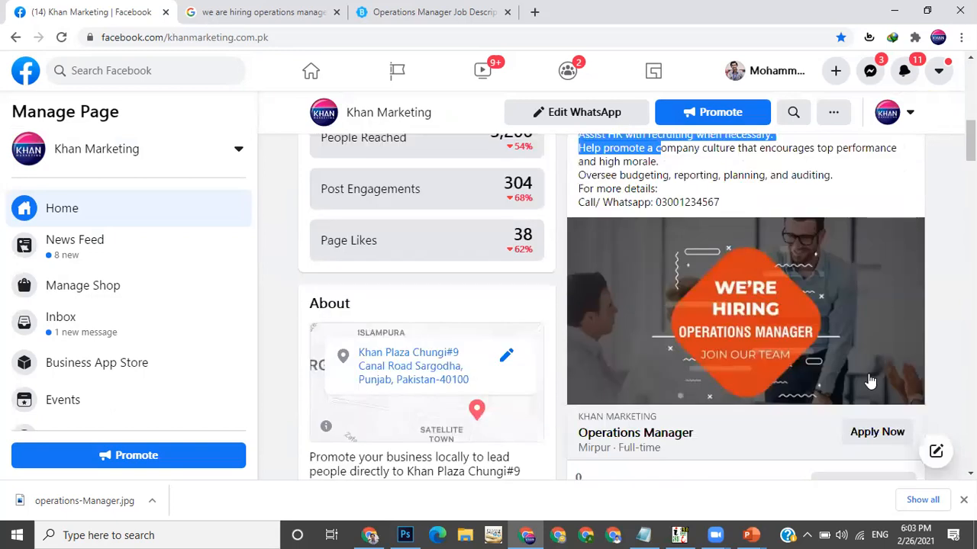
{"action": "scroll", "coordinate": [885, 401], "scroll_direction": "down", "scroll_amount": 1}
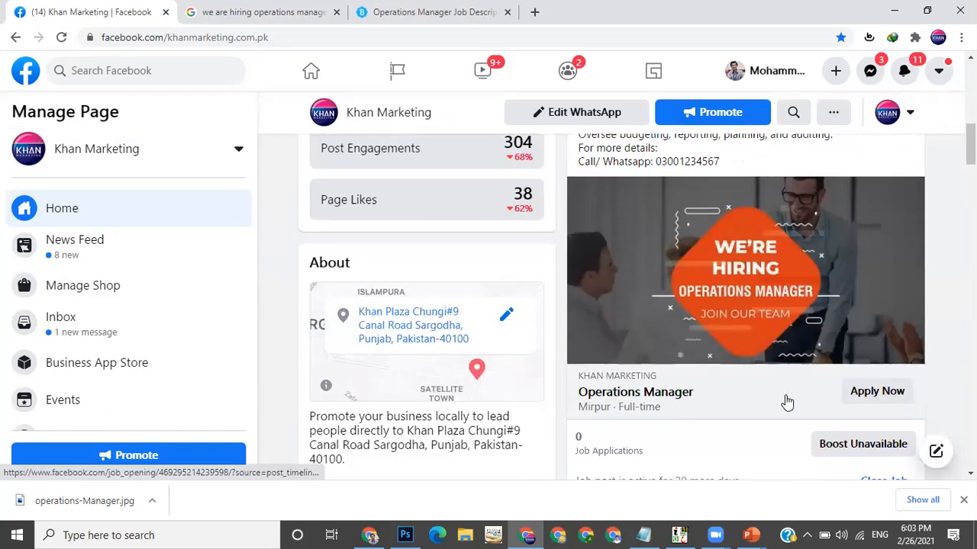
{"action": "left_click", "coordinate": [867, 403]}
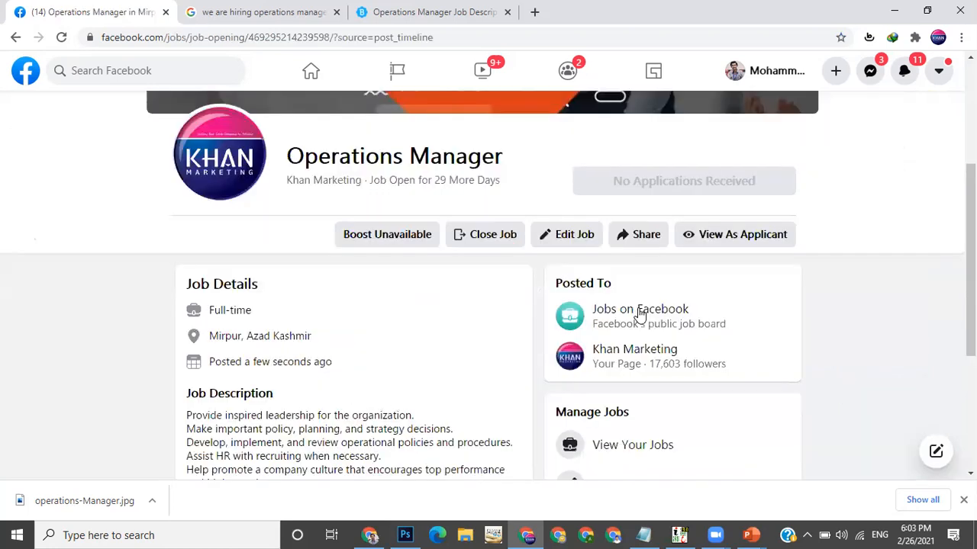
{"action": "scroll", "coordinate": [639, 314], "scroll_direction": "down", "scroll_amount": 2}
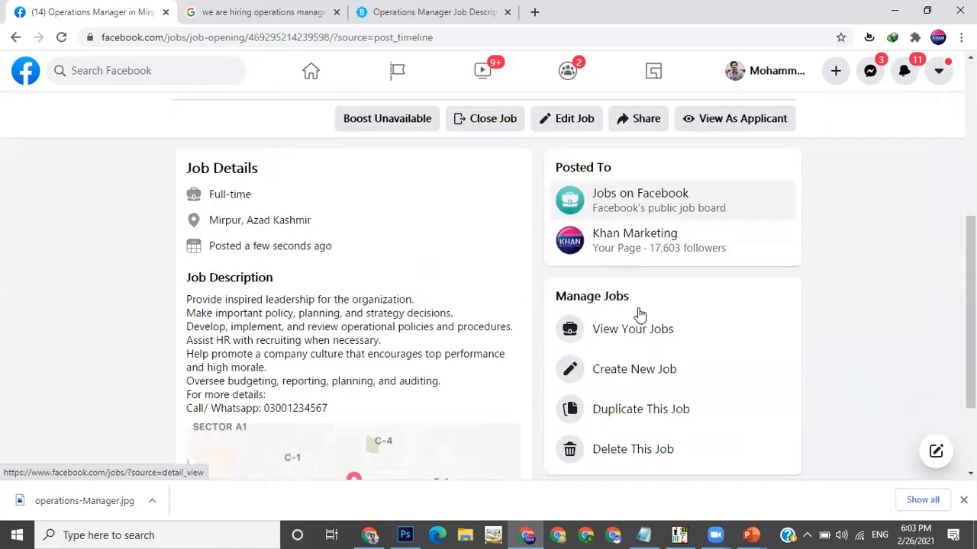
{"action": "scroll", "coordinate": [639, 315], "scroll_direction": "down", "scroll_amount": 2}
{"action": "scroll", "coordinate": [639, 315], "scroll_direction": "up", "scroll_amount": 2}
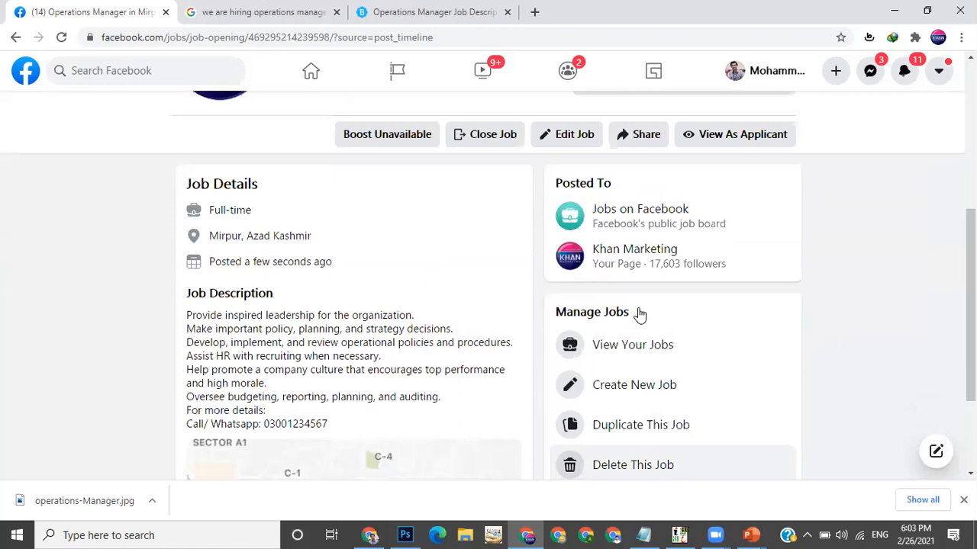
{"action": "scroll", "coordinate": [639, 314], "scroll_direction": "up", "scroll_amount": 5}
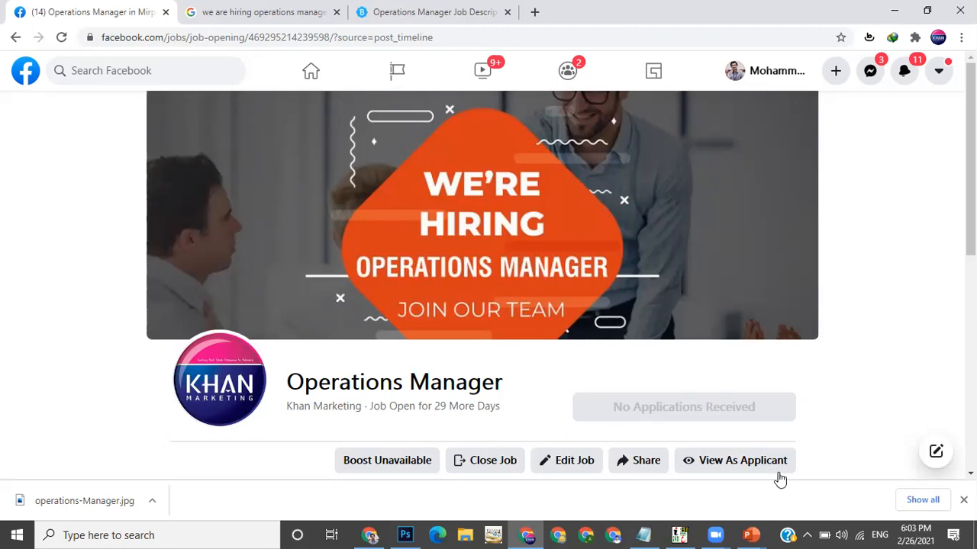
{"action": "scroll", "coordinate": [732, 458], "scroll_direction": "down", "scroll_amount": 2}
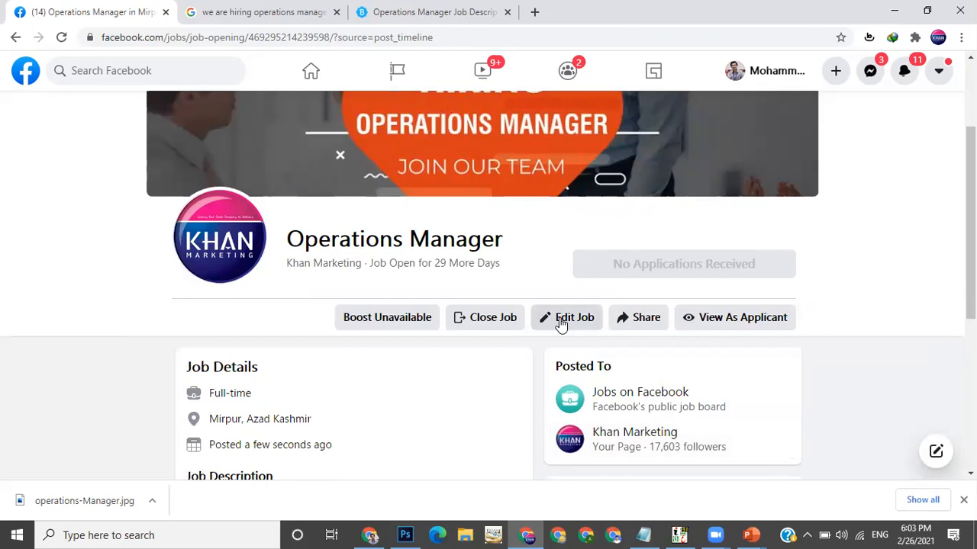
Close the Operations Manager job answering No to the hiring question, then renew it
{"action": "left_click", "coordinate": [496, 319]}
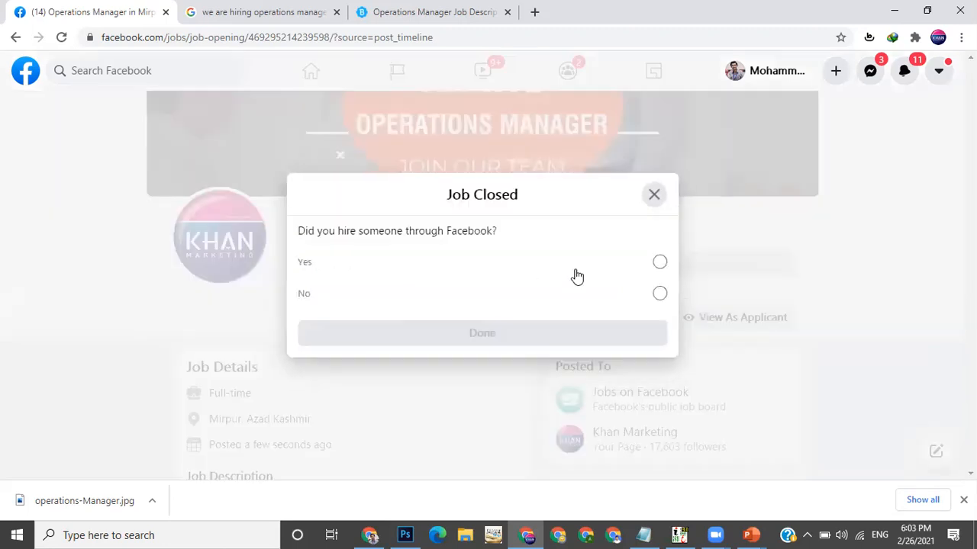
{"action": "left_click", "coordinate": [555, 305]}
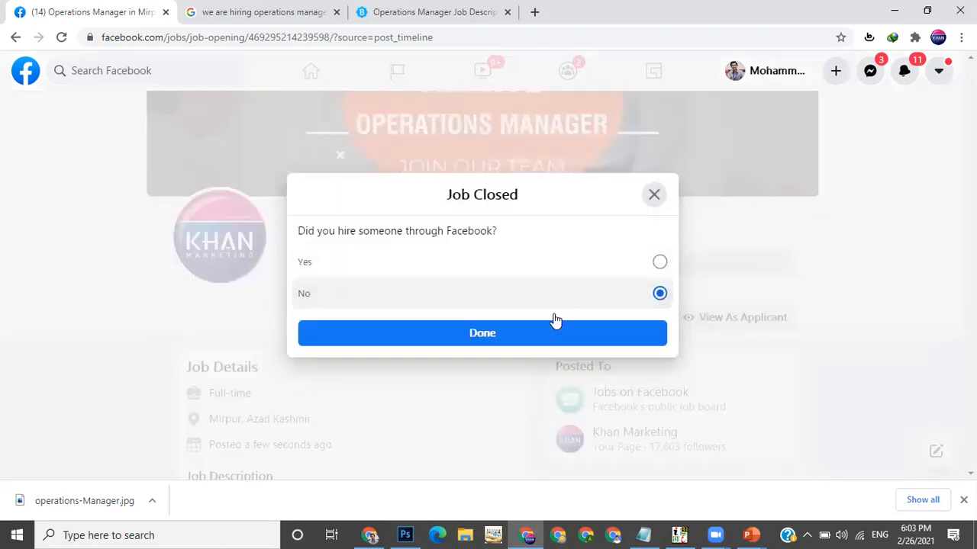
{"action": "left_click", "coordinate": [551, 335]}
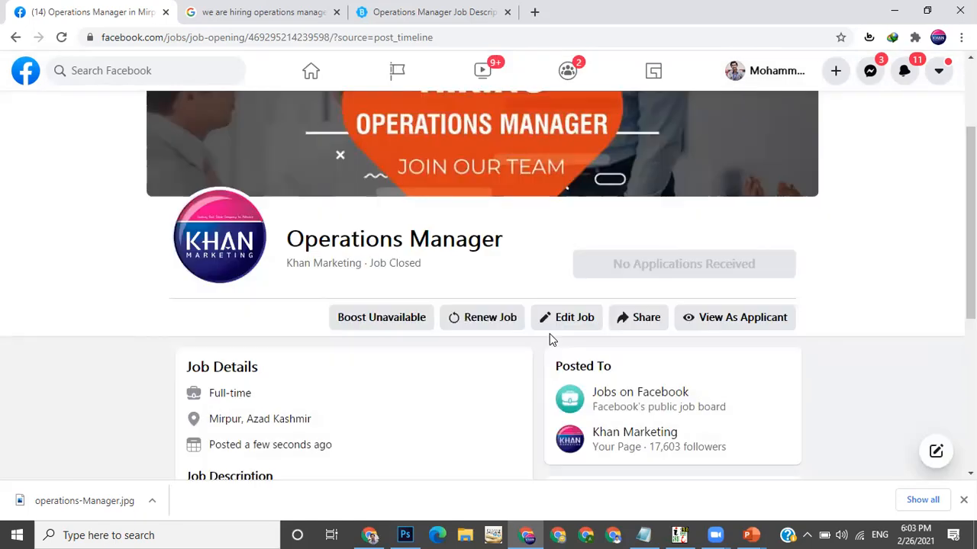
{"action": "left_click", "coordinate": [484, 319]}
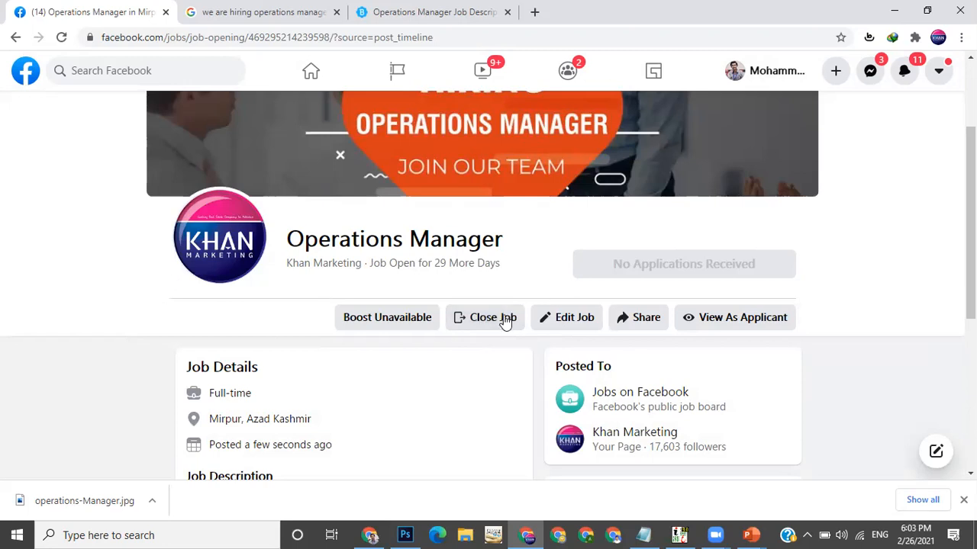
Open the Khan Marketing page's Jobs tab and review the open and closed job listings
{"action": "left_click", "coordinate": [27, 72]}
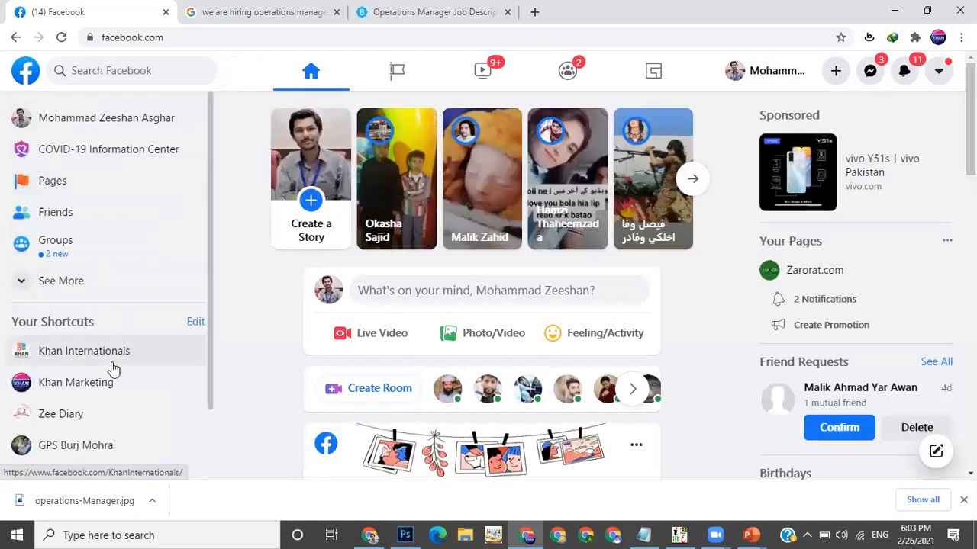
{"action": "left_click", "coordinate": [104, 388]}
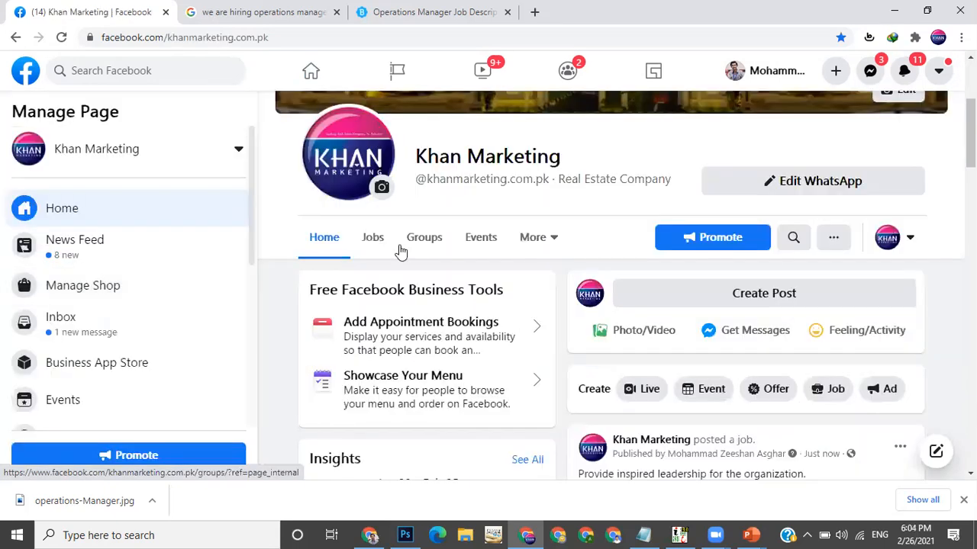
{"action": "left_click", "coordinate": [374, 246]}
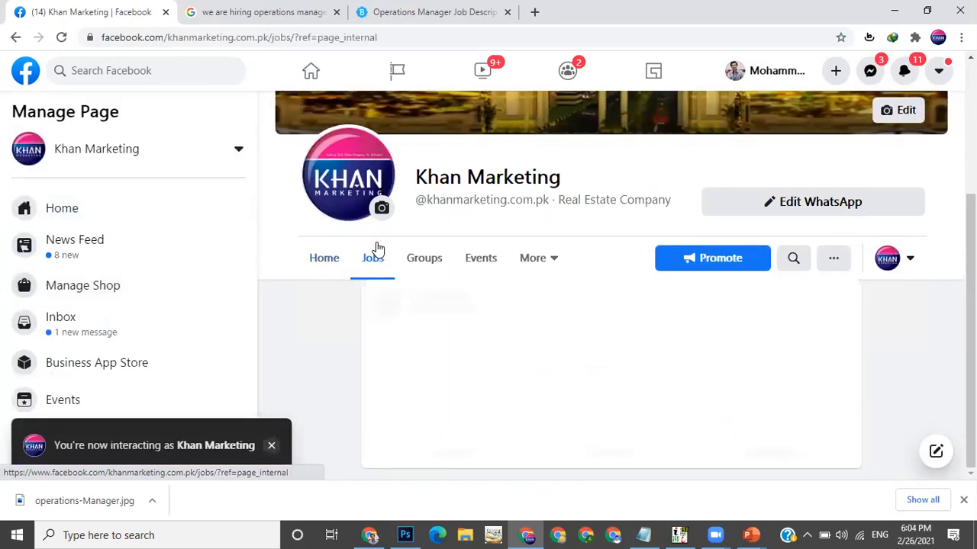
{"action": "scroll", "coordinate": [509, 290], "scroll_direction": "down", "scroll_amount": 1}
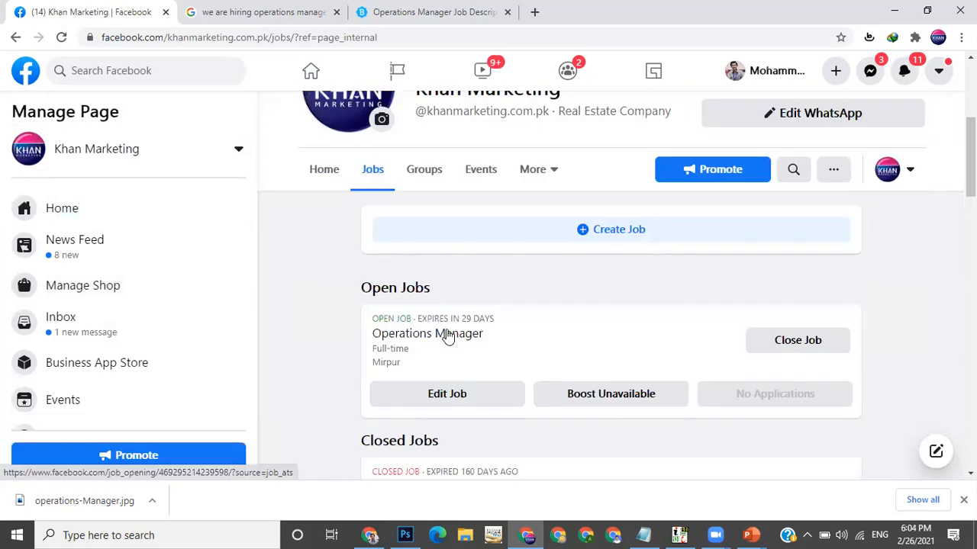
{"action": "left_click_drag", "start_coordinate": [430, 343], "coordinate": [462, 324]}
{"action": "scroll", "coordinate": [560, 331], "scroll_direction": "down", "scroll_amount": 2}
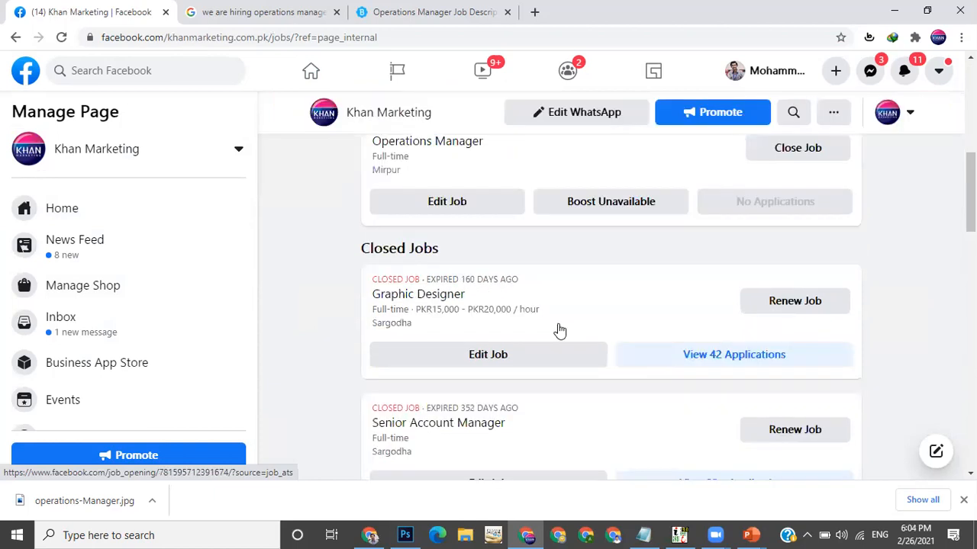
{"action": "scroll", "coordinate": [559, 330], "scroll_direction": "up", "scroll_amount": 1}
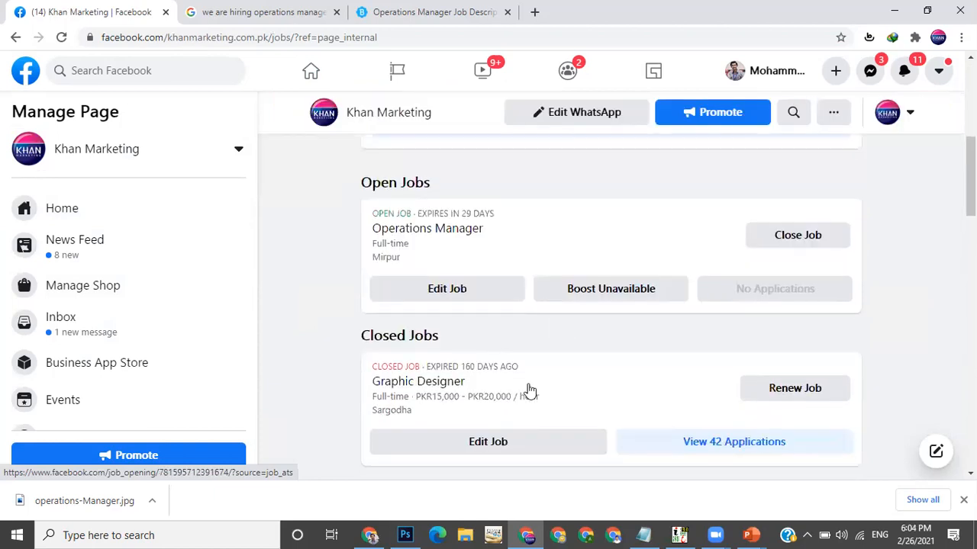
{"action": "scroll", "coordinate": [429, 305], "scroll_direction": "down", "scroll_amount": 1}
{"action": "scroll", "coordinate": [431, 304], "scroll_direction": "down", "scroll_amount": 1}
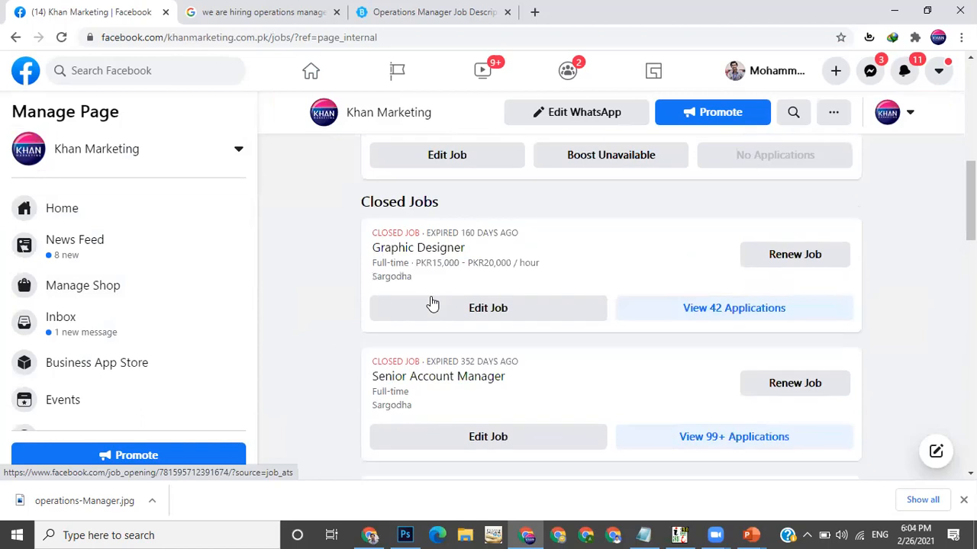
{"action": "scroll", "coordinate": [491, 373], "scroll_direction": "down", "scroll_amount": 1}
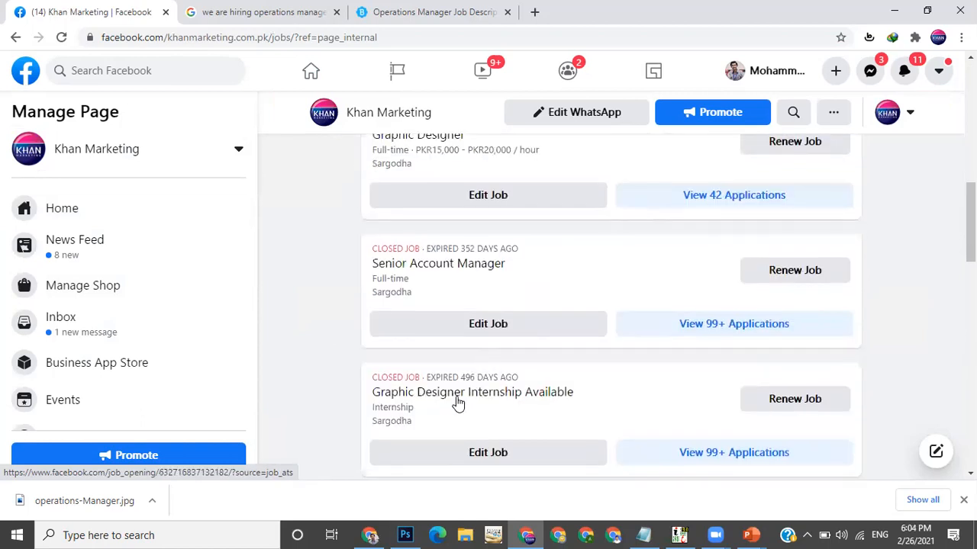
{"action": "scroll", "coordinate": [458, 401], "scroll_direction": "down", "scroll_amount": 2}
{"action": "scroll", "coordinate": [462, 402], "scroll_direction": "down", "scroll_amount": 1}
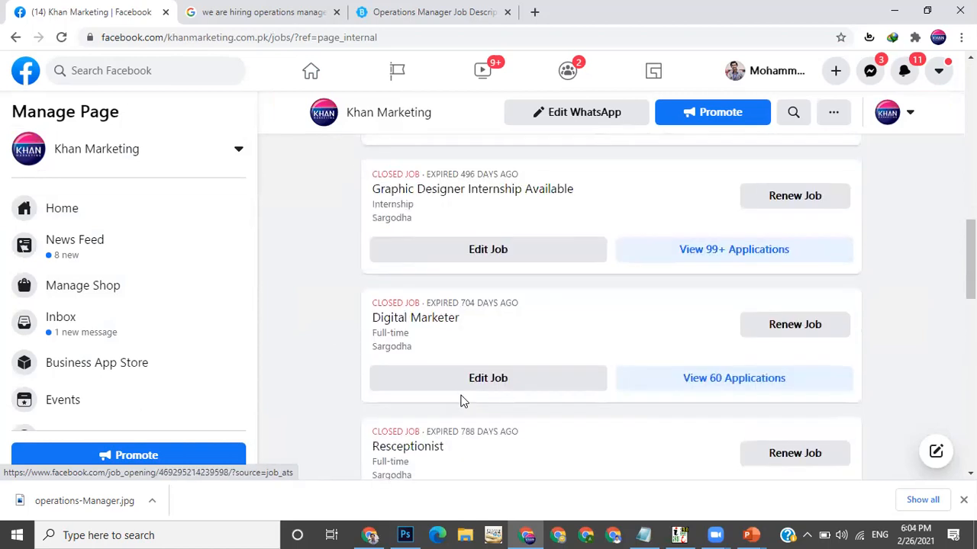
{"action": "scroll", "coordinate": [460, 399], "scroll_direction": "down", "scroll_amount": 2}
{"action": "scroll", "coordinate": [460, 399], "scroll_direction": "up", "scroll_amount": 4}
{"action": "scroll", "coordinate": [460, 398], "scroll_direction": "up", "scroll_amount": 4}
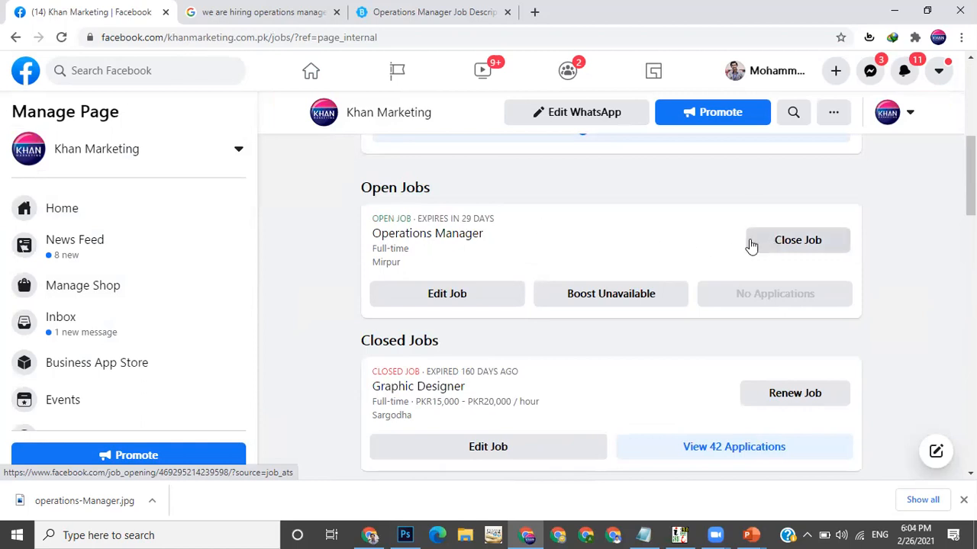
Close the Operations Manager job from the Jobs tab, answering the hiring question
{"action": "left_click", "coordinate": [784, 249]}
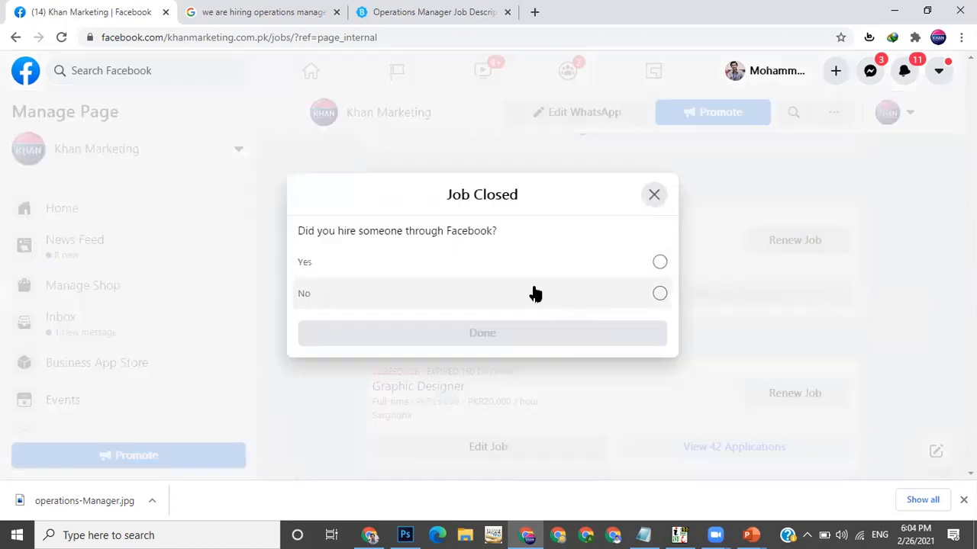
{"action": "left_click", "coordinate": [533, 294]}
{"action": "left_click_drag", "start_coordinate": [360, 231], "coordinate": [435, 239]}
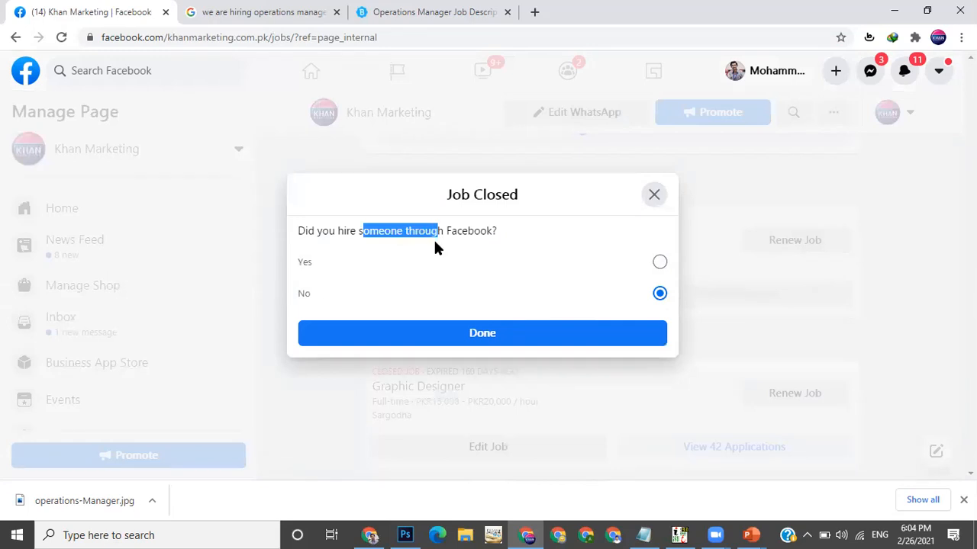
{"action": "left_click", "coordinate": [439, 262]}
{"action": "left_click", "coordinate": [471, 331]}
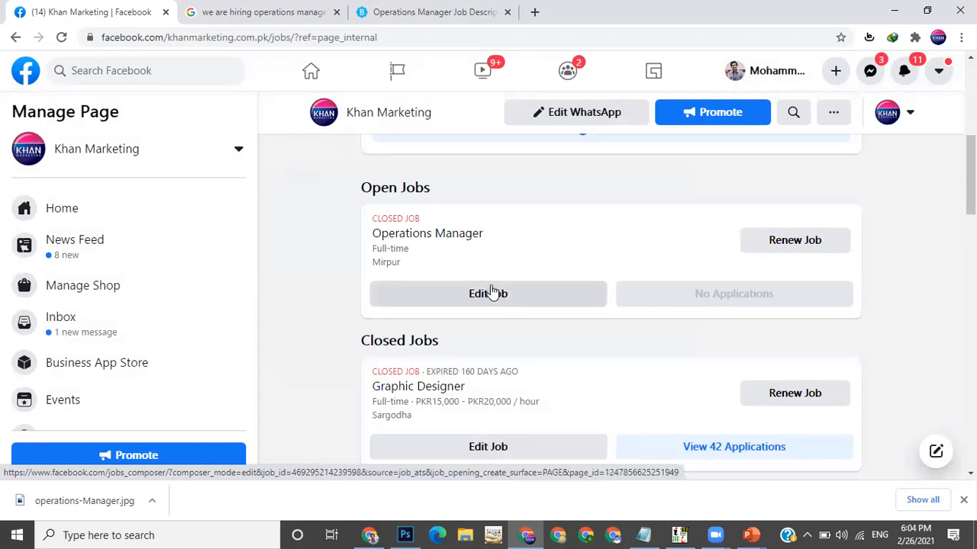
{"action": "scroll", "coordinate": [489, 293], "scroll_direction": "up", "scroll_amount": 2}
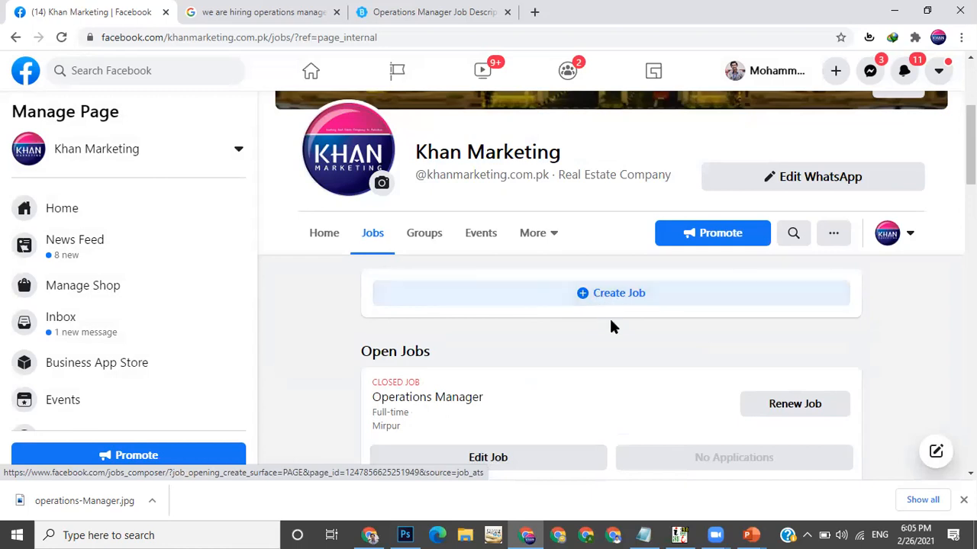
Switch from the Jobs tab to the Khan Marketing page's Home tab
{"action": "scroll", "coordinate": [611, 327], "scroll_direction": "down", "scroll_amount": 1}
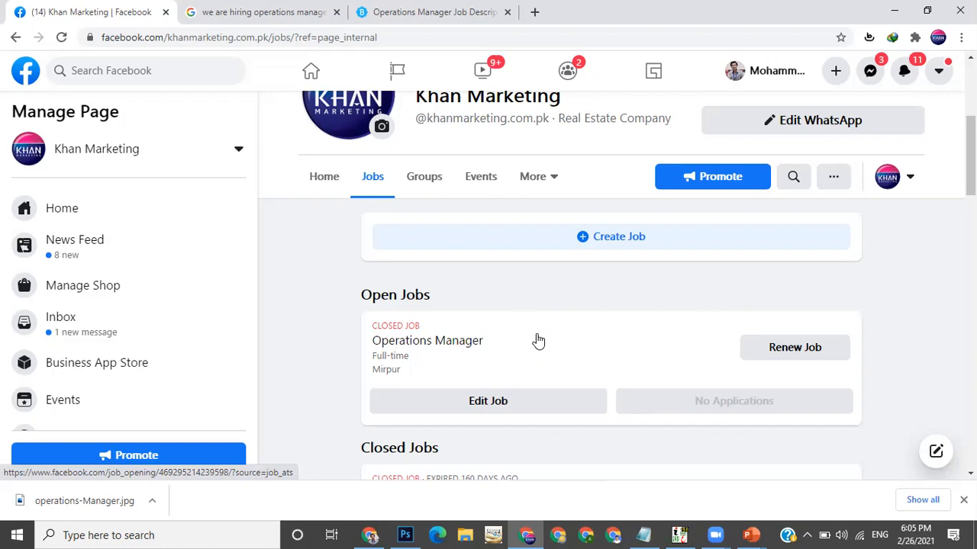
{"action": "scroll", "coordinate": [538, 341], "scroll_direction": "up", "scroll_amount": 1}
{"action": "scroll", "coordinate": [538, 341], "scroll_direction": "down", "scroll_amount": 2}
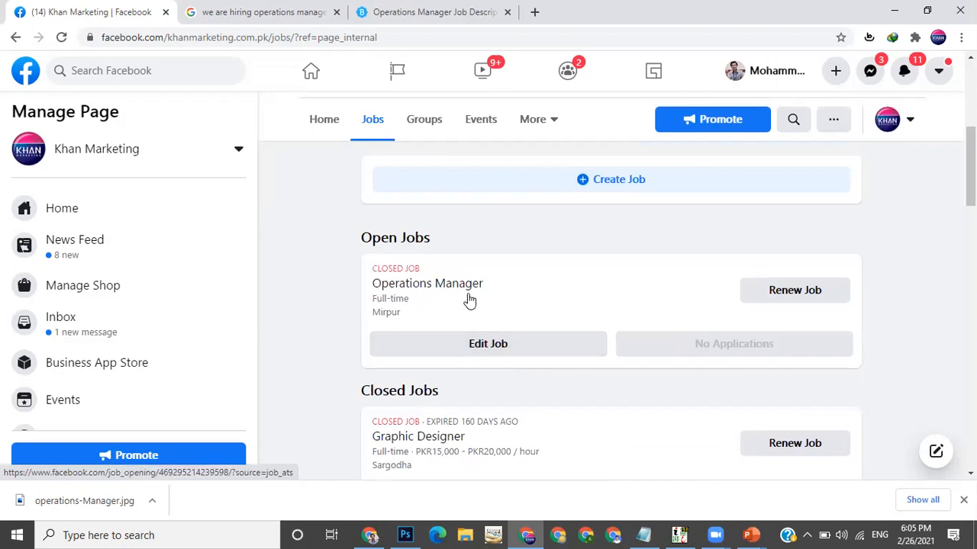
{"action": "scroll", "coordinate": [458, 305], "scroll_direction": "up", "scroll_amount": 3}
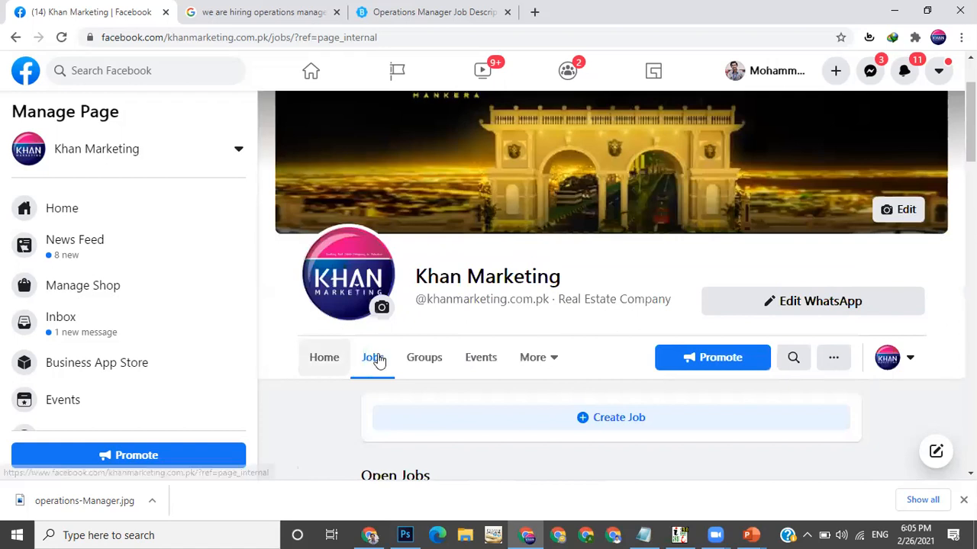
{"action": "left_click", "coordinate": [331, 365]}
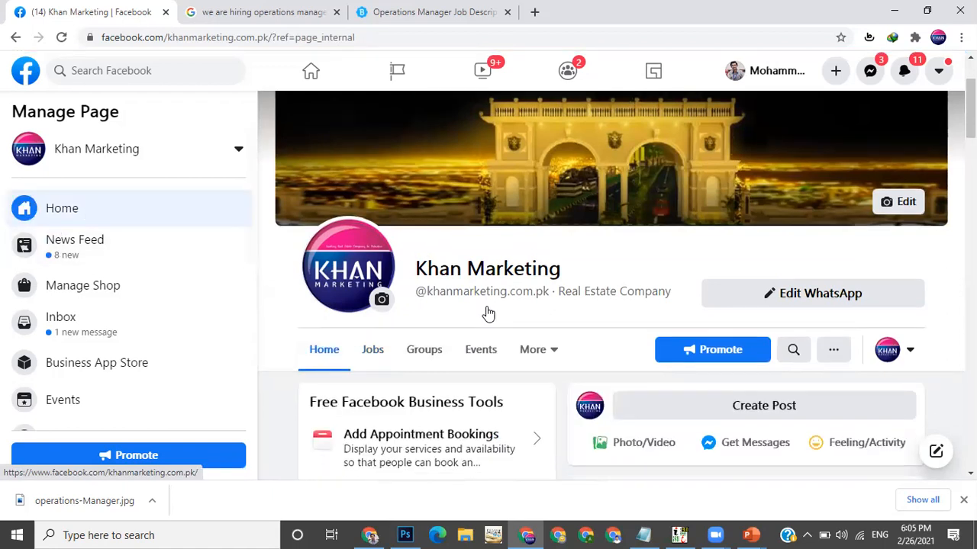
{"action": "scroll", "coordinate": [486, 312], "scroll_direction": "down", "scroll_amount": 4}
{"action": "scroll", "coordinate": [486, 312], "scroll_direction": "up", "scroll_amount": 6}
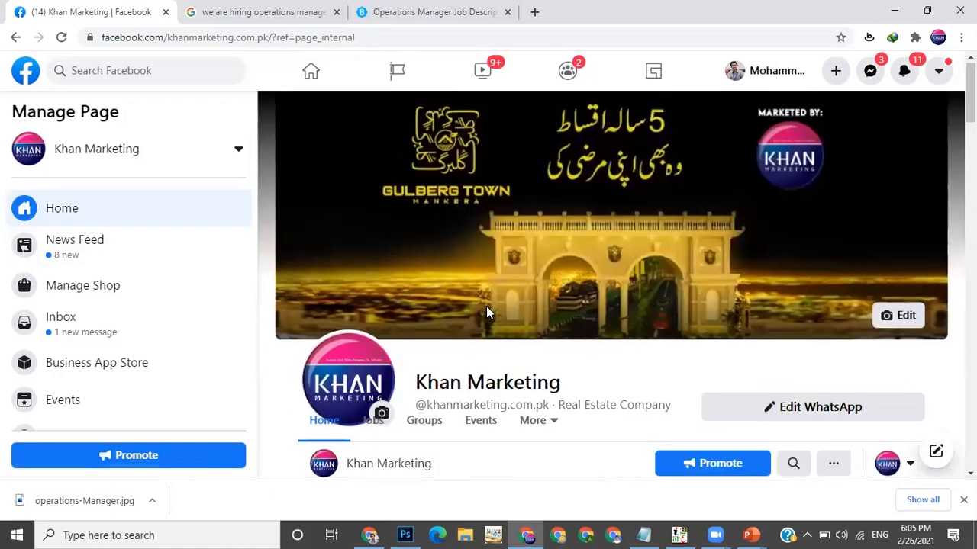
{"action": "scroll", "coordinate": [385, 393], "scroll_direction": "down", "scroll_amount": 2}
Return to the Jobs tab and open the applications received for the closed Graphic Designer job
{"action": "left_click", "coordinate": [382, 394]}
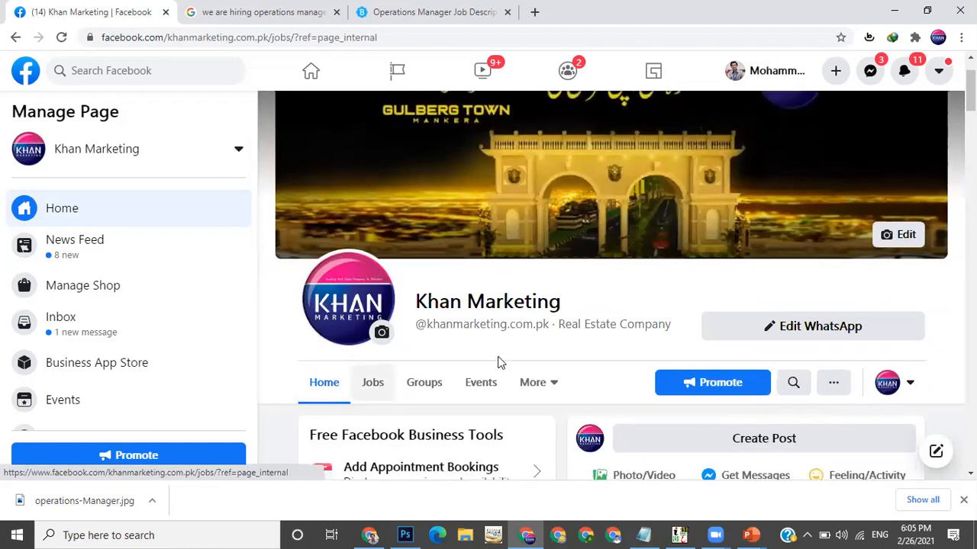
{"action": "scroll", "coordinate": [511, 357], "scroll_direction": "down", "scroll_amount": 1}
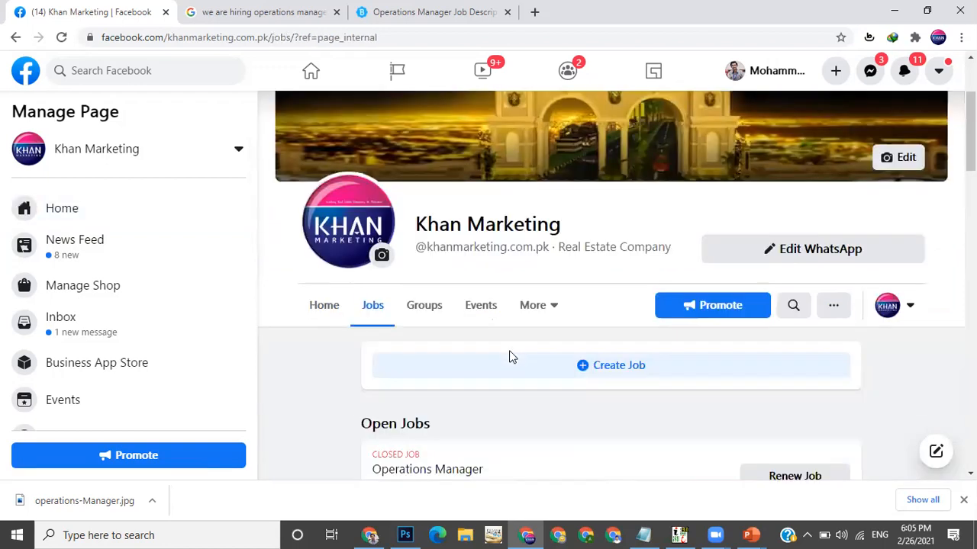
{"action": "scroll", "coordinate": [511, 357], "scroll_direction": "down", "scroll_amount": 4}
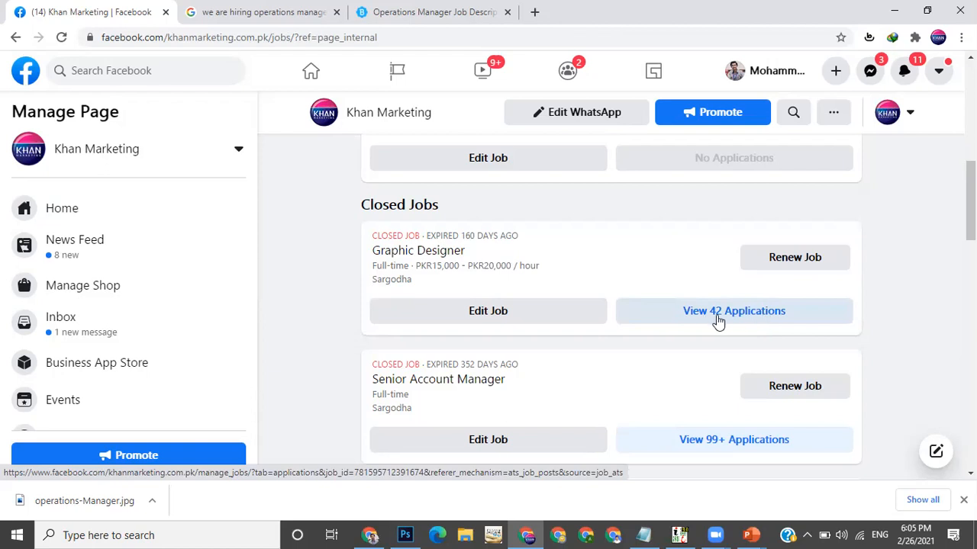
{"action": "scroll", "coordinate": [720, 320], "scroll_direction": "down", "scroll_amount": 1}
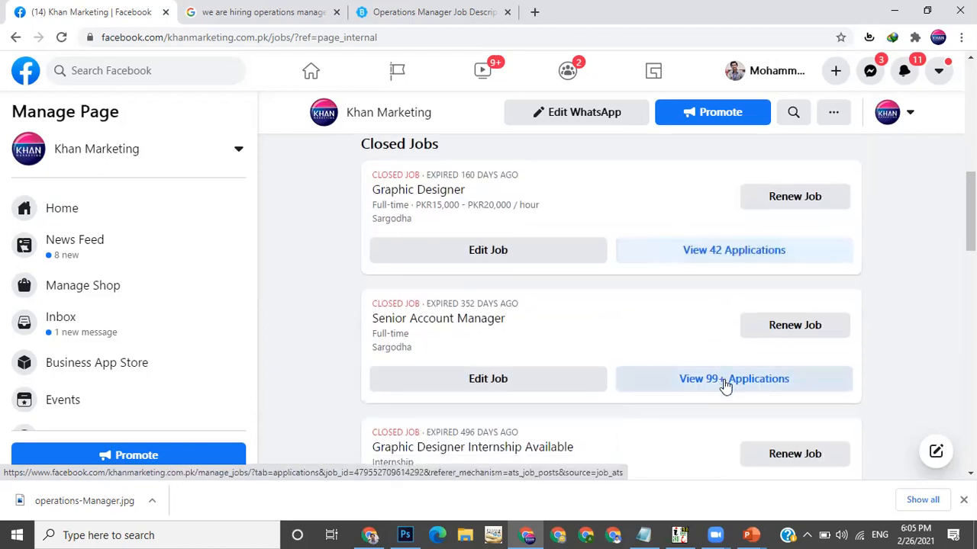
{"action": "scroll", "coordinate": [725, 386], "scroll_direction": "down", "scroll_amount": 2}
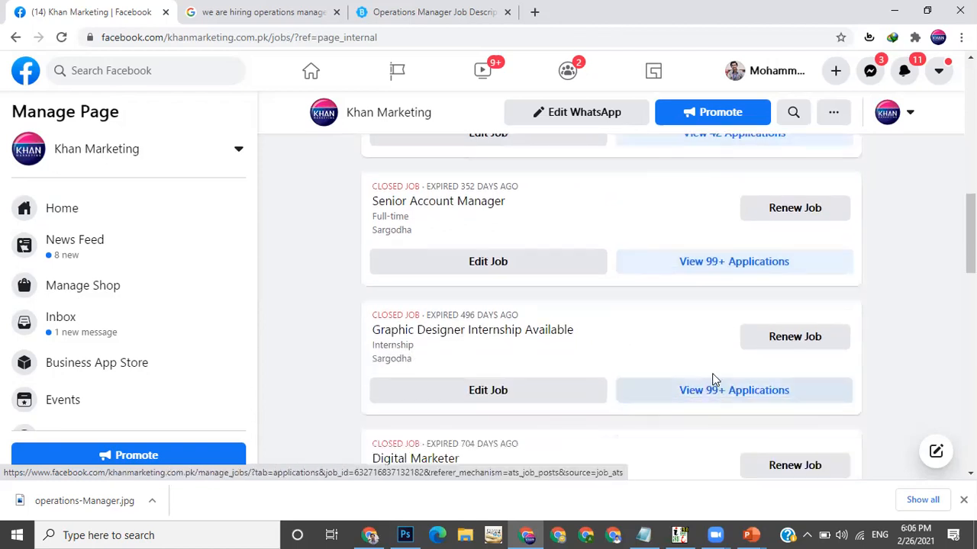
{"action": "scroll", "coordinate": [713, 384], "scroll_direction": "down", "scroll_amount": 2}
{"action": "scroll", "coordinate": [732, 425], "scroll_direction": "down", "scroll_amount": 1}
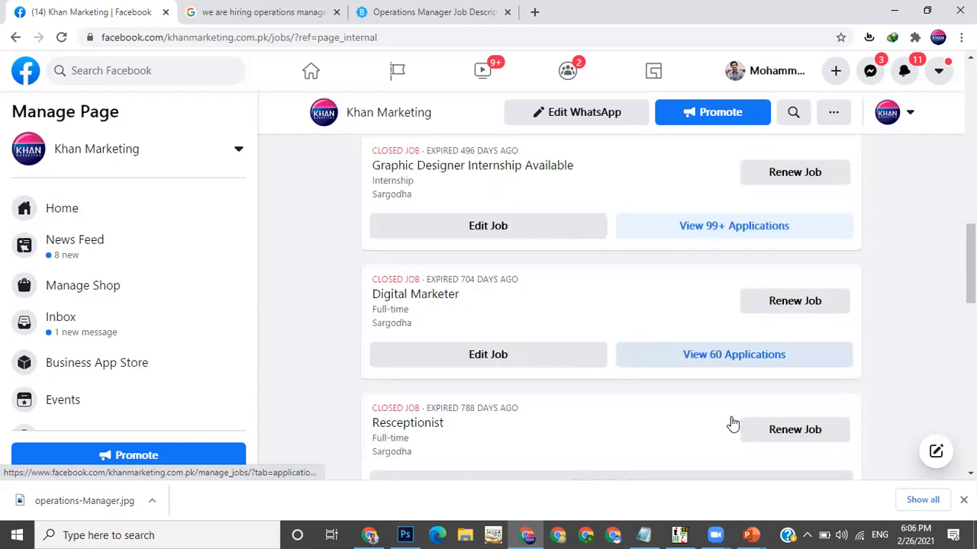
{"action": "scroll", "coordinate": [732, 424], "scroll_direction": "up", "scroll_amount": 7}
{"action": "left_click", "coordinate": [712, 425]}
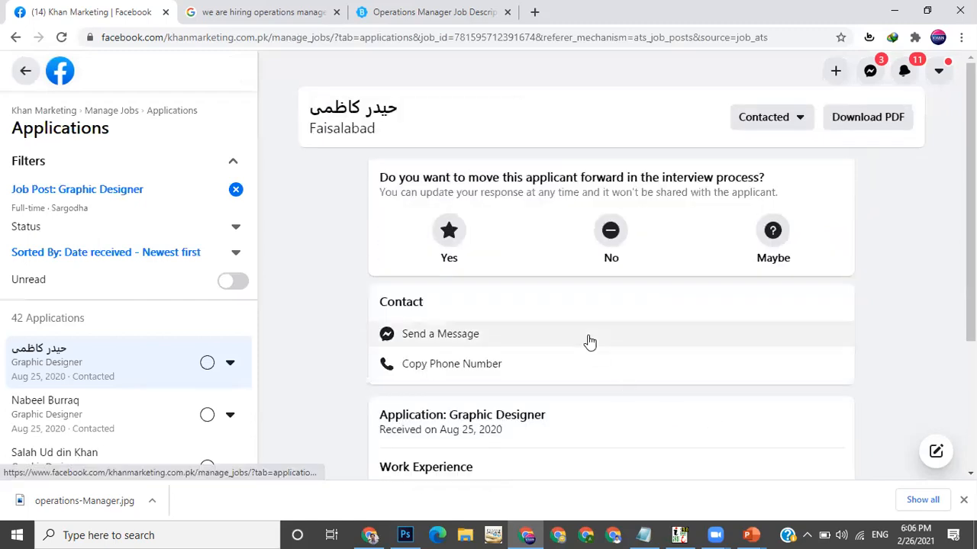
Review the first applicant's Graphic Designer application details and the list of other applicants
{"action": "scroll", "coordinate": [351, 253], "scroll_direction": "down", "scroll_amount": 1}
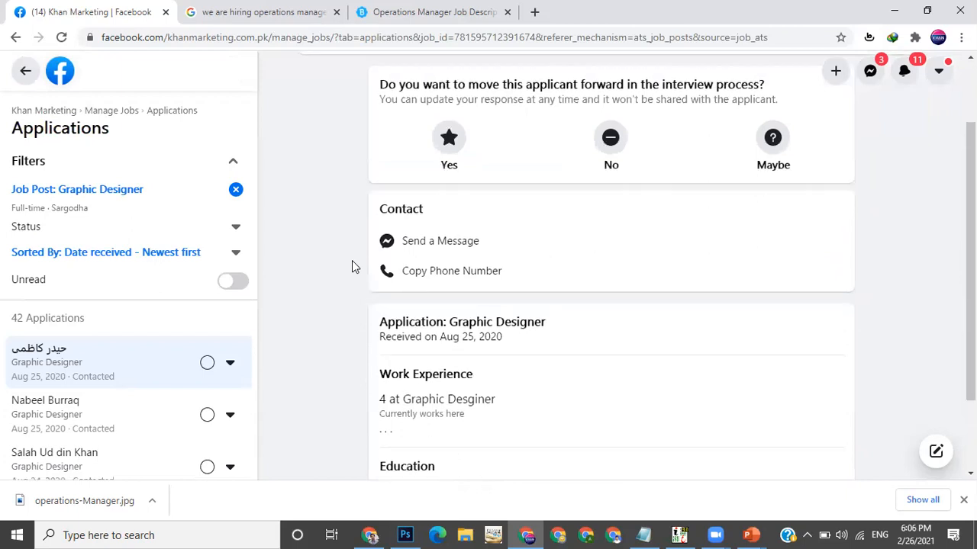
{"action": "scroll", "coordinate": [353, 261], "scroll_direction": "up", "scroll_amount": 1}
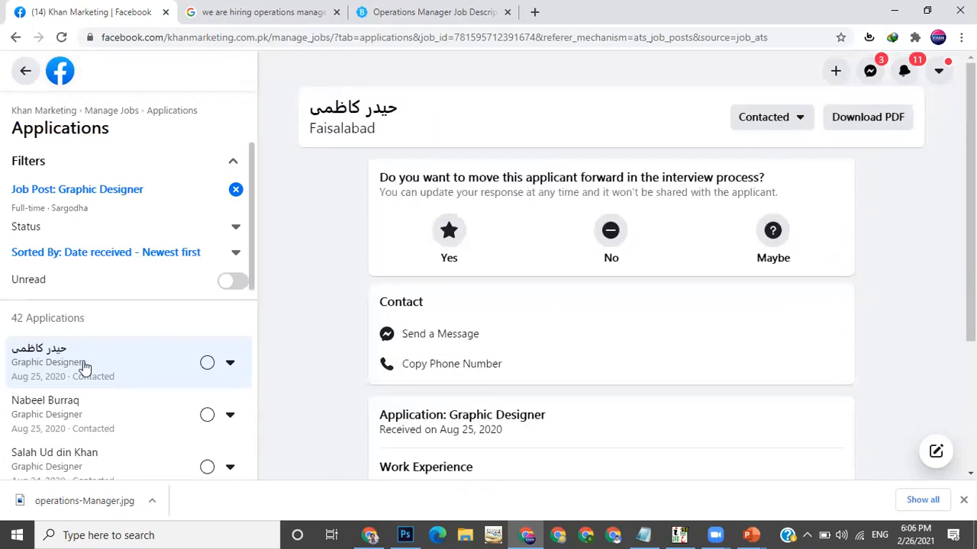
{"action": "scroll", "coordinate": [86, 368], "scroll_direction": "down", "scroll_amount": 2}
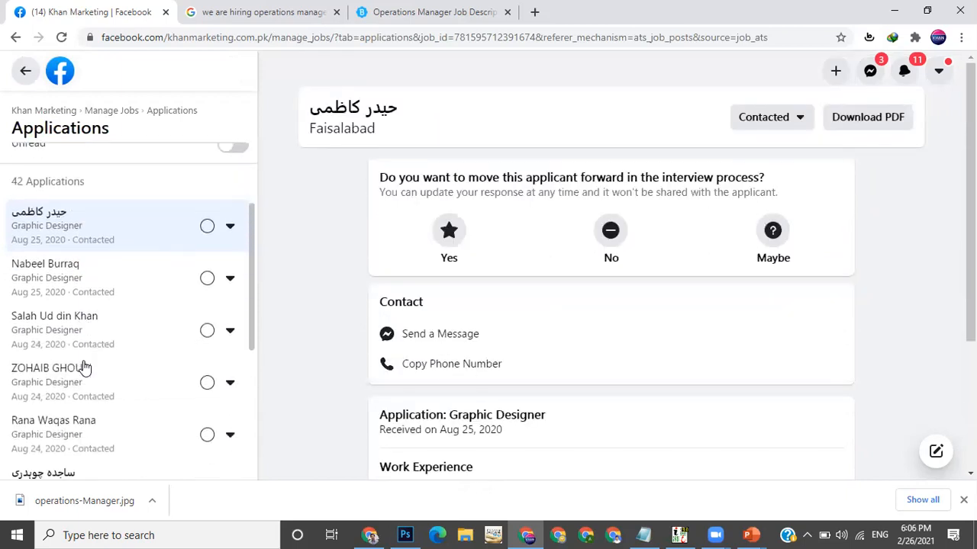
{"action": "scroll", "coordinate": [85, 368], "scroll_direction": "down", "scroll_amount": 3}
{"action": "scroll", "coordinate": [85, 368], "scroll_direction": "down", "scroll_amount": 1}
{"action": "scroll", "coordinate": [86, 367], "scroll_direction": "up", "scroll_amount": 3}
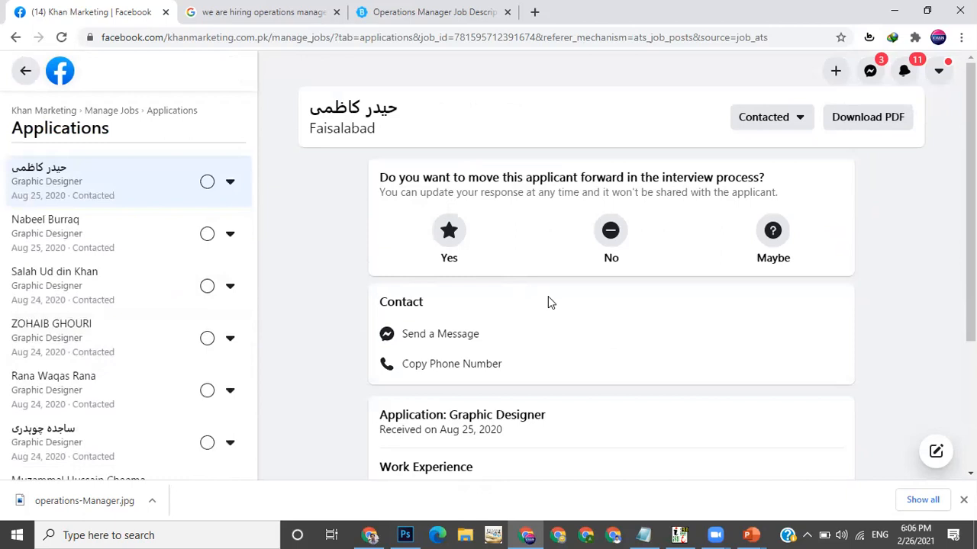
{"action": "left_click_drag", "start_coordinate": [610, 178], "coordinate": [639, 179]}
{"action": "scroll", "coordinate": [639, 178], "scroll_direction": "down", "scroll_amount": 1}
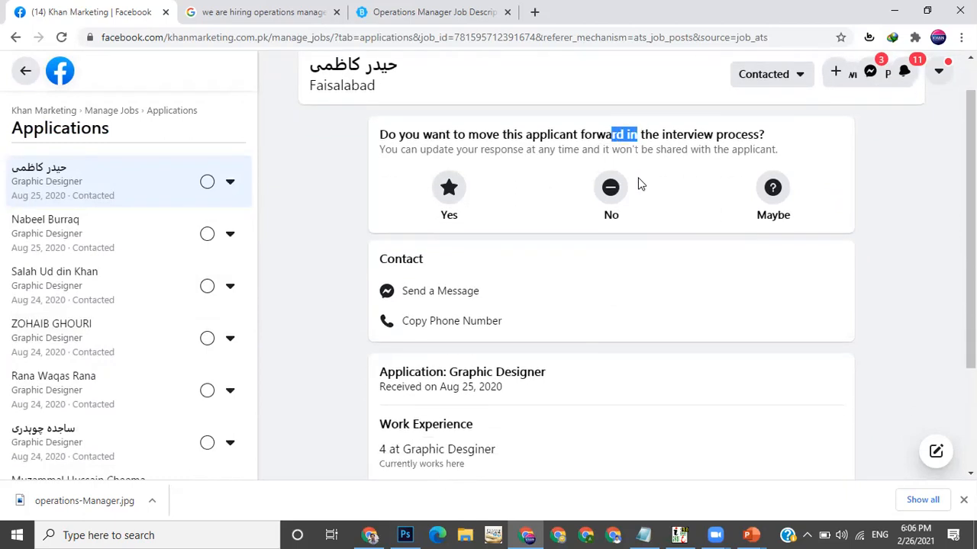
{"action": "scroll", "coordinate": [630, 319], "scroll_direction": "down", "scroll_amount": 2}
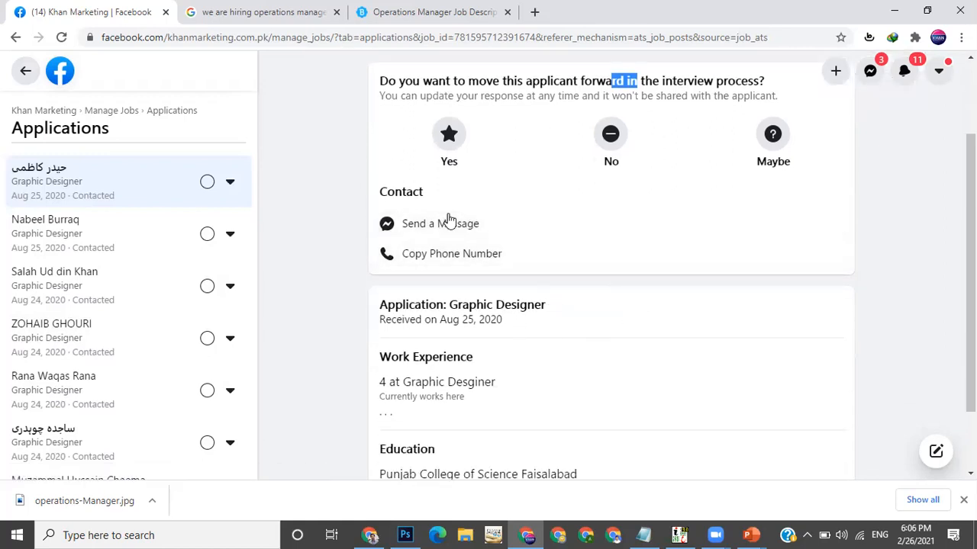
{"action": "left_click", "coordinate": [438, 70]}
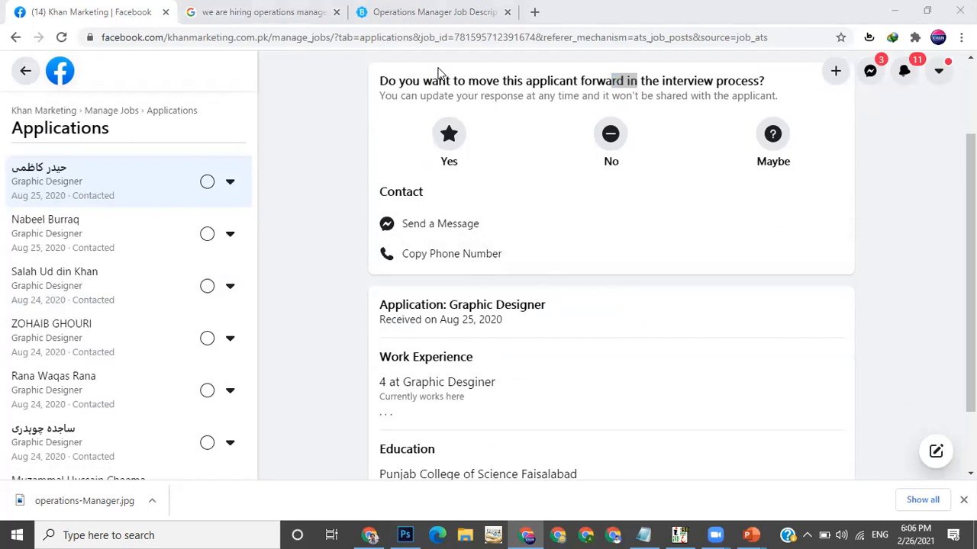
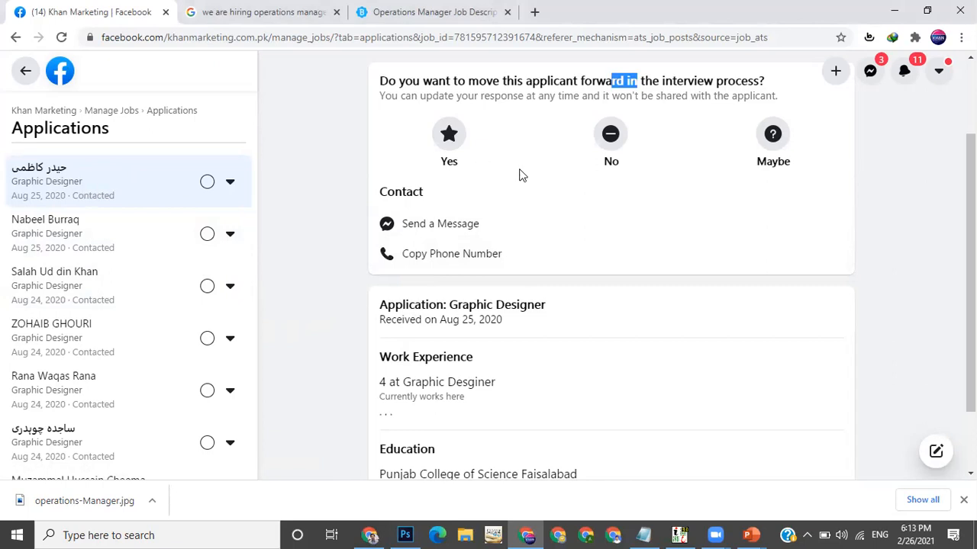
Set the first applicant's status to Interview Scheduled, then switch it back to Contacted
{"action": "scroll", "coordinate": [519, 174], "scroll_direction": "up", "scroll_amount": 2}
{"action": "left_click", "coordinate": [713, 191]}
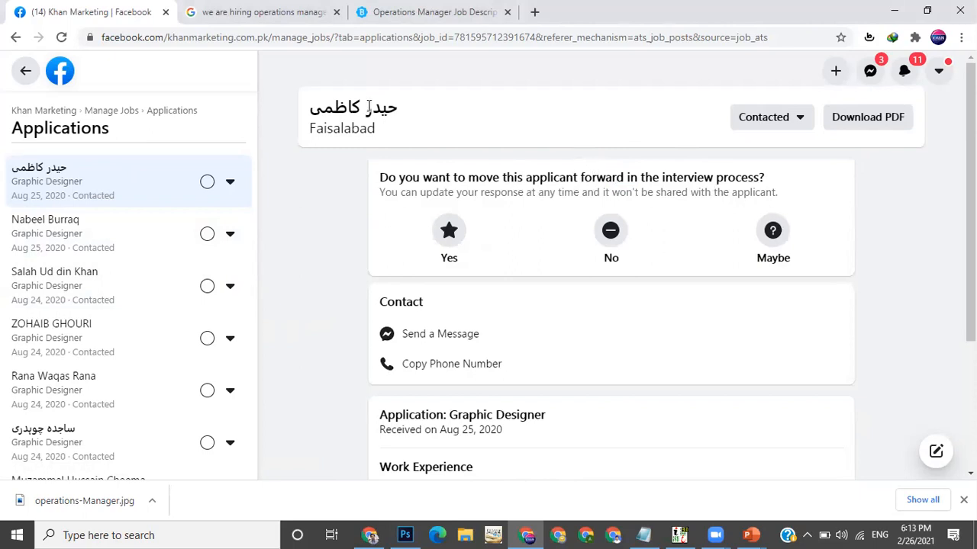
{"action": "left_click_drag", "start_coordinate": [358, 131], "coordinate": [377, 128]}
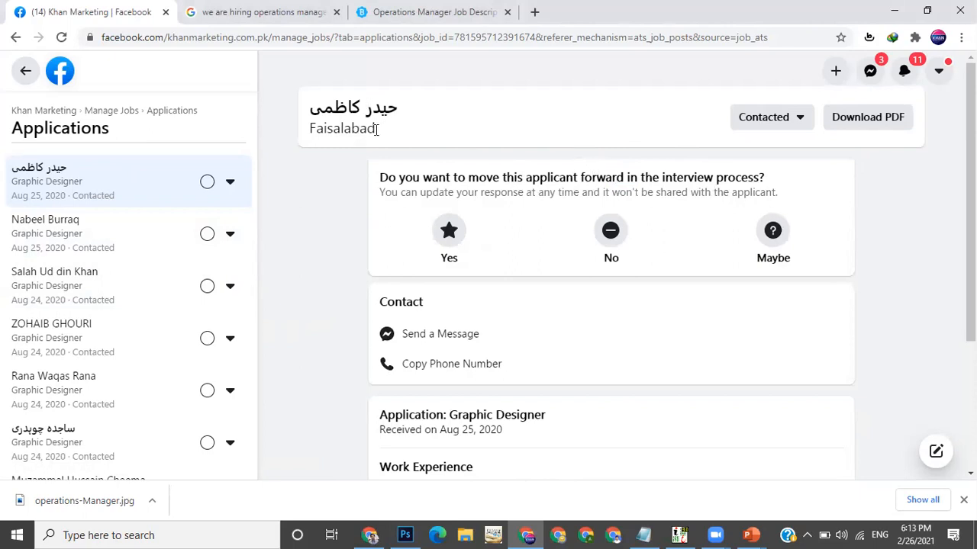
{"action": "left_click", "coordinate": [776, 126]}
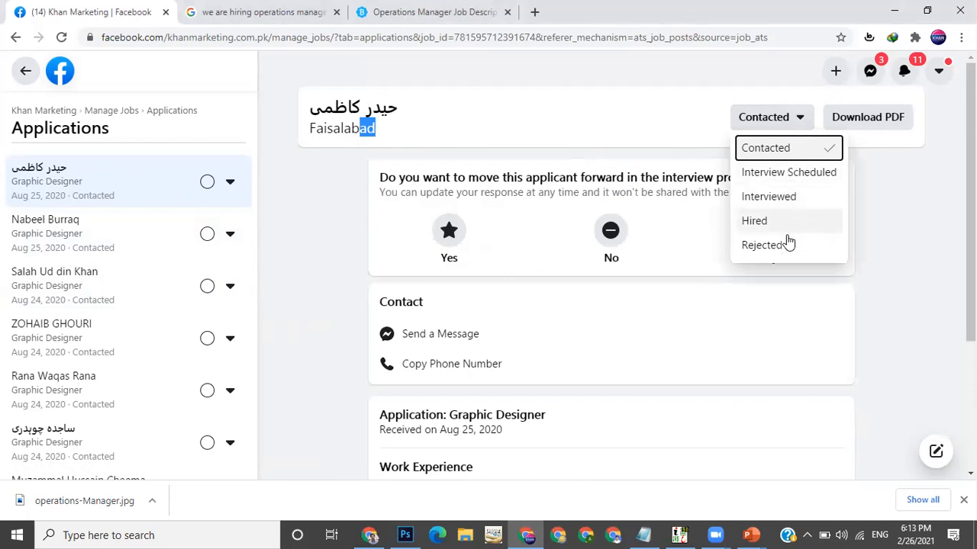
{"action": "left_click", "coordinate": [781, 155]}
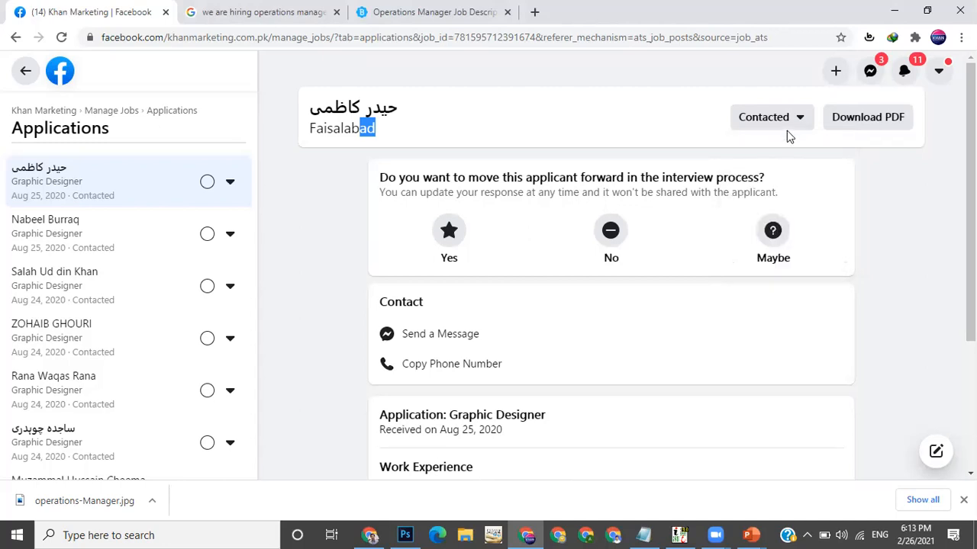
{"action": "left_click", "coordinate": [786, 123]}
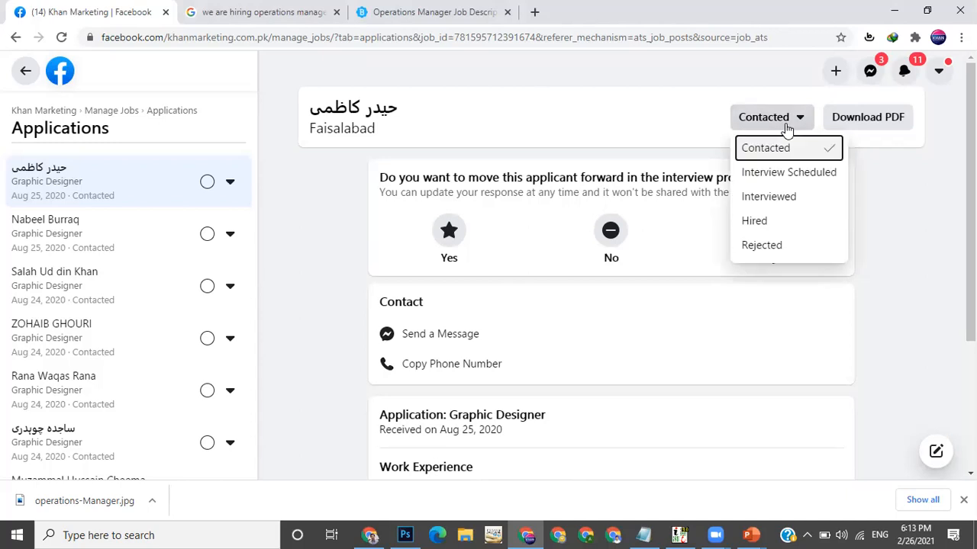
{"action": "left_click", "coordinate": [804, 174]}
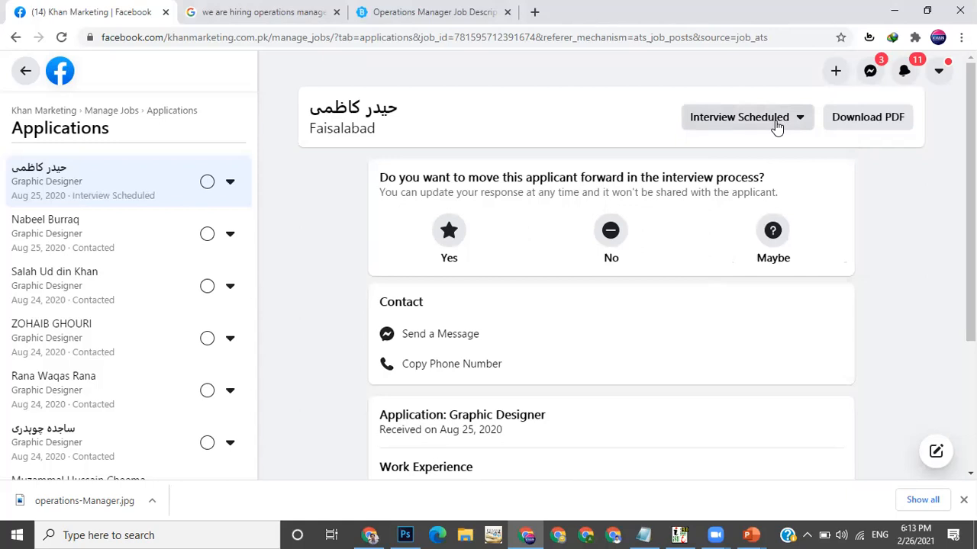
{"action": "left_click", "coordinate": [777, 128]}
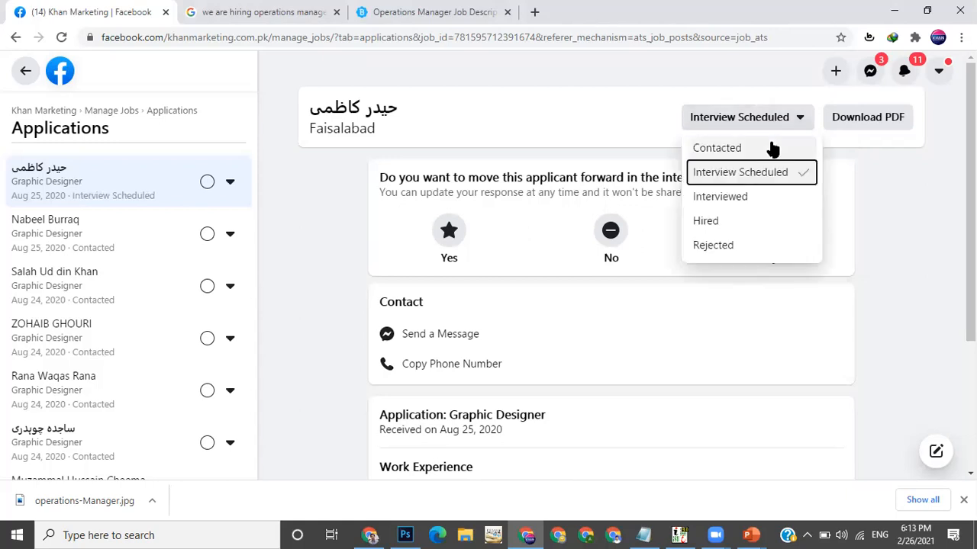
{"action": "left_click", "coordinate": [772, 149]}
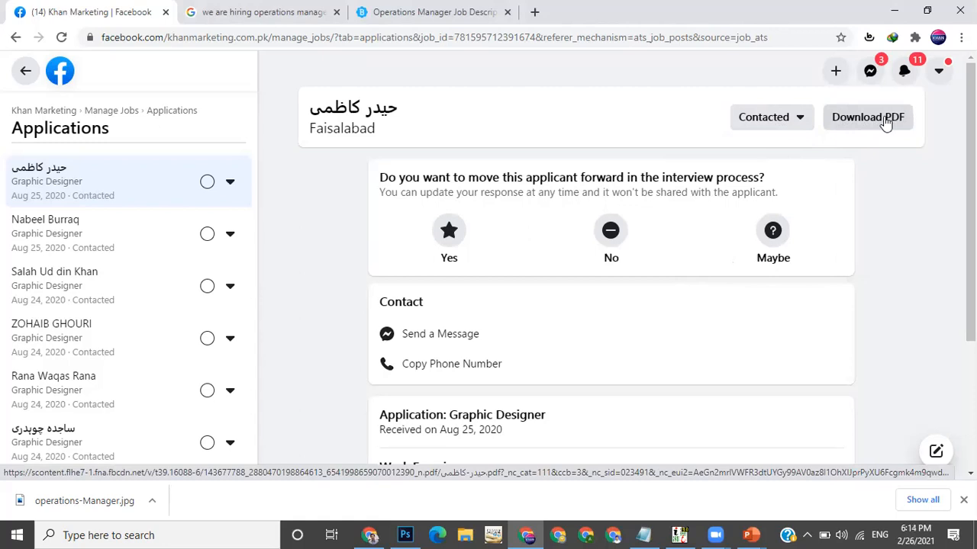
Download the first applicant's Graphic Designer application as a PDF
{"action": "left_click", "coordinate": [885, 119]}
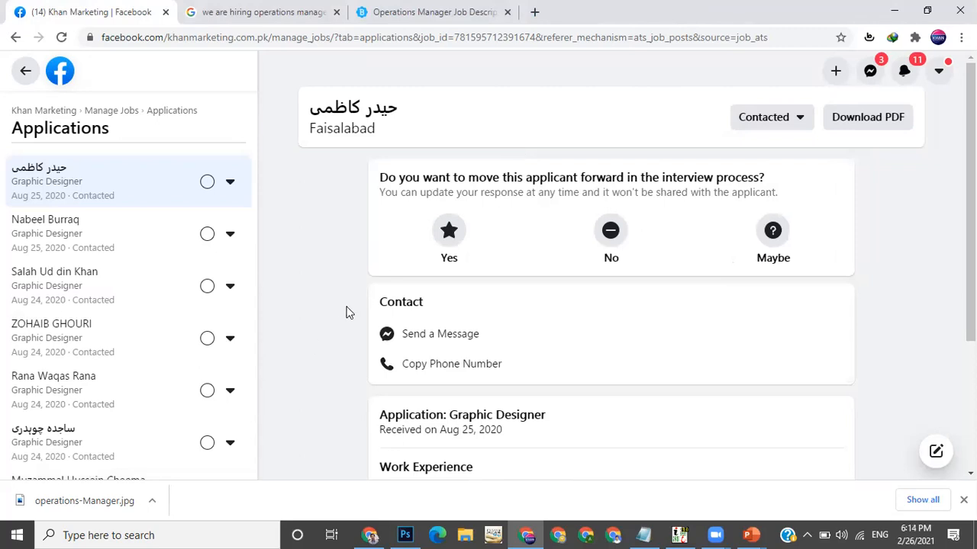
{"action": "scroll", "coordinate": [569, 239], "scroll_direction": "down", "scroll_amount": 3}
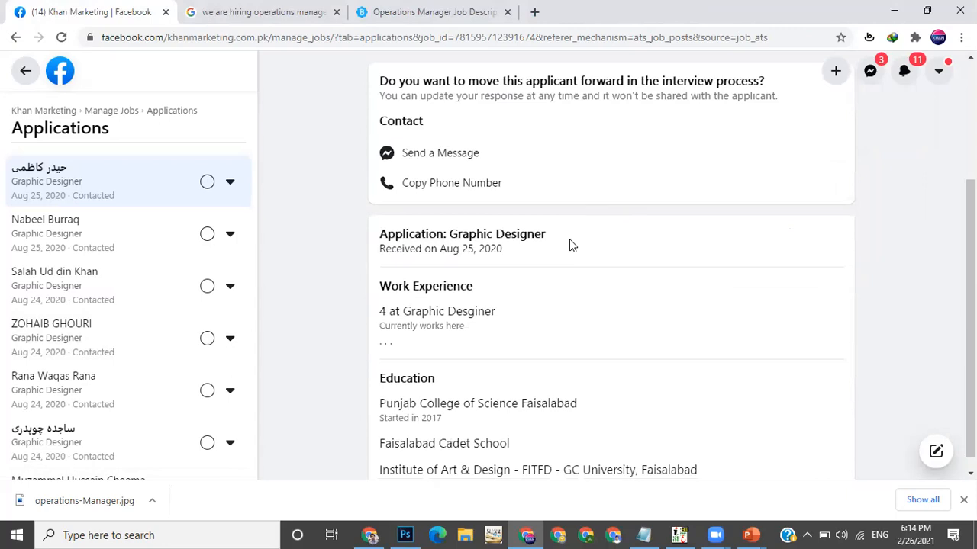
{"action": "scroll", "coordinate": [569, 244], "scroll_direction": "up", "scroll_amount": 3}
{"action": "left_click", "coordinate": [252, 12]}
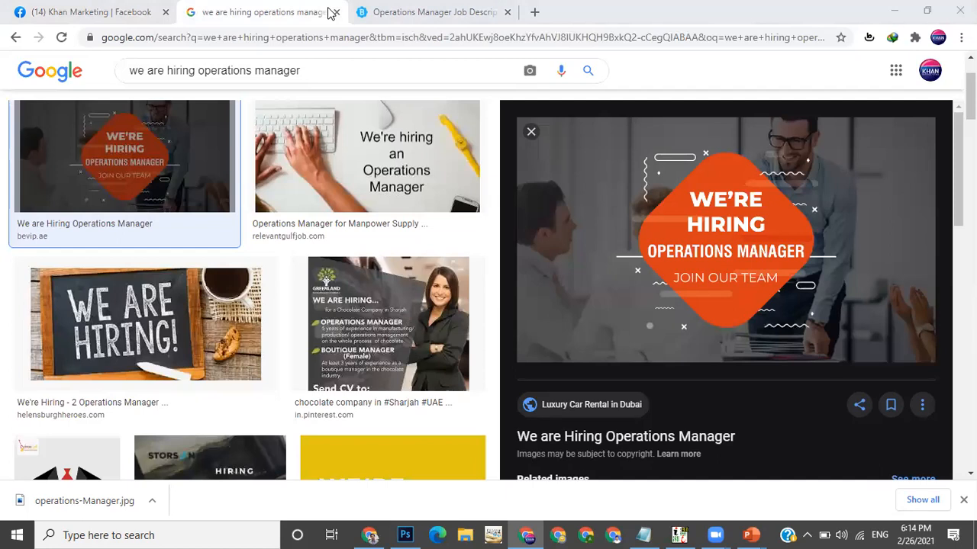
{"action": "left_click", "coordinate": [99, 19]}
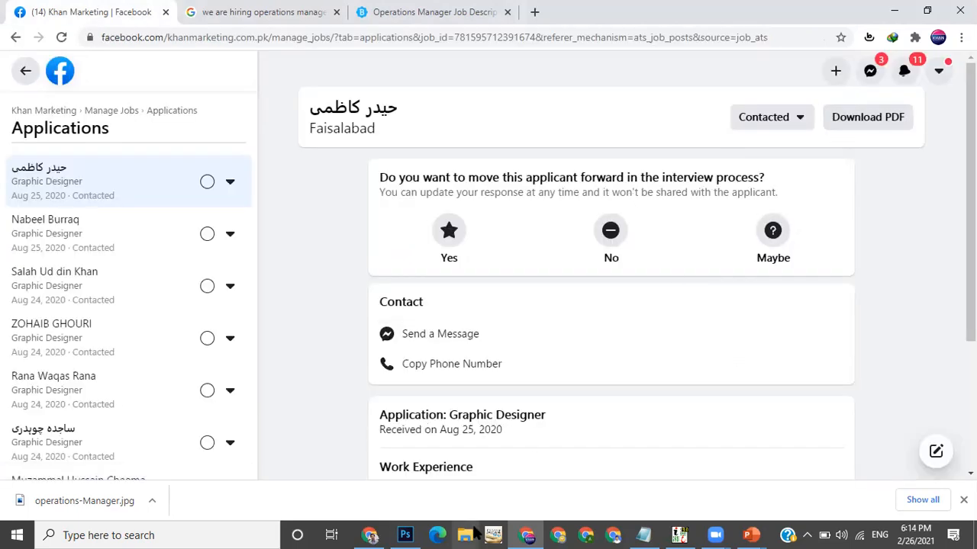
Open the Downloads folder in File Explorer to find the downloaded PDF, then close the window
{"action": "key", "text": "super+e"}
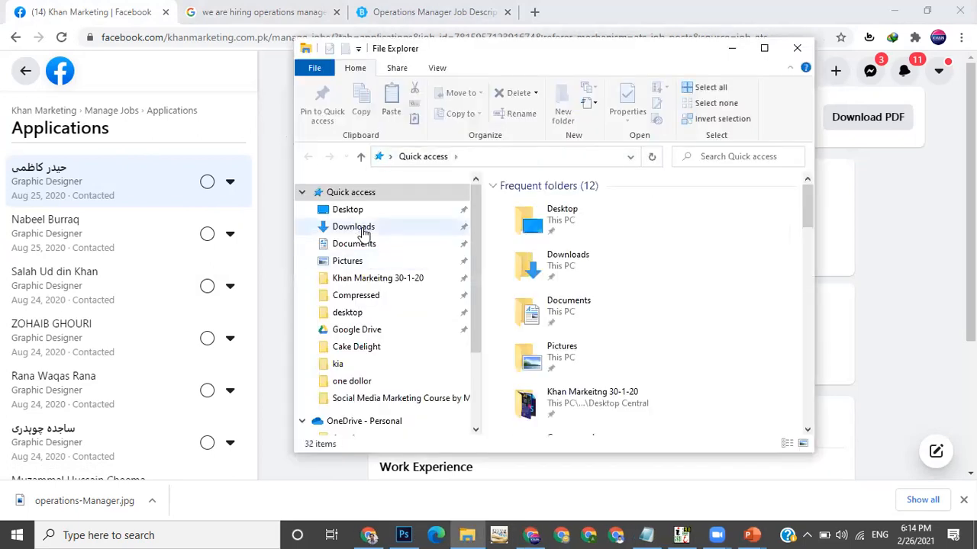
{"action": "left_click", "coordinate": [358, 227]}
{"action": "left_click", "coordinate": [522, 245]}
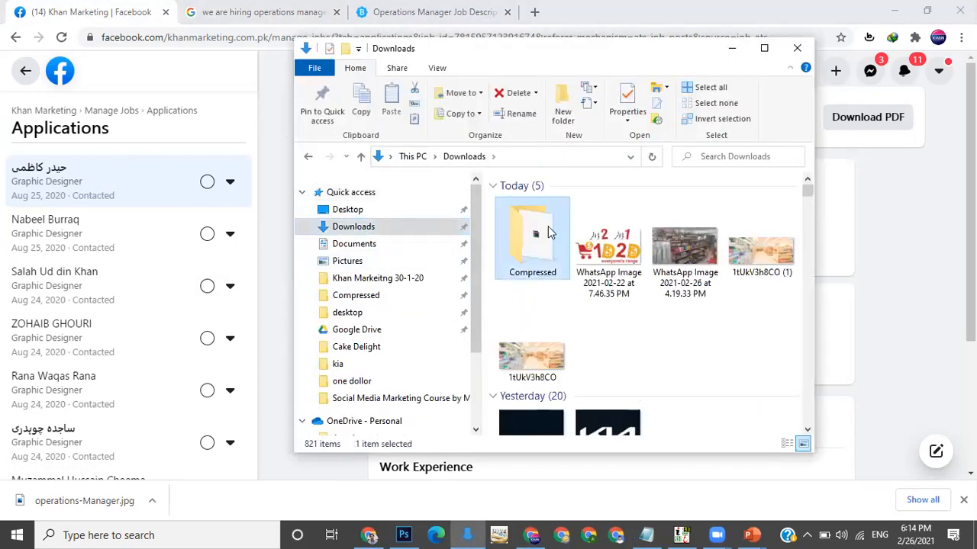
{"action": "left_click", "coordinate": [795, 51]}
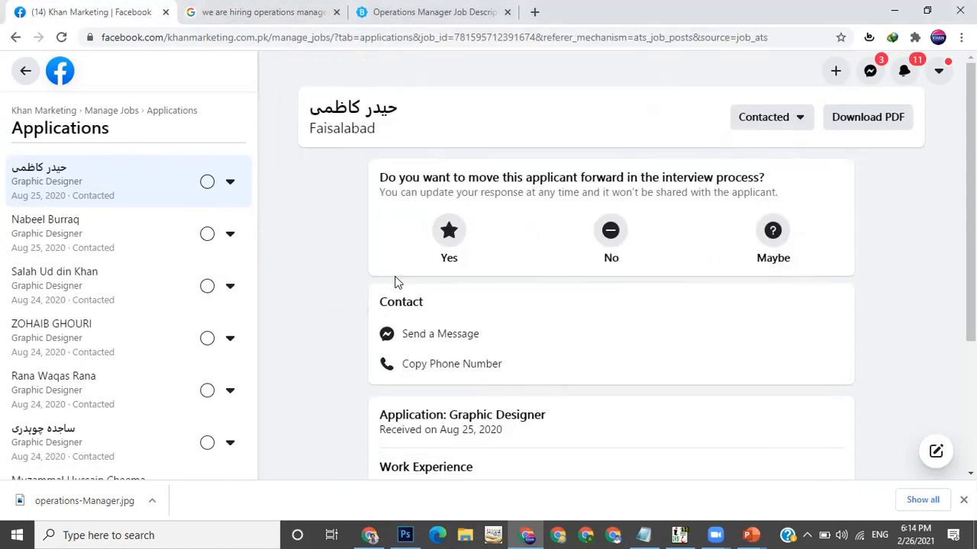
Download the application PDFs of the second applicant and of a starred applicant further down the list
{"action": "left_click", "coordinate": [87, 223]}
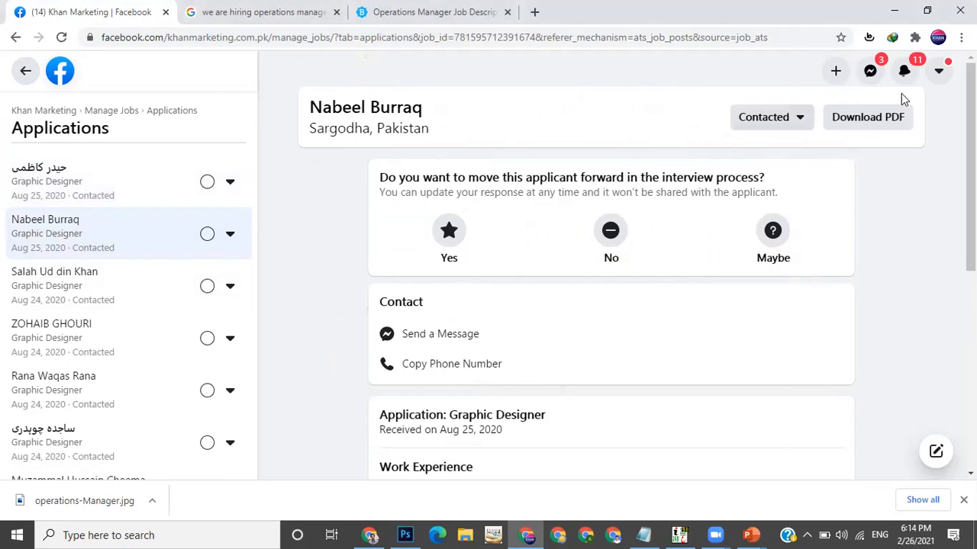
{"action": "left_click", "coordinate": [881, 120]}
{"action": "scroll", "coordinate": [595, 291], "scroll_direction": "down", "scroll_amount": 5}
{"action": "scroll", "coordinate": [595, 292], "scroll_direction": "up", "scroll_amount": 5}
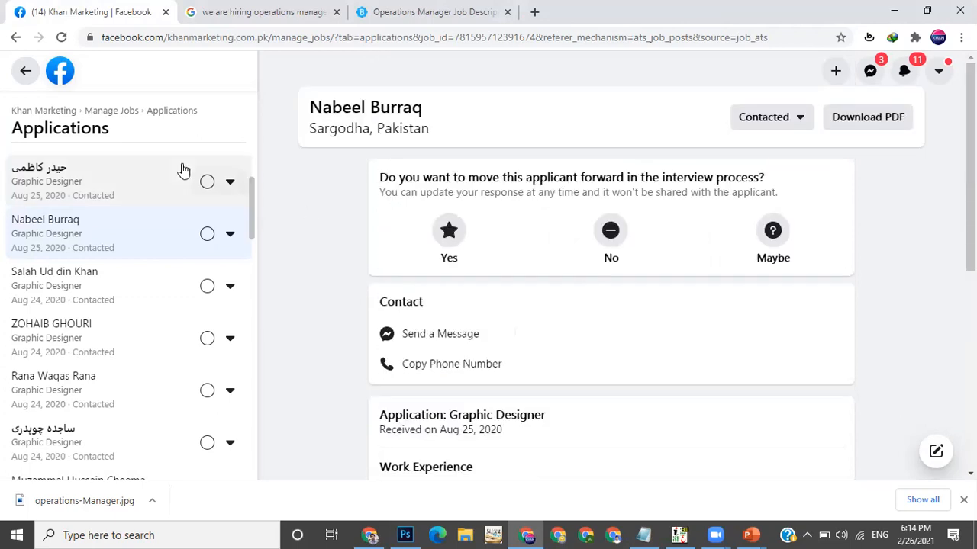
{"action": "scroll", "coordinate": [183, 170], "scroll_direction": "up", "scroll_amount": 3}
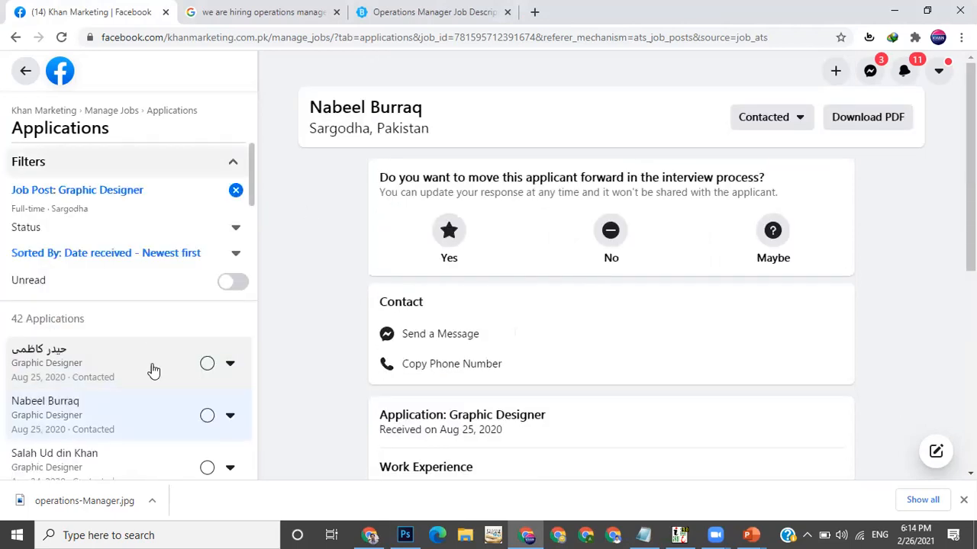
{"action": "scroll", "coordinate": [151, 370], "scroll_direction": "down", "scroll_amount": 6}
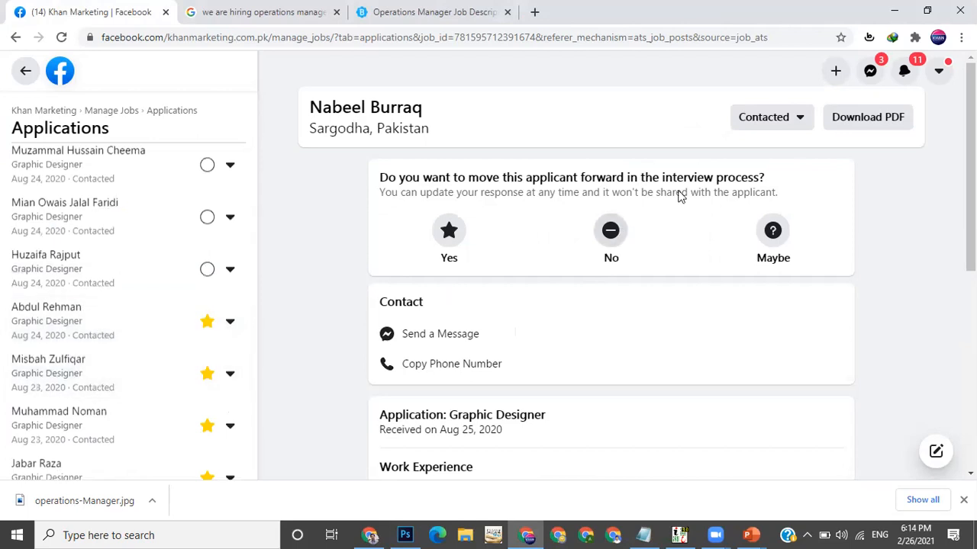
{"action": "left_click", "coordinate": [881, 119]}
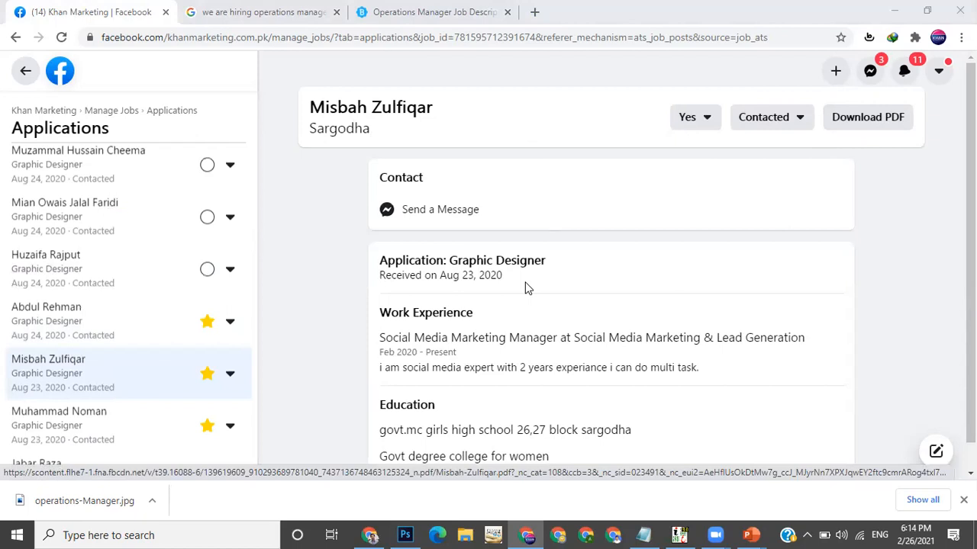
Browse the applications list, reopening the first applicant and then the starred applicant's application
{"action": "key", "text": "super"}
{"action": "left_click", "coordinate": [582, 250]}
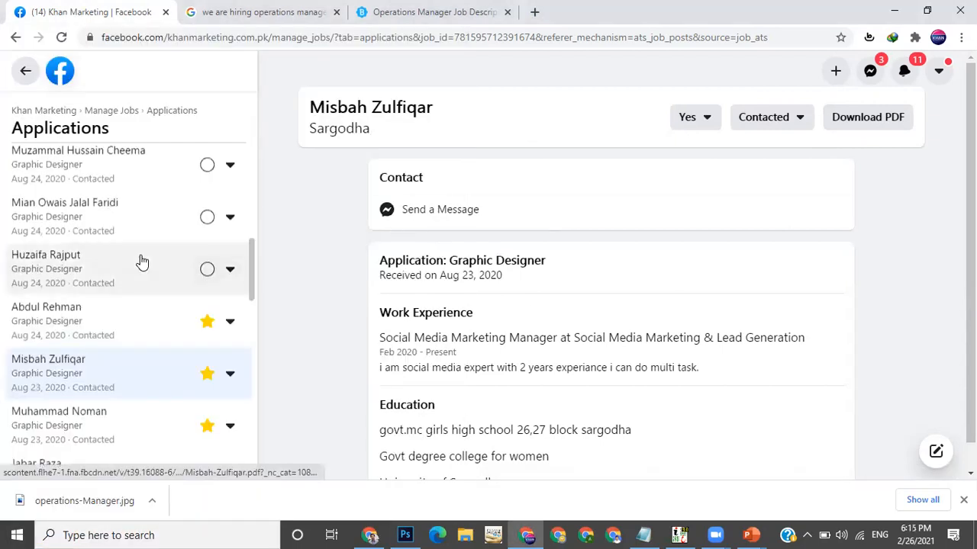
{"action": "scroll", "coordinate": [140, 262], "scroll_direction": "up", "scroll_amount": 10}
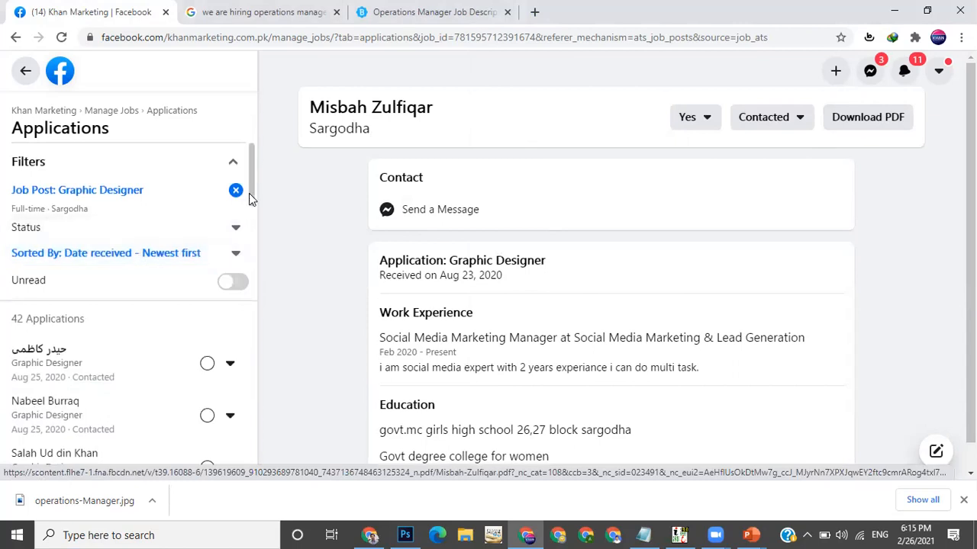
{"action": "scroll", "coordinate": [133, 241], "scroll_direction": "down", "scroll_amount": 2}
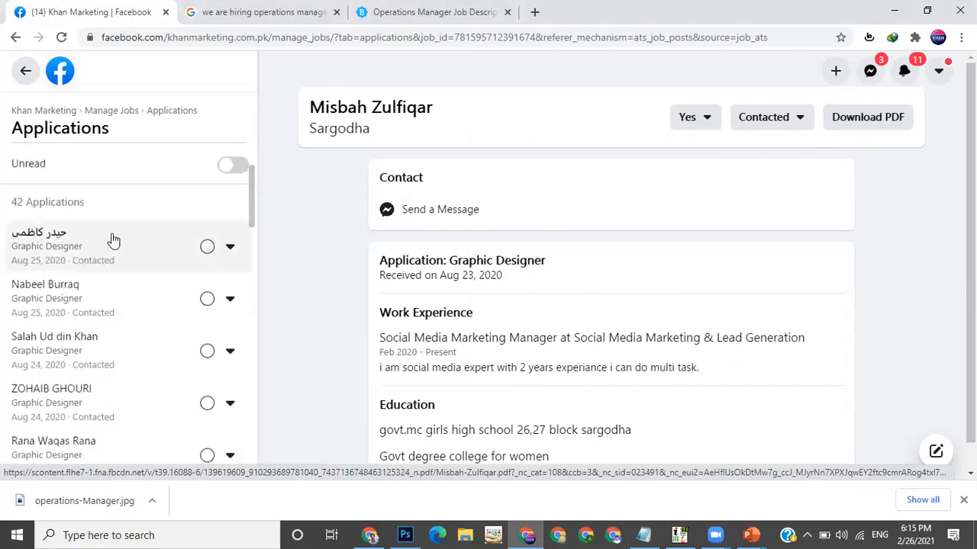
{"action": "left_click", "coordinate": [114, 240]}
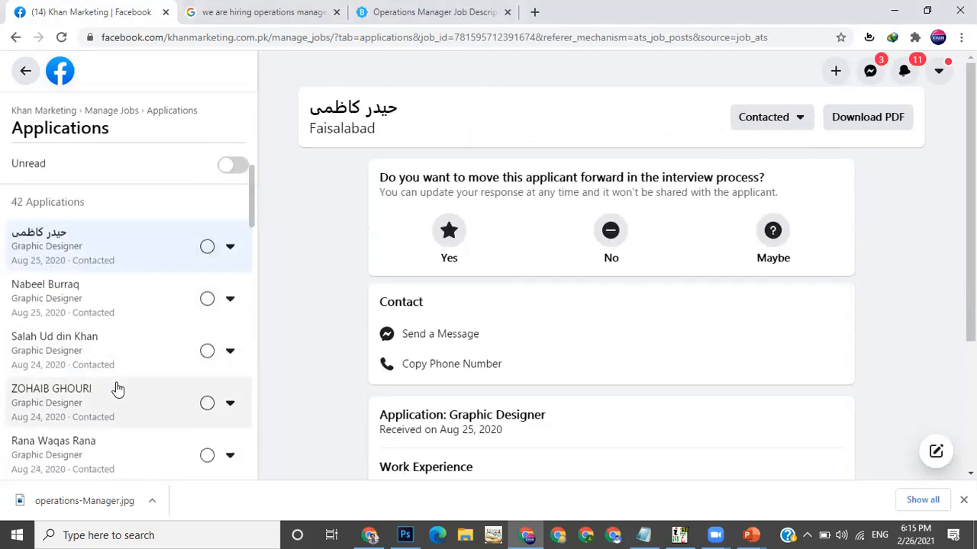
{"action": "scroll", "coordinate": [115, 389], "scroll_direction": "down", "scroll_amount": 2}
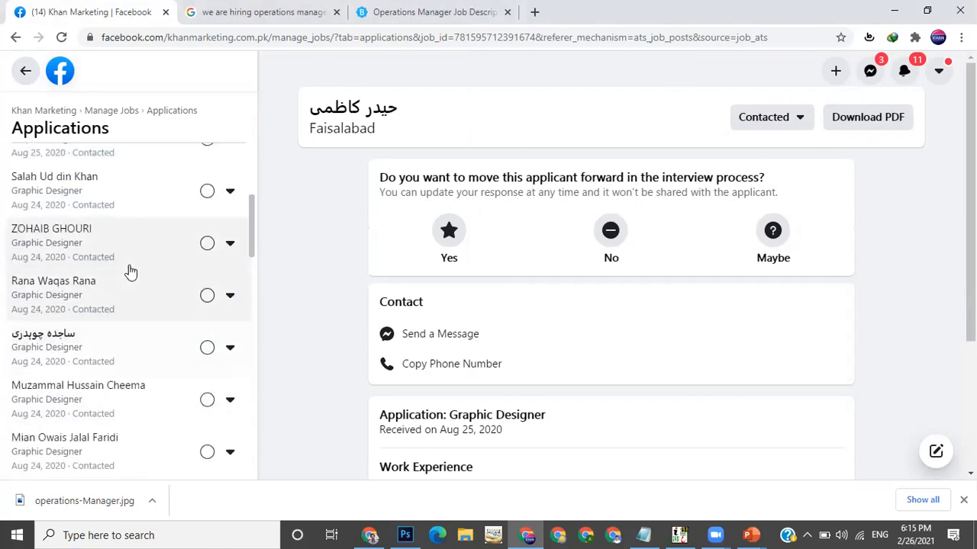
{"action": "scroll", "coordinate": [107, 305], "scroll_direction": "up", "scroll_amount": 2}
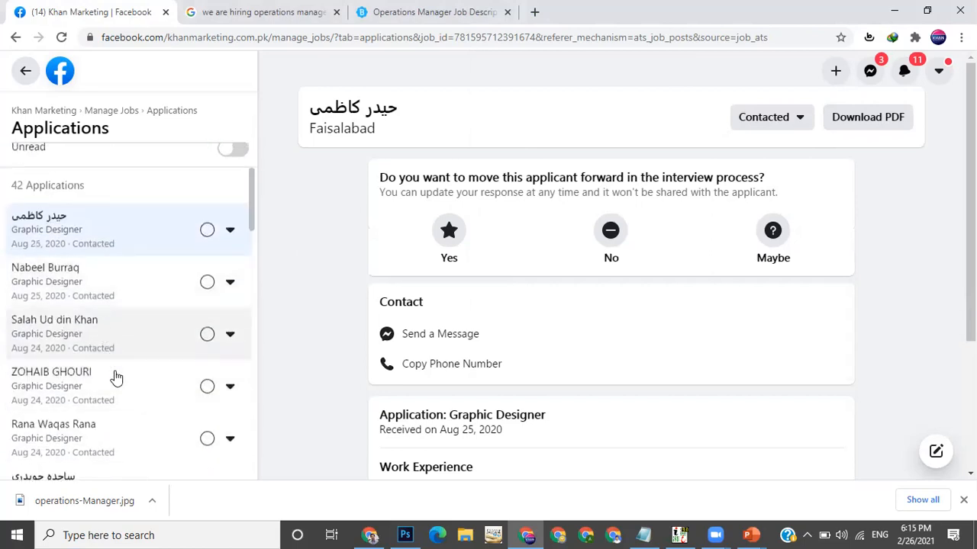
{"action": "scroll", "coordinate": [114, 377], "scroll_direction": "down", "scroll_amount": 5}
{"action": "scroll", "coordinate": [115, 377], "scroll_direction": "down", "scroll_amount": 1}
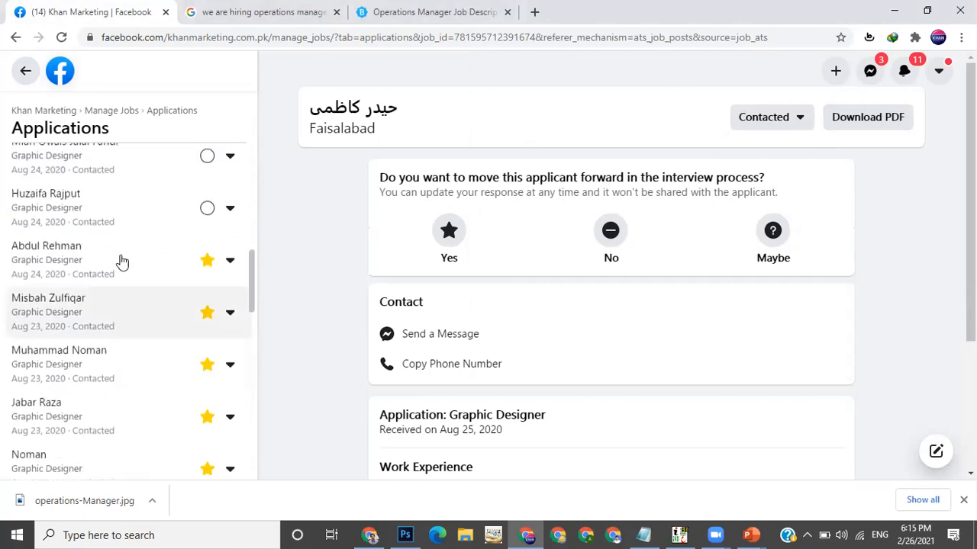
{"action": "left_click", "coordinate": [120, 305]}
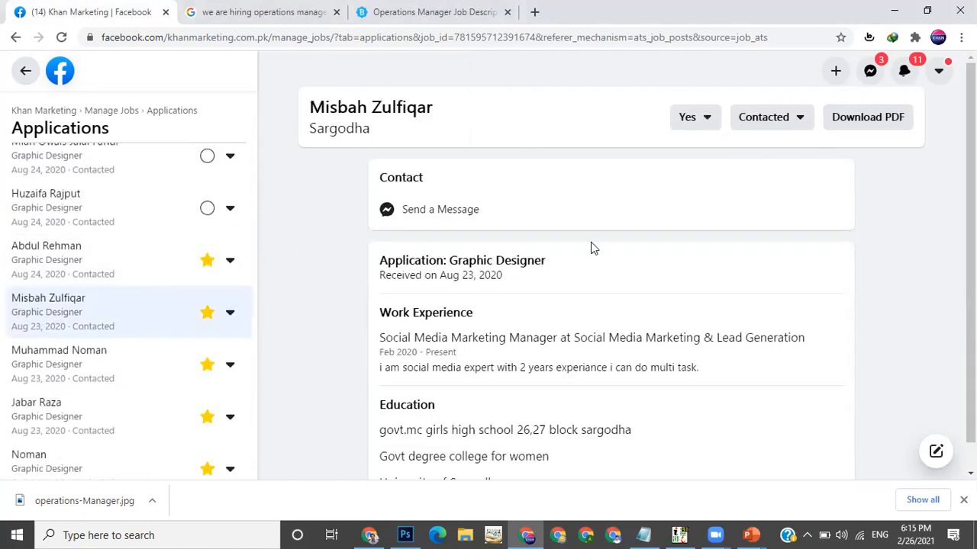
Open the starred applicant's rating and status menus to view the options, leaving both unchanged
{"action": "left_click_drag", "start_coordinate": [337, 105], "coordinate": [430, 105]}
{"action": "left_click_drag", "start_coordinate": [316, 127], "coordinate": [381, 129]}
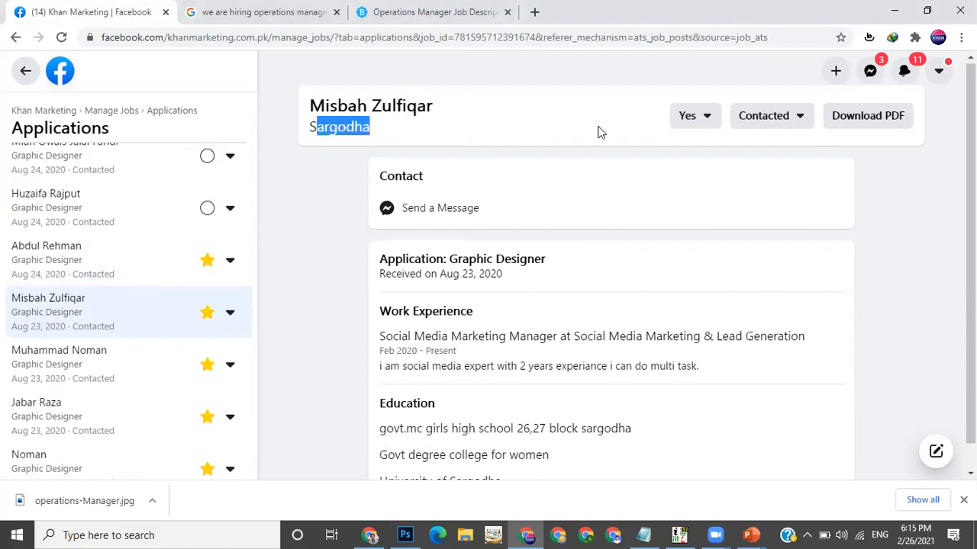
{"action": "left_click", "coordinate": [705, 122]}
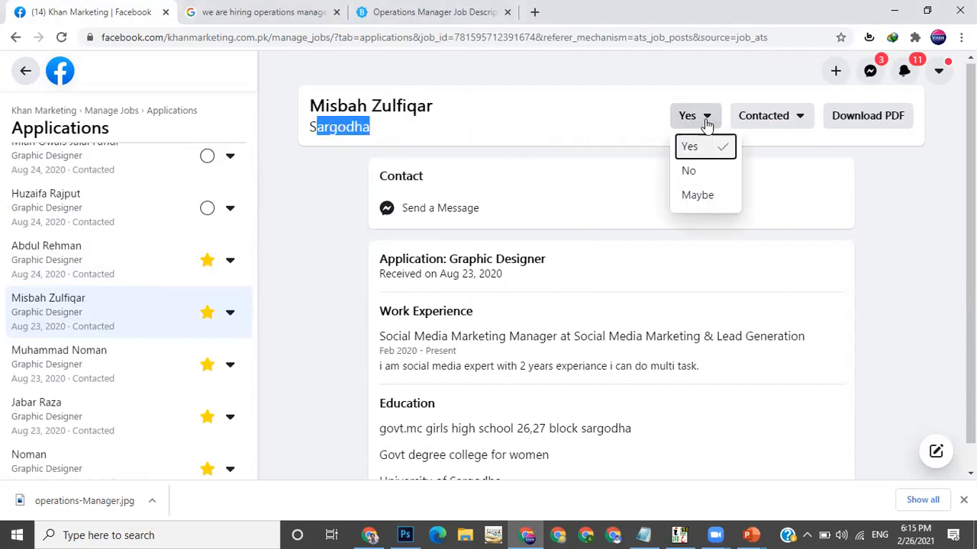
{"action": "left_click", "coordinate": [707, 122]}
{"action": "left_click", "coordinate": [752, 122]}
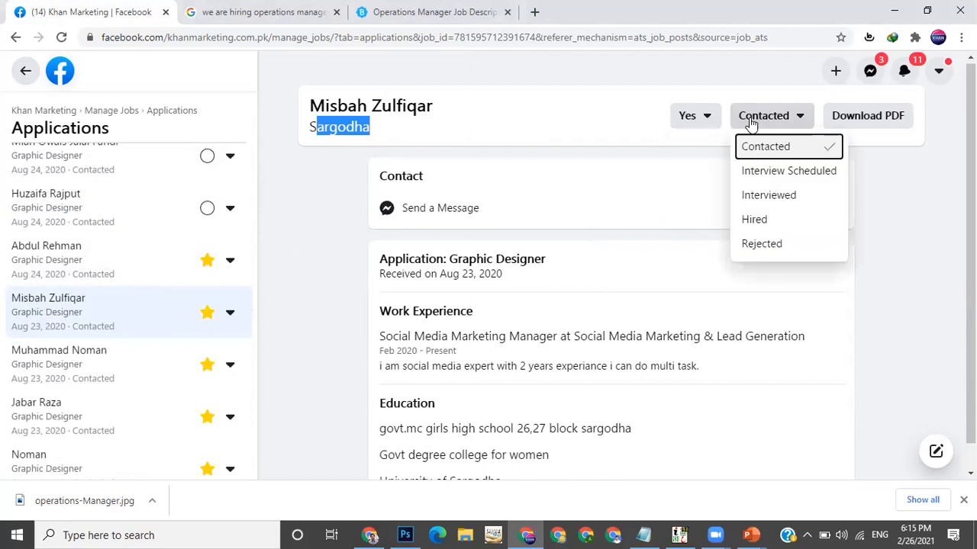
{"action": "left_click", "coordinate": [752, 122]}
{"action": "left_click", "coordinate": [753, 123]}
{"action": "left_click", "coordinate": [753, 123]}
{"action": "left_click", "coordinate": [753, 123]}
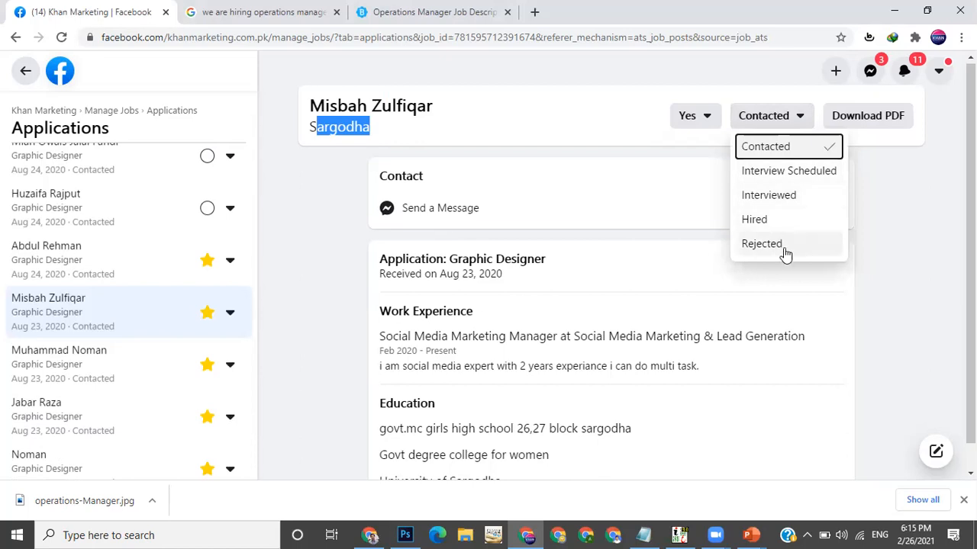
{"action": "left_click", "coordinate": [800, 126]}
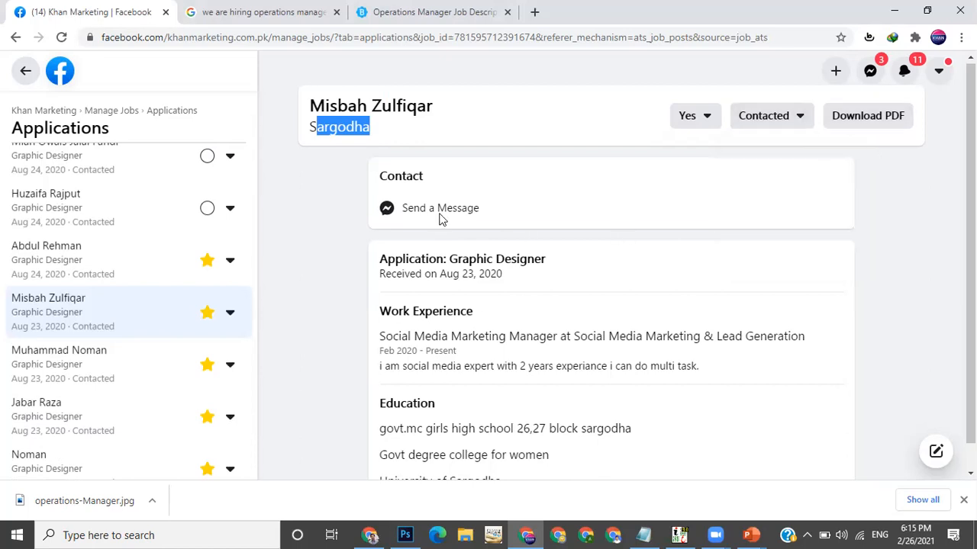
Review the starred applicant's work experience and education details
{"action": "left_click_drag", "start_coordinate": [395, 176], "coordinate": [422, 178]}
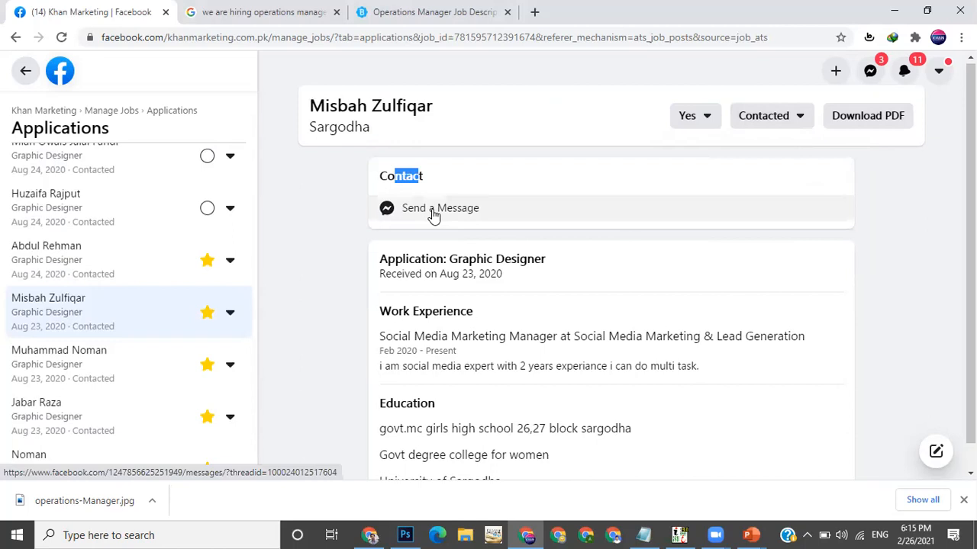
{"action": "left_click", "coordinate": [534, 248]}
{"action": "scroll", "coordinate": [501, 273], "scroll_direction": "down", "scroll_amount": 1}
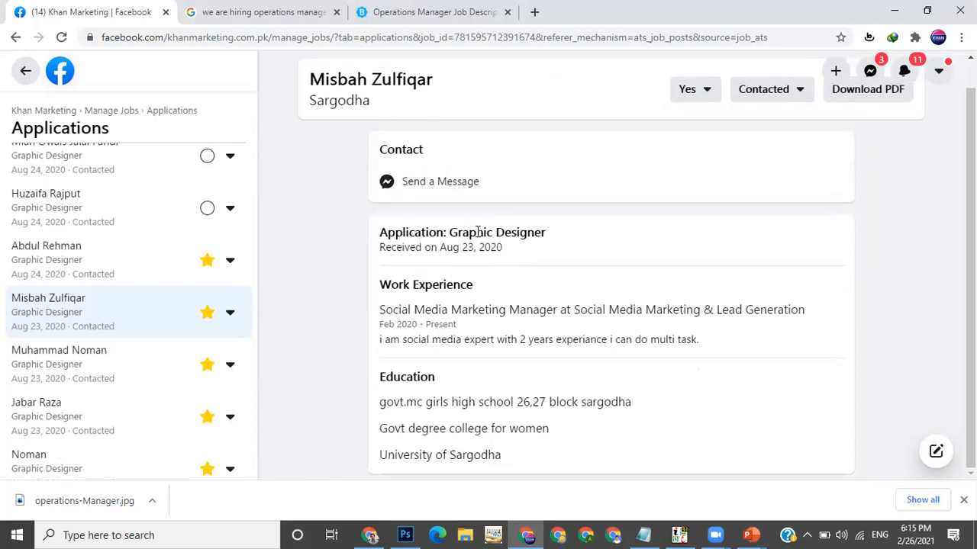
Read through the starred applicant's application title, received date, work experience and education by highlighting each line
{"action": "left_click_drag", "start_coordinate": [449, 232], "coordinate": [554, 235]}
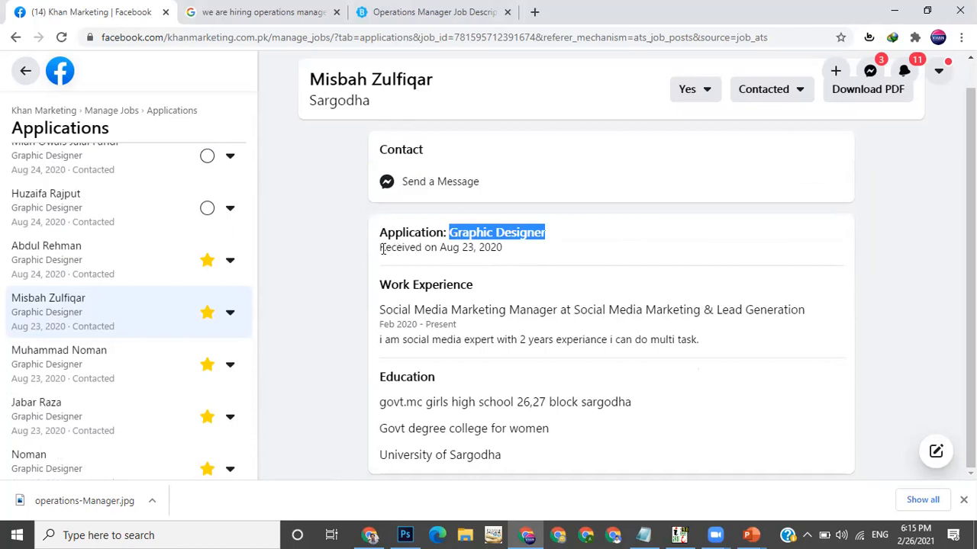
{"action": "left_click_drag", "start_coordinate": [390, 248], "coordinate": [484, 247]}
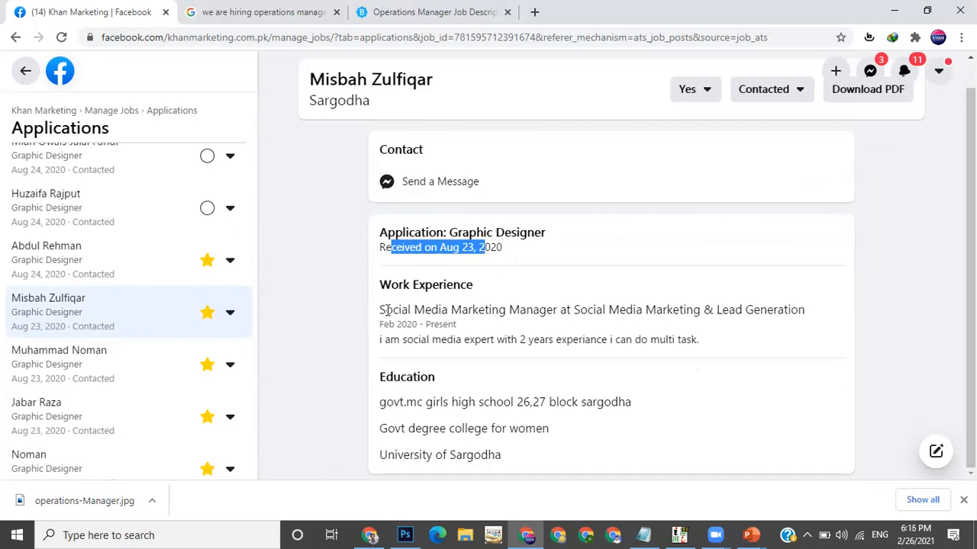
{"action": "left_click_drag", "start_coordinate": [382, 310], "coordinate": [802, 315]}
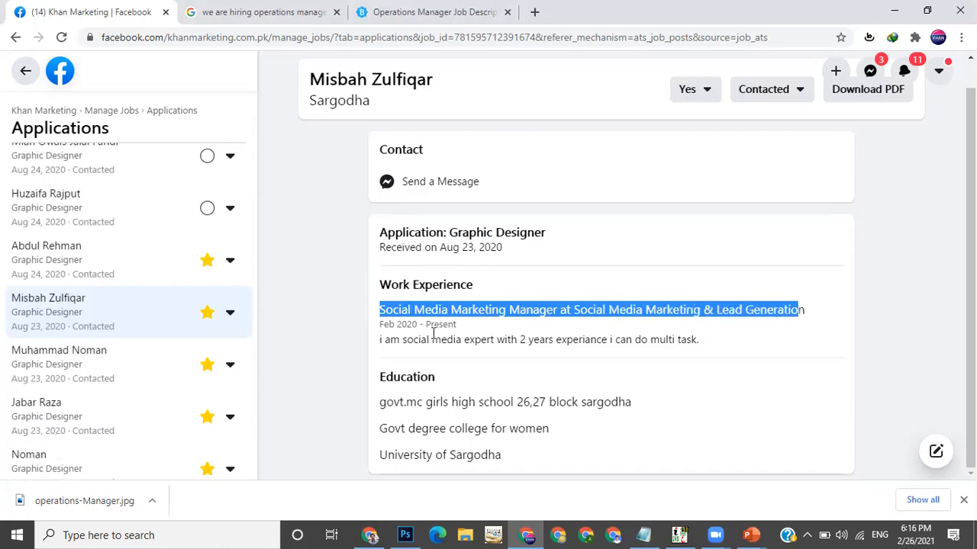
{"action": "left_click_drag", "start_coordinate": [523, 339], "coordinate": [688, 342]}
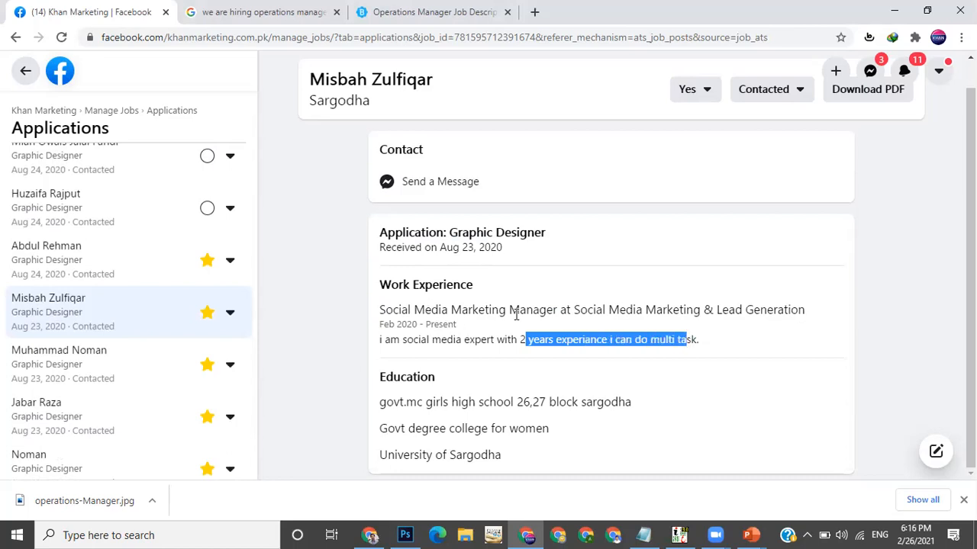
{"action": "left_click_drag", "start_coordinate": [538, 315], "coordinate": [551, 315]}
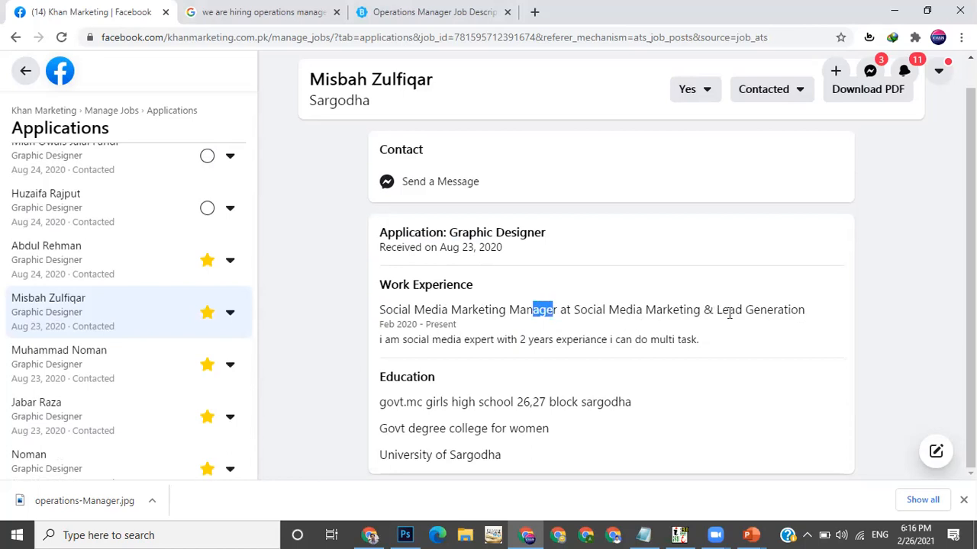
{"action": "left_click_drag", "start_coordinate": [714, 311], "coordinate": [735, 316]}
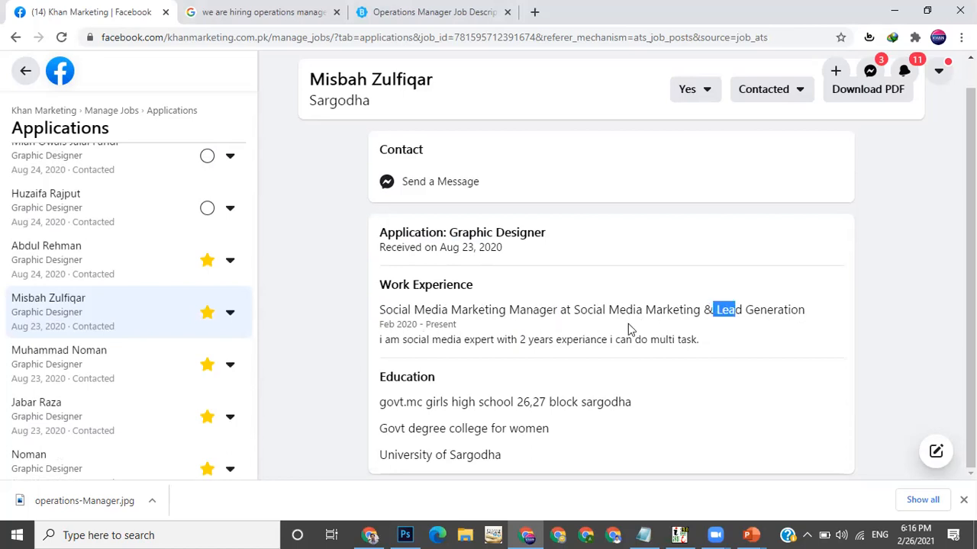
{"action": "left_click_drag", "start_coordinate": [534, 342], "coordinate": [593, 340]}
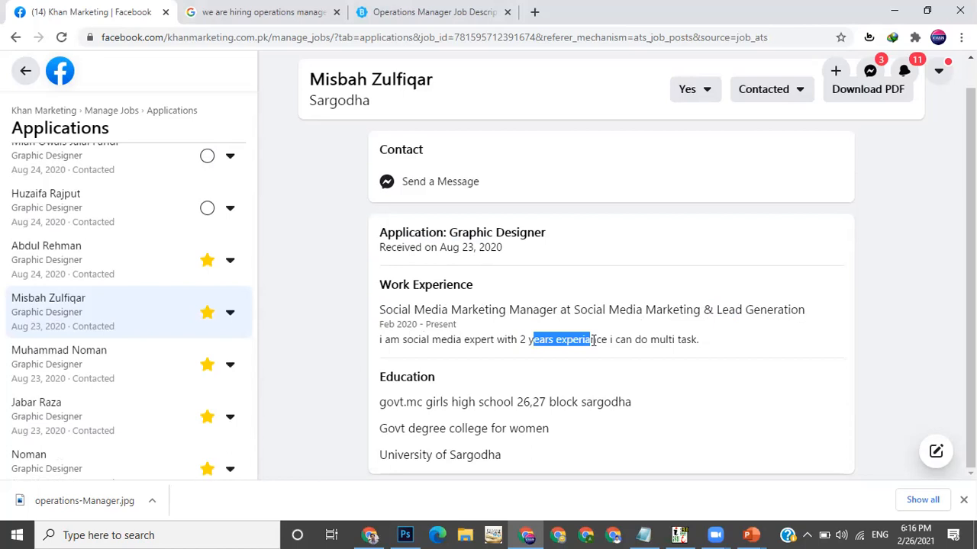
{"action": "left_click_drag", "start_coordinate": [417, 284], "coordinate": [450, 286]}
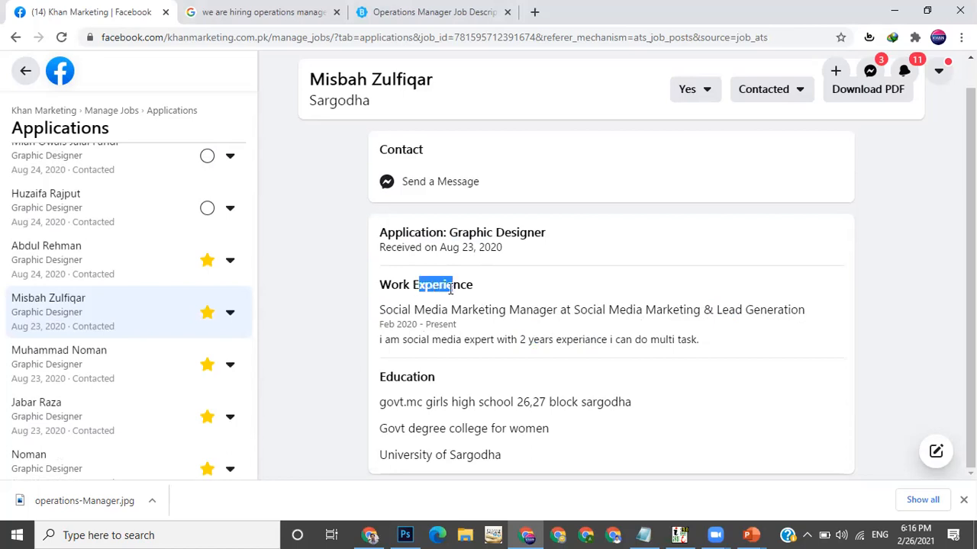
{"action": "left_click_drag", "start_coordinate": [394, 376], "coordinate": [475, 399]}
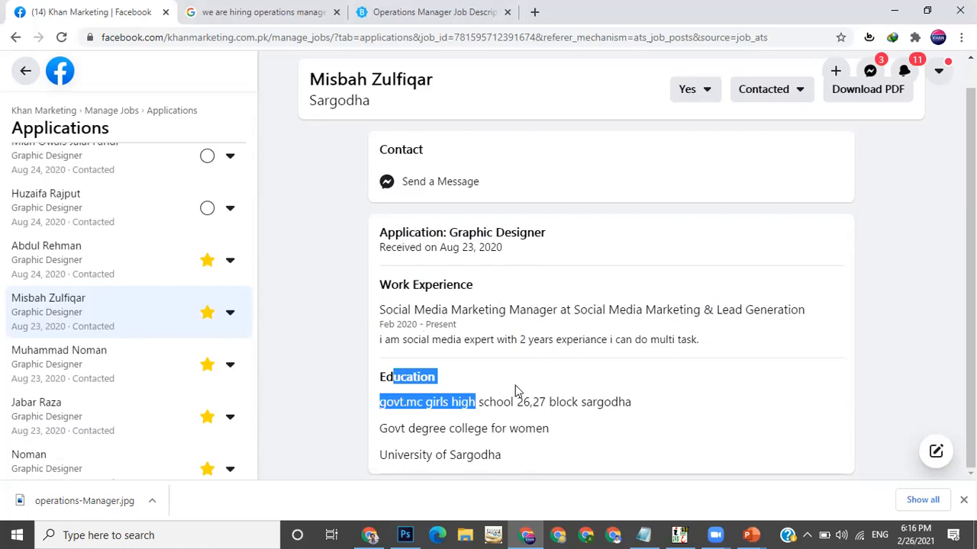
{"action": "left_click", "coordinate": [515, 392]}
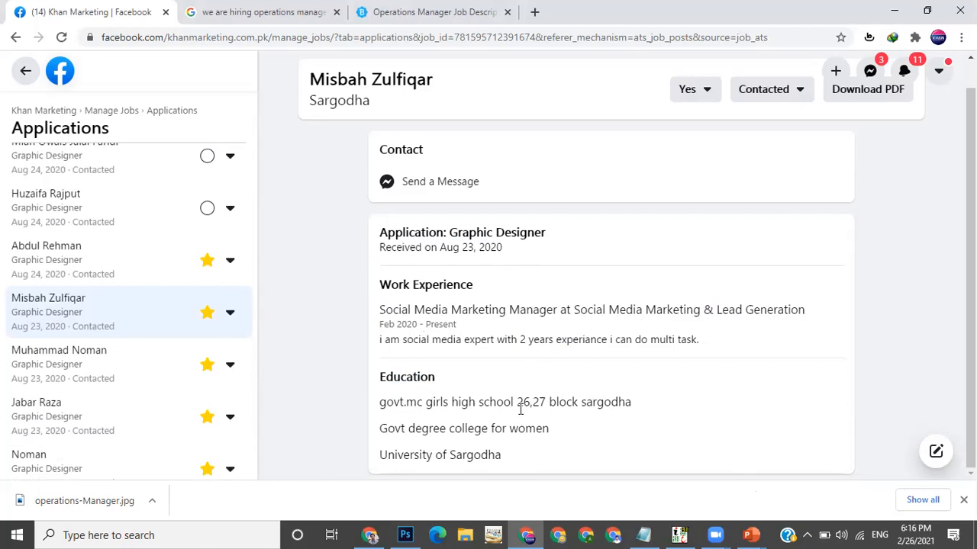
{"action": "left_click_drag", "start_coordinate": [428, 402], "coordinate": [481, 419]}
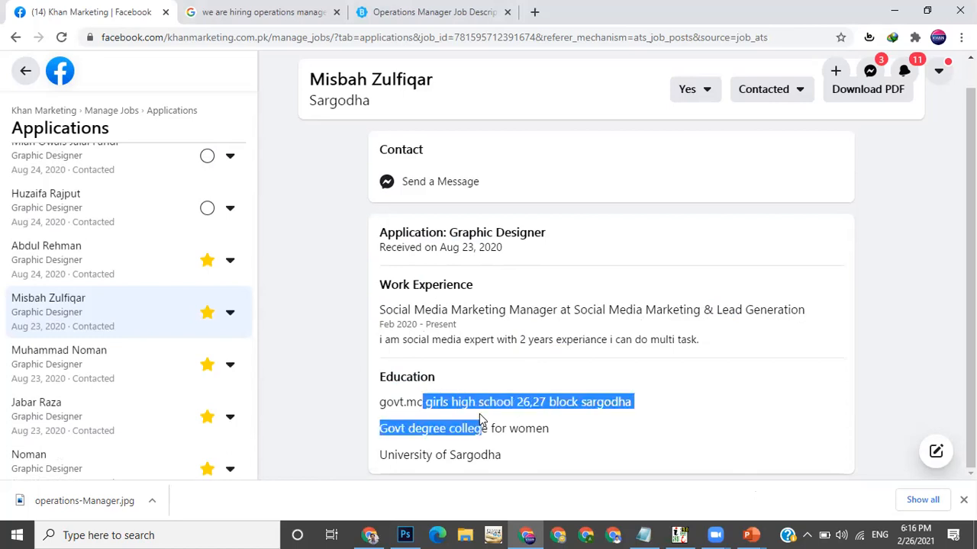
{"action": "left_click", "coordinate": [398, 403]}
{"action": "left_click_drag", "start_coordinate": [387, 403], "coordinate": [496, 405]}
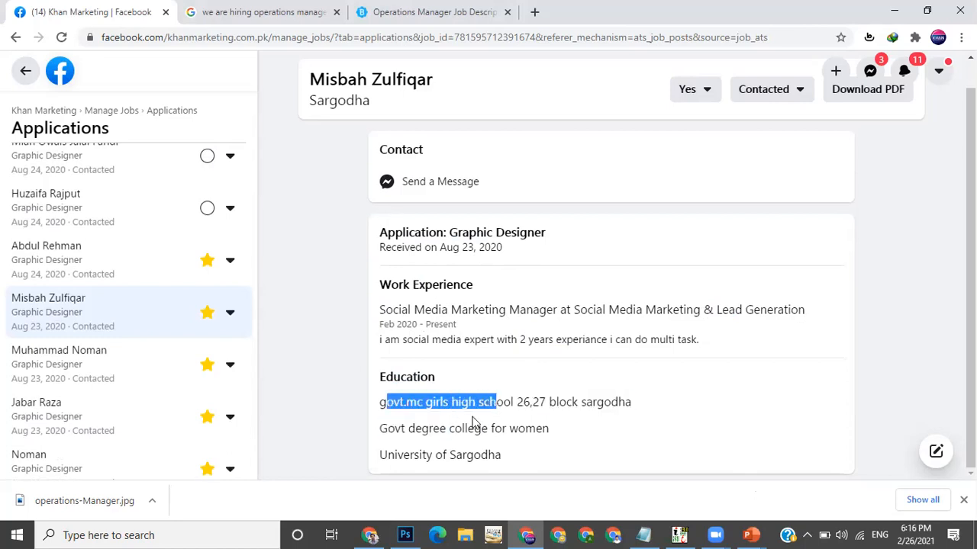
{"action": "left_click_drag", "start_coordinate": [417, 429], "coordinate": [469, 430]}
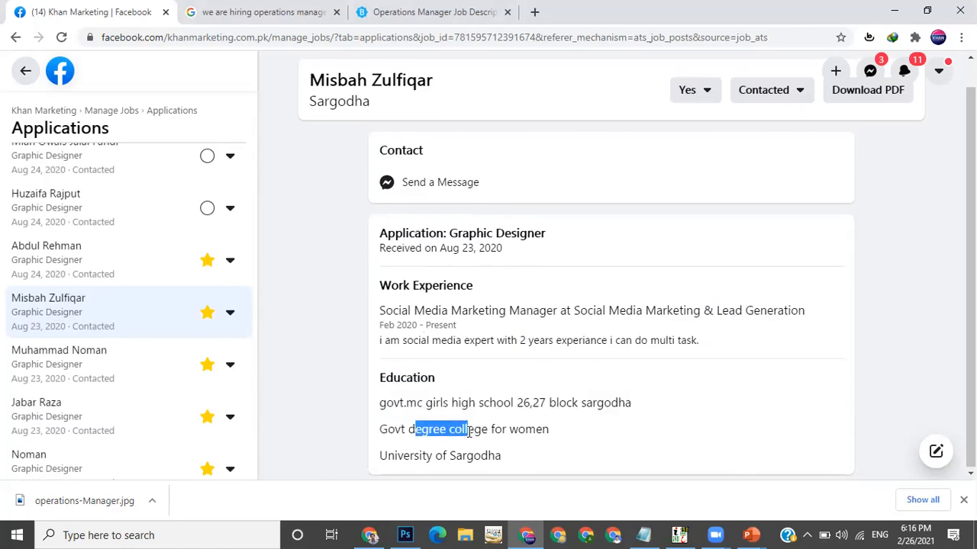
Open the rating menus of the applicant above and of the current applicant, reselecting Yes for the current one
{"action": "scroll", "coordinate": [468, 430], "scroll_direction": "up", "scroll_amount": 1}
{"action": "scroll", "coordinate": [469, 430], "scroll_direction": "down", "scroll_amount": 1}
{"action": "scroll", "coordinate": [468, 431], "scroll_direction": "up", "scroll_amount": 1}
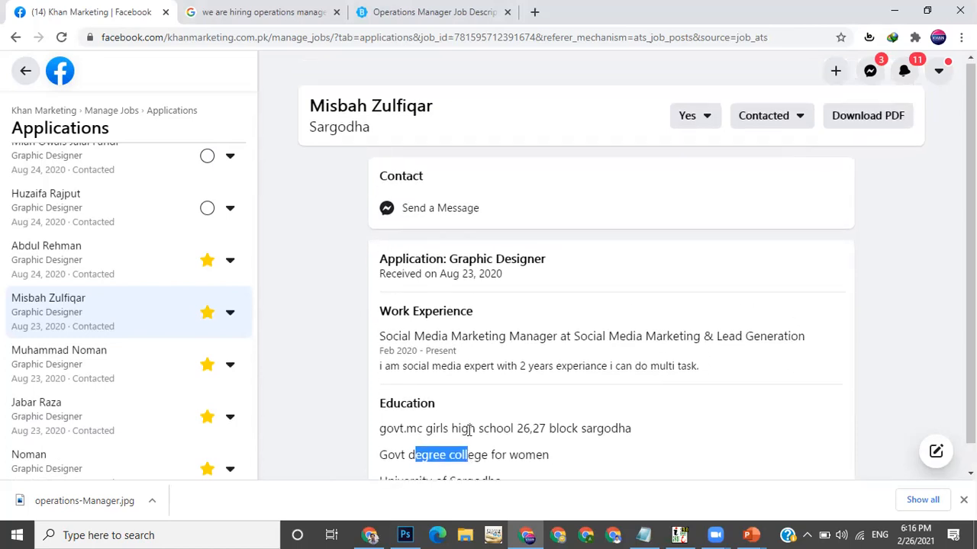
{"action": "left_click", "coordinate": [226, 271]}
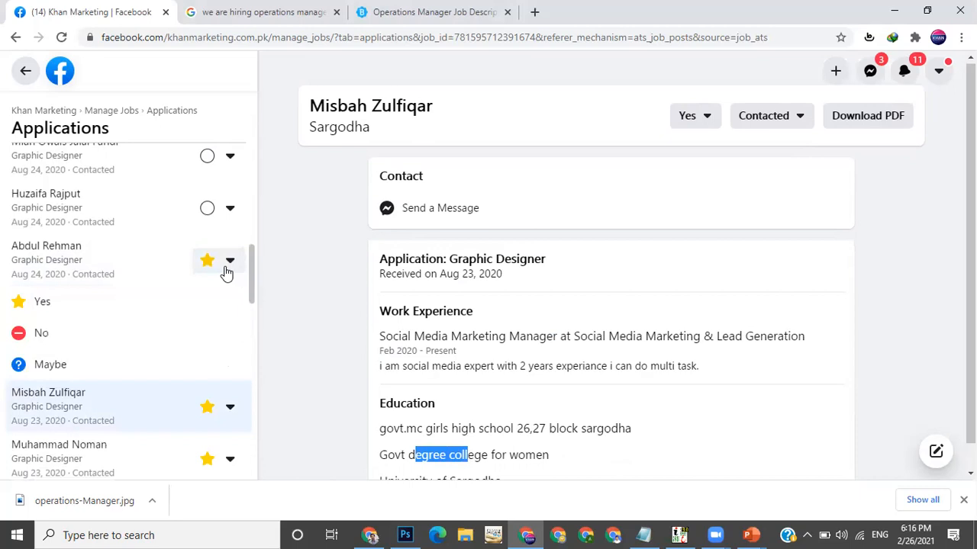
{"action": "left_click", "coordinate": [702, 119]}
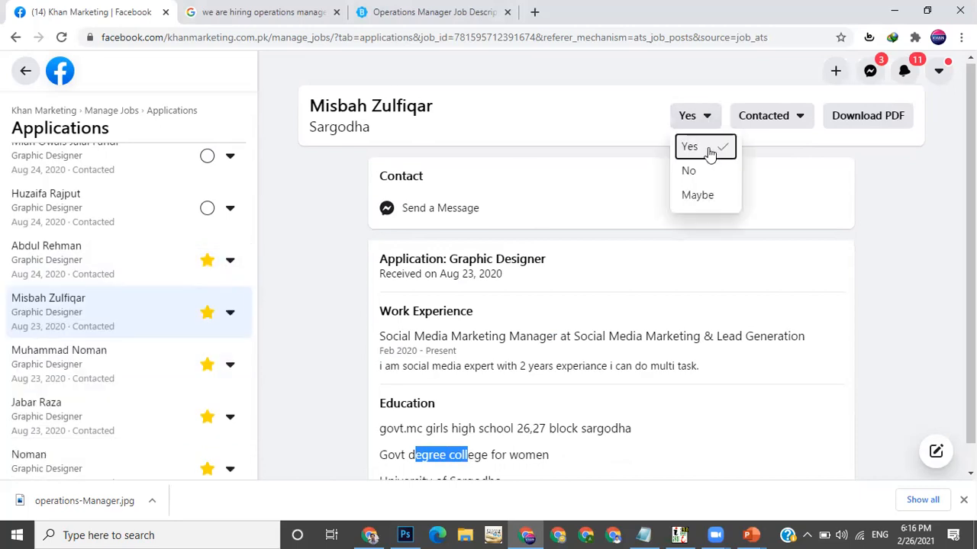
{"action": "left_click", "coordinate": [709, 152]}
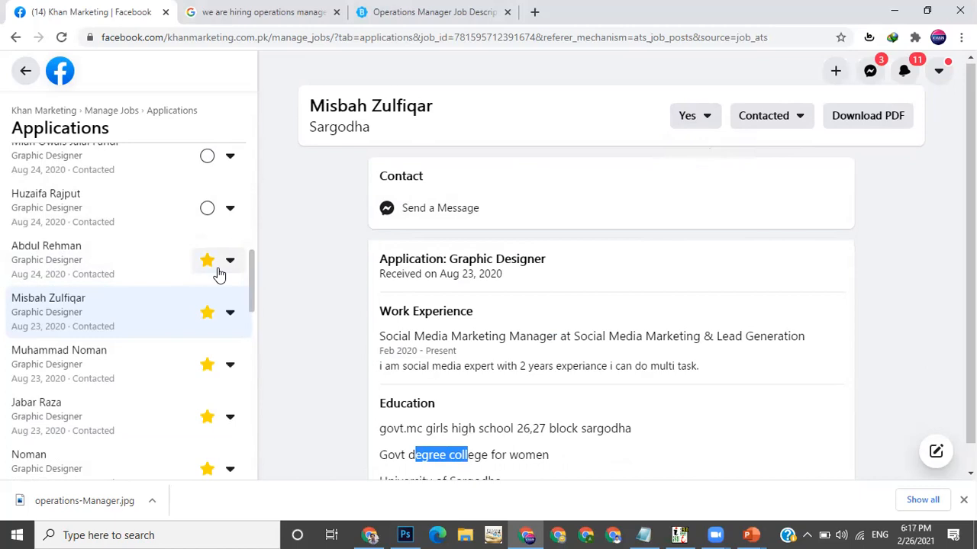
Open the application of the starred applicant above and copy their phone number
{"action": "left_click", "coordinate": [319, 10]}
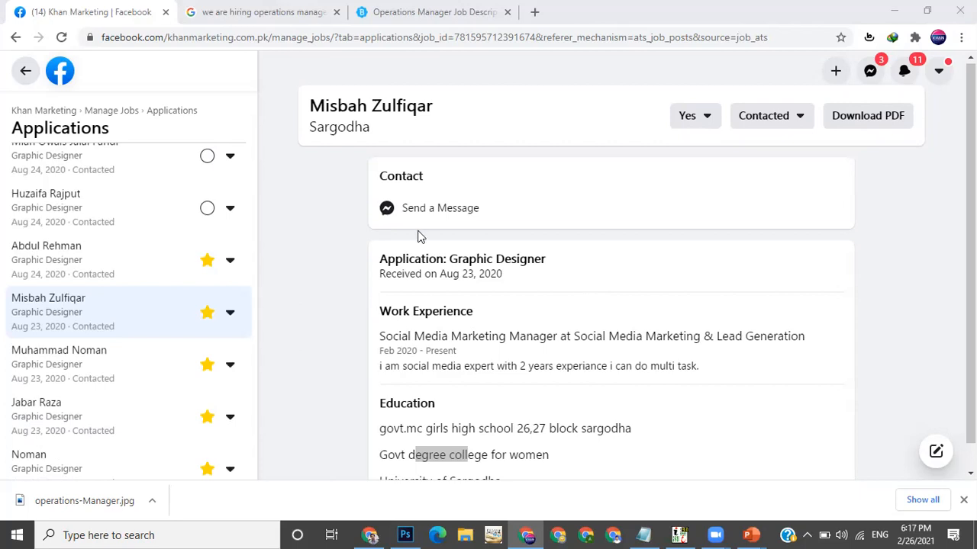
{"action": "left_click", "coordinate": [95, 261]}
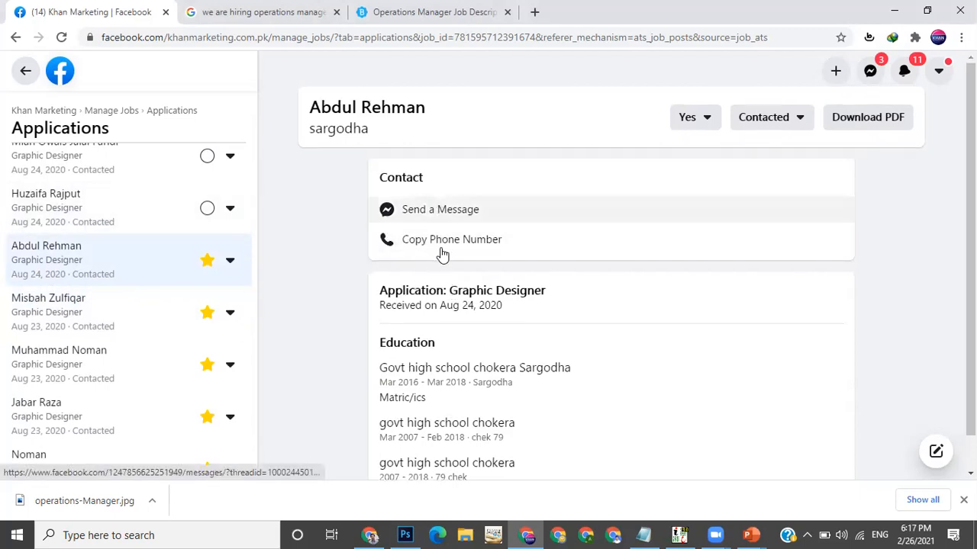
{"action": "left_click", "coordinate": [441, 248]}
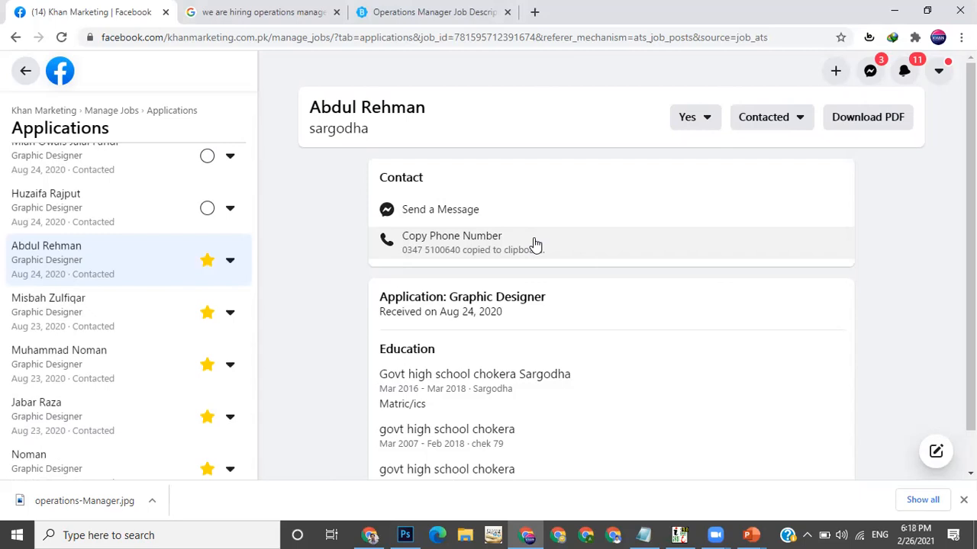
Switch to the Google tab and search the web for "for interview message sample"
{"action": "left_click", "coordinate": [273, 11]}
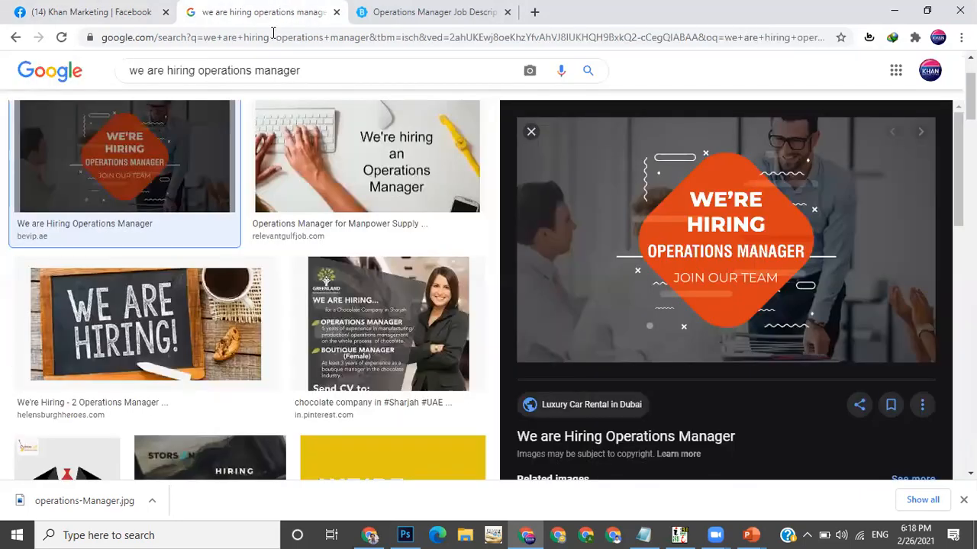
{"action": "left_click", "coordinate": [267, 46]}
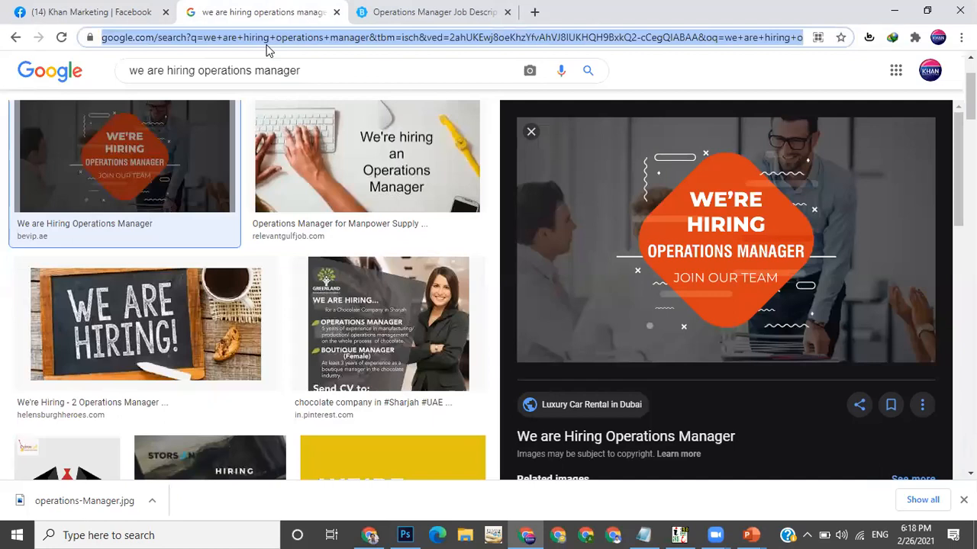
{"action": "type", "text": "for int"}
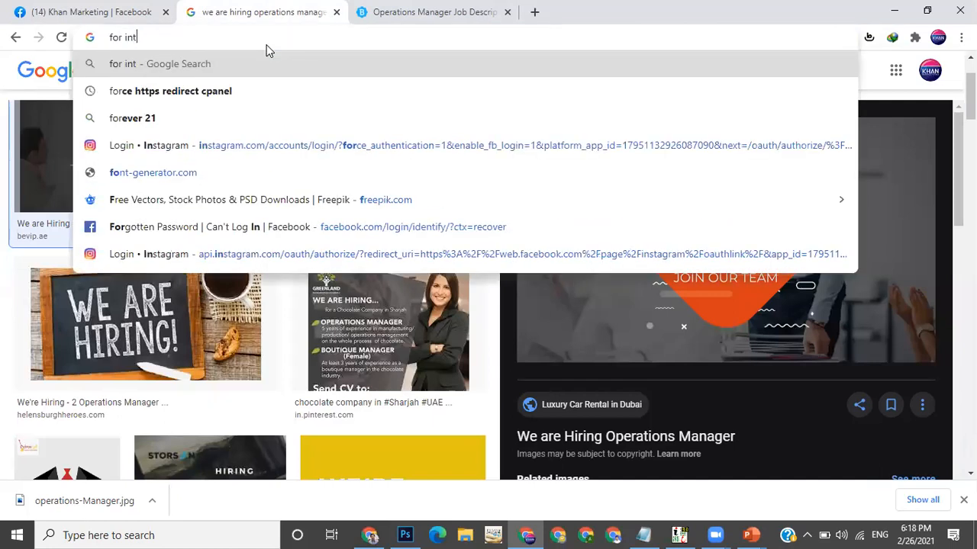
{"action": "type", "text": "erview"}
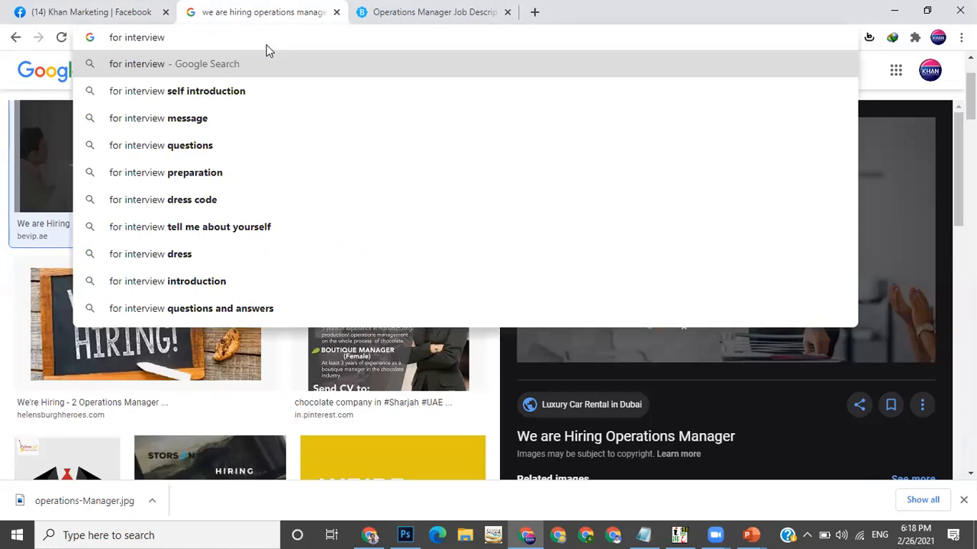
{"action": "type", "text": " me"}
{"action": "key", "text": "BackSpace"}
{"action": "type", "text": "message a"}
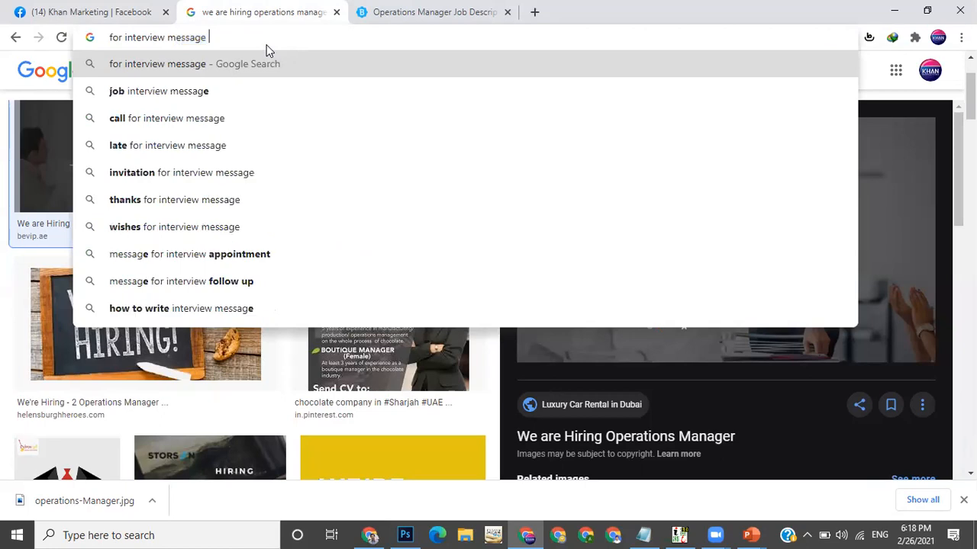
{"action": "key", "text": "BackSpace"}
{"action": "type", "text": "sample"}
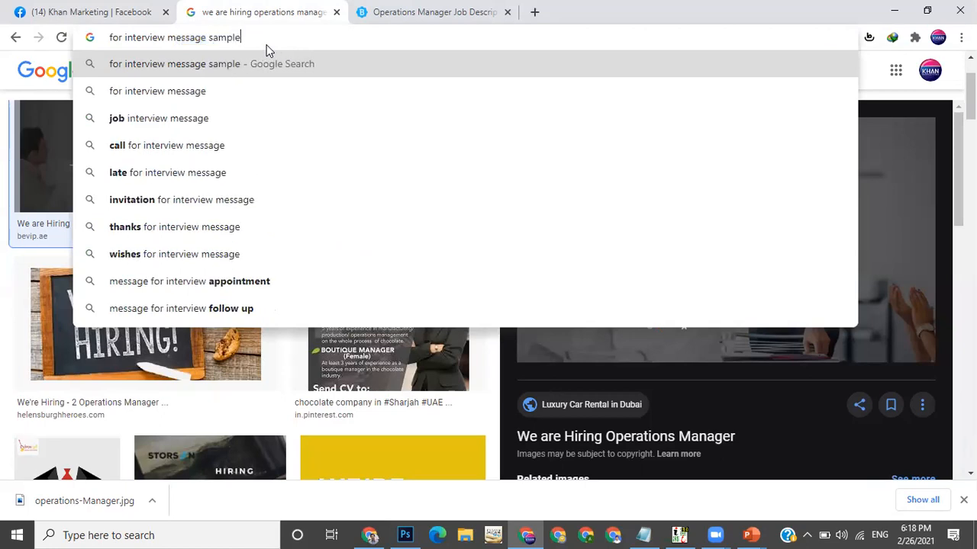
{"action": "key", "text": "Return"}
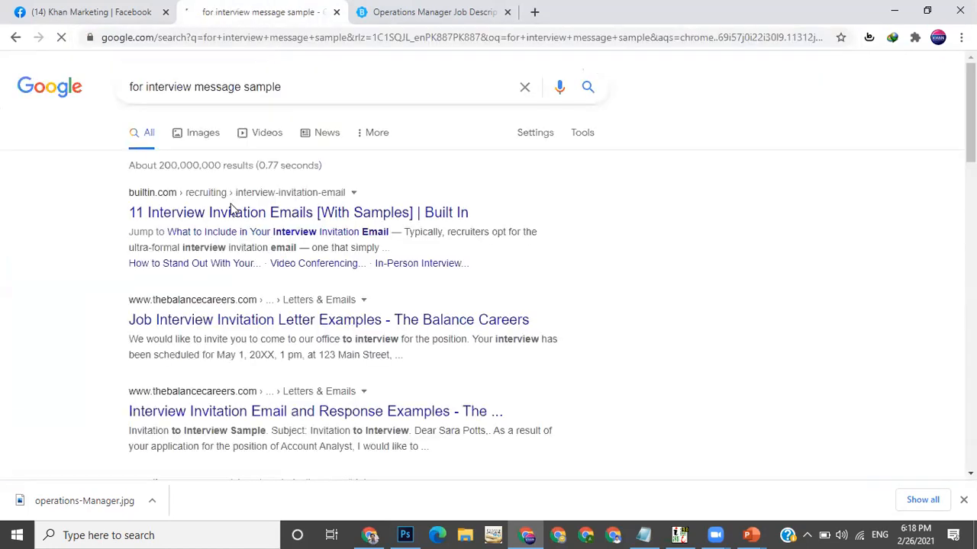
Open the Built In interview invitation emails article and scroll through its sample templates
{"action": "left_click", "coordinate": [322, 219]}
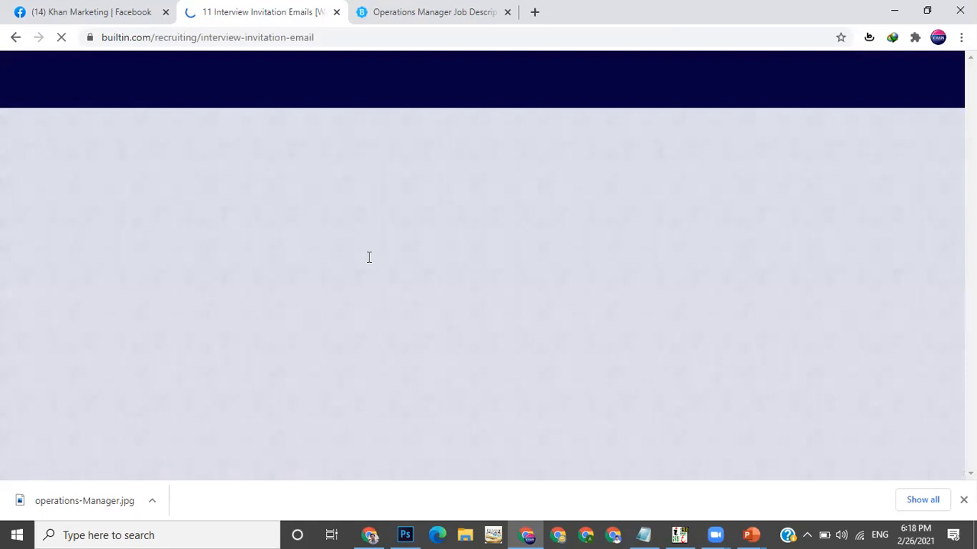
{"action": "scroll", "coordinate": [369, 257], "scroll_direction": "down", "scroll_amount": 4}
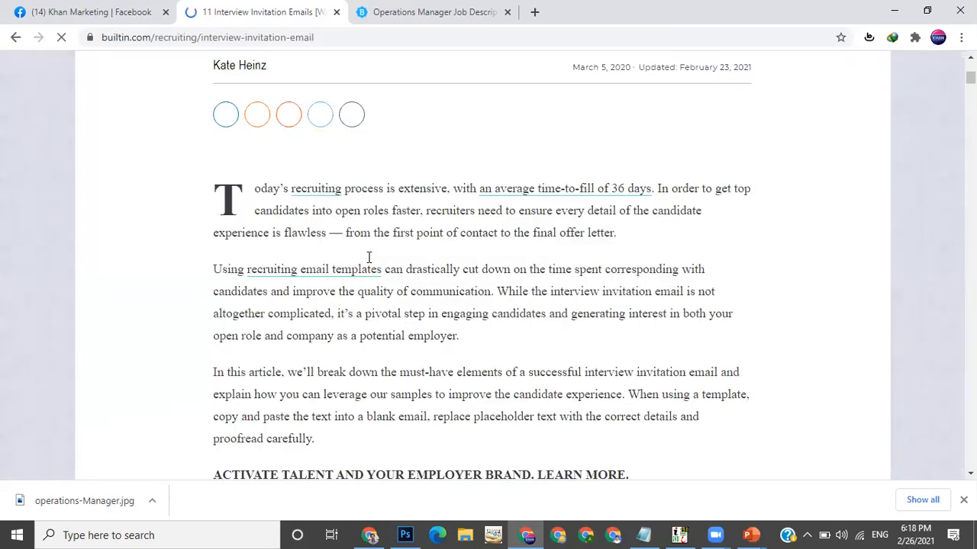
{"action": "scroll", "coordinate": [369, 259], "scroll_direction": "down", "scroll_amount": 5}
{"action": "scroll", "coordinate": [369, 255], "scroll_direction": "down", "scroll_amount": 5}
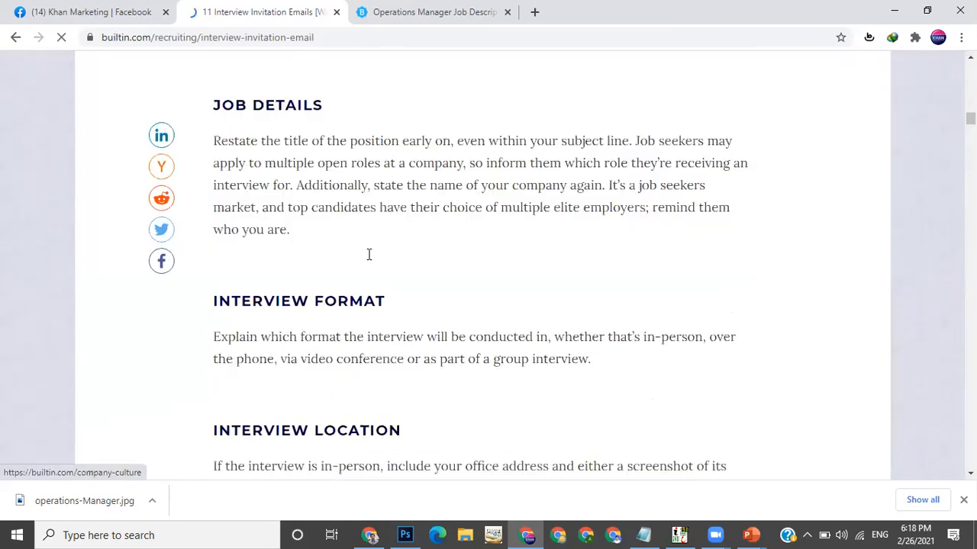
{"action": "scroll", "coordinate": [368, 252], "scroll_direction": "down", "scroll_amount": 5}
{"action": "scroll", "coordinate": [369, 251], "scroll_direction": "down", "scroll_amount": 5}
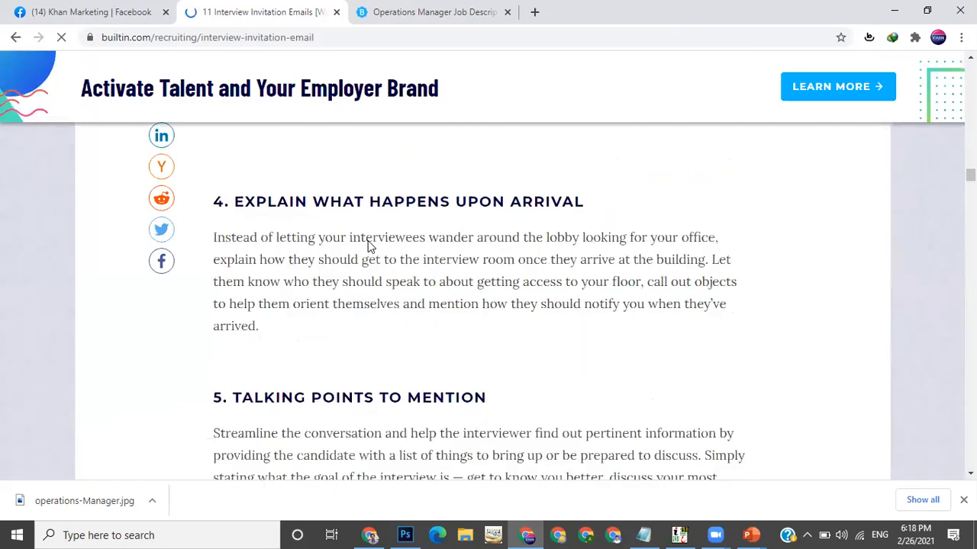
{"action": "scroll", "coordinate": [369, 246], "scroll_direction": "down", "scroll_amount": 5}
{"action": "scroll", "coordinate": [369, 244], "scroll_direction": "down", "scroll_amount": 5}
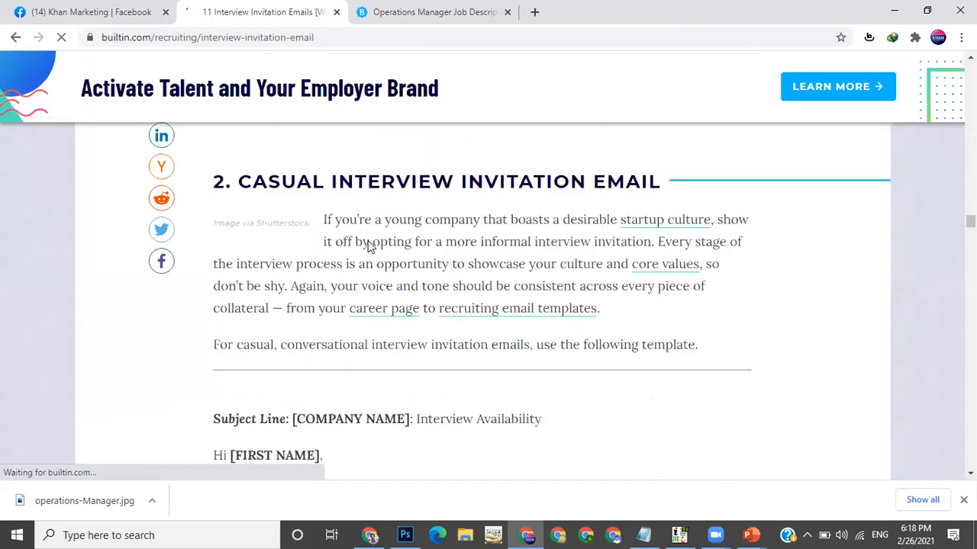
{"action": "scroll", "coordinate": [369, 242], "scroll_direction": "down", "scroll_amount": 5}
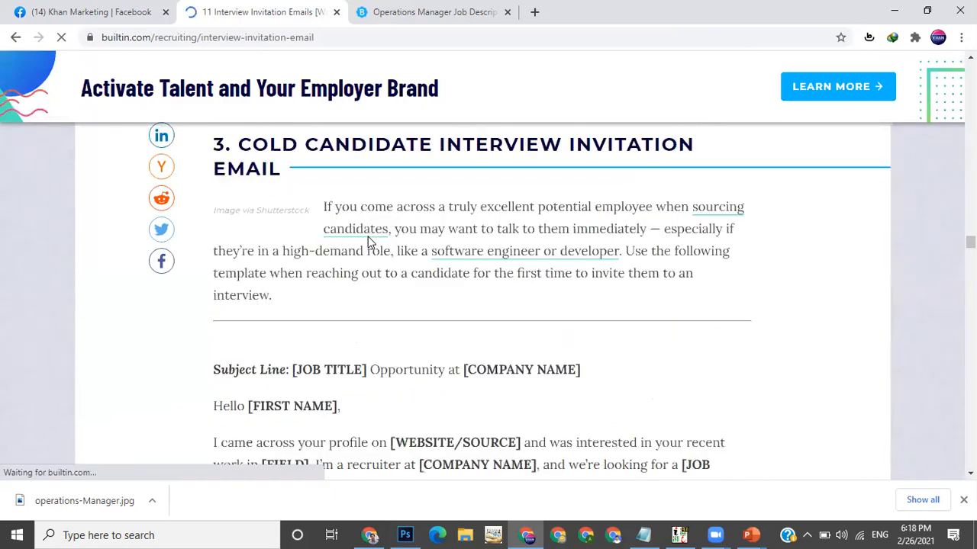
{"action": "scroll", "coordinate": [369, 243], "scroll_direction": "down", "scroll_amount": 5}
{"action": "scroll", "coordinate": [369, 243], "scroll_direction": "up", "scroll_amount": 3}
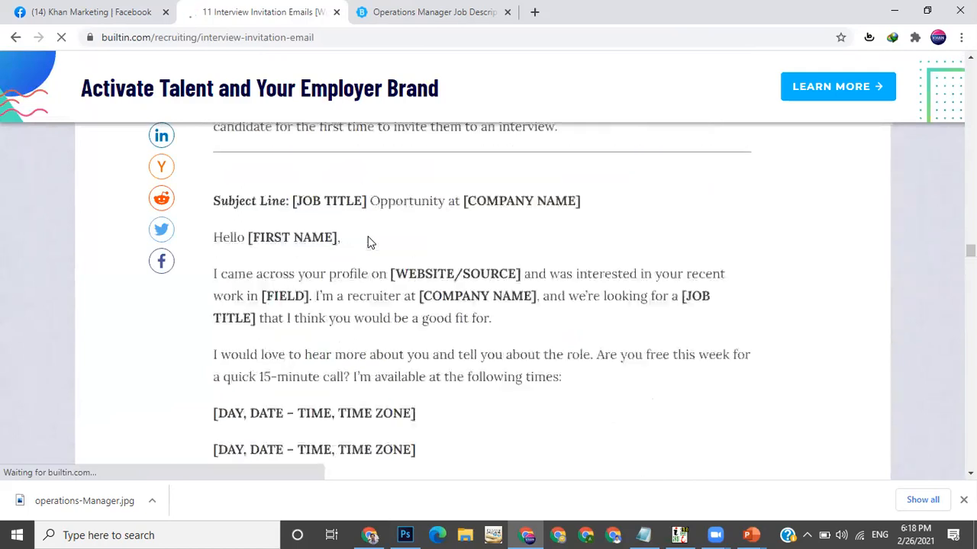
{"action": "scroll", "coordinate": [267, 332], "scroll_direction": "up", "scroll_amount": 2}
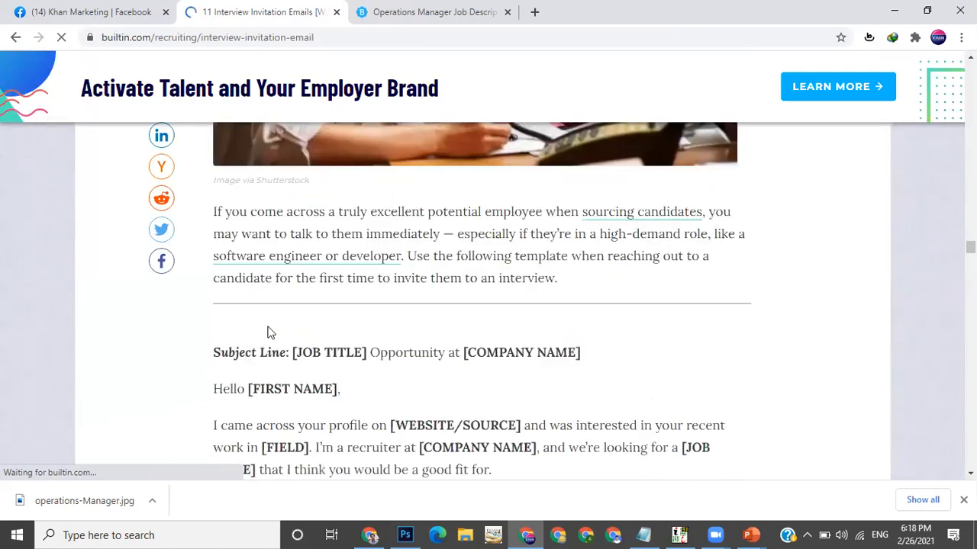
Read through the first interview invitation template, highlighting its phrases while scrolling
{"action": "scroll", "coordinate": [240, 268], "scroll_direction": "down", "scroll_amount": 2}
{"action": "left_click_drag", "start_coordinate": [261, 258], "coordinate": [275, 258]}
{"action": "left_click_drag", "start_coordinate": [312, 293], "coordinate": [393, 290]}
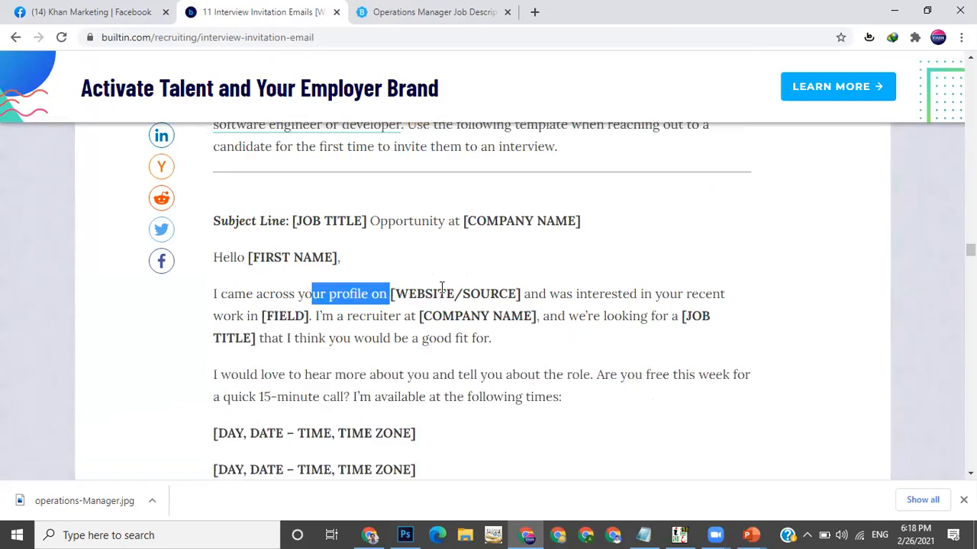
{"action": "left_click_drag", "start_coordinate": [492, 290], "coordinate": [712, 306]}
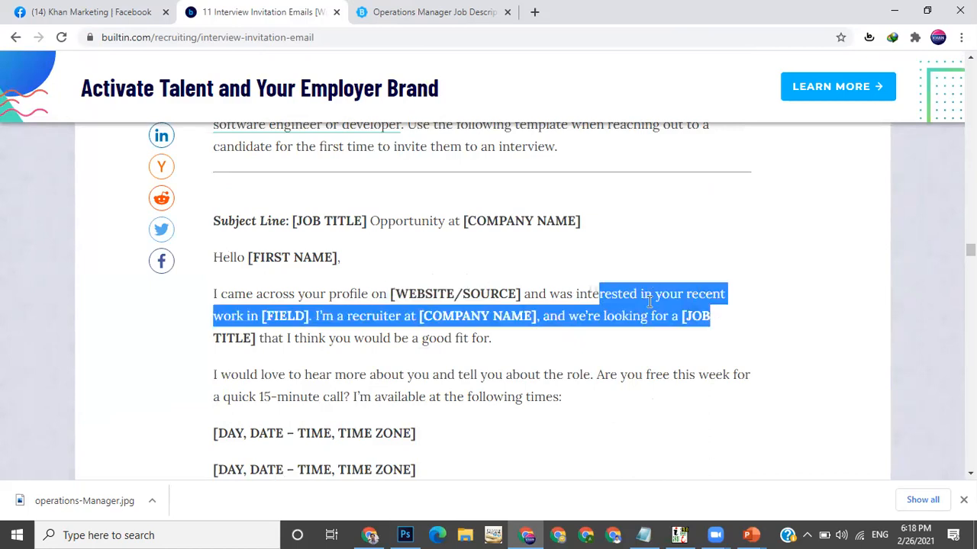
{"action": "left_click", "coordinate": [583, 332]}
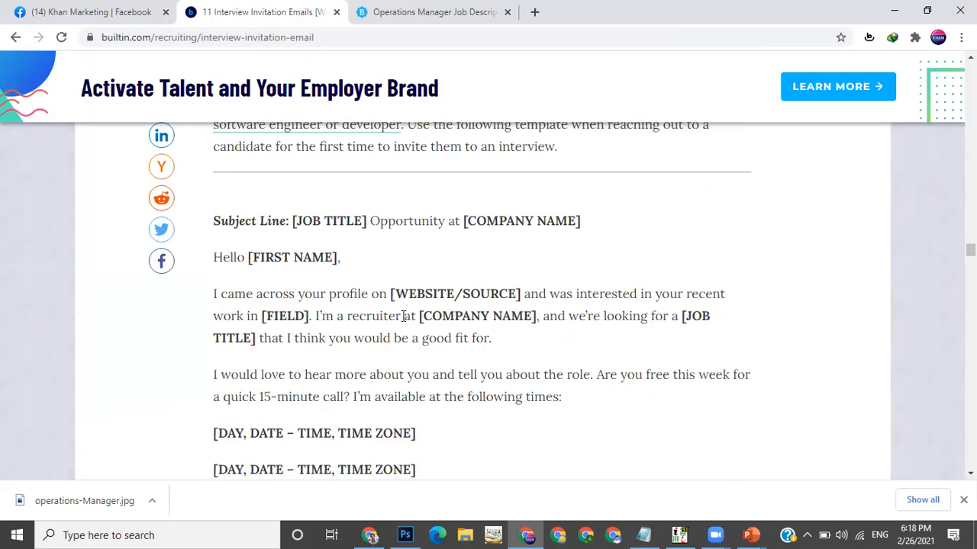
{"action": "left_click_drag", "start_coordinate": [343, 318], "coordinate": [438, 315]}
{"action": "double_click", "coordinate": [527, 314]}
{"action": "left_click", "coordinate": [610, 315]}
{"action": "left_click_drag", "start_coordinate": [661, 315], "coordinate": [456, 338]}
{"action": "left_click", "coordinate": [692, 315]}
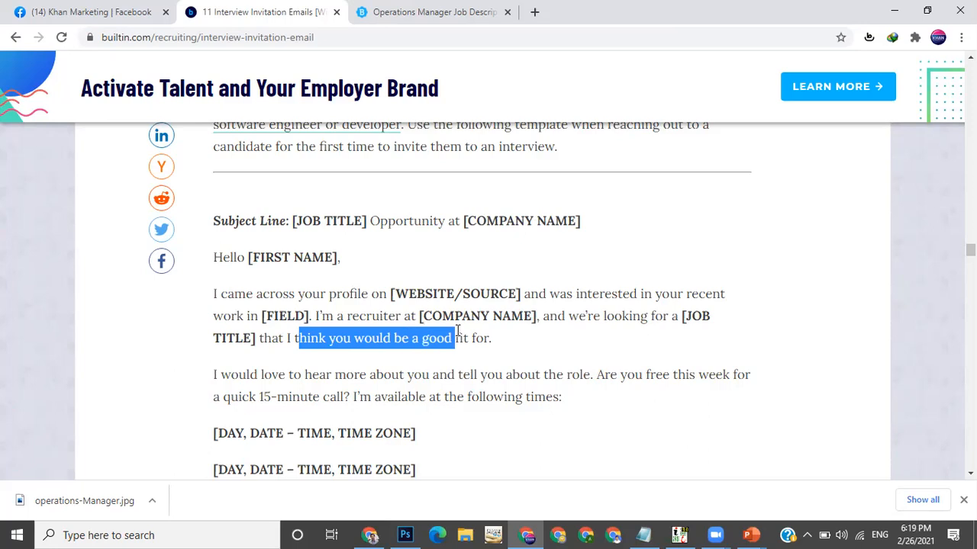
{"action": "scroll", "coordinate": [263, 305], "scroll_direction": "down", "scroll_amount": 1}
{"action": "left_click_drag", "start_coordinate": [303, 291], "coordinate": [435, 296]}
{"action": "left_click_drag", "start_coordinate": [567, 291], "coordinate": [567, 291]}
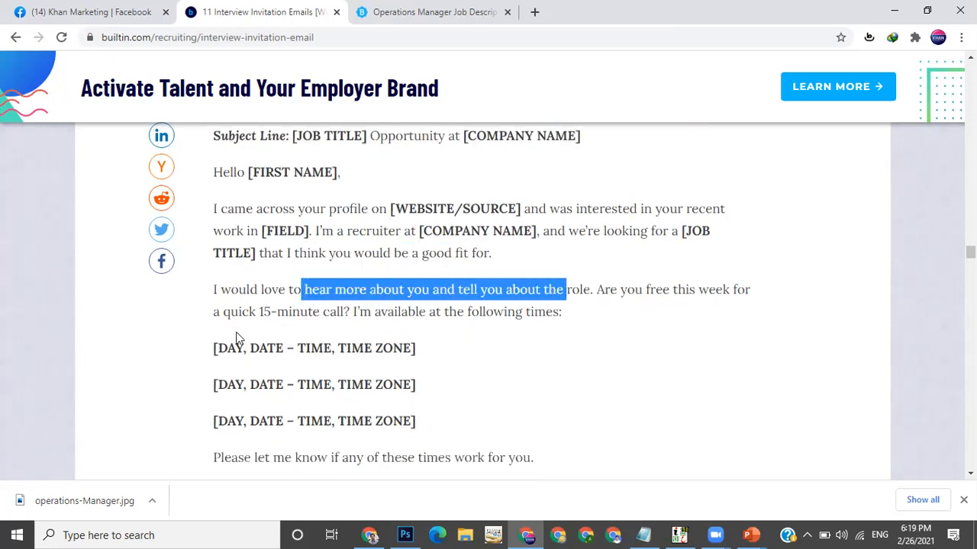
{"action": "left_click_drag", "start_coordinate": [248, 312], "coordinate": [289, 311]}
{"action": "left_click_drag", "start_coordinate": [391, 292], "coordinate": [459, 295]}
{"action": "scroll", "coordinate": [459, 296], "scroll_direction": "down", "scroll_amount": 3}
{"action": "scroll", "coordinate": [459, 296], "scroll_direction": "up", "scroll_amount": 2}
{"action": "scroll", "coordinate": [453, 294], "scroll_direction": "down", "scroll_amount": 1}
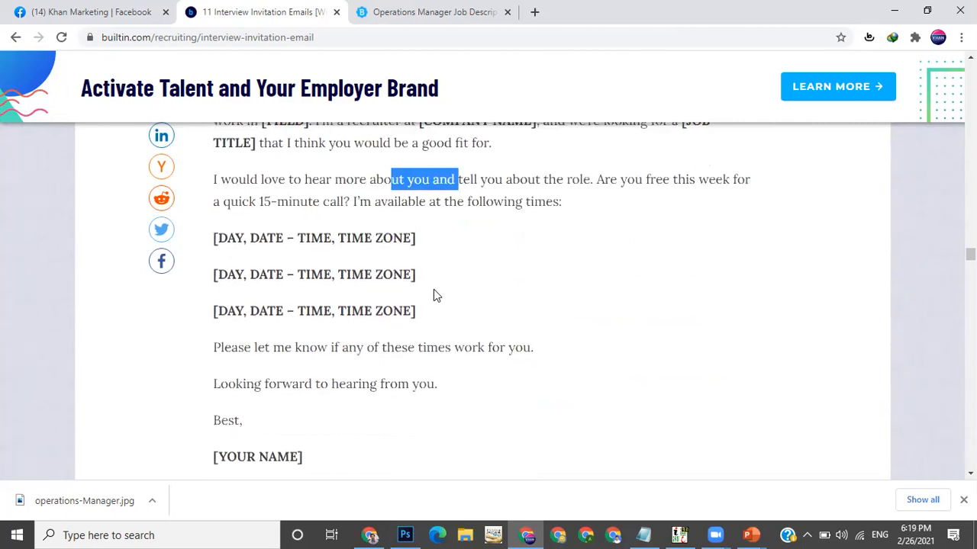
{"action": "left_click_drag", "start_coordinate": [331, 238], "coordinate": [368, 241]}
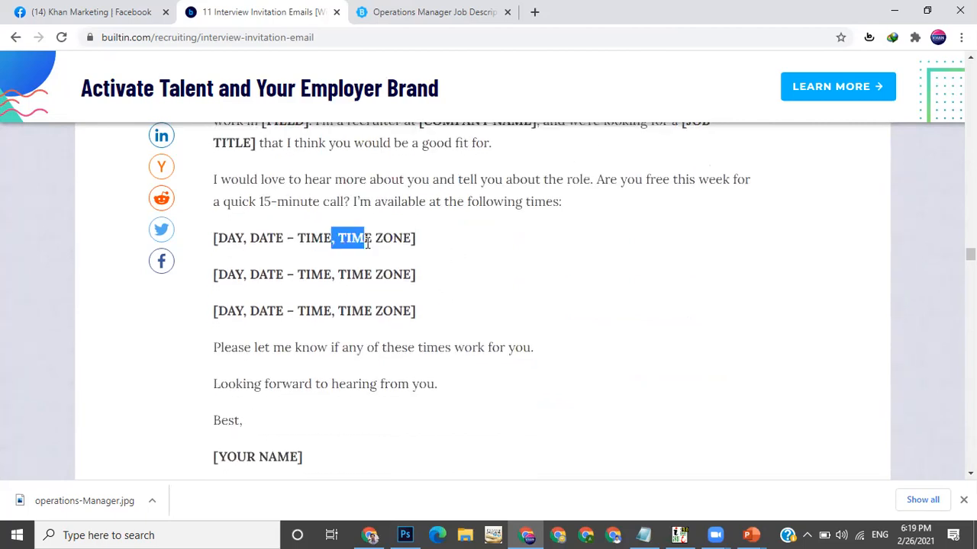
{"action": "scroll", "coordinate": [368, 242], "scroll_direction": "down", "scroll_amount": 1}
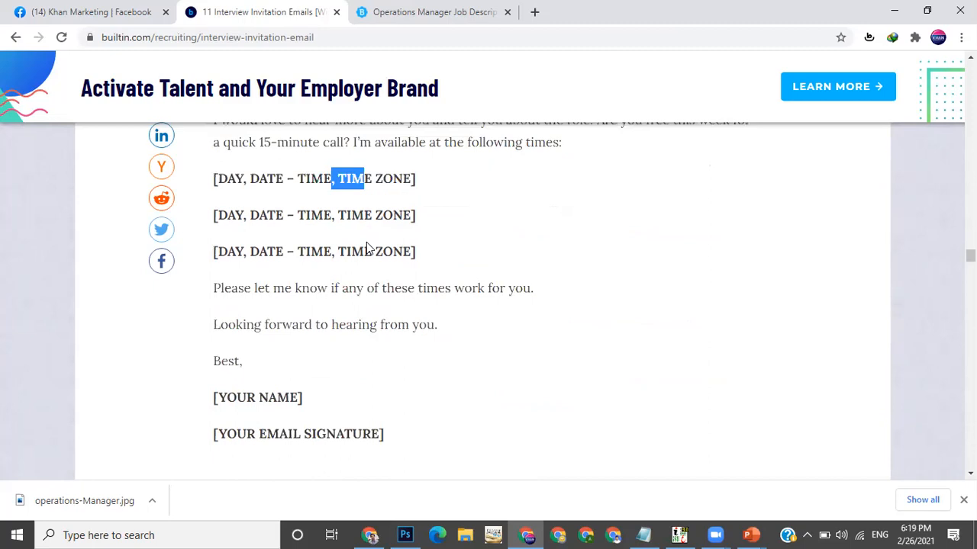
{"action": "scroll", "coordinate": [366, 242], "scroll_direction": "up", "scroll_amount": 1}
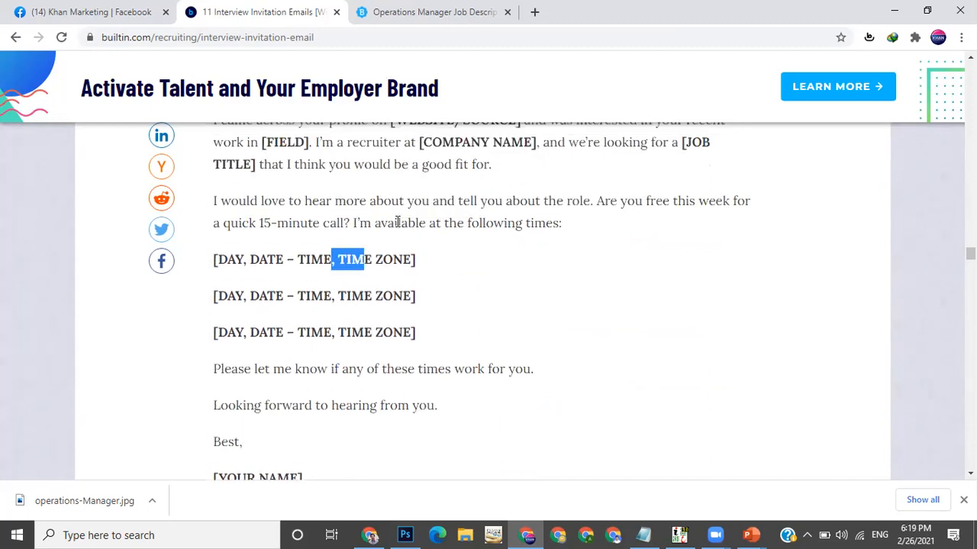
Review the template's greeting and opening paragraphs again, then scroll on to the phone screen invitation template
{"action": "left_click_drag", "start_coordinate": [567, 226], "coordinate": [203, 205]}
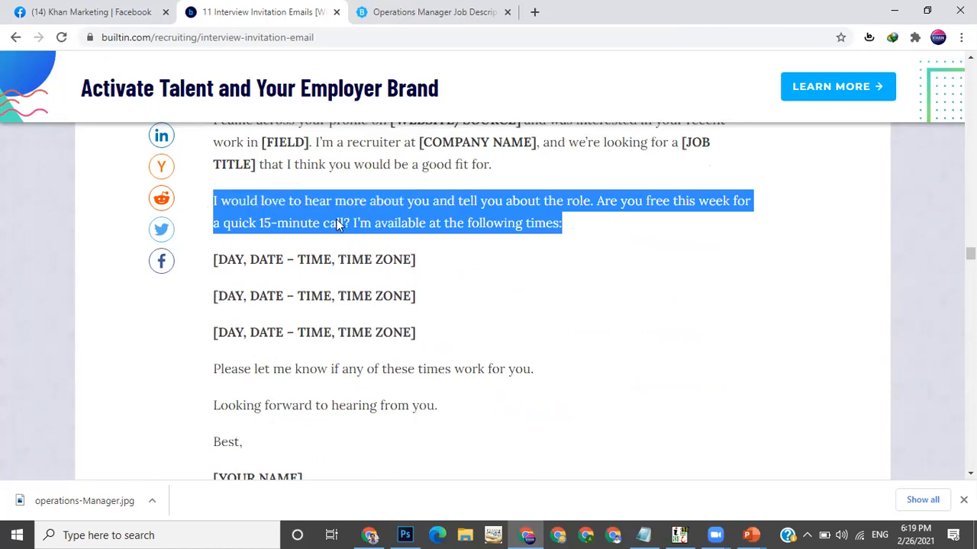
{"action": "left_click", "coordinate": [308, 171]}
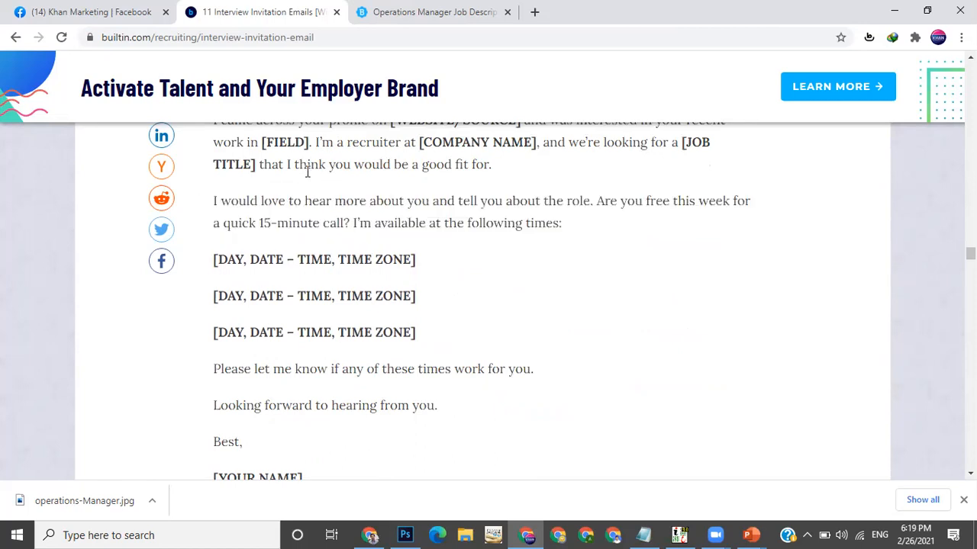
{"action": "scroll", "coordinate": [221, 209], "scroll_direction": "up", "scroll_amount": 2}
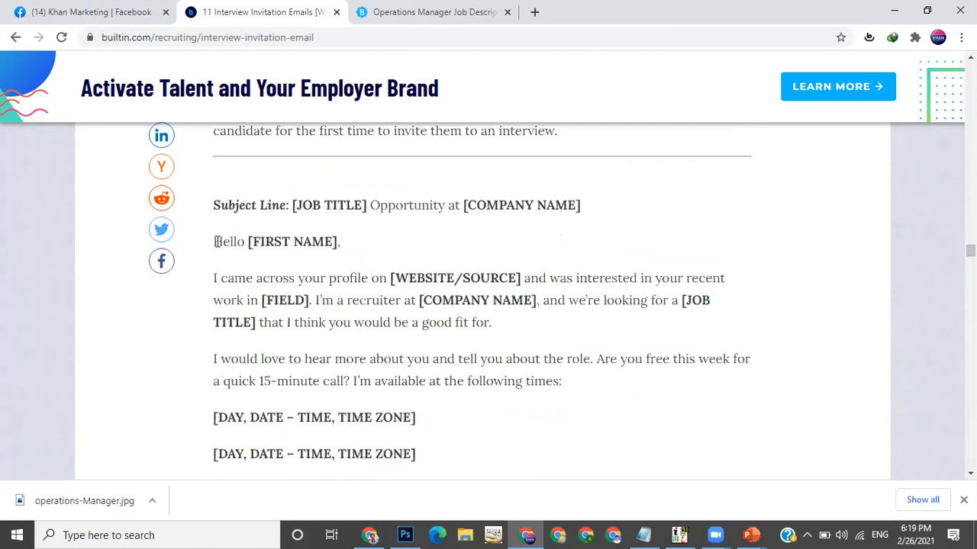
{"action": "left_click_drag", "start_coordinate": [245, 266], "coordinate": [555, 352]}
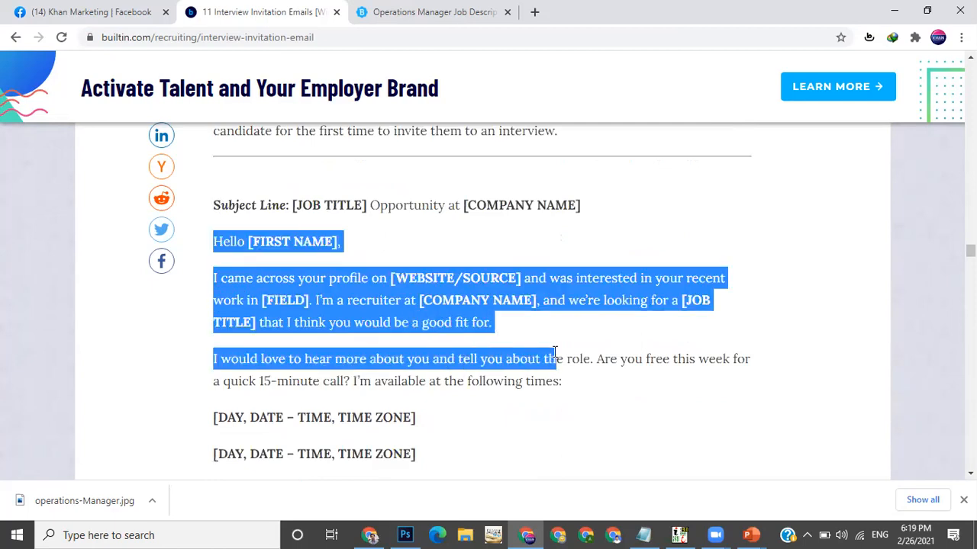
{"action": "scroll", "coordinate": [569, 299], "scroll_direction": "down", "scroll_amount": 1}
{"action": "left_click", "coordinate": [426, 262]}
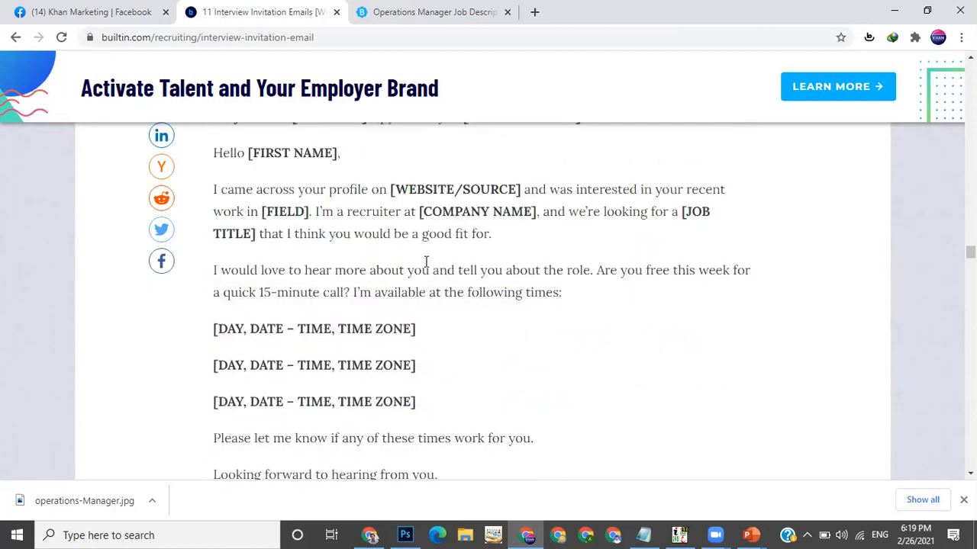
{"action": "left_click_drag", "start_coordinate": [215, 188], "coordinate": [484, 262]}
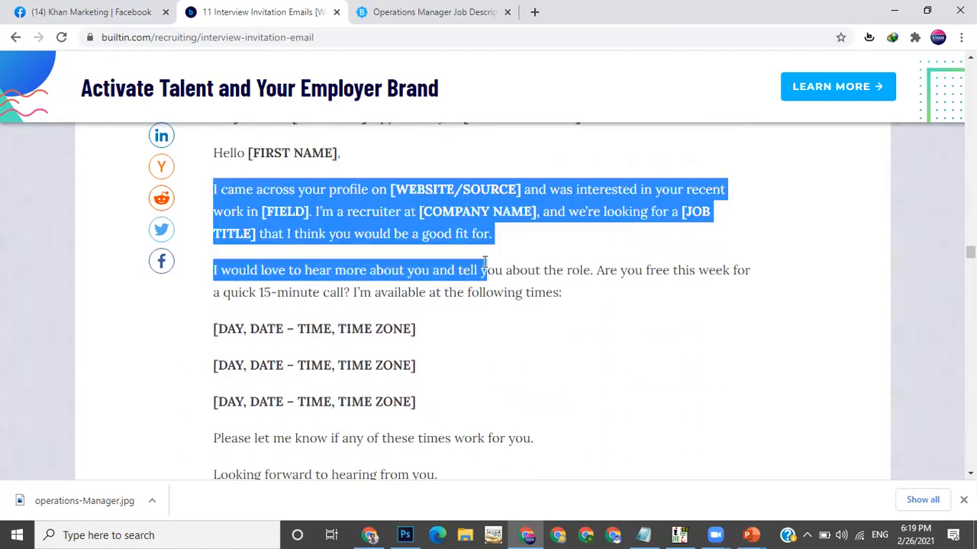
{"action": "left_click_drag", "start_coordinate": [576, 276], "coordinate": [427, 368]}
{"action": "scroll", "coordinate": [427, 369], "scroll_direction": "down", "scroll_amount": 1}
{"action": "scroll", "coordinate": [414, 259], "scroll_direction": "down", "scroll_amount": 2}
{"action": "left_click", "coordinate": [416, 262]}
{"action": "mouse_move", "coordinate": [224, 247]}
{"action": "left_mouse_down"}
{"action": "mouse_move", "coordinate": [384, 434]}
{"action": "mouse_move", "coordinate": [381, 422]}
{"action": "left_mouse_up"}
{"action": "left_click", "coordinate": [382, 423]}
{"action": "scroll", "coordinate": [383, 424], "scroll_direction": "down", "scroll_amount": 4}
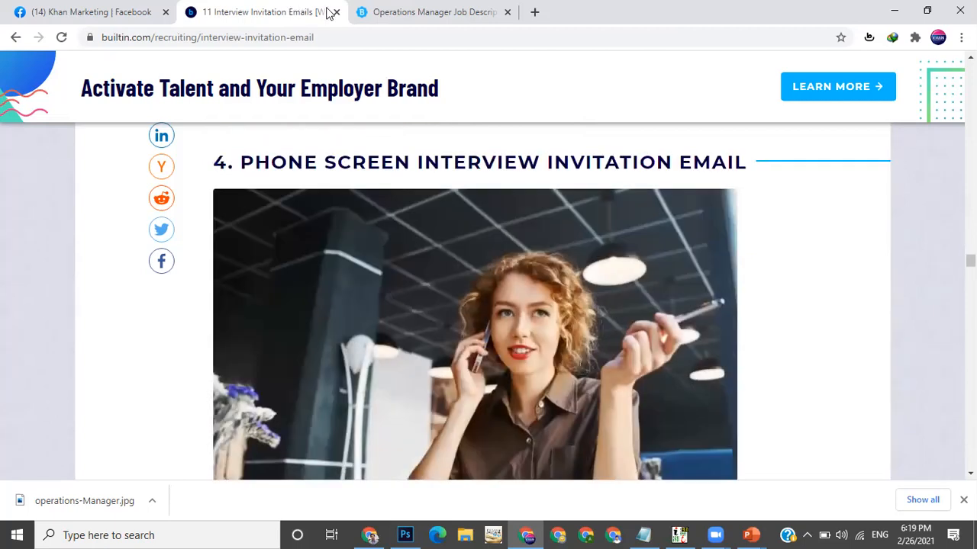
Return to the Facebook tab, go to the Khan Marketing page and open its Jobs section
{"action": "left_click", "coordinate": [126, 9]}
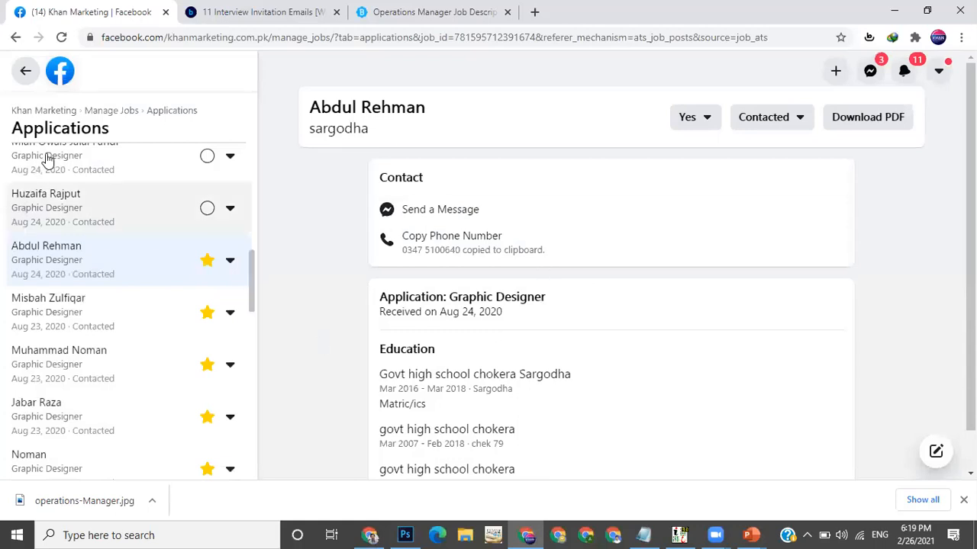
{"action": "left_click", "coordinate": [54, 113]}
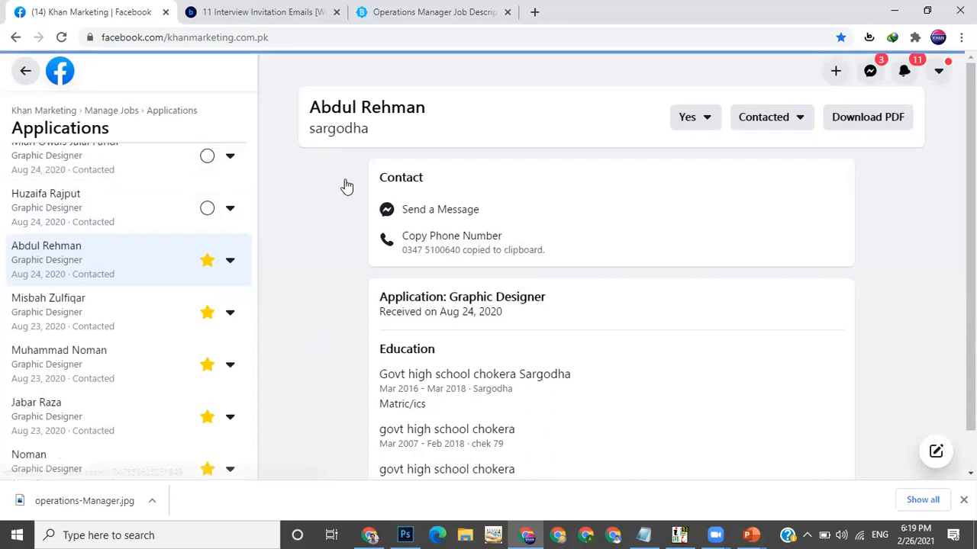
{"action": "scroll", "coordinate": [408, 262], "scroll_direction": "up", "scroll_amount": 5}
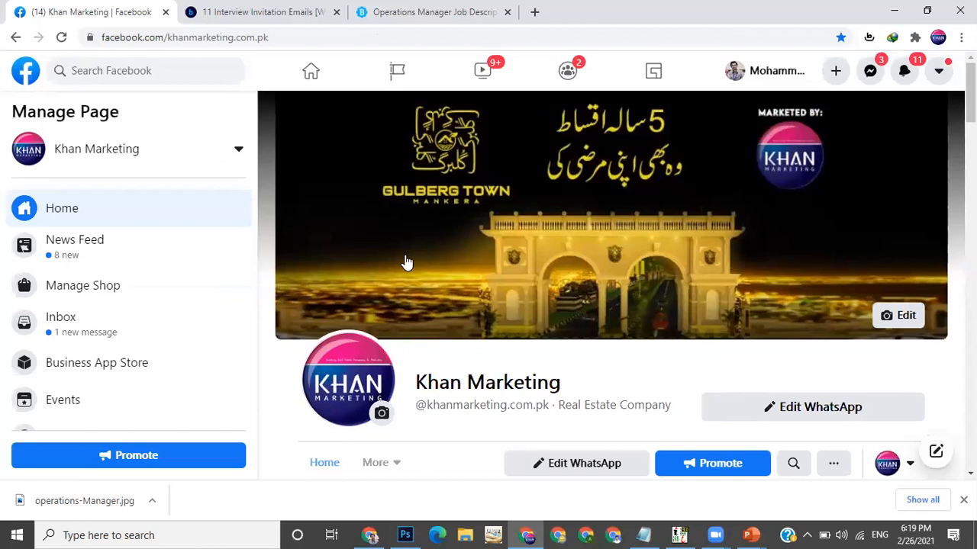
{"action": "scroll", "coordinate": [408, 262], "scroll_direction": "down", "scroll_amount": 2}
{"action": "left_click", "coordinate": [379, 290]}
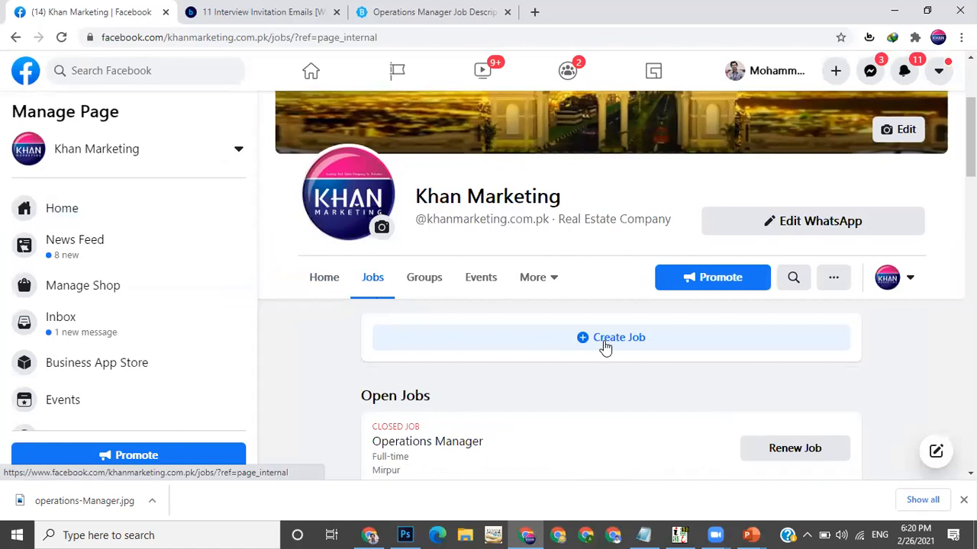
{"action": "scroll", "coordinate": [605, 348], "scroll_direction": "down", "scroll_amount": 5}
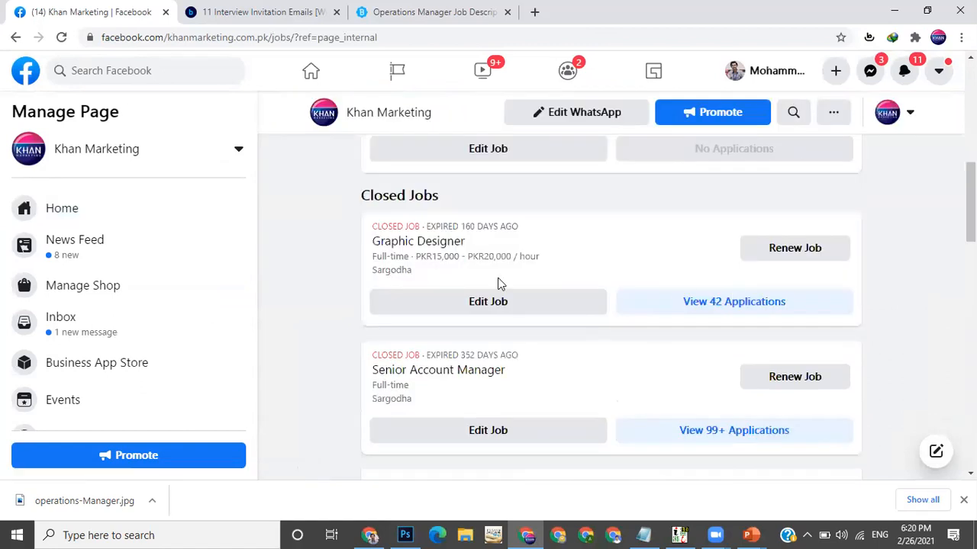
{"action": "scroll", "coordinate": [471, 264], "scroll_direction": "up", "scroll_amount": 1}
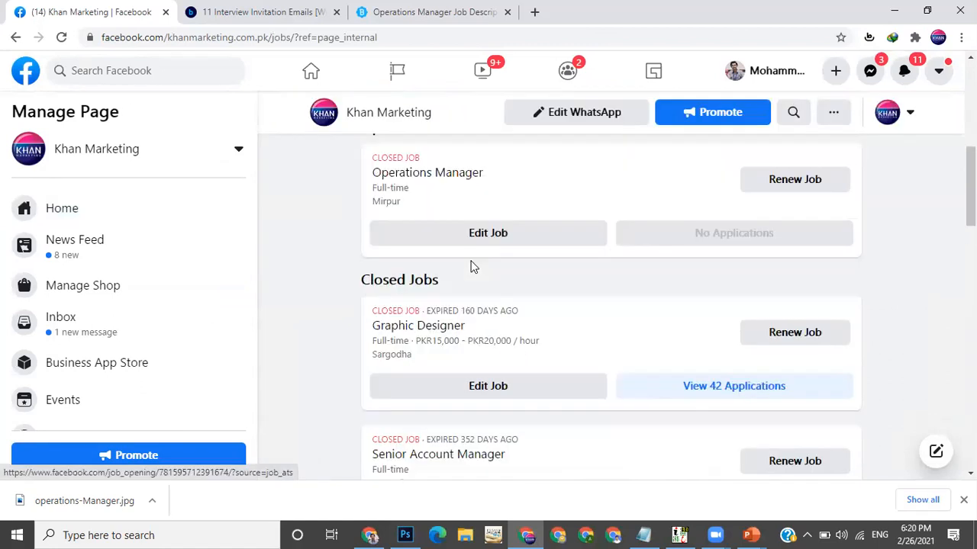
{"action": "scroll", "coordinate": [578, 214], "scroll_direction": "up", "scroll_amount": 1}
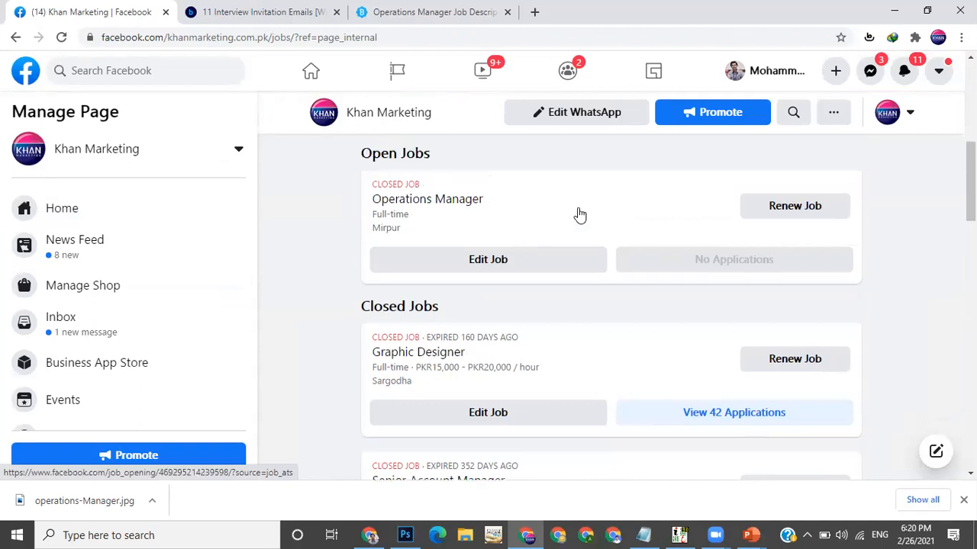
Renew the Operations Manager job and close it again, answering No to hiring someone through Facebook
{"action": "left_click", "coordinate": [790, 208]}
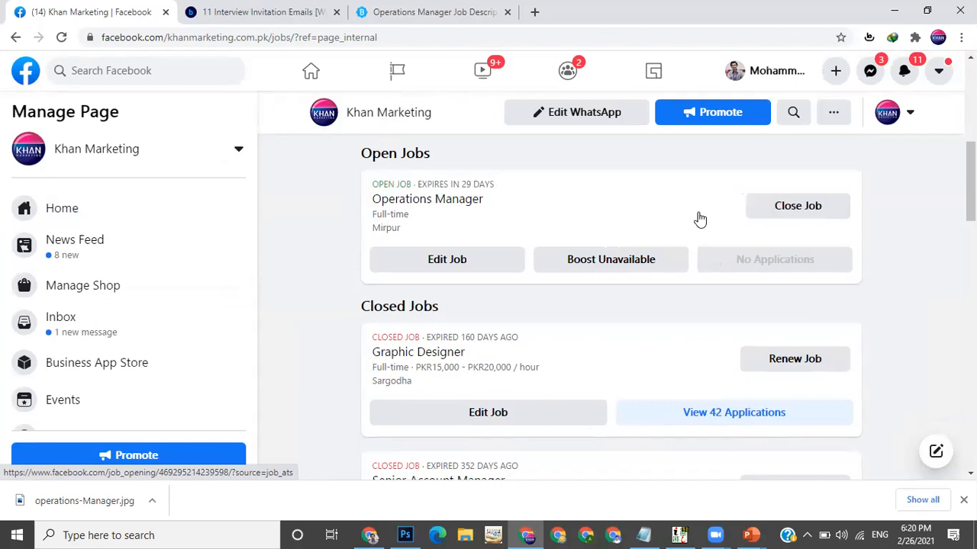
{"action": "left_click", "coordinate": [789, 209]}
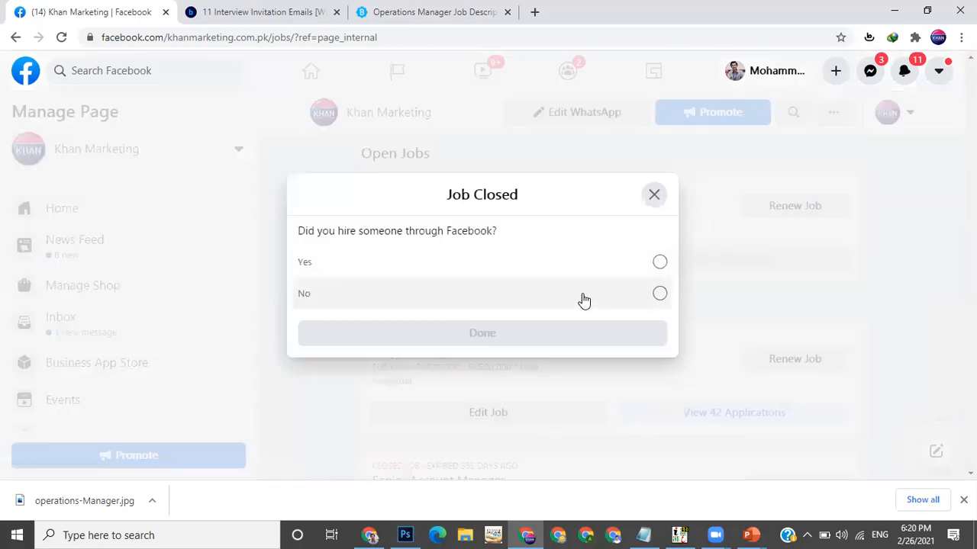
{"action": "left_click", "coordinate": [583, 300]}
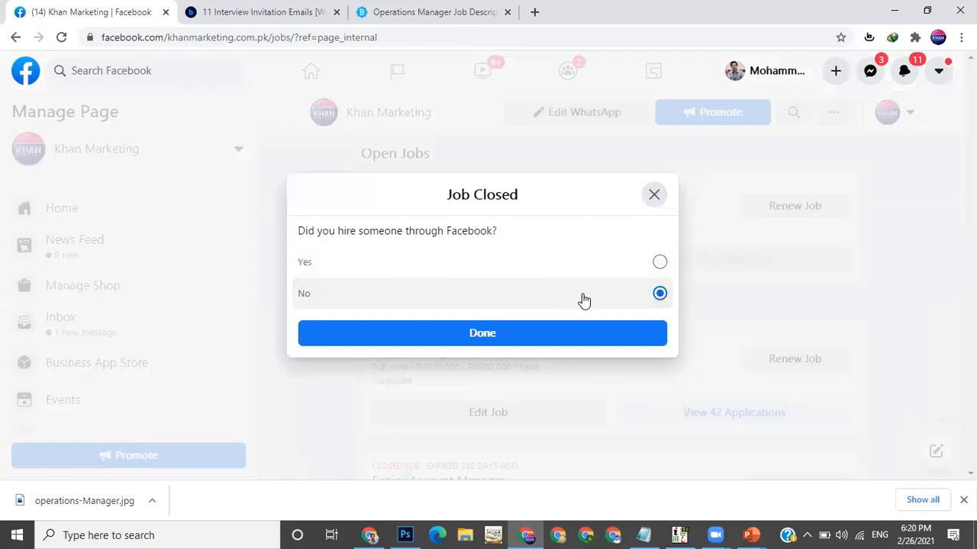
{"action": "left_click", "coordinate": [540, 341]}
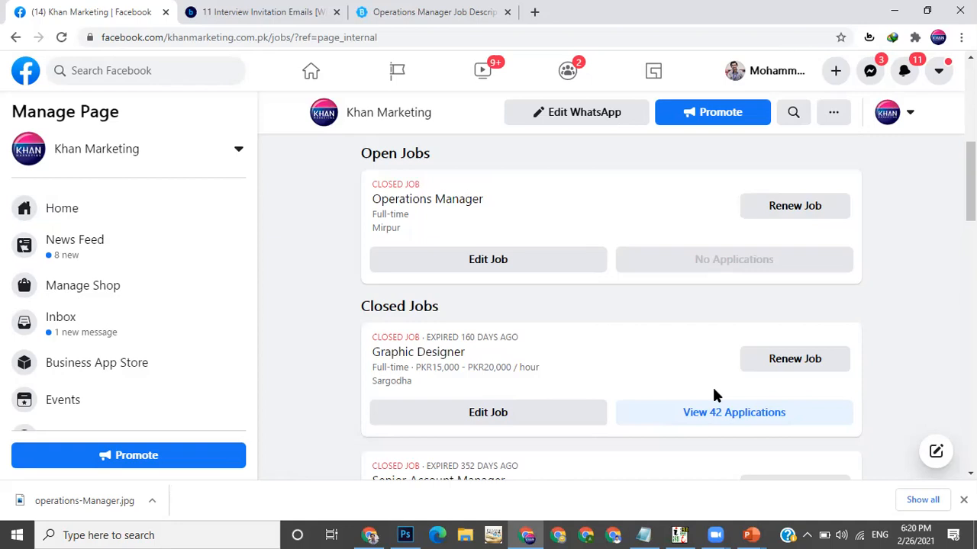
Open the applications for the closed Graphic Designer job
{"action": "left_click", "coordinate": [716, 416]}
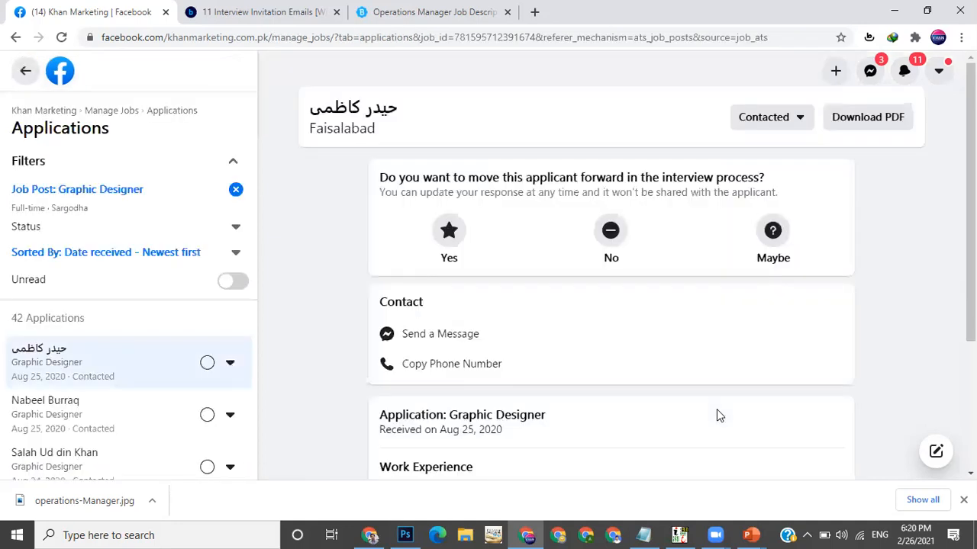
{"action": "scroll", "coordinate": [459, 334], "scroll_direction": "down", "scroll_amount": 1}
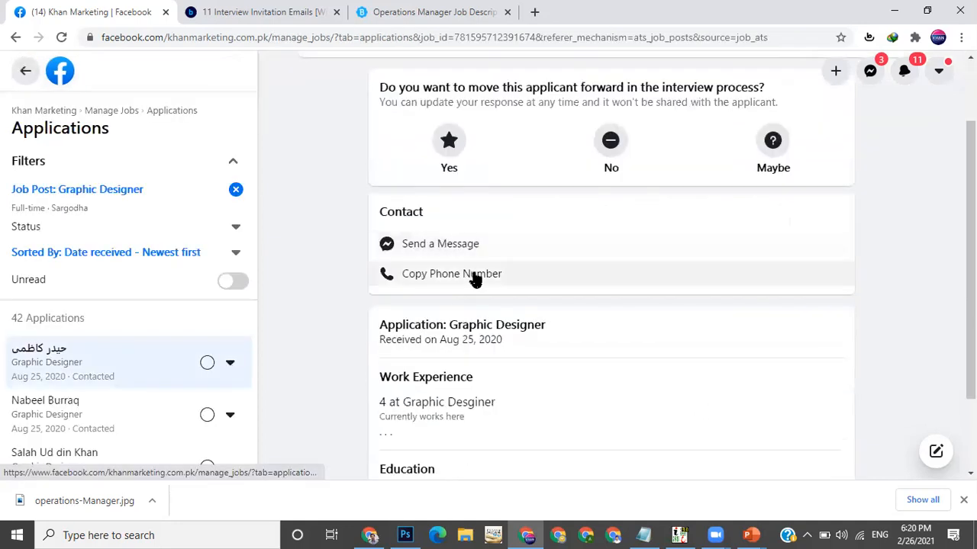
{"action": "left_click", "coordinate": [458, 257]}
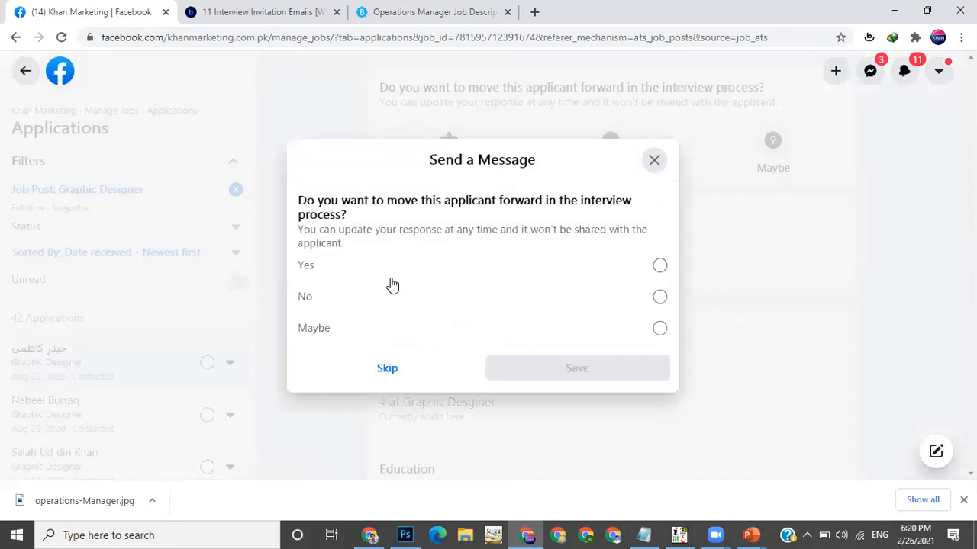
{"action": "left_click_drag", "start_coordinate": [452, 207], "coordinate": [530, 193]}
{"action": "left_click", "coordinate": [436, 271]}
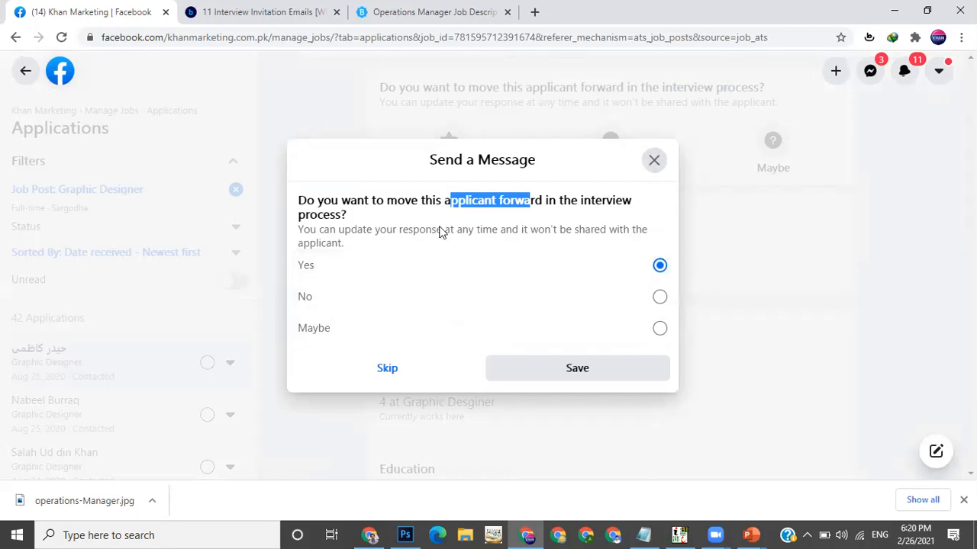
{"action": "left_click", "coordinate": [664, 167]}
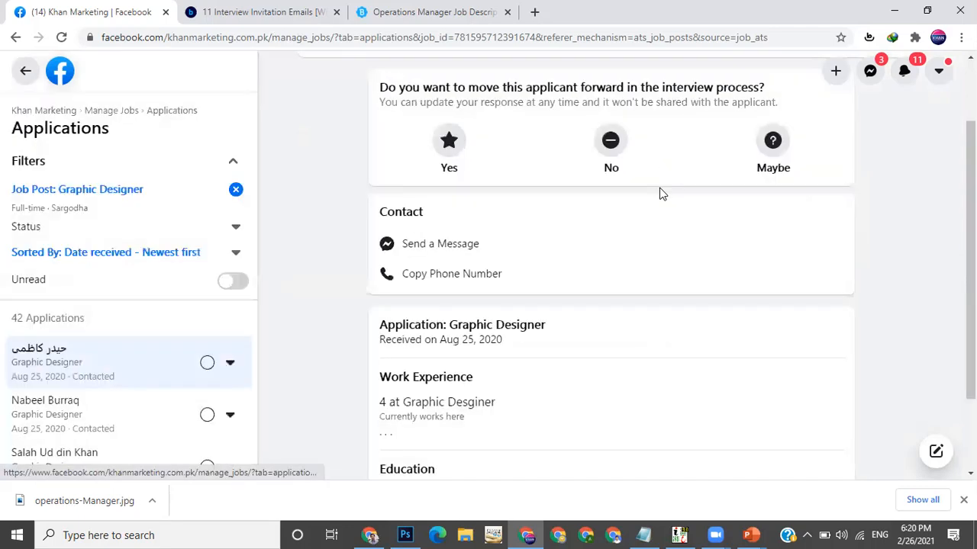
Return to the Khan Marketing page home and scroll to the Operations Manager job post
{"action": "scroll", "coordinate": [504, 218], "scroll_direction": "up", "scroll_amount": 2}
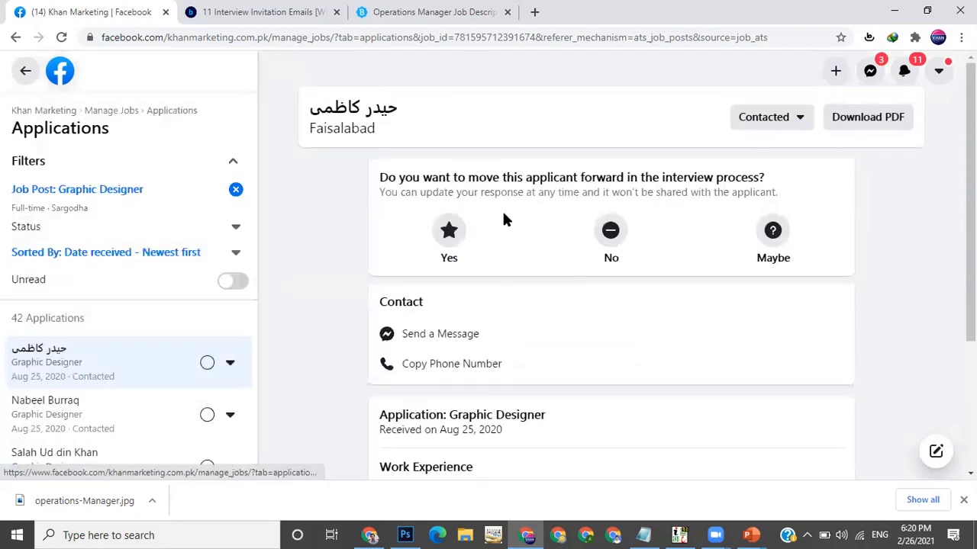
{"action": "left_click", "coordinate": [44, 113]}
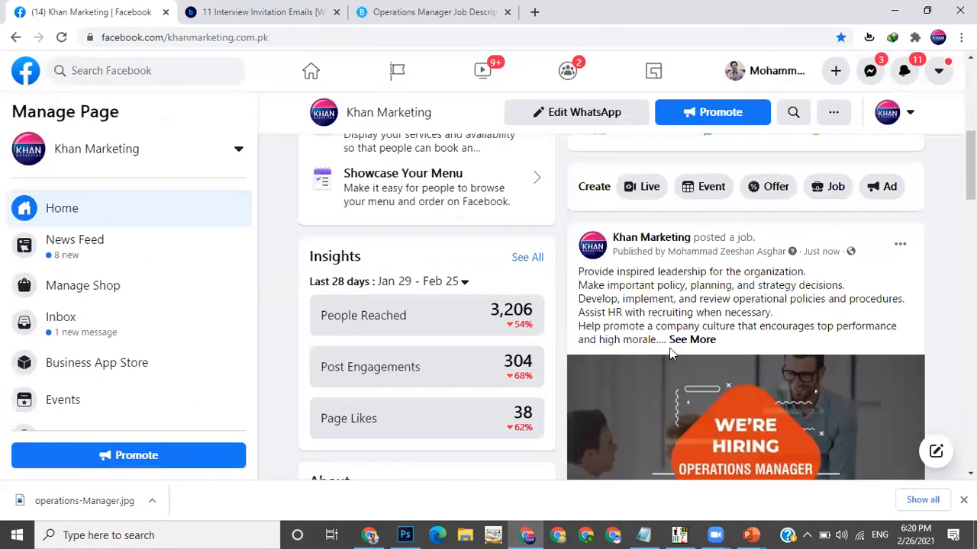
{"action": "scroll", "coordinate": [669, 348], "scroll_direction": "down", "scroll_amount": 3}
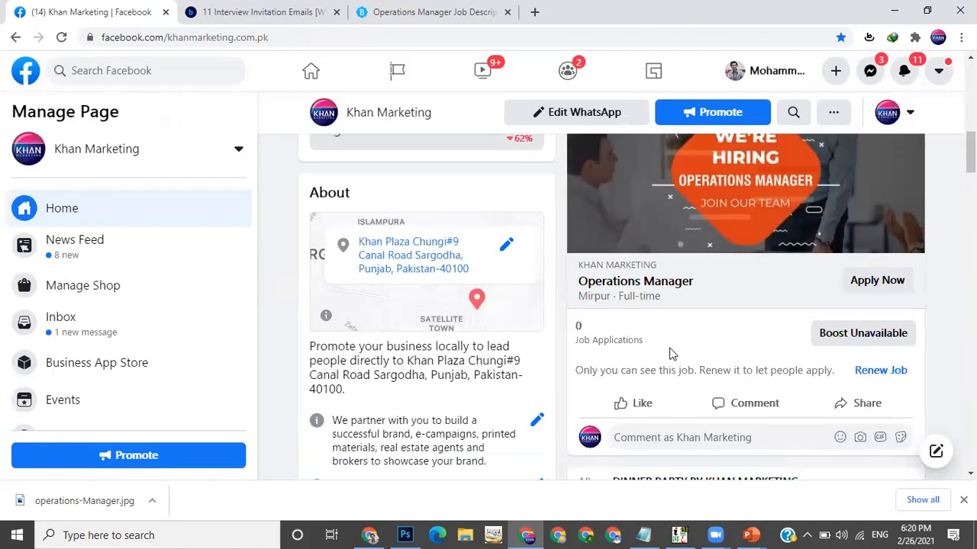
Open the page's Jobs section and renew the closed Graphic Designer job
{"action": "scroll", "coordinate": [669, 353], "scroll_direction": "up", "scroll_amount": 1}
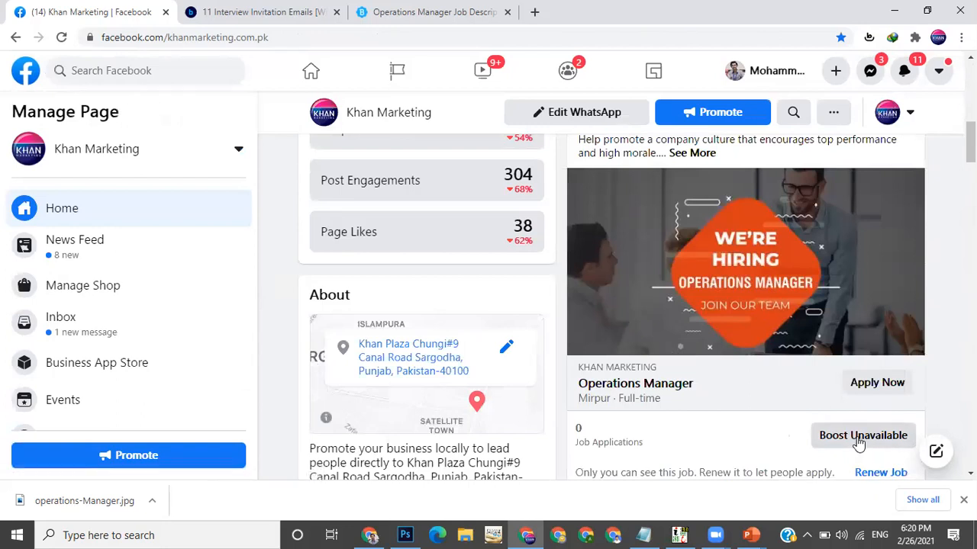
{"action": "scroll", "coordinate": [474, 264], "scroll_direction": "up", "scroll_amount": 3}
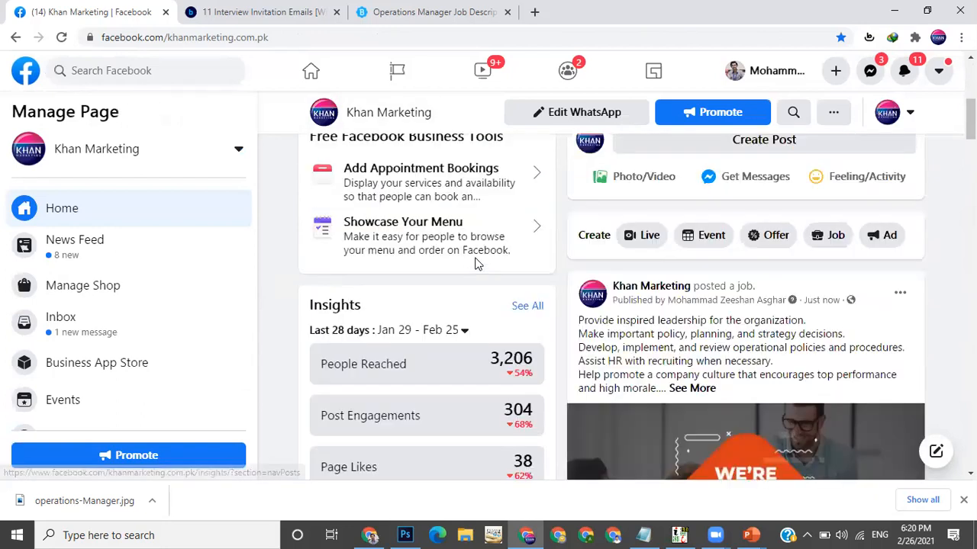
{"action": "scroll", "coordinate": [475, 263], "scroll_direction": "up", "scroll_amount": 5}
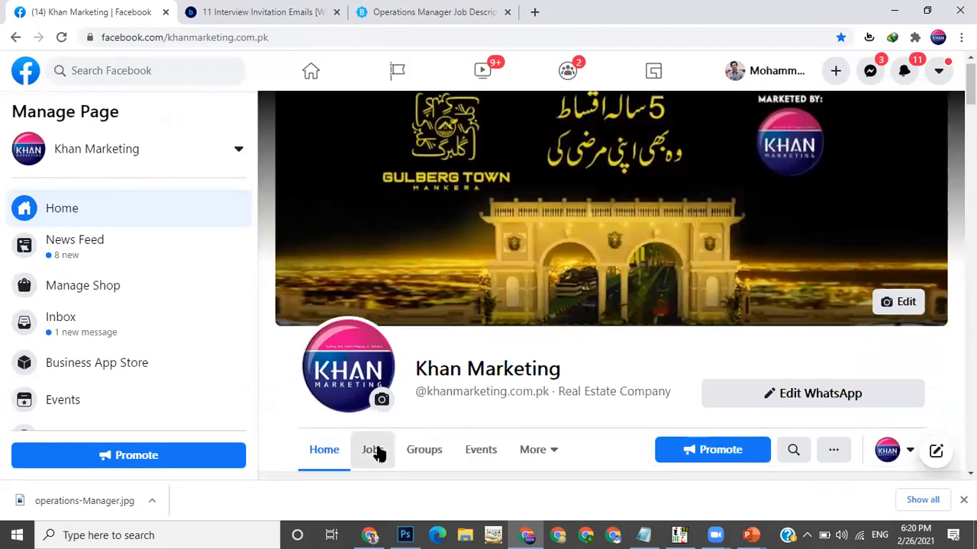
{"action": "left_click", "coordinate": [373, 451]}
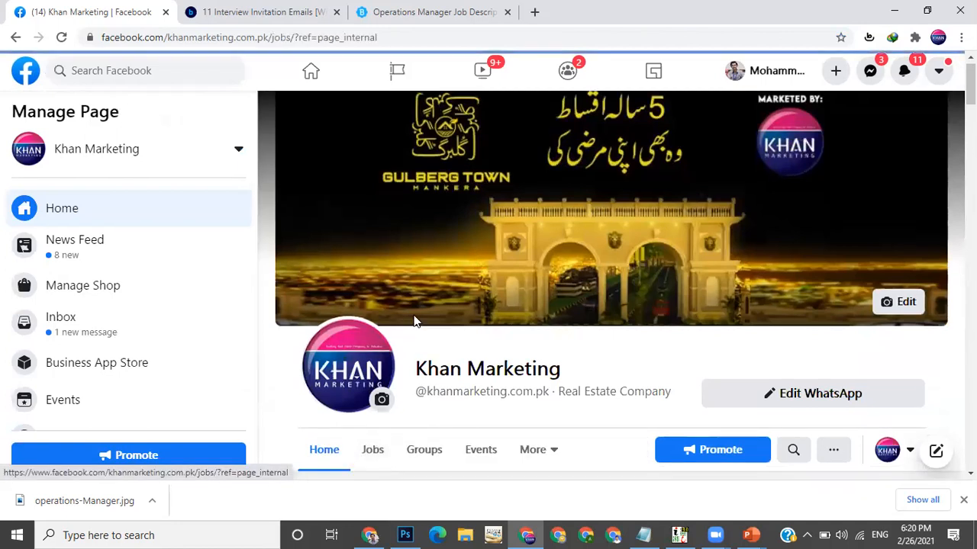
{"action": "scroll", "coordinate": [650, 329], "scroll_direction": "down", "scroll_amount": 2}
{"action": "scroll", "coordinate": [668, 389], "scroll_direction": "down", "scroll_amount": 1}
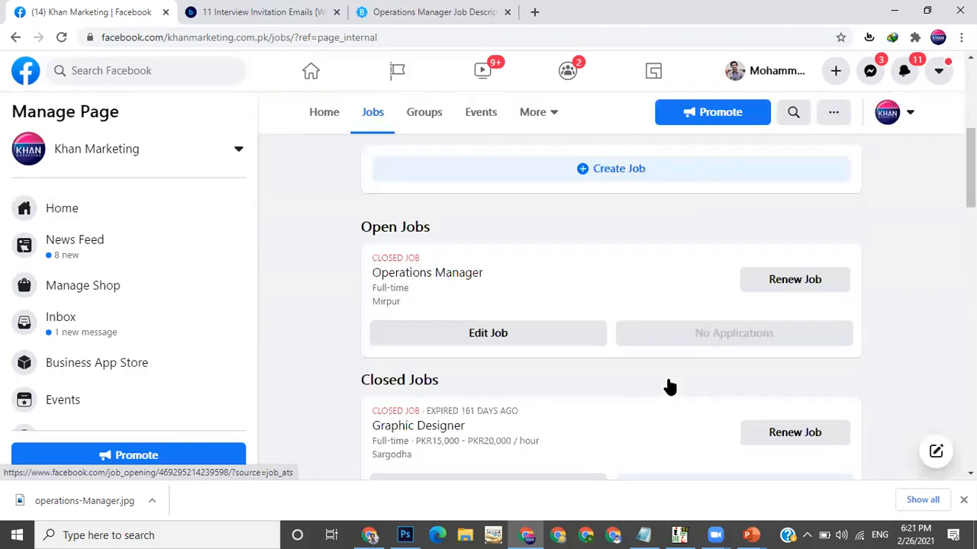
{"action": "scroll", "coordinate": [668, 388], "scroll_direction": "down", "scroll_amount": 2}
{"action": "left_click", "coordinate": [782, 305]}
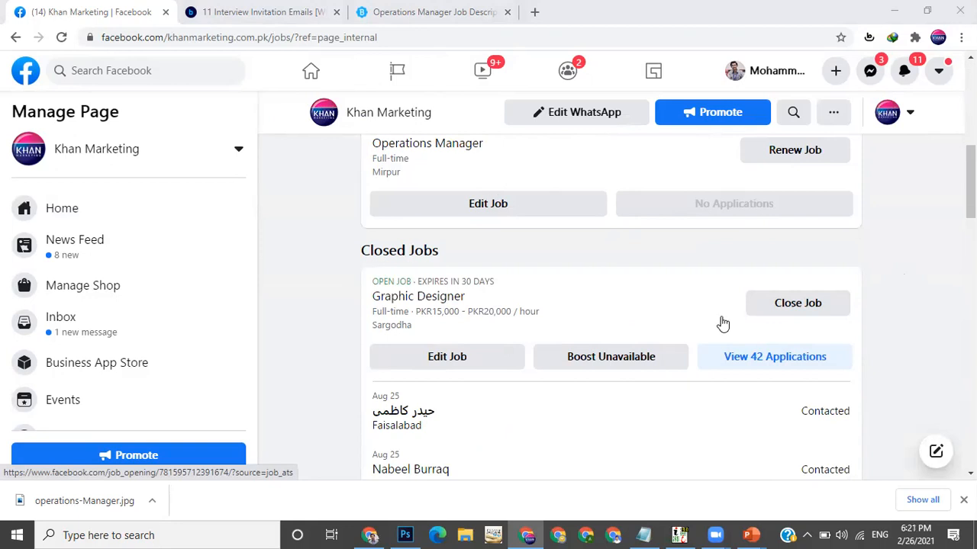
Try to boost the Graphic Designer job, dismissing the advertising restriction notice
{"action": "left_click", "coordinate": [604, 361]}
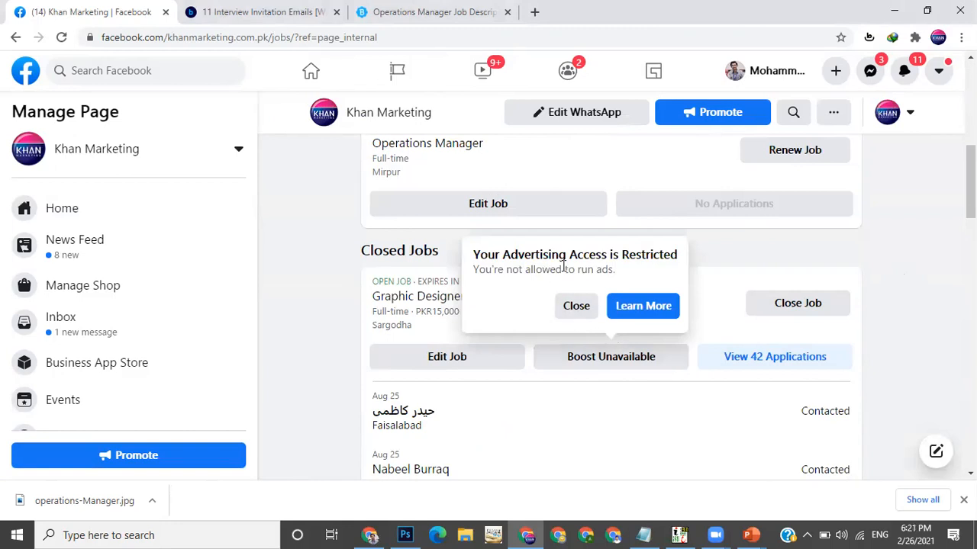
{"action": "left_click", "coordinate": [572, 305]}
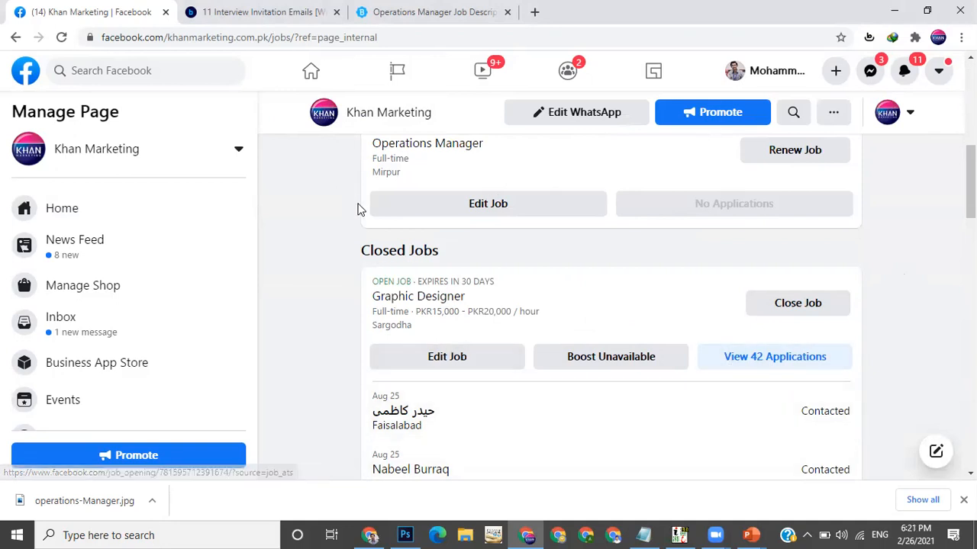
Return to the page home and try to boost the Operations Manager job post, closing the restriction notice
{"action": "scroll", "coordinate": [359, 210], "scroll_direction": "up", "scroll_amount": 10}
{"action": "scroll", "coordinate": [452, 275], "scroll_direction": "down", "scroll_amount": 3}
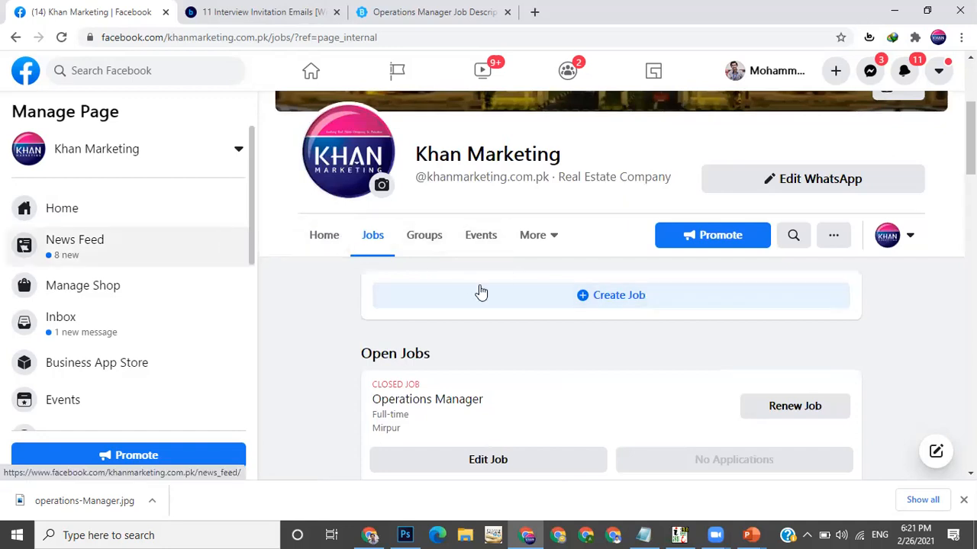
{"action": "left_click", "coordinate": [332, 238]}
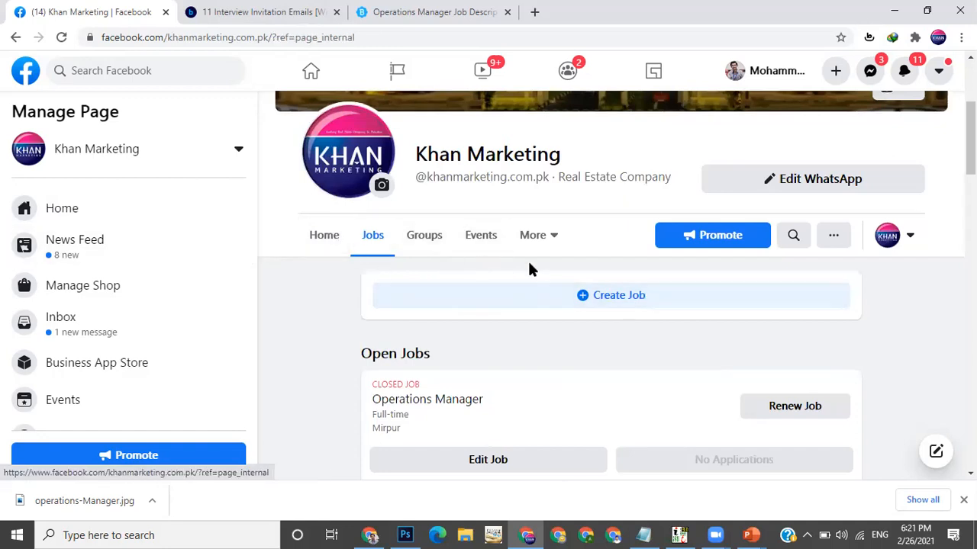
{"action": "scroll", "coordinate": [650, 309], "scroll_direction": "down", "scroll_amount": 1}
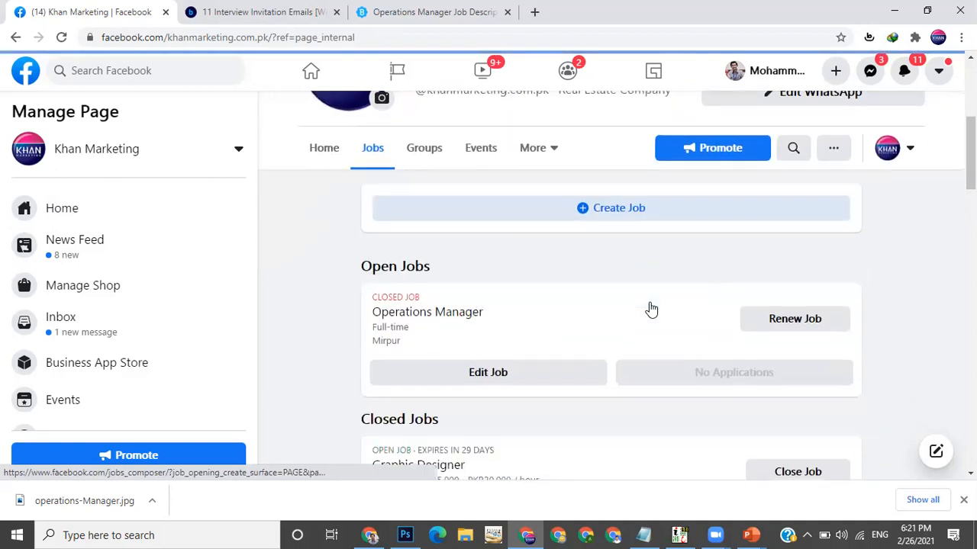
{"action": "scroll", "coordinate": [801, 343], "scroll_direction": "down", "scroll_amount": 3}
{"action": "scroll", "coordinate": [846, 359], "scroll_direction": "down", "scroll_amount": 3}
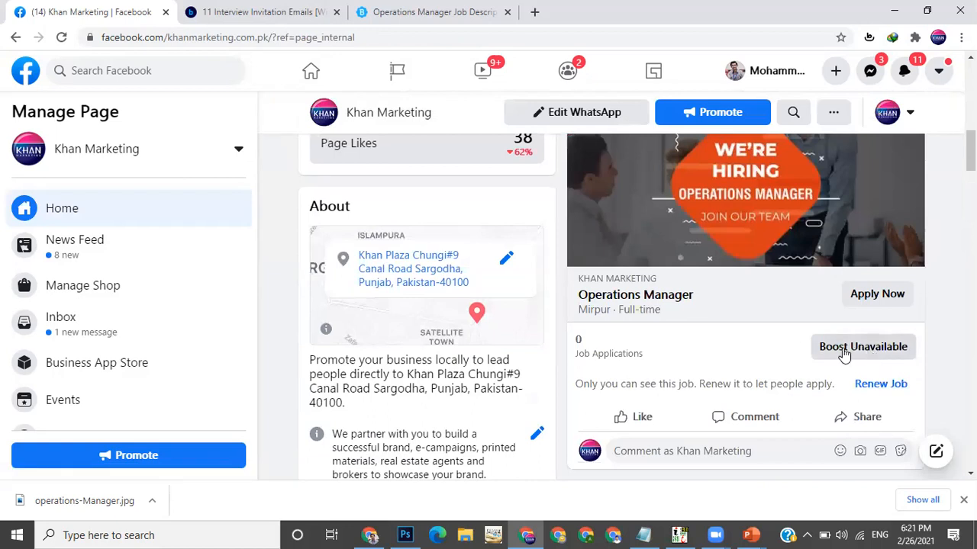
{"action": "left_click", "coordinate": [849, 357]}
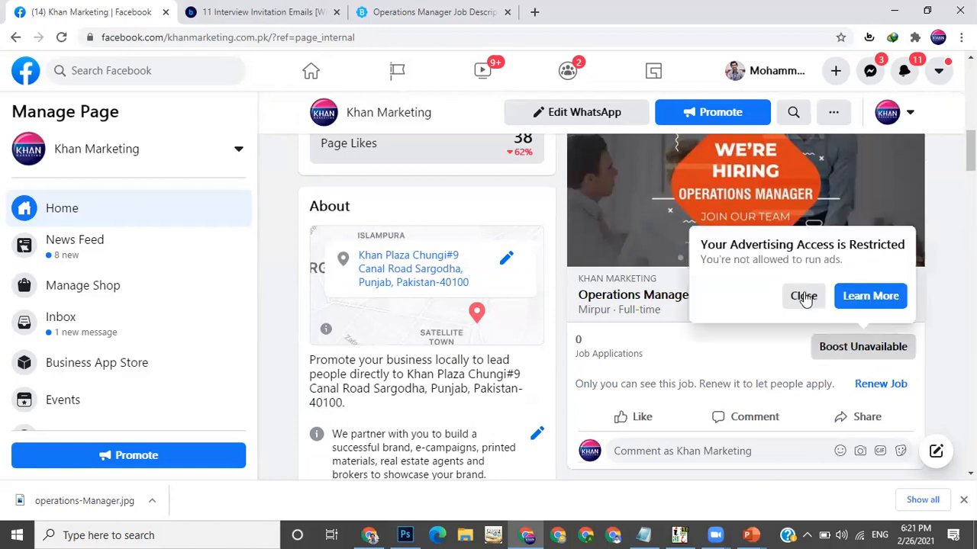
{"action": "left_click", "coordinate": [804, 297]}
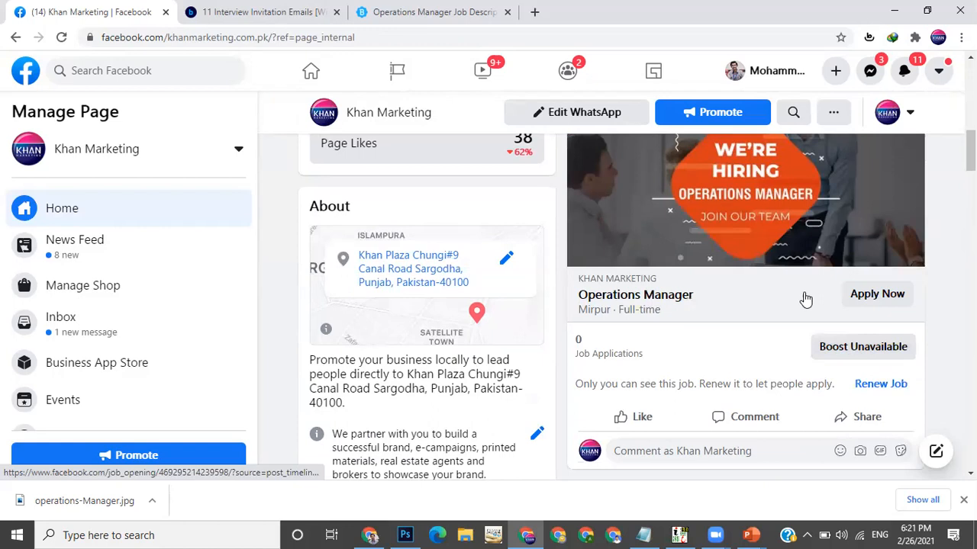